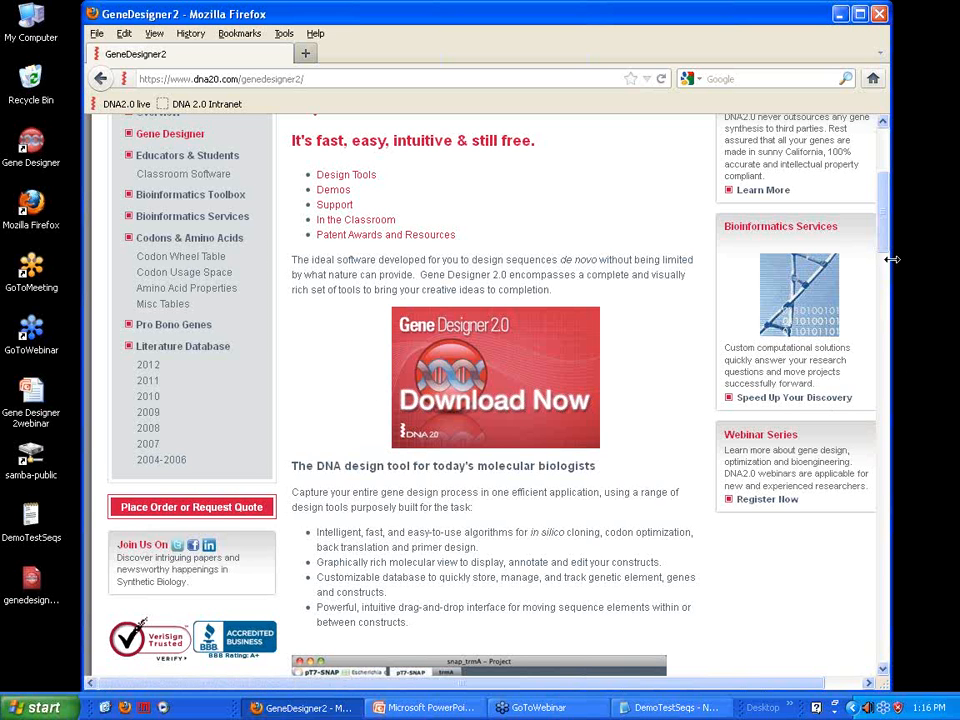
Skim the rest of the Gene Designer 2.0 web page, close the browser, and launch Gene Designer from the desktop
scroll(868, 352, "down", 10)
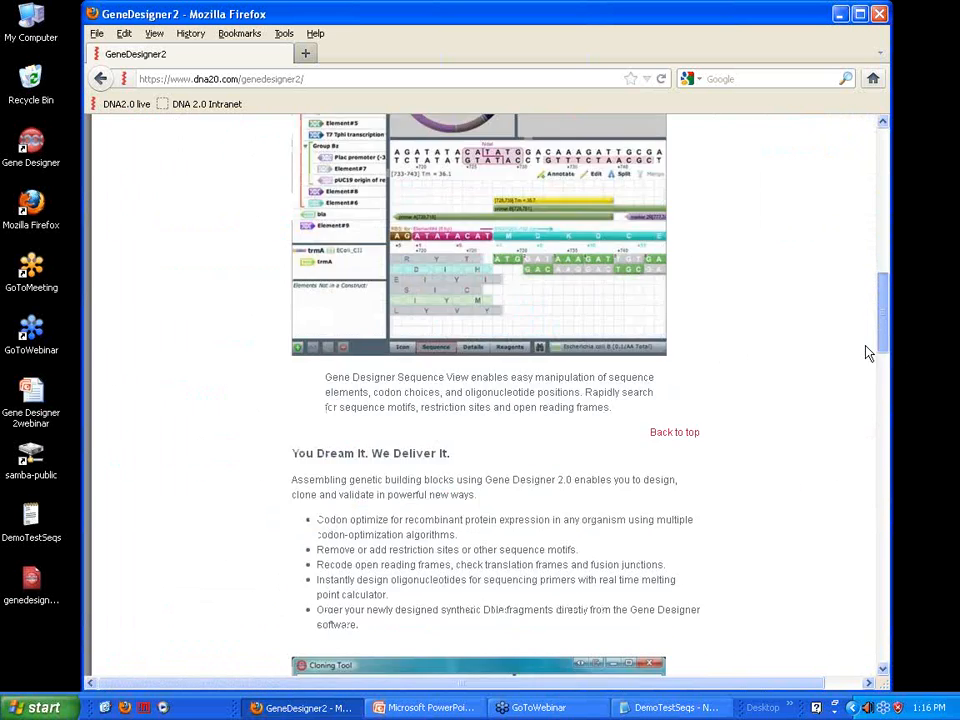
scroll(868, 352, "down", 10)
scroll(843, 519, "down", 10)
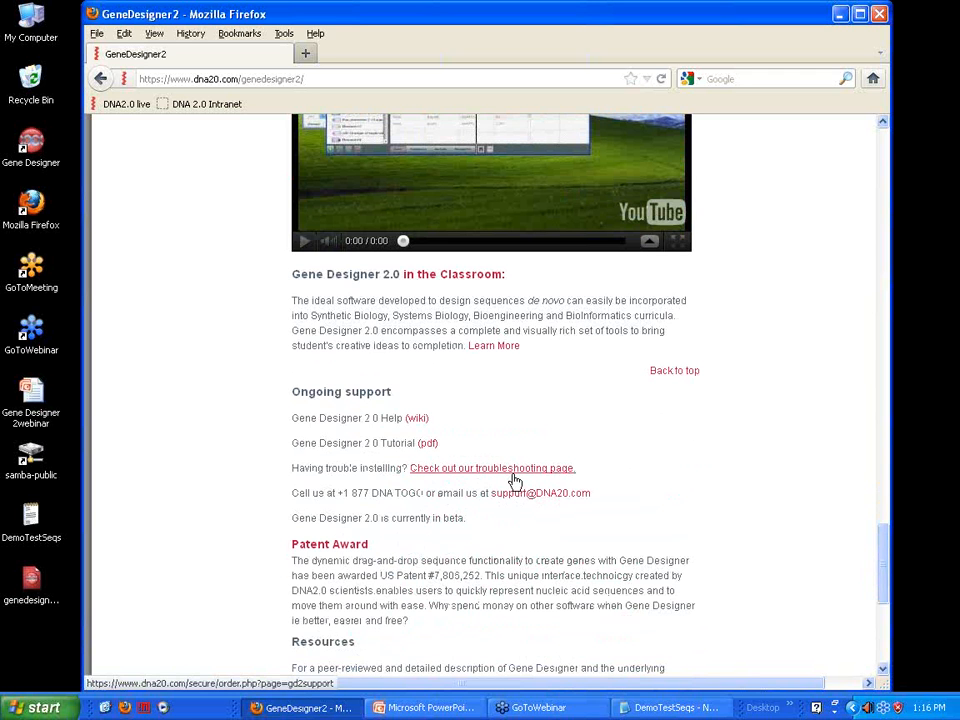
left_click(880, 15)
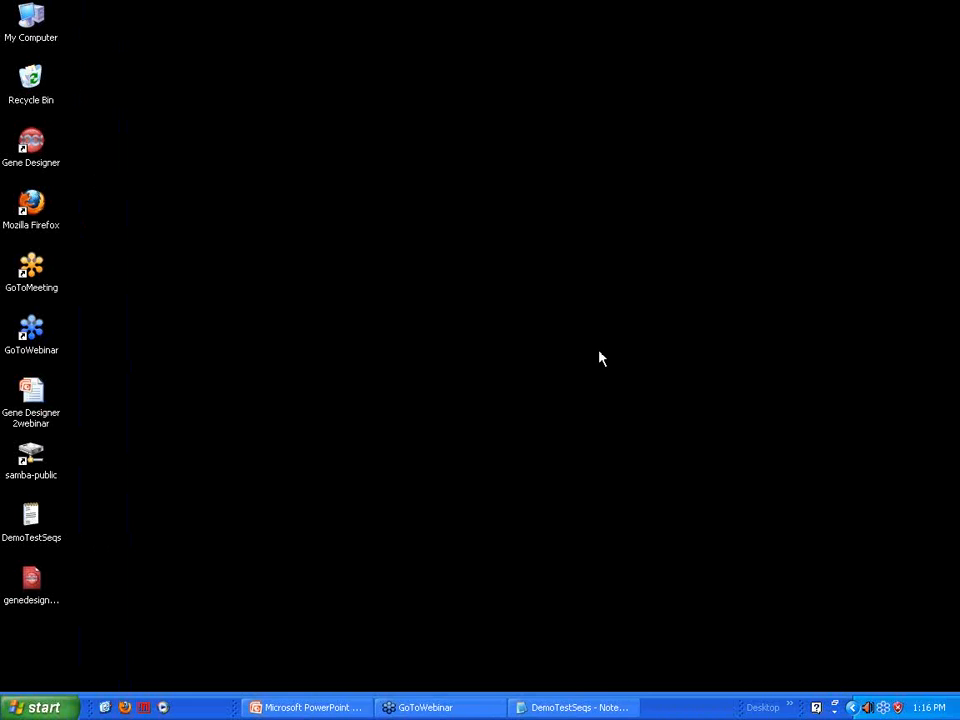
left_click(32, 145)
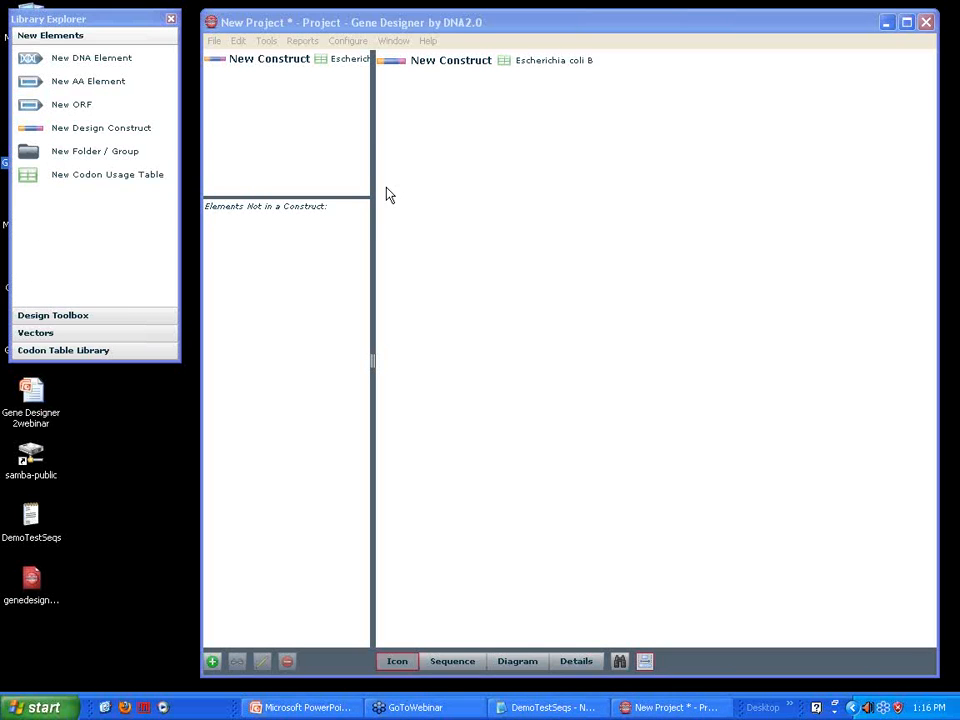
Look through the Library Explorer's Design Toolbox, Vectors, Codon Table Library and New Elements sections
left_click_drag(105, 26, 103, 32)
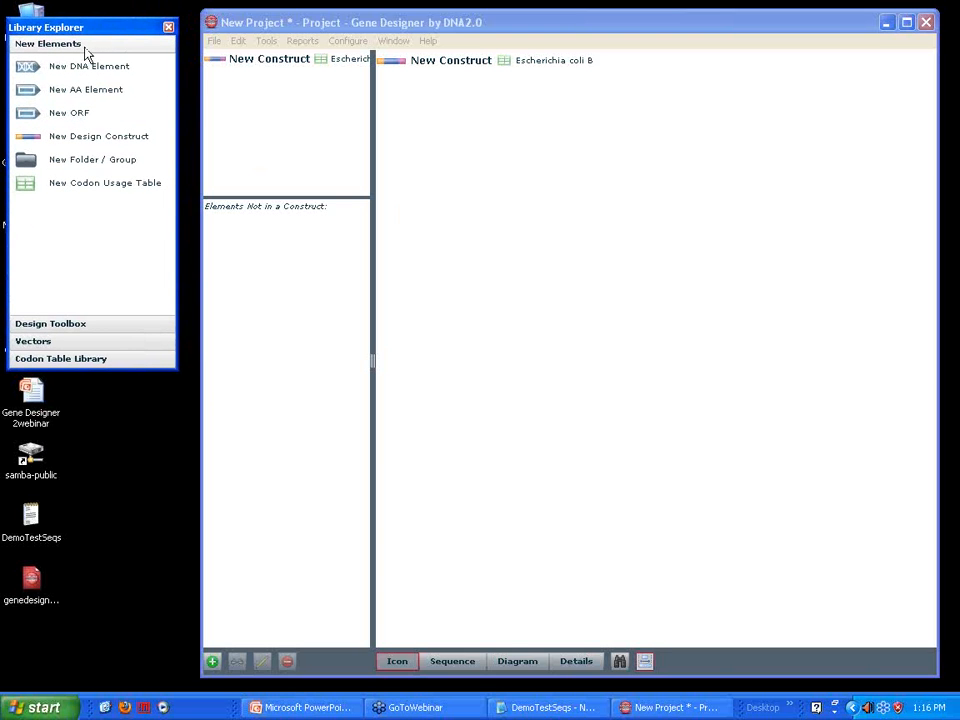
left_click(70, 326)
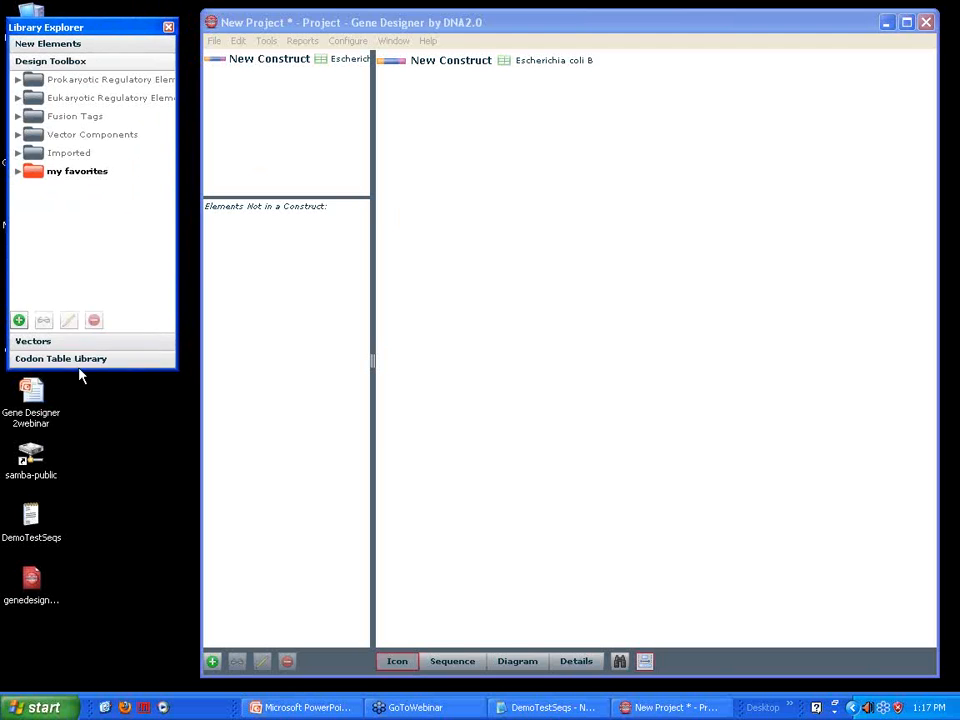
left_click(62, 345)
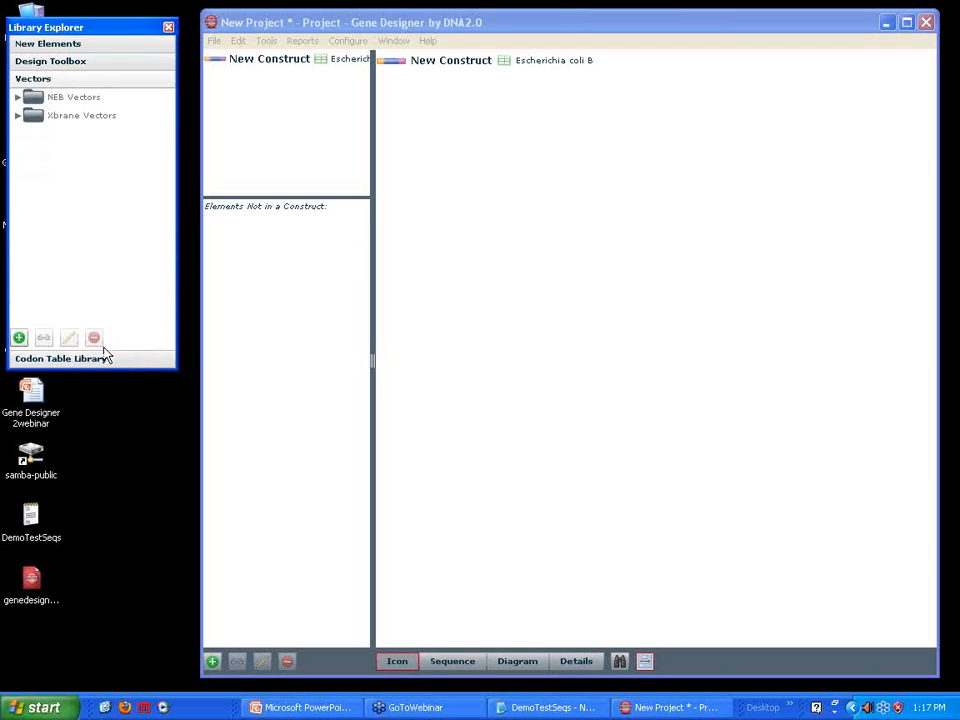
left_click(92, 362)
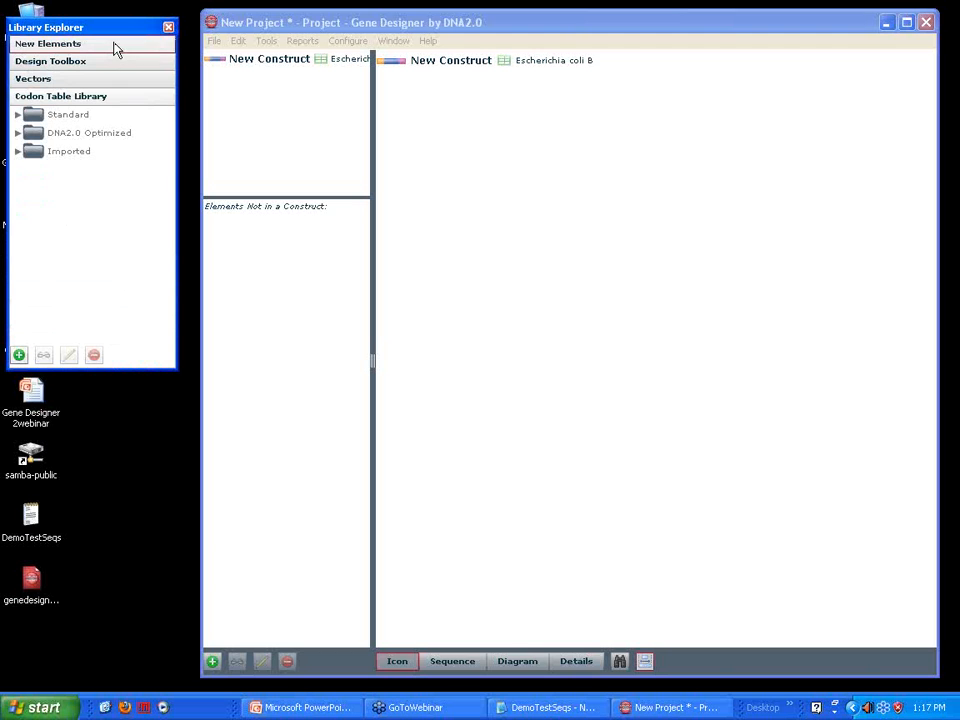
left_click(72, 48)
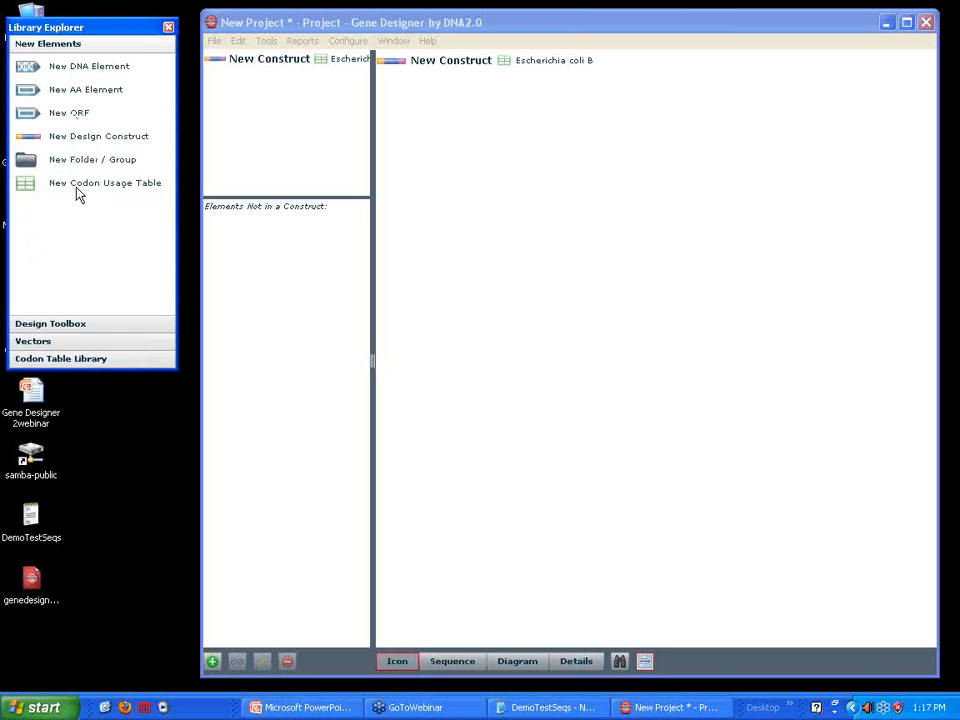
Read the properties and notes of the ribosome reinitiation spacer among the prokaryotic translation RBS elements in the Design Toolbox
left_click(83, 326)
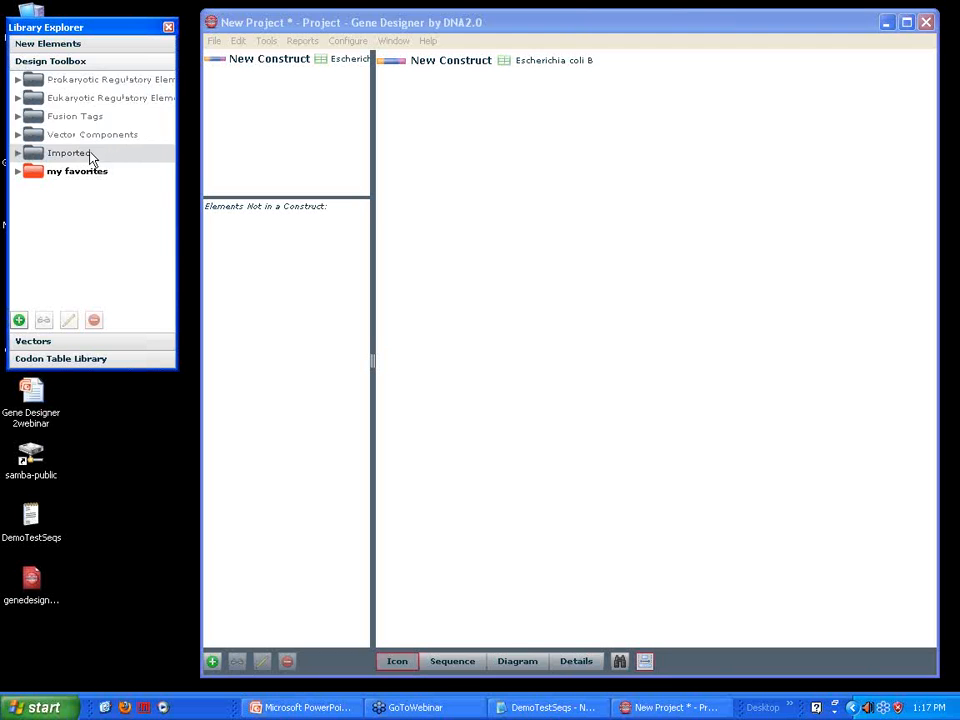
left_click(17, 82)
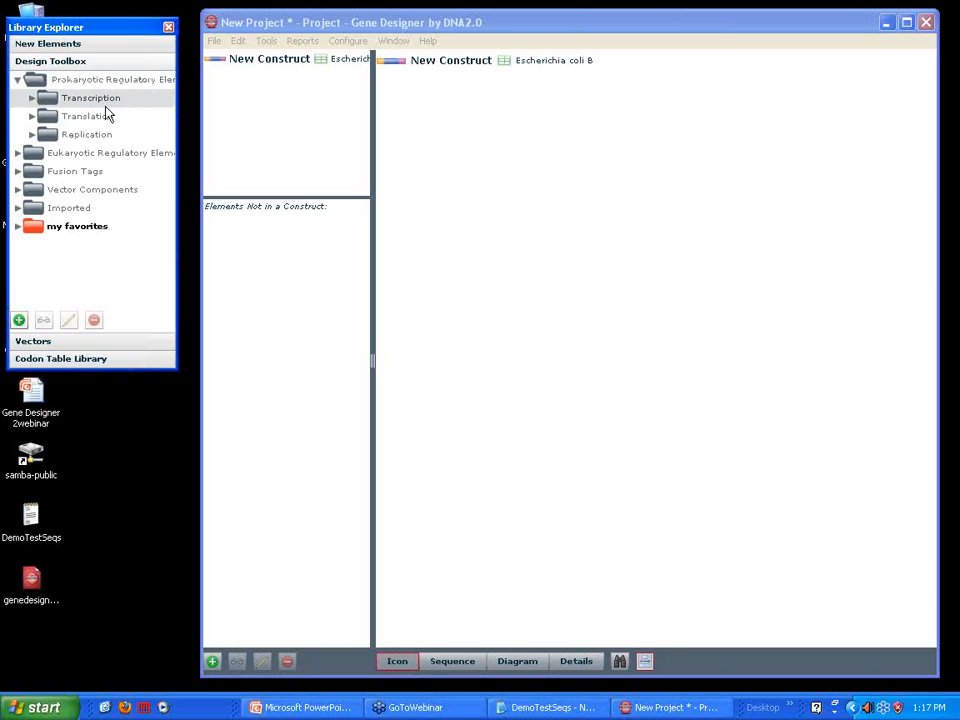
left_click(31, 116)
left_click(45, 134)
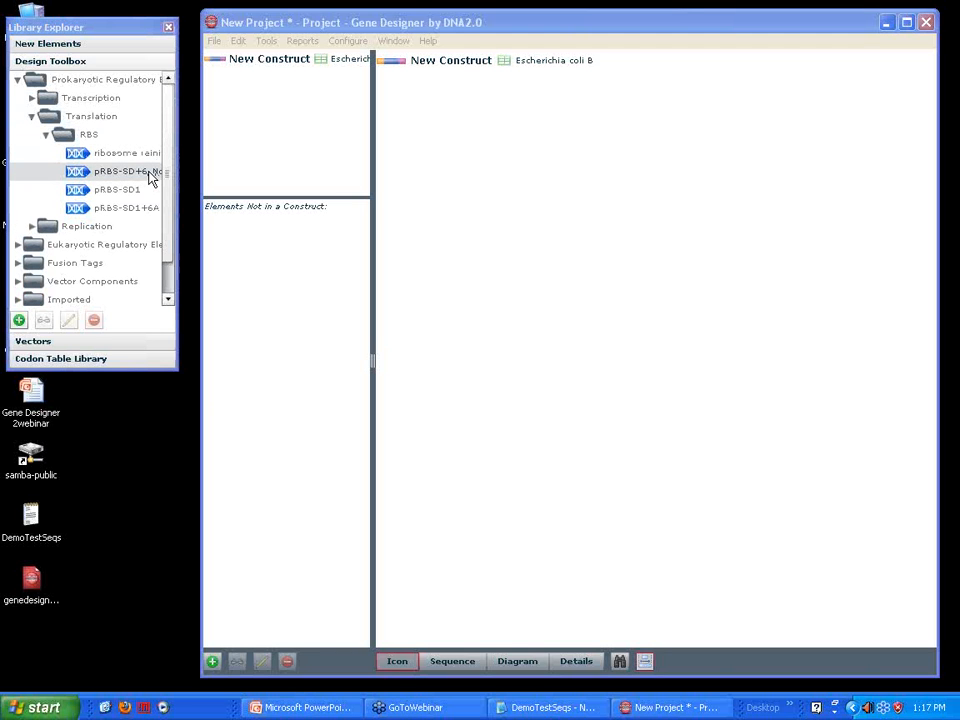
mouse_move(82, 162)
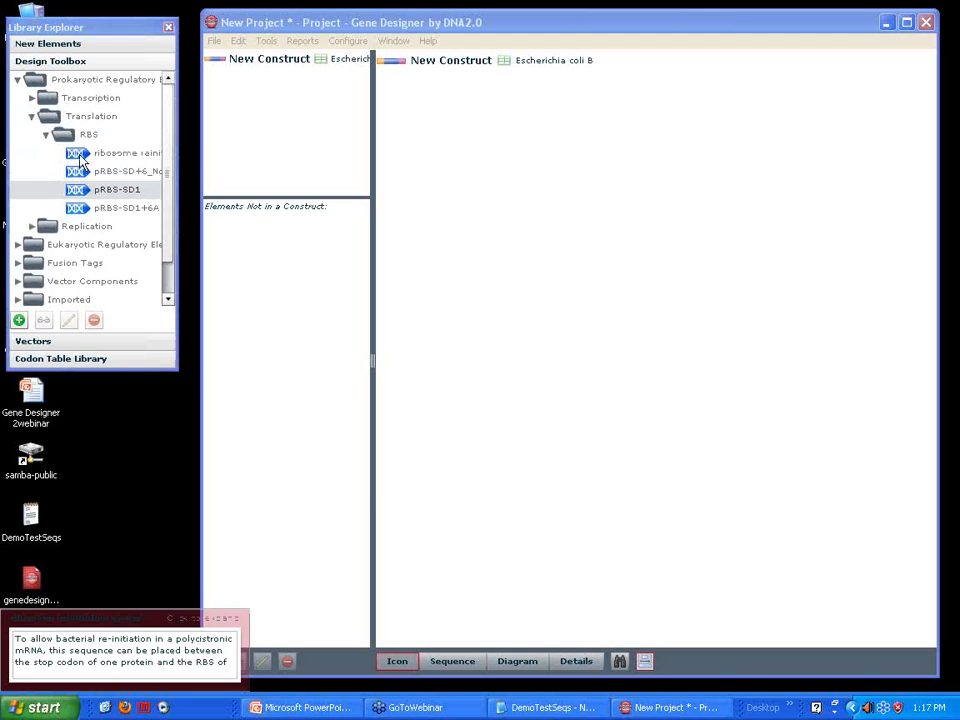
double_click(82, 160)
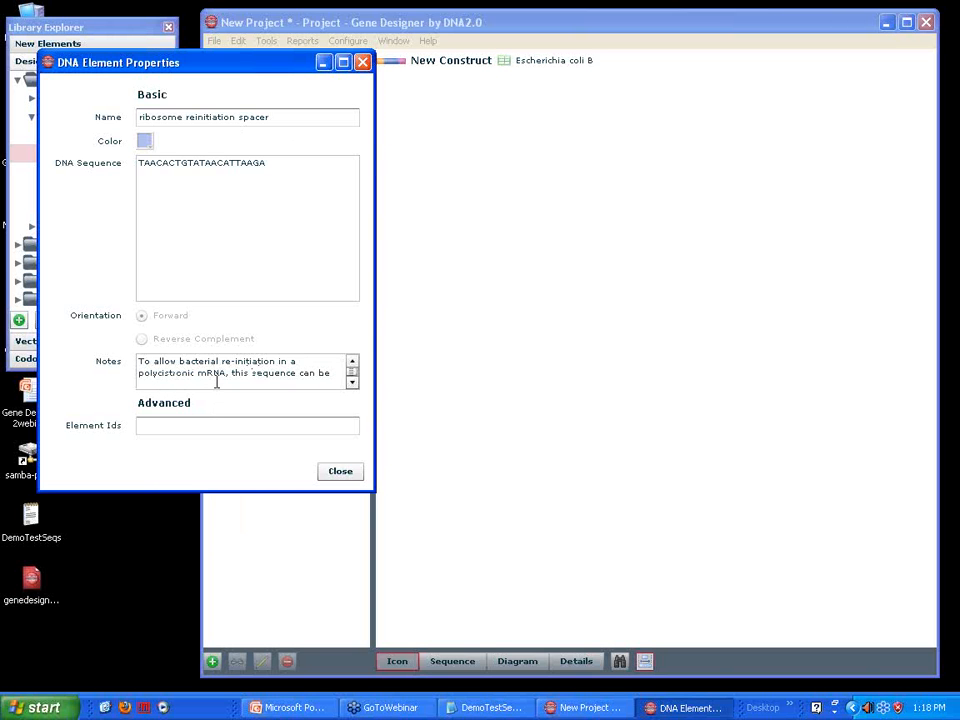
left_click(352, 384)
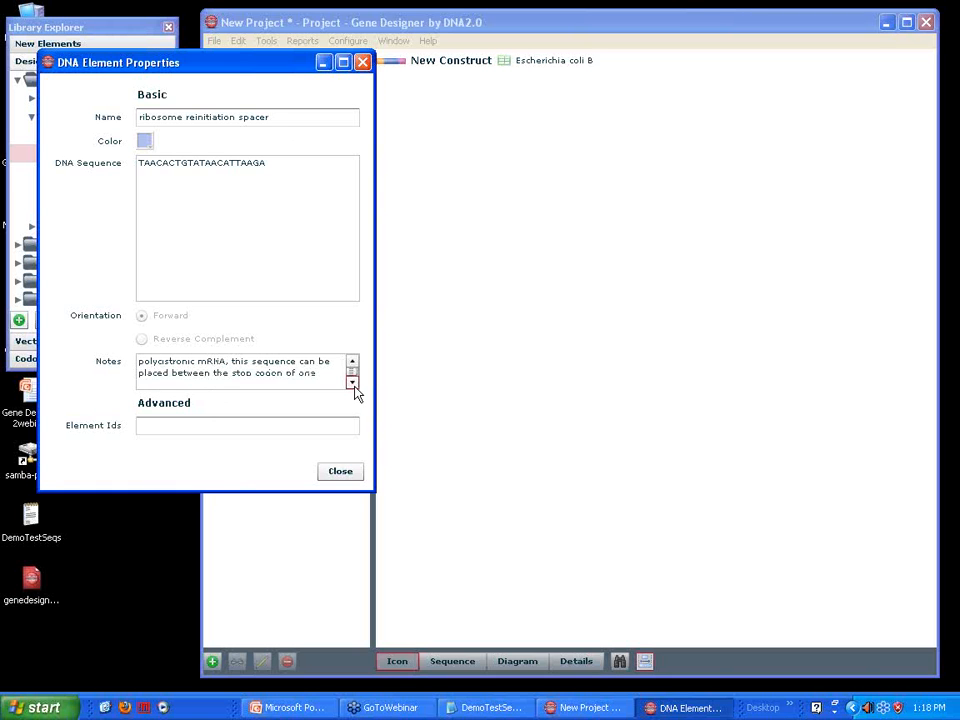
left_click(352, 384)
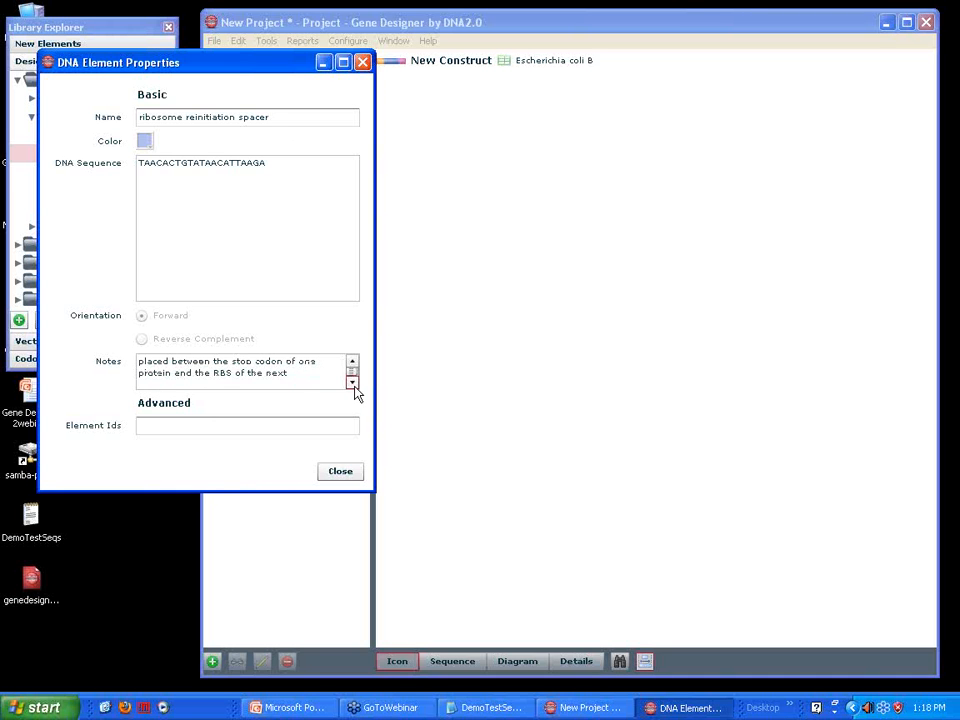
left_click(341, 473)
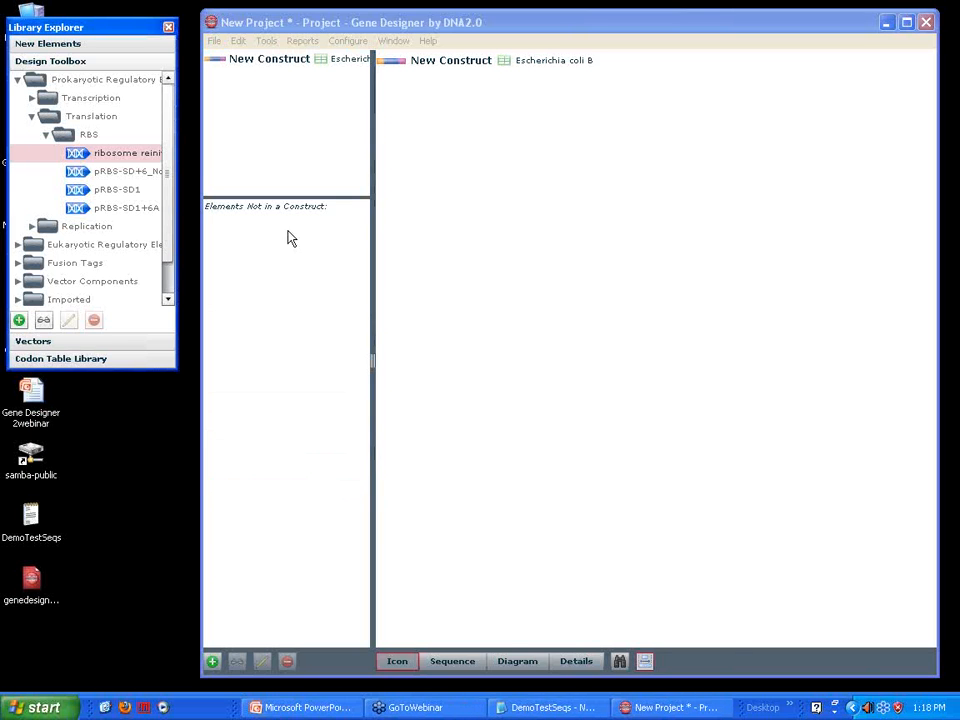
Examine the elements that make up the pT7-SNAP vector in the NEB Vectors library folder
left_click(47, 345)
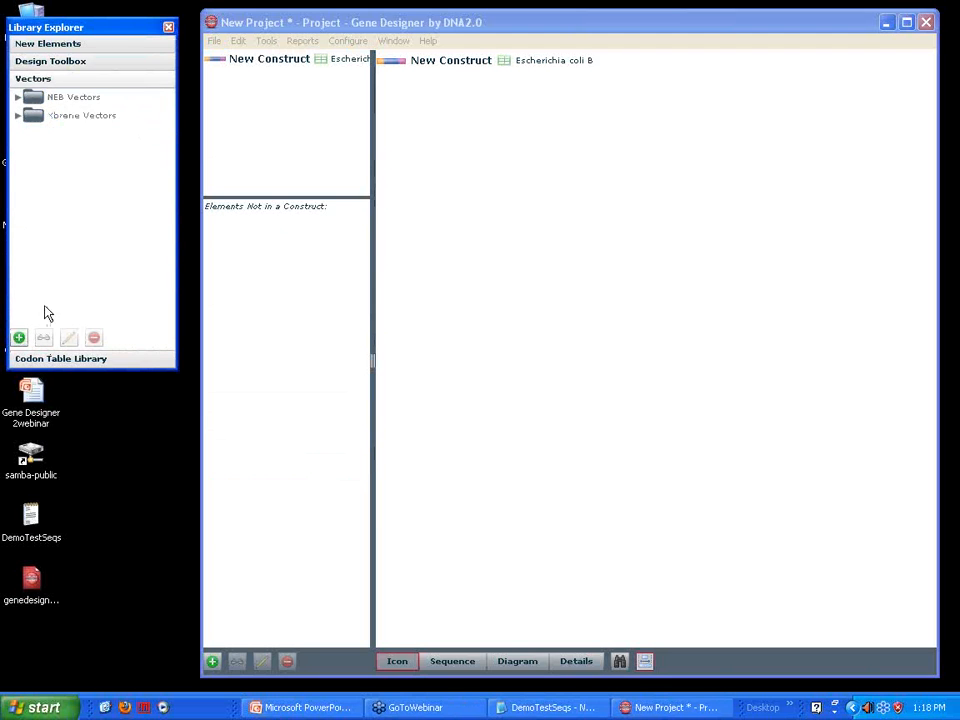
left_click(17, 98)
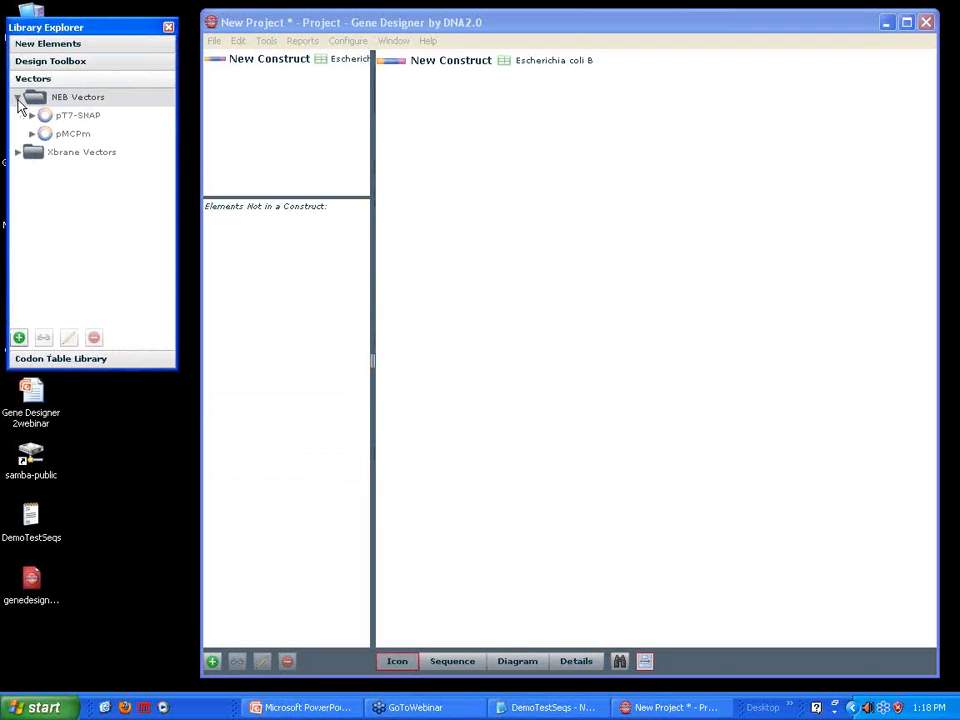
mouse_move(33, 120)
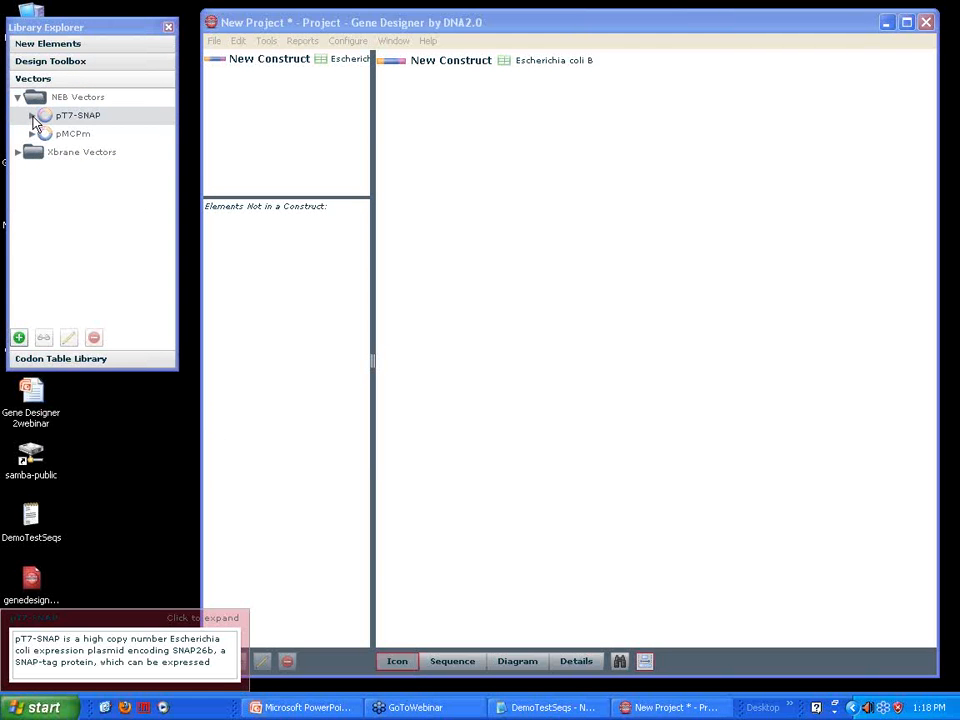
left_click(33, 117)
left_click_drag(166, 186, 168, 278)
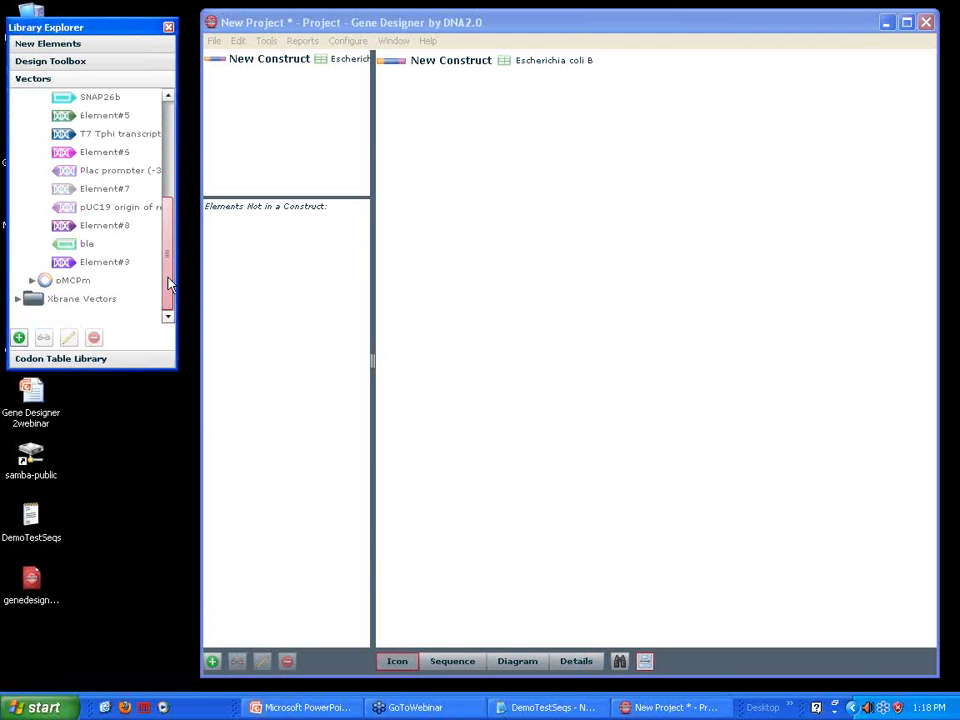
Examine the elements of the Rhamex 109K vector in the Xbrane Vectors folder
left_click(19, 302)
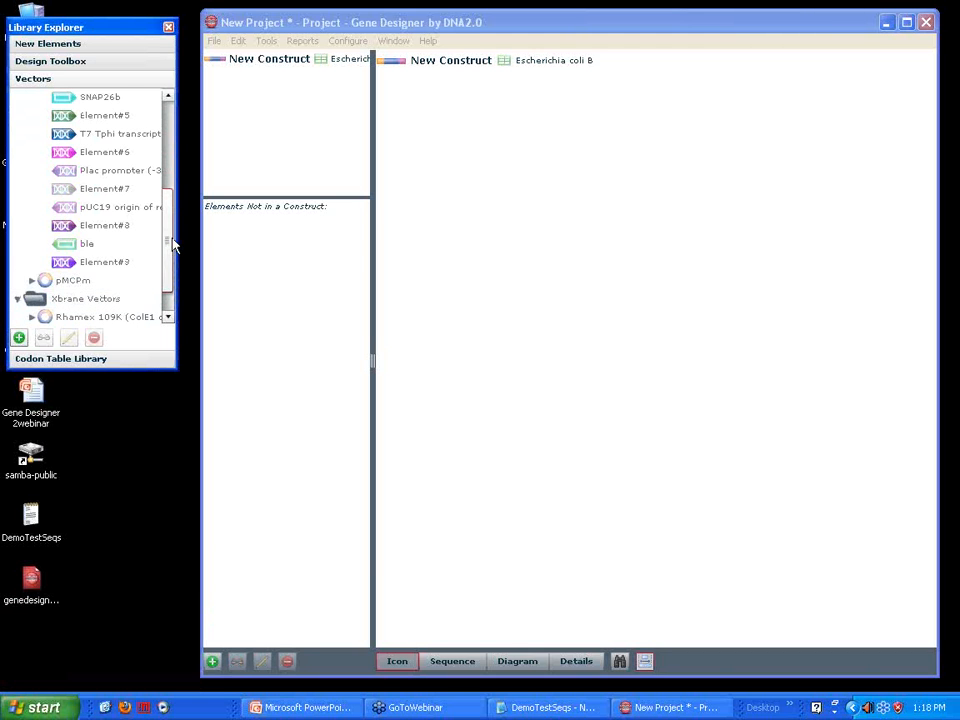
scroll(124, 191, "down", 2)
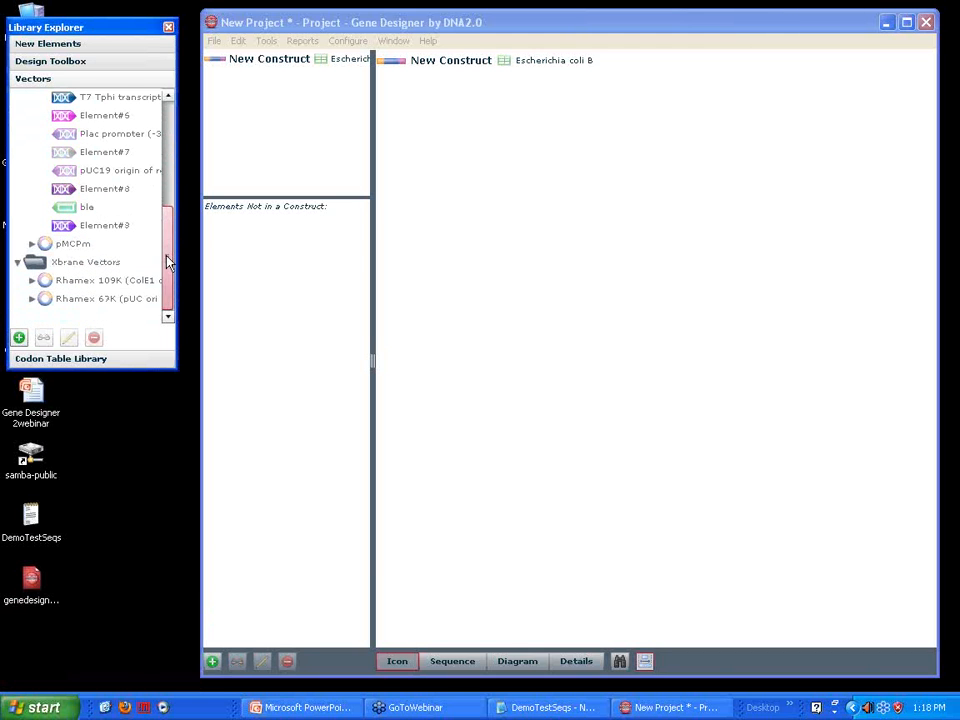
left_click(32, 280)
scroll(176, 260, "down", 1)
left_click(46, 280)
scroll(125, 205, "down", 5)
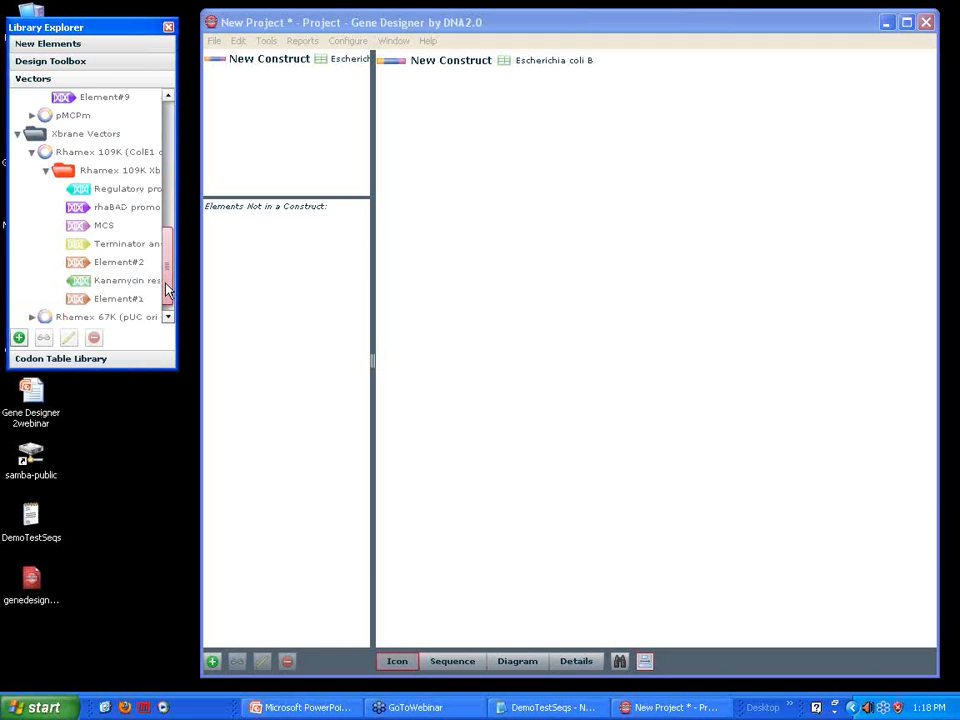
Examine the codon usage tables in the Standard, DNA2.0 Optimized and Imported folders of the Codon Table Library
left_click(52, 359)
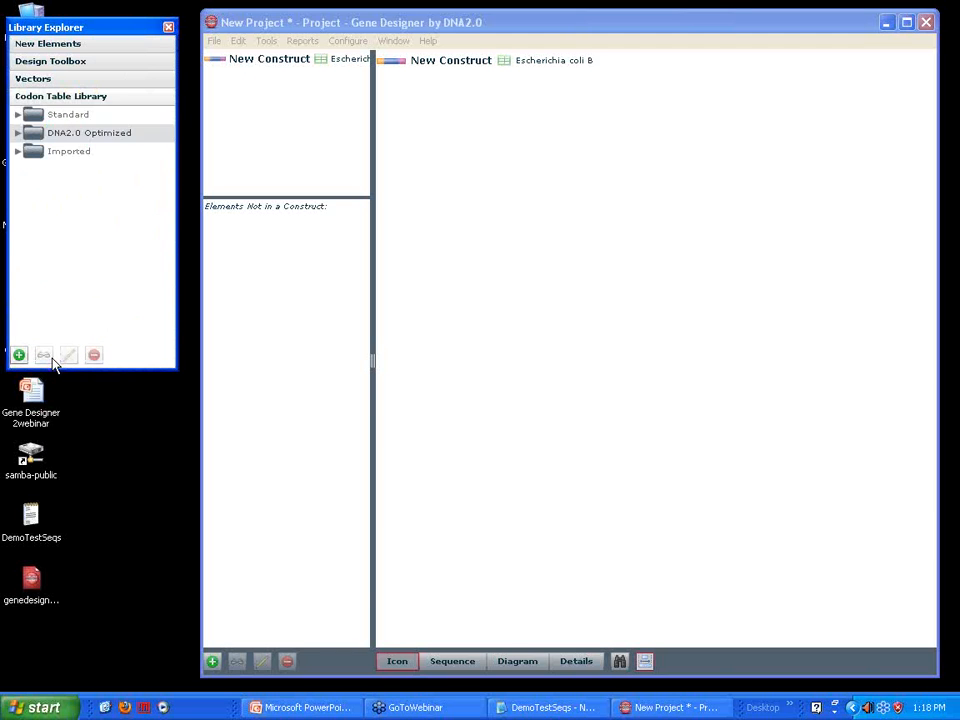
left_click(17, 116)
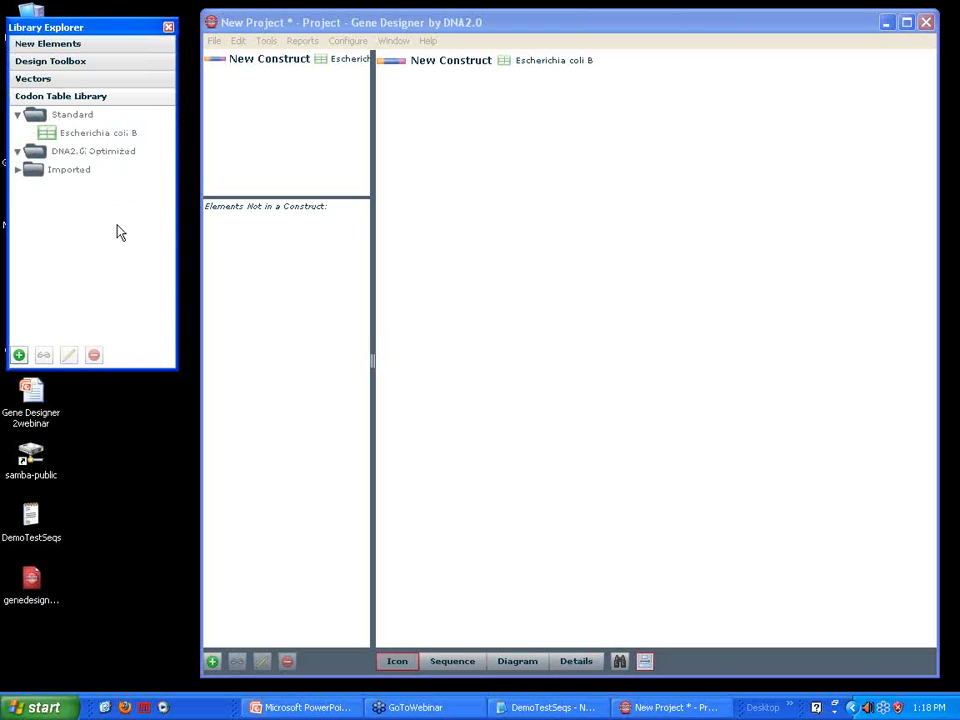
left_click(17, 174)
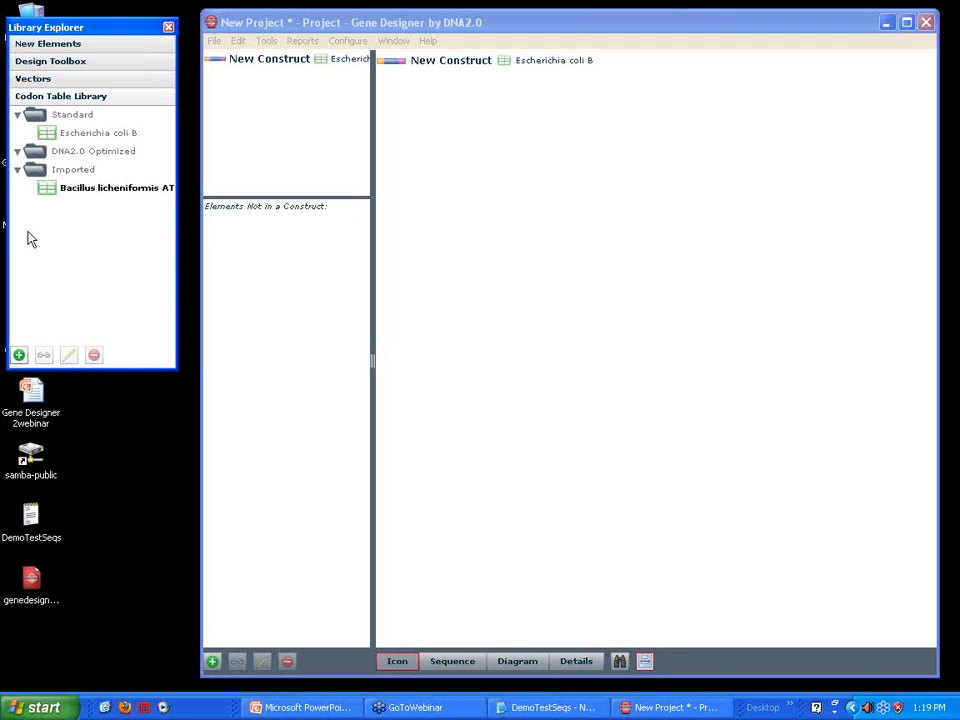
Show the new element types in the Library Explorer and bring up the DemoTestSeqs Notepad file below it
left_click(44, 46)
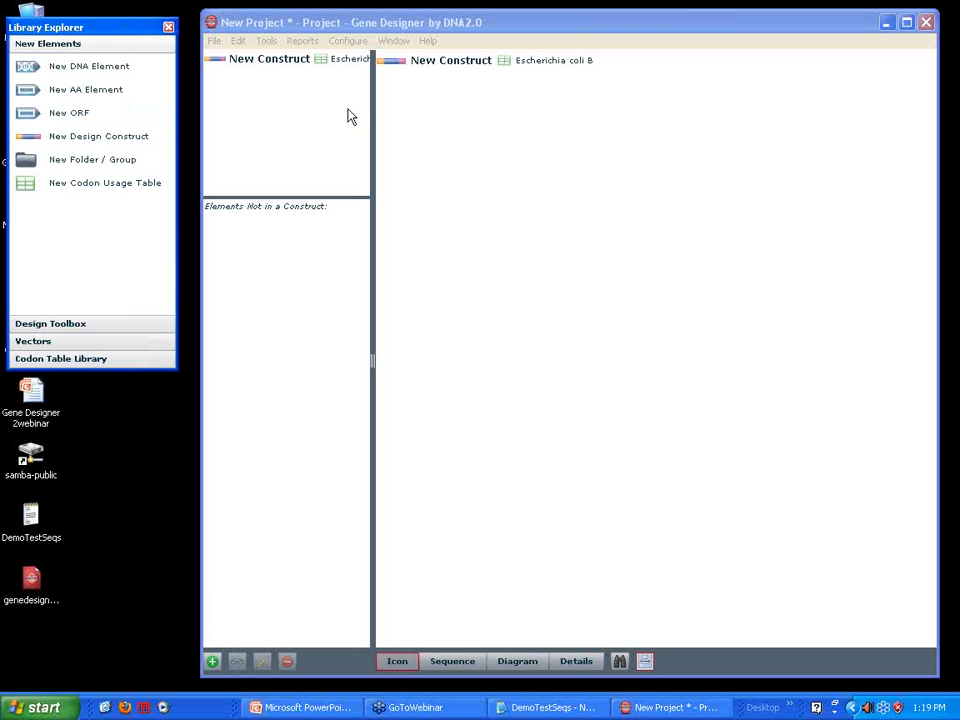
left_click(545, 707)
left_click_drag(208, 433, 193, 425)
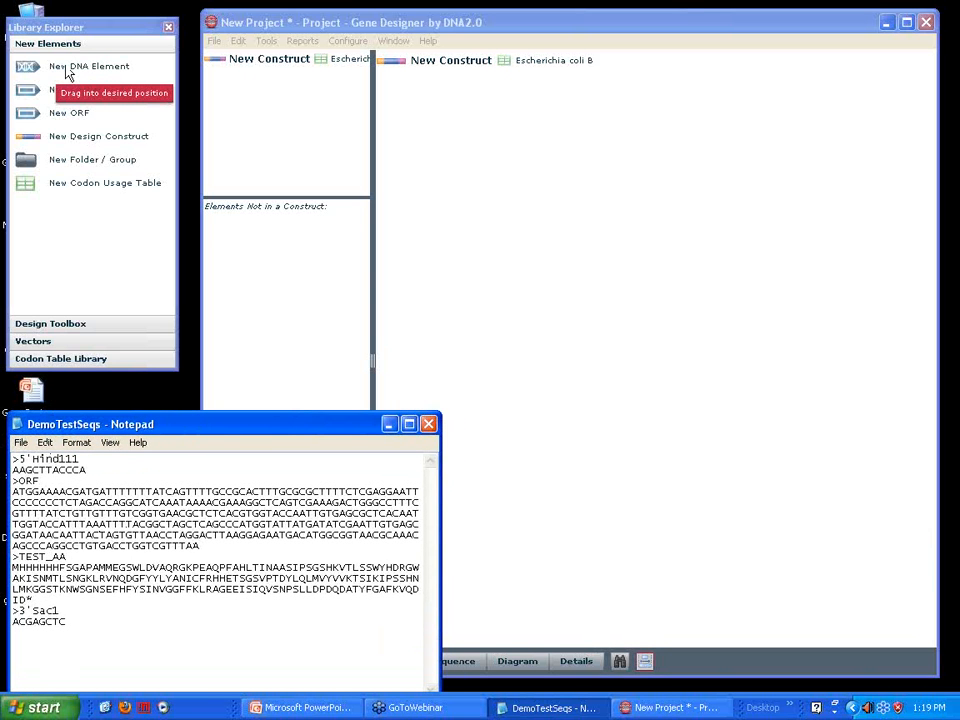
Add a new DNA element to New Construct, copying the name 5'Hind111 and sequence AAGCTTACCCA from DemoTestSeqs
left_click_drag(65, 66, 305, 105)
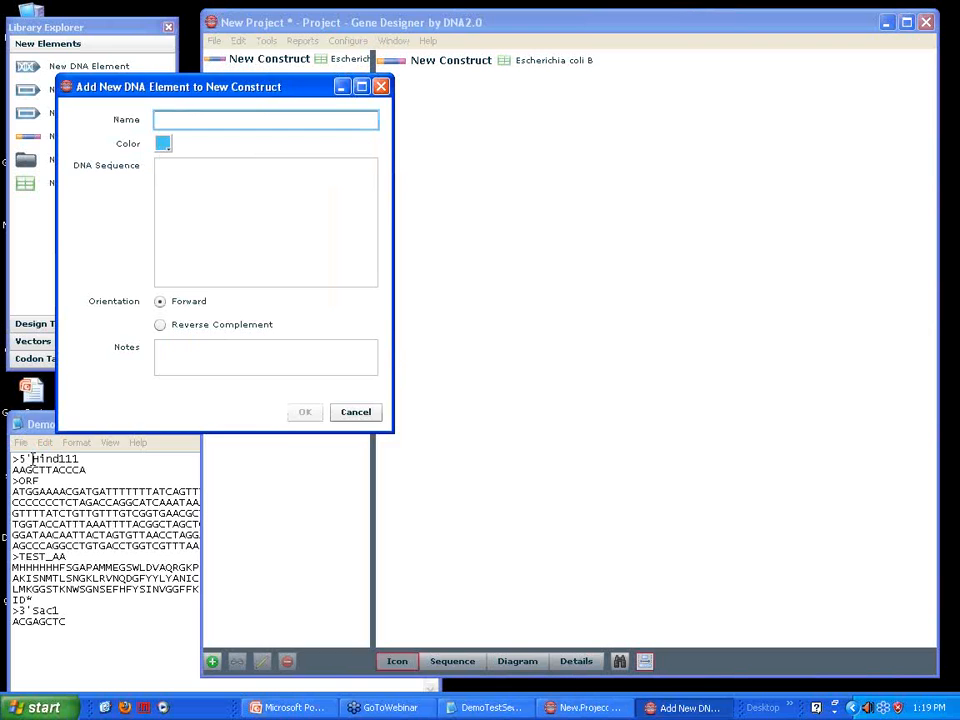
left_click_drag(19, 458, 95, 457)
key("ctrl+c")
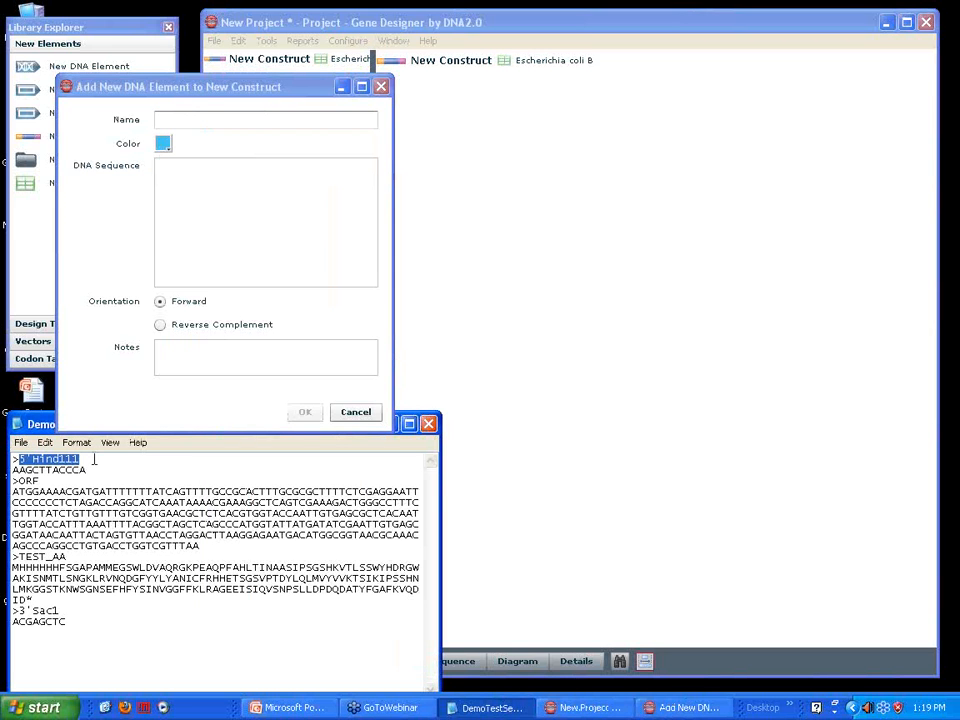
left_click(182, 122)
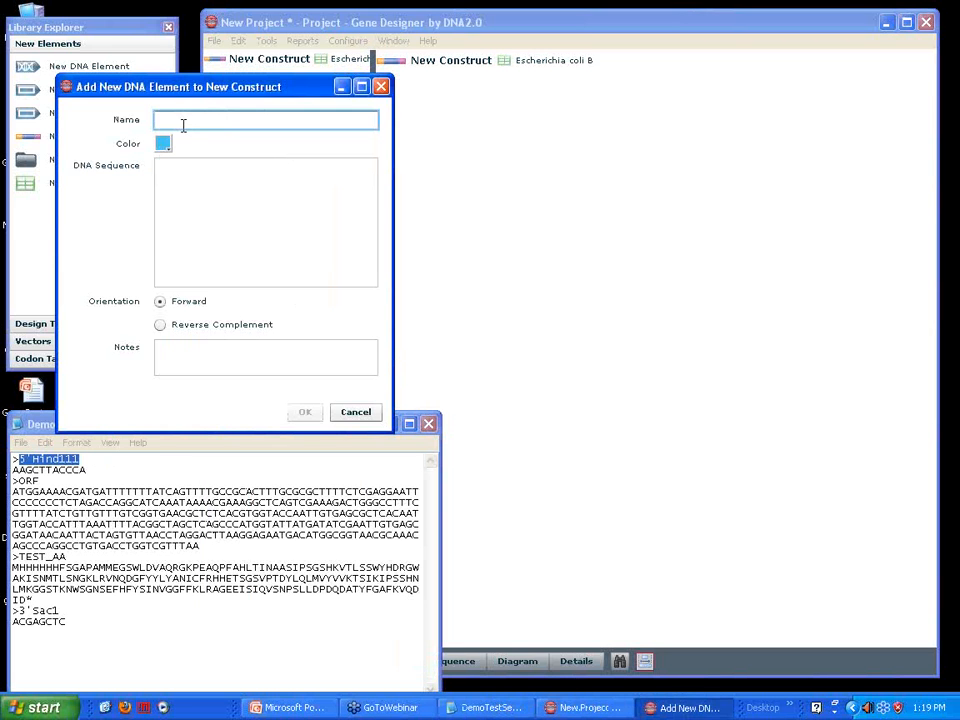
key("ctrl+v")
left_click(53, 470)
left_click_drag(12, 471, 98, 474)
key("ctrl+c")
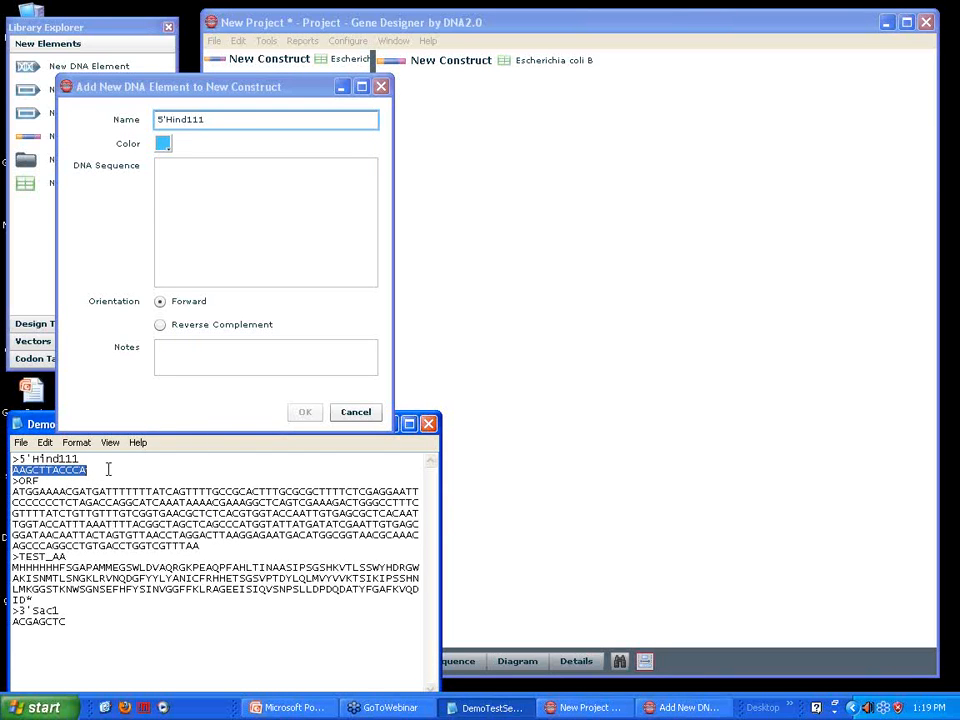
left_click(204, 189)
key("ctrl+v")
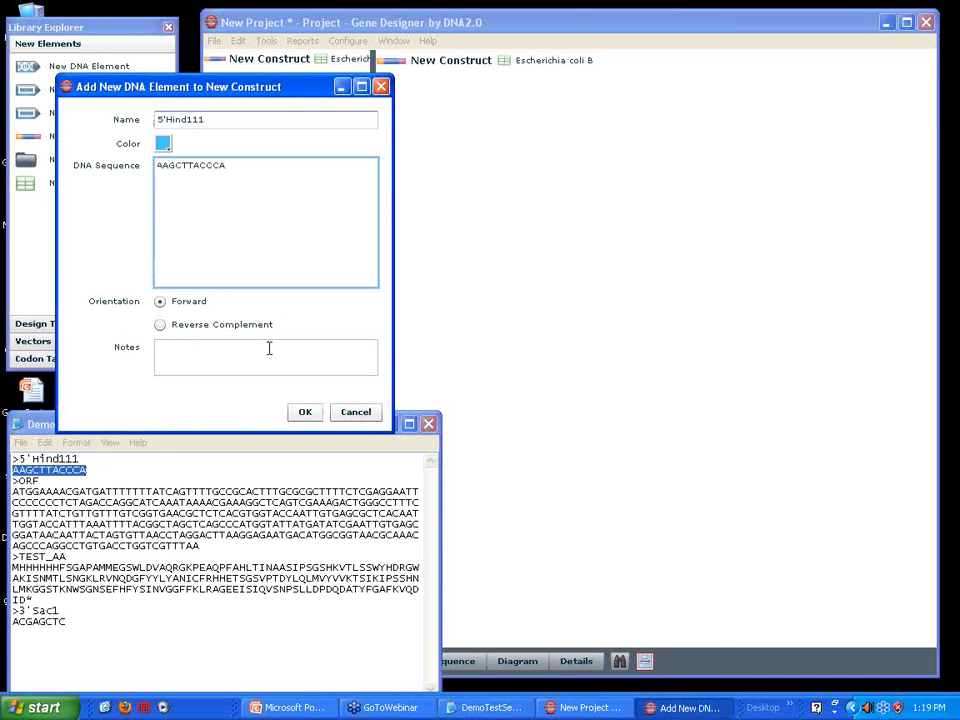
left_click(305, 412)
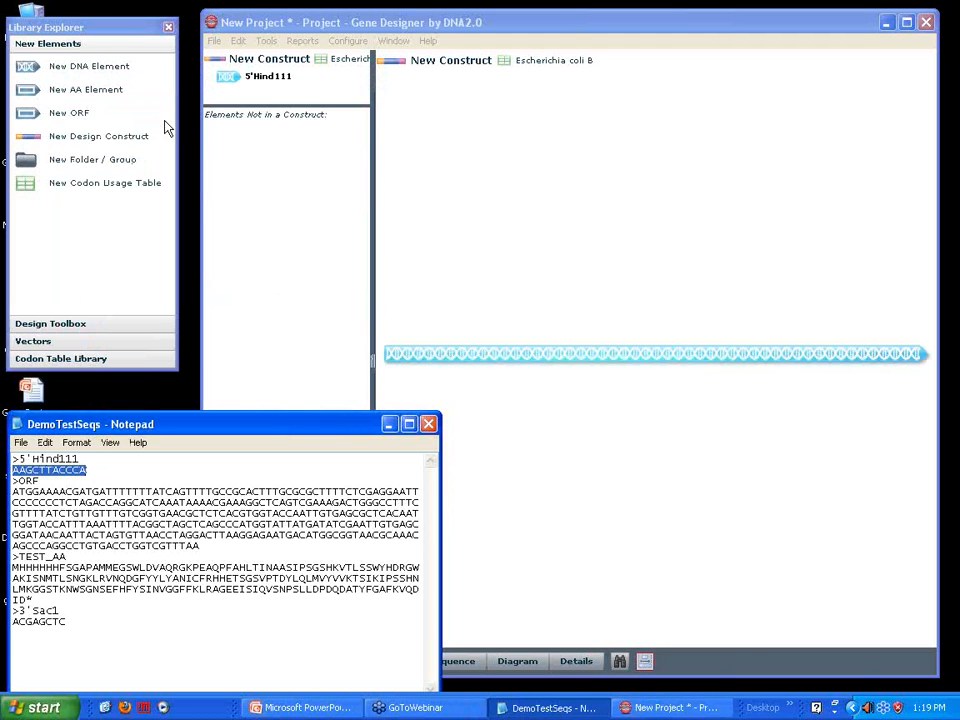
Begin a new ORF after 5'Hind111 in New Construct, naming it test orf and copying in the ORF DNA sequence from DemoTestSeqs
left_click_drag(40, 120, 265, 101)
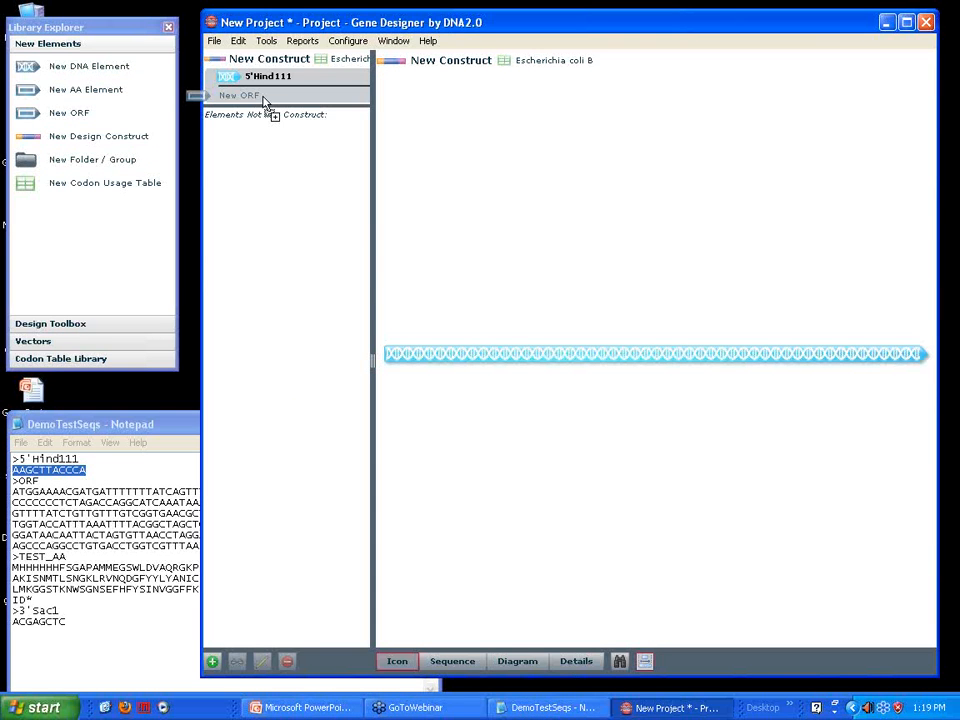
left_click_drag(265, 101, 265, 103)
type("test orf")
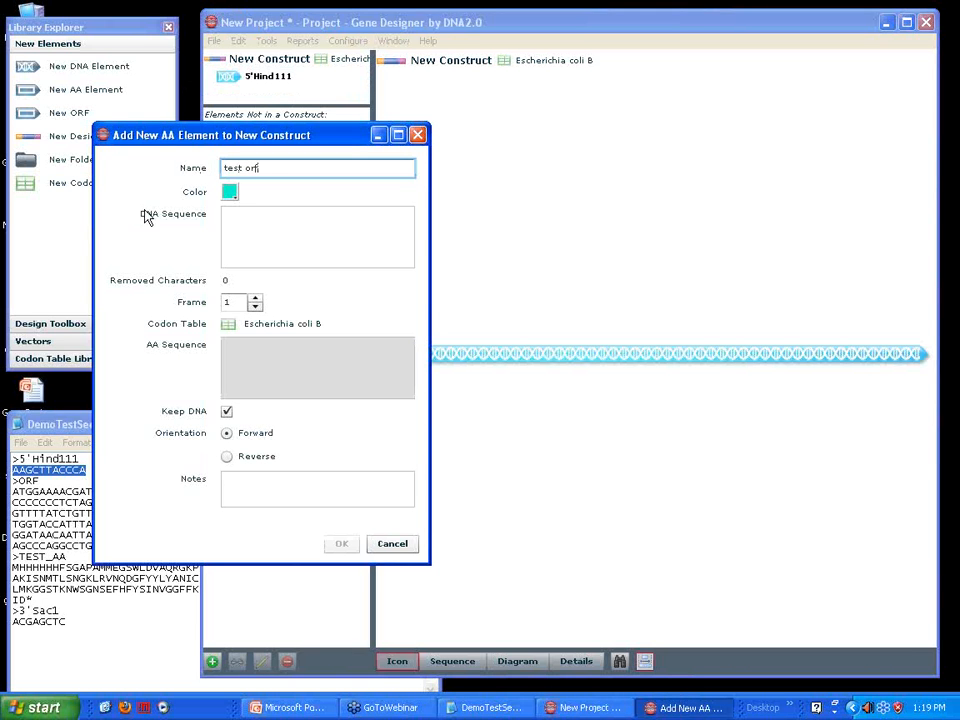
left_click(34, 513)
left_click_drag(12, 491, 92, 546)
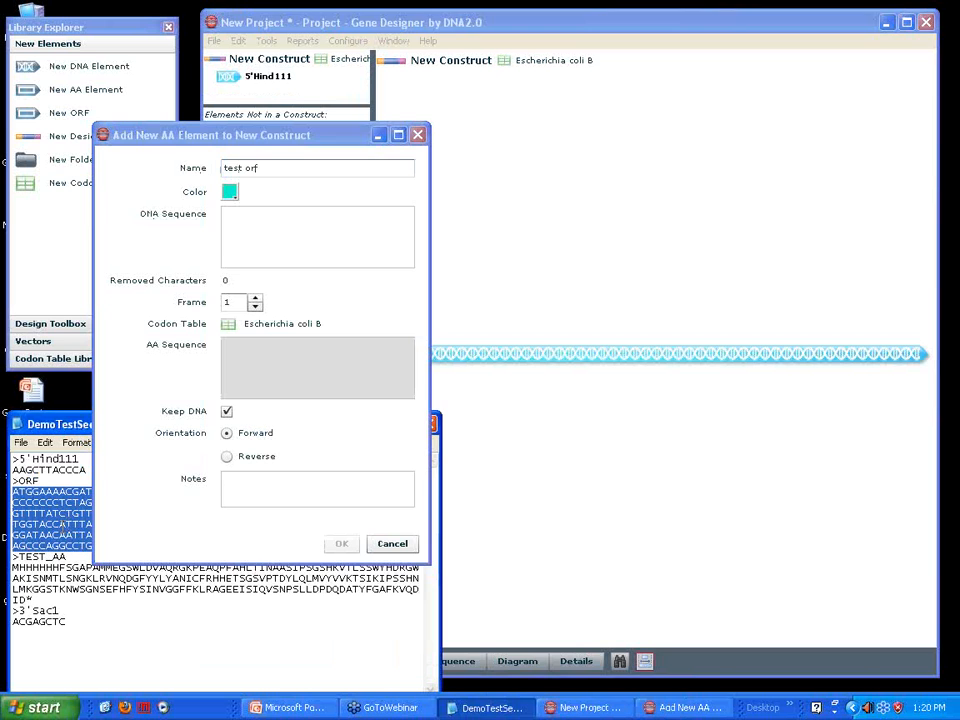
left_click(275, 228)
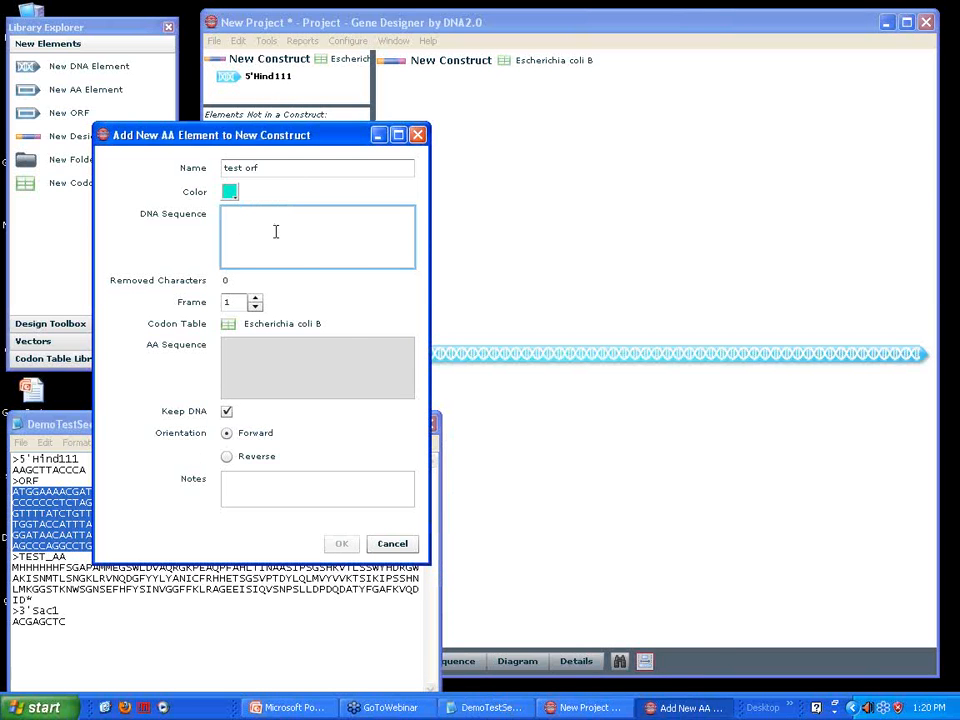
key("ctrl+v")
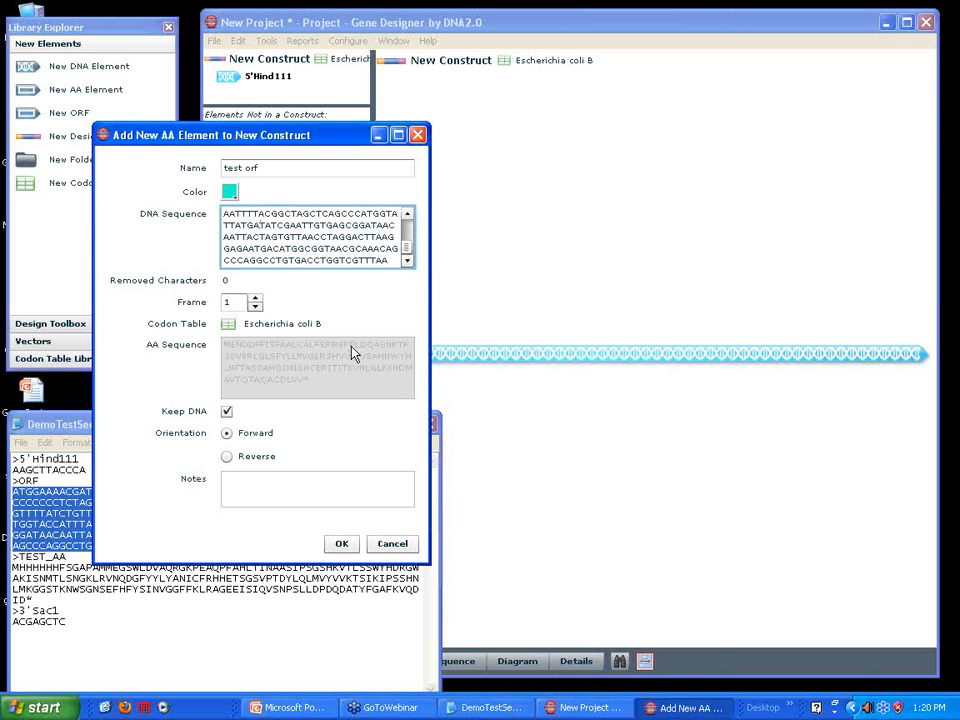
Leave Keep DNA enabled for test orf, enter the note "this is a test" and add the element to the construct
left_click_drag(279, 137, 269, 110)
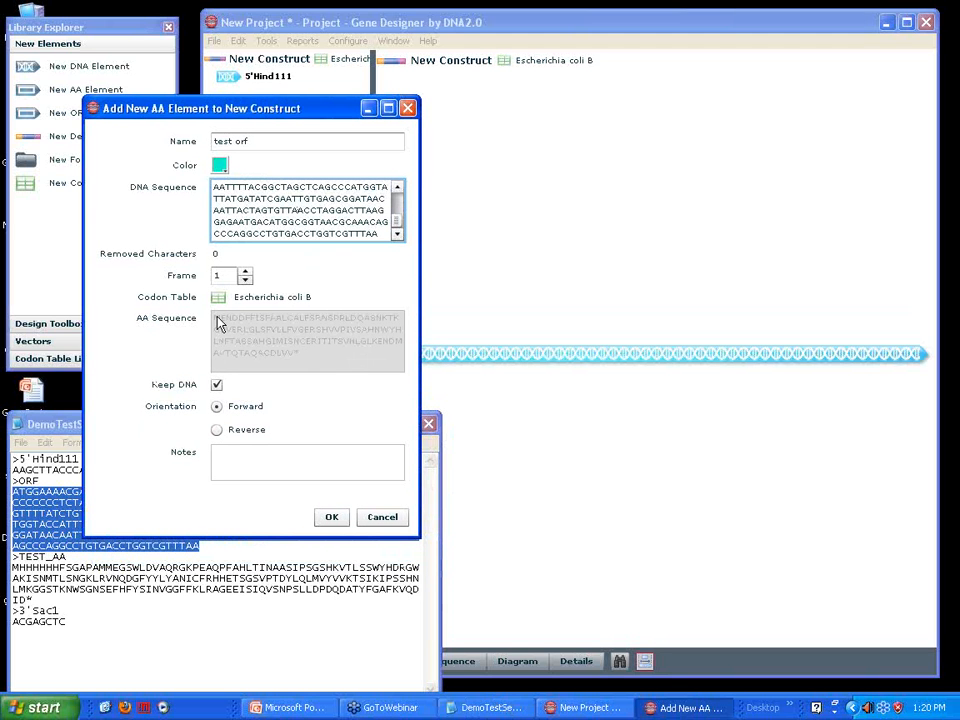
left_click(217, 387)
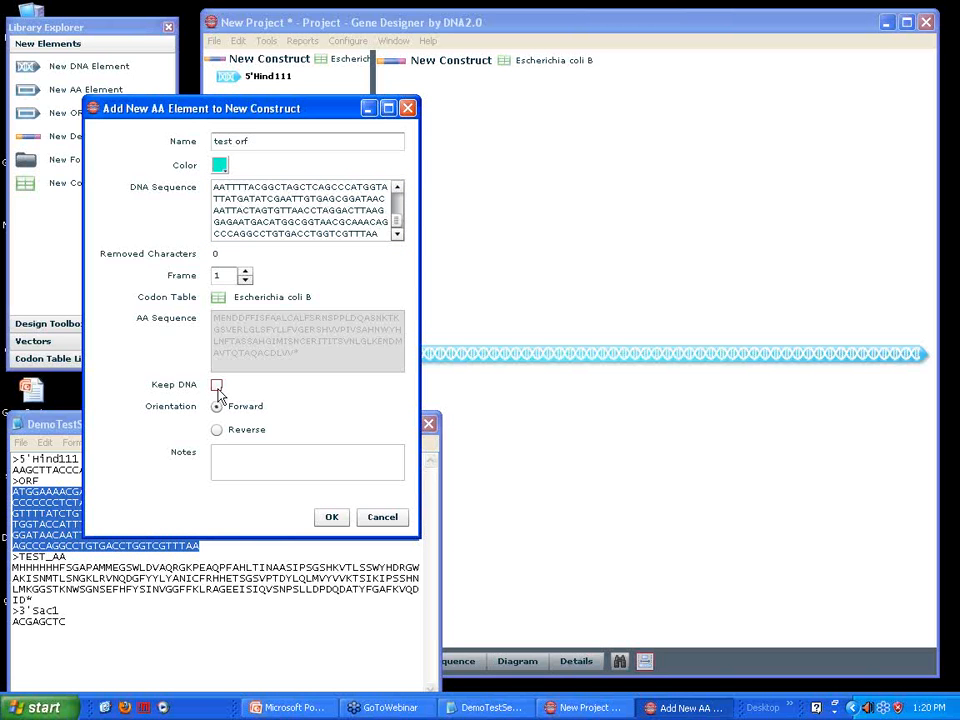
left_click(218, 389)
left_click(246, 461)
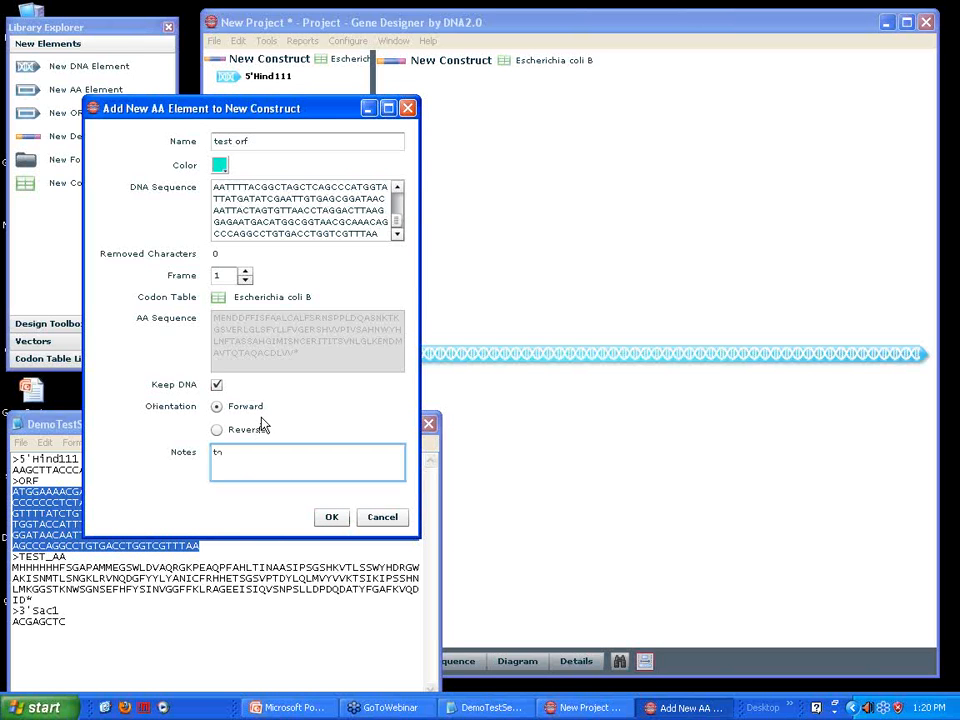
type("this is a test")
left_click(331, 518)
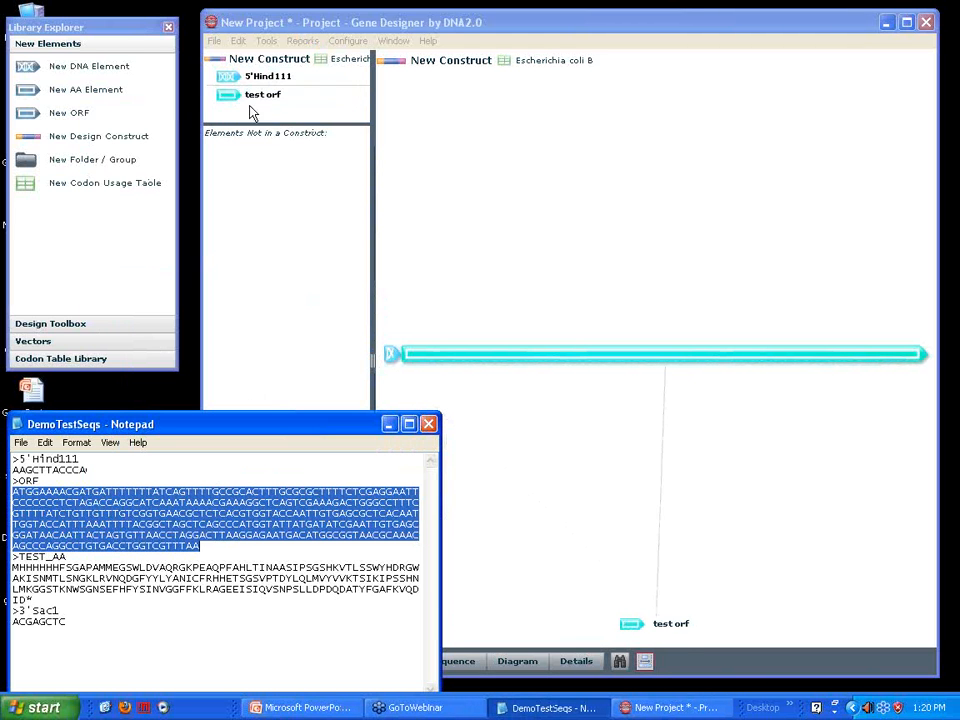
Change the color of the test orf element to orange in its properties
mouse_move(230, 104)
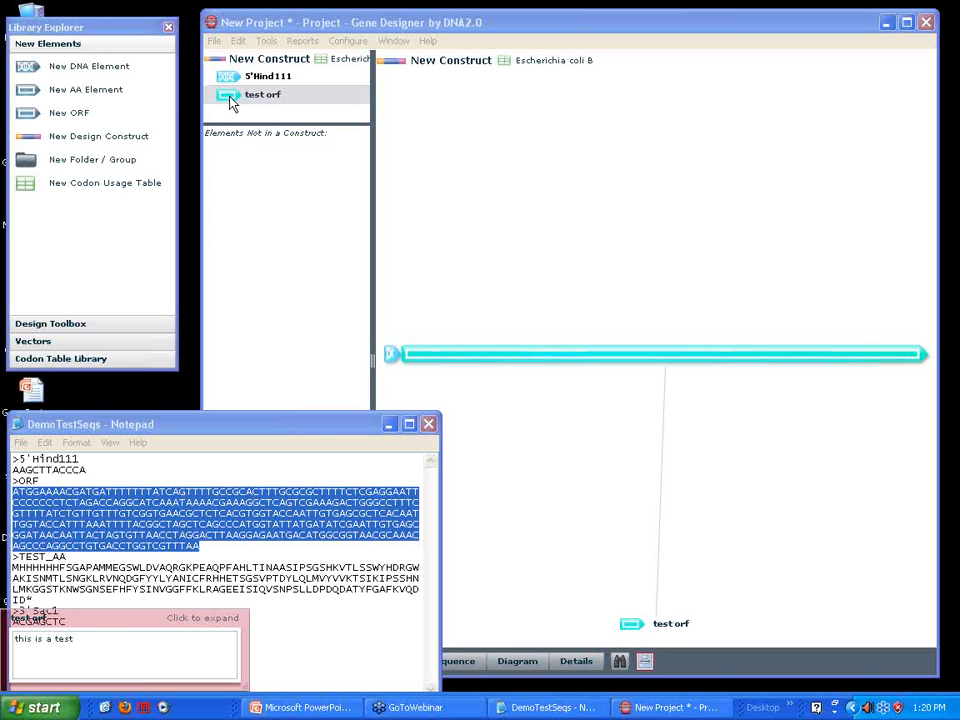
double_click(230, 104)
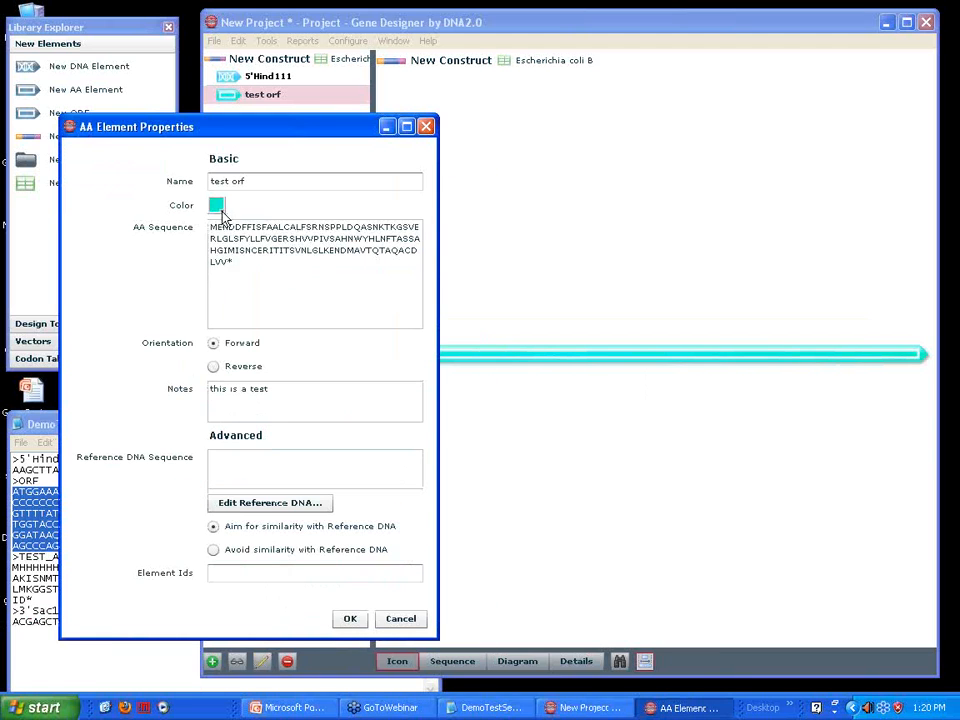
left_click(216, 205)
left_click(221, 274)
left_click(350, 619)
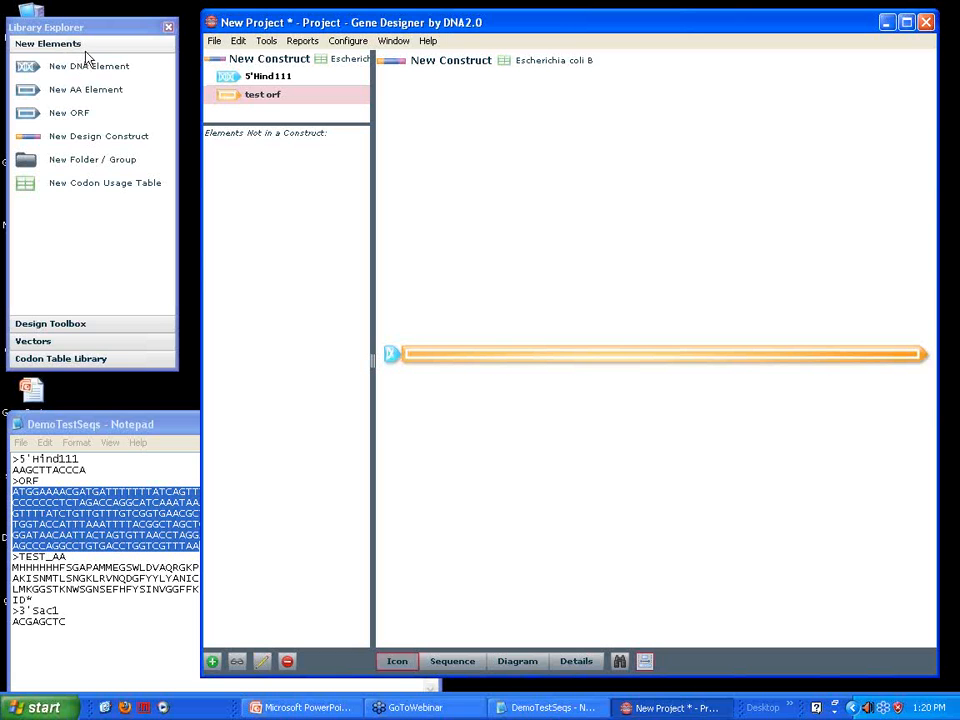
Add a DNA element at the end of New Construct, copying the name 3'Sac1 and sequence ACGAGCTC from DemoTestSeqs
left_click_drag(58, 73, 58, 76)
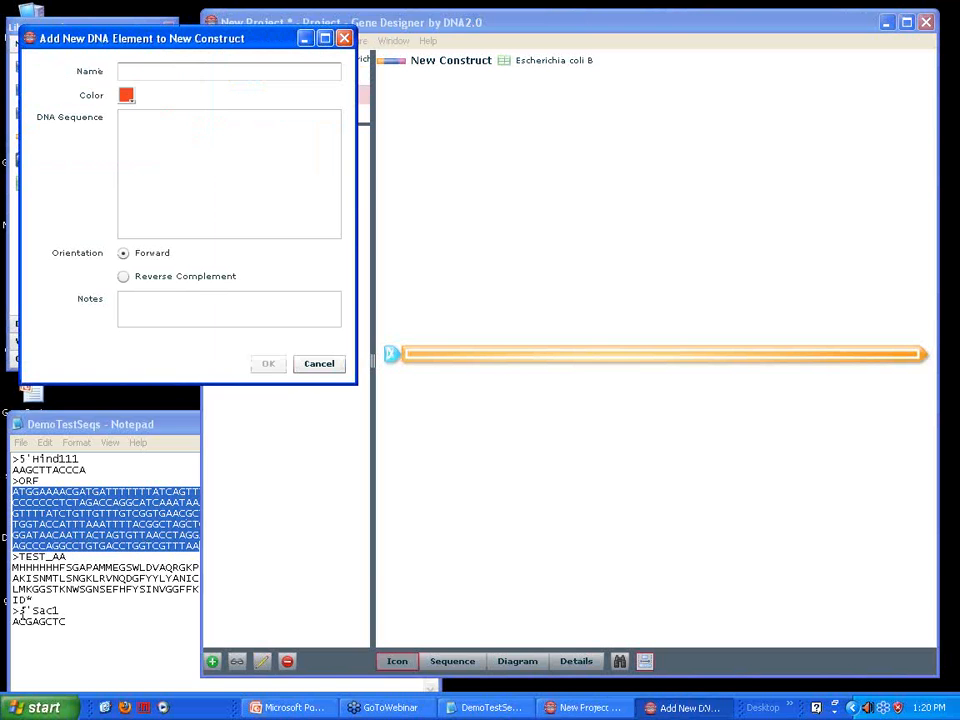
left_click_drag(19, 610, 62, 610)
key("ctrl+c")
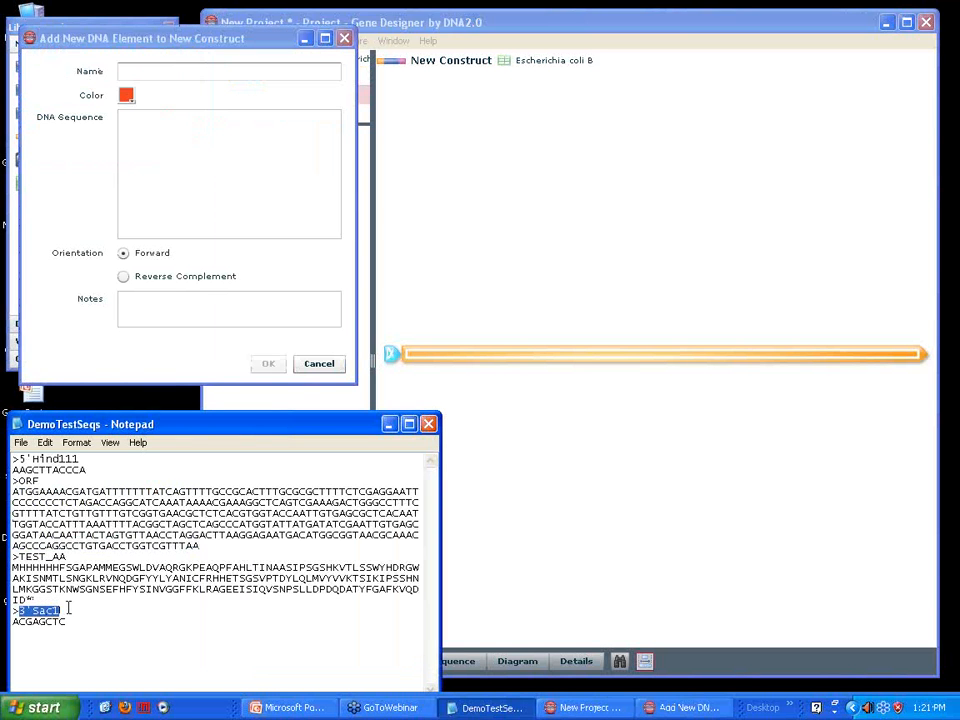
left_click(142, 72)
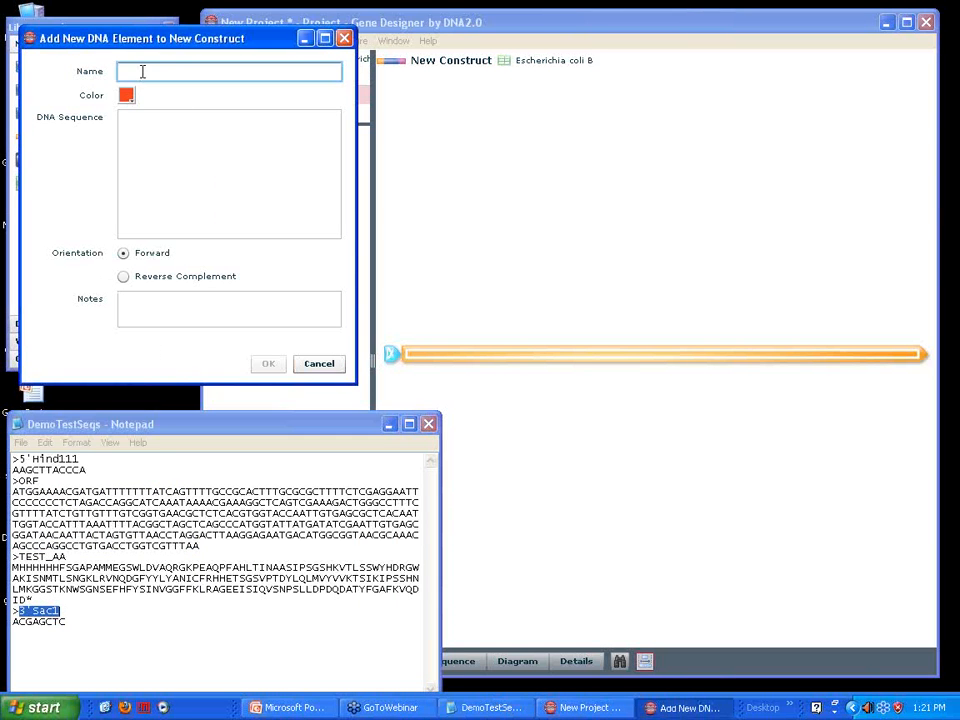
key("ctrl+v")
left_click(47, 621)
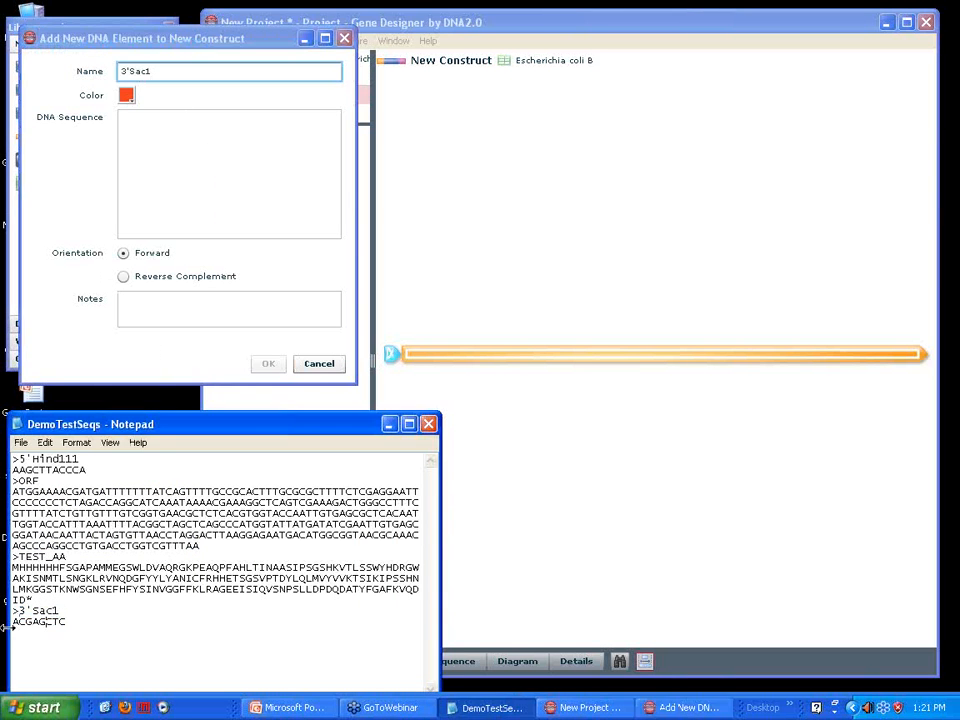
left_click_drag(12, 621, 66, 621)
key("ctrl+c")
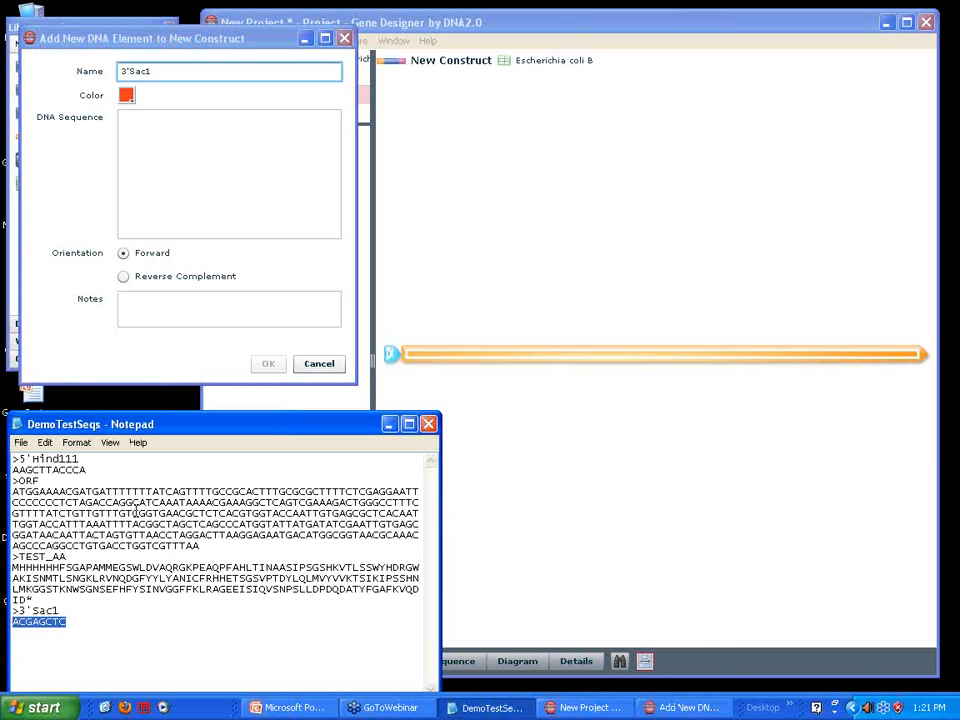
left_click(148, 125)
key("ctrl+v")
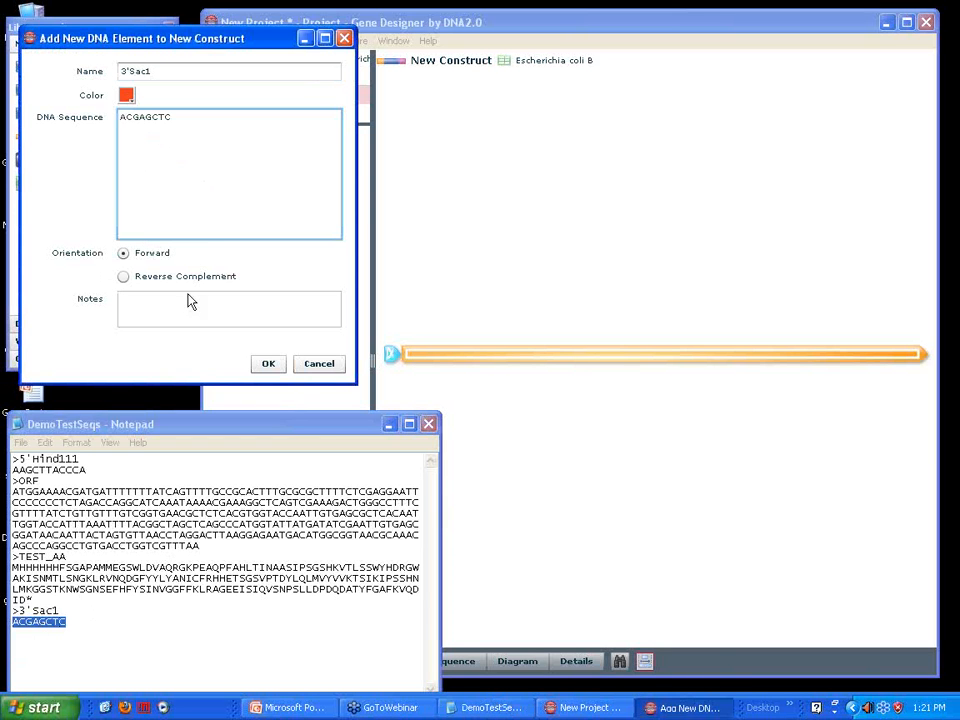
left_click(266, 366)
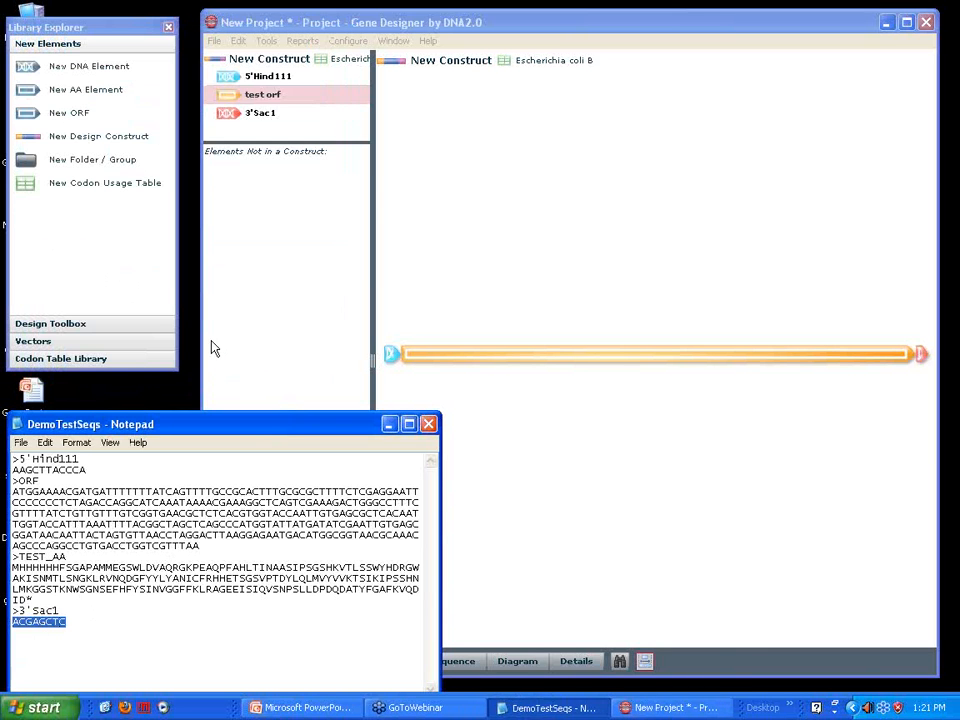
left_click_drag(408, 32, 390, 25)
left_click(242, 88)
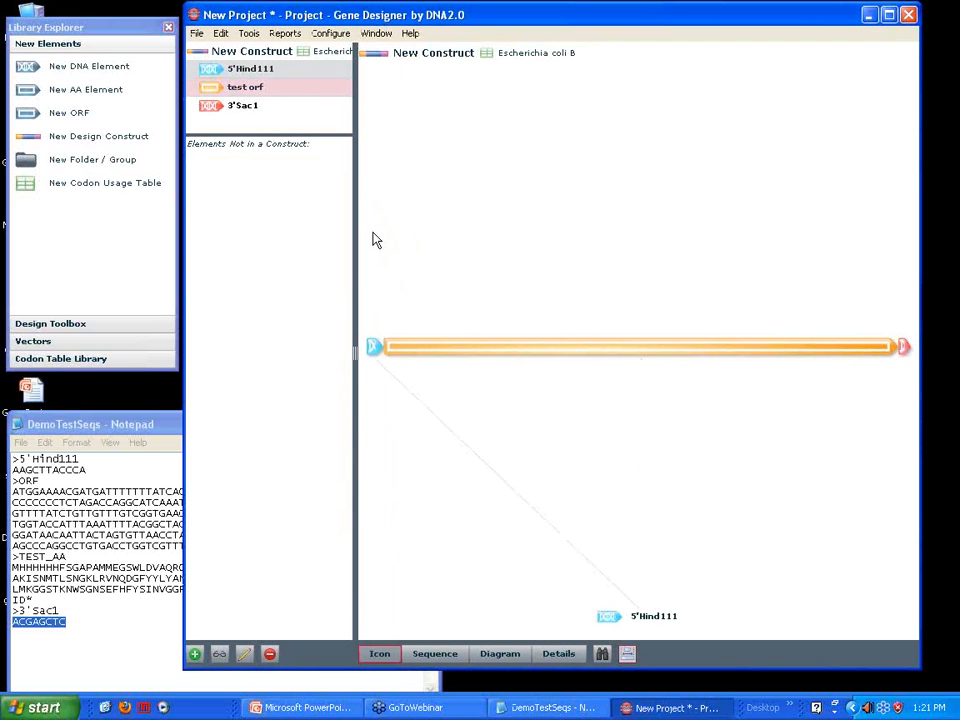
Import the DemoTestSeqs file from the desktop as Fasta, listing all file types to find it
left_click(196, 34)
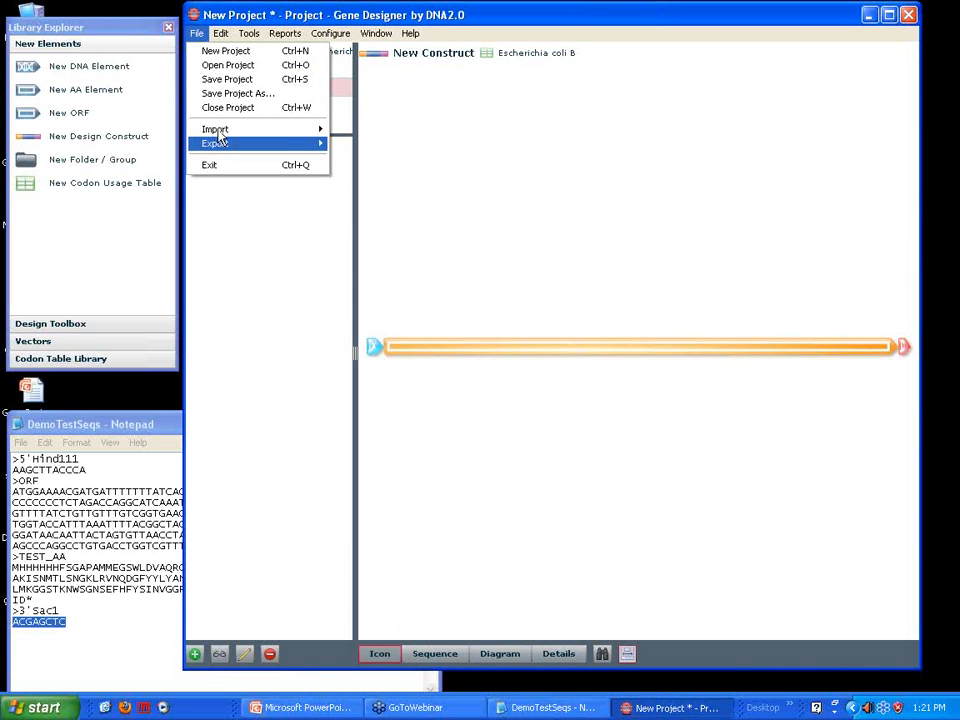
mouse_move(222, 130)
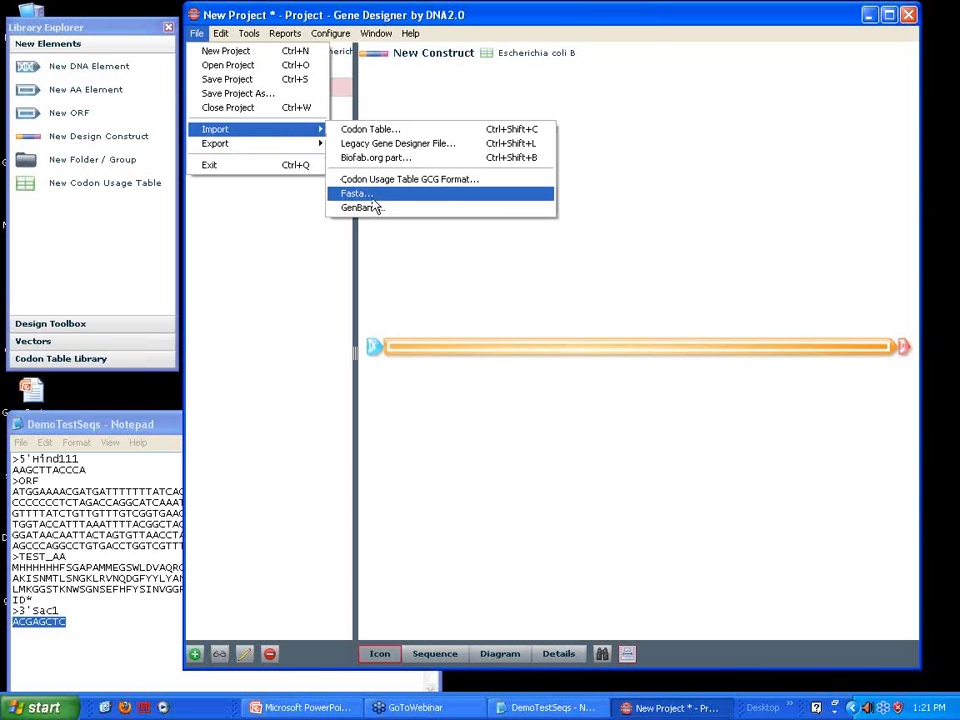
left_click(371, 198)
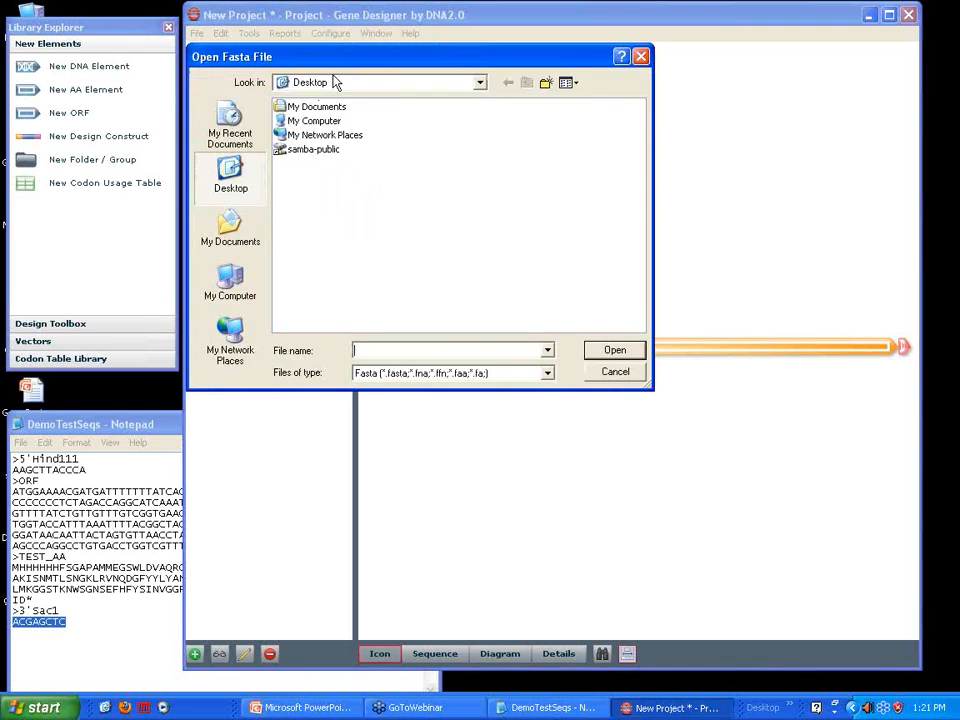
left_click(549, 375)
left_click(467, 395)
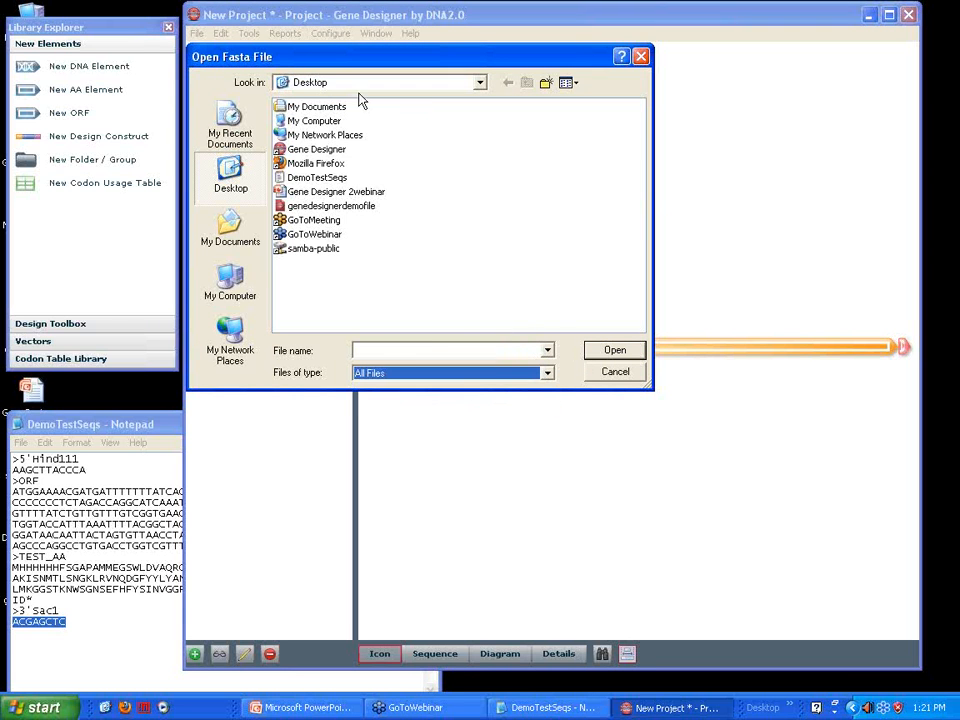
left_click(322, 178)
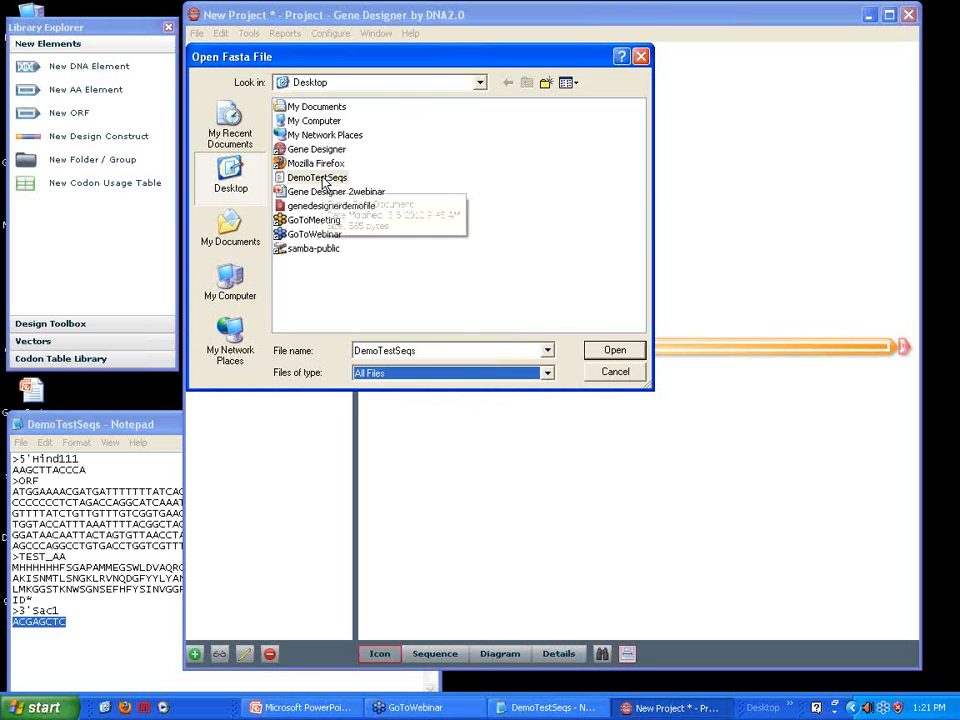
left_click(608, 354)
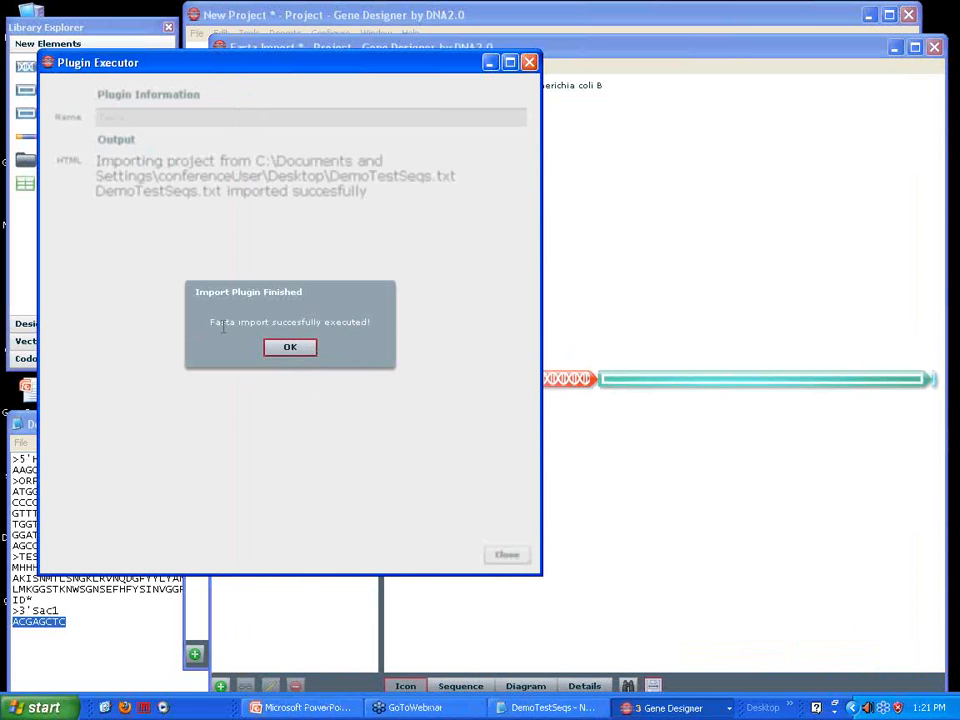
left_click(290, 350)
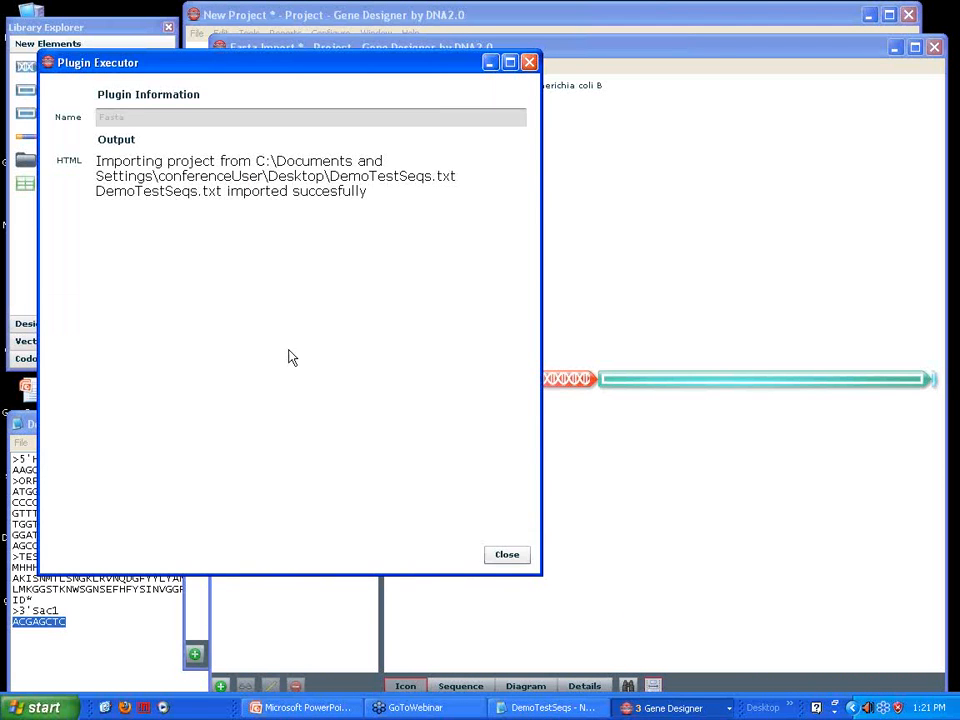
left_click(507, 556)
Look over the elements imported from DemoTestSeqs and close the Fasta Import project without saving its changes
left_click_drag(481, 51, 402, 42)
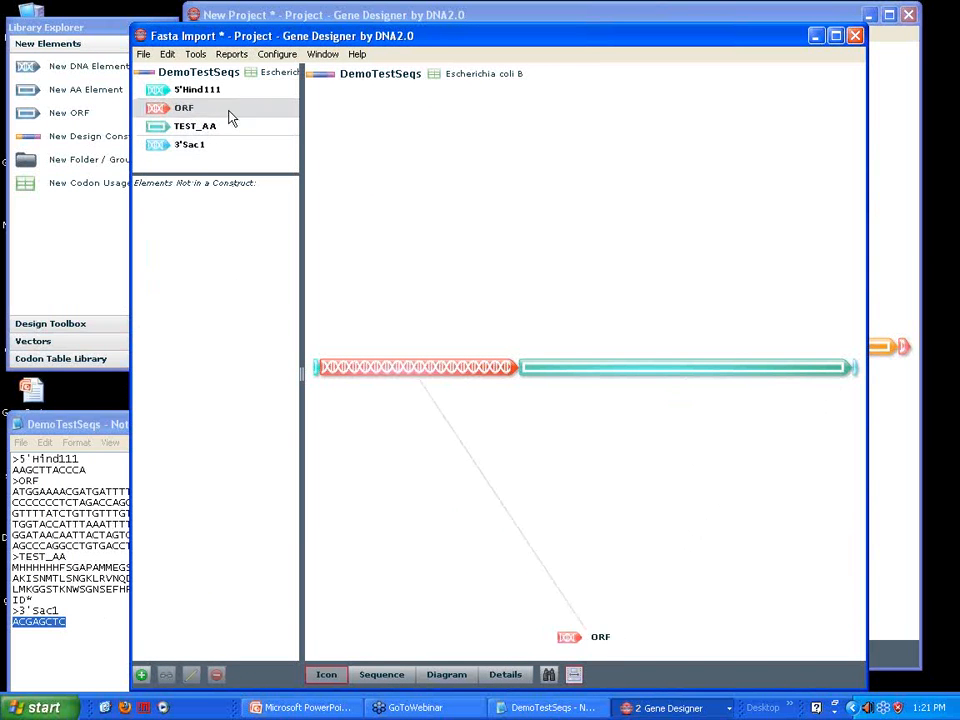
left_click_drag(281, 36, 376, 37)
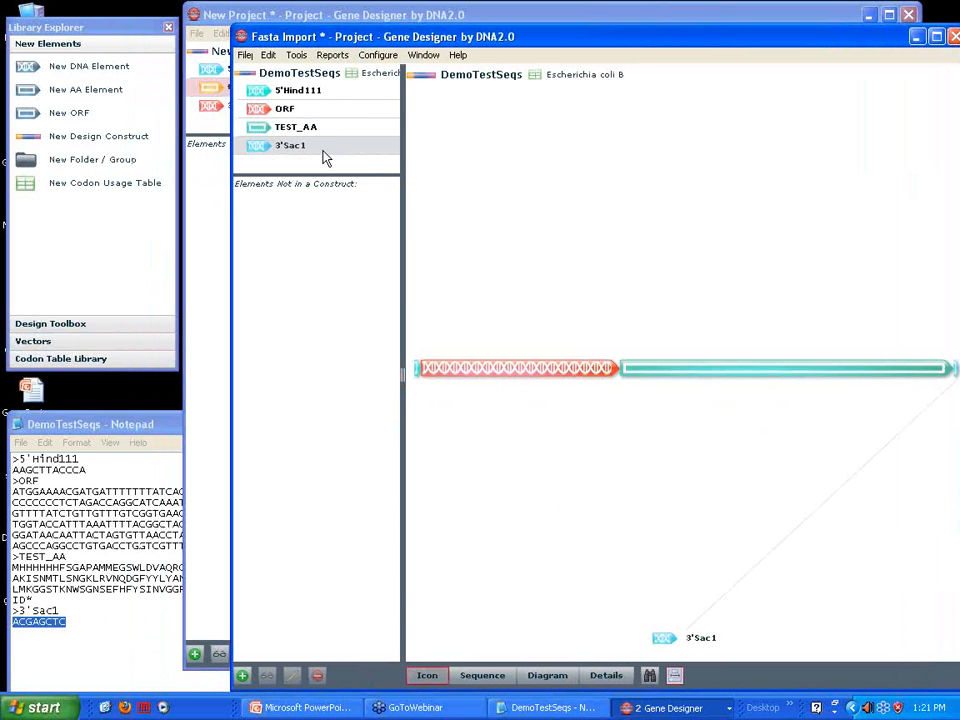
left_click_drag(604, 47, 497, 60)
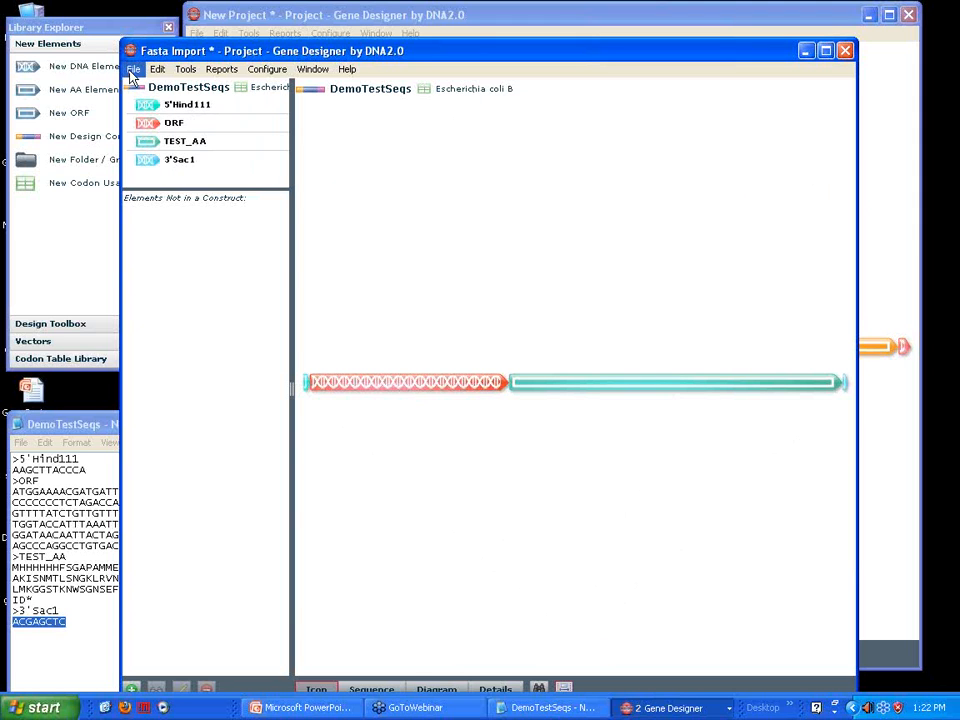
left_click(846, 51)
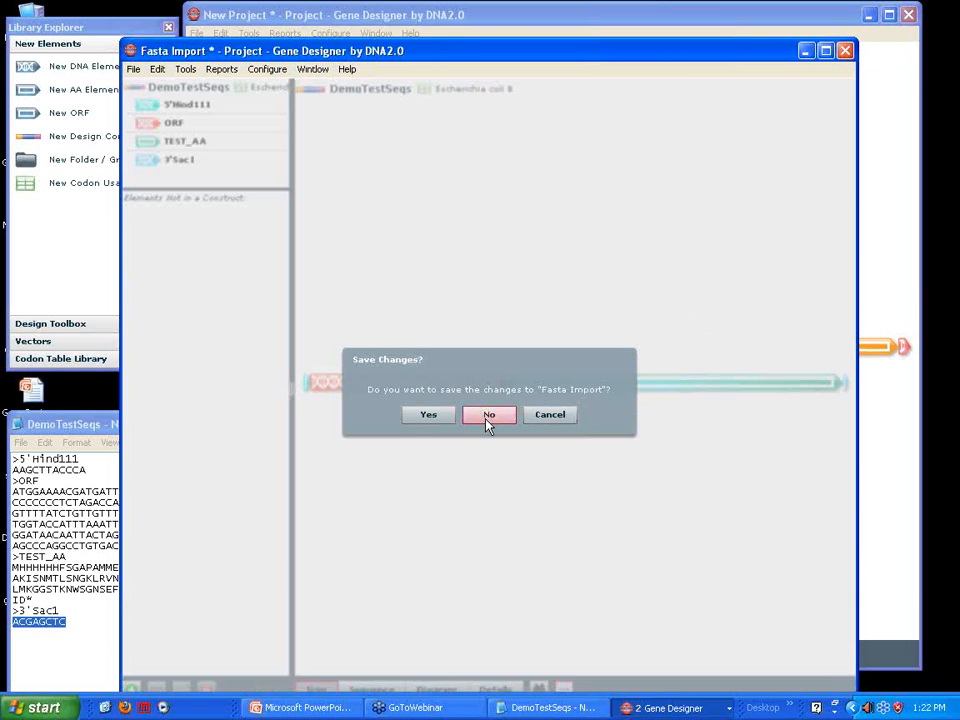
left_click(488, 425)
Toggle the construct's icon view between proportional and equal element lengths, leaving the elements at equal lengths
left_click_drag(507, 24, 463, 16)
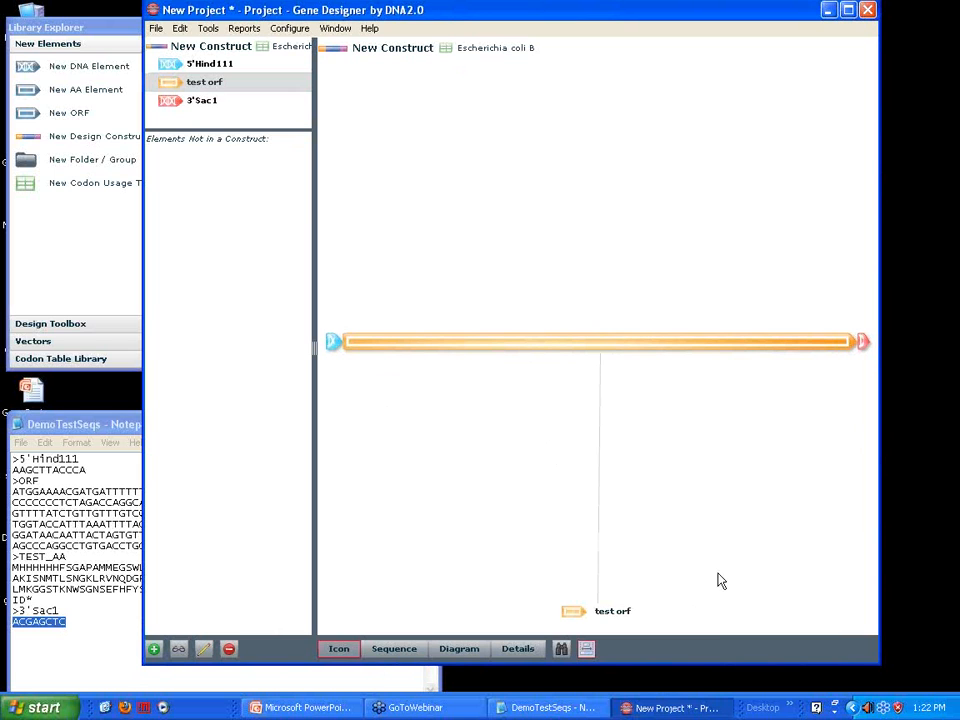
left_click(587, 650)
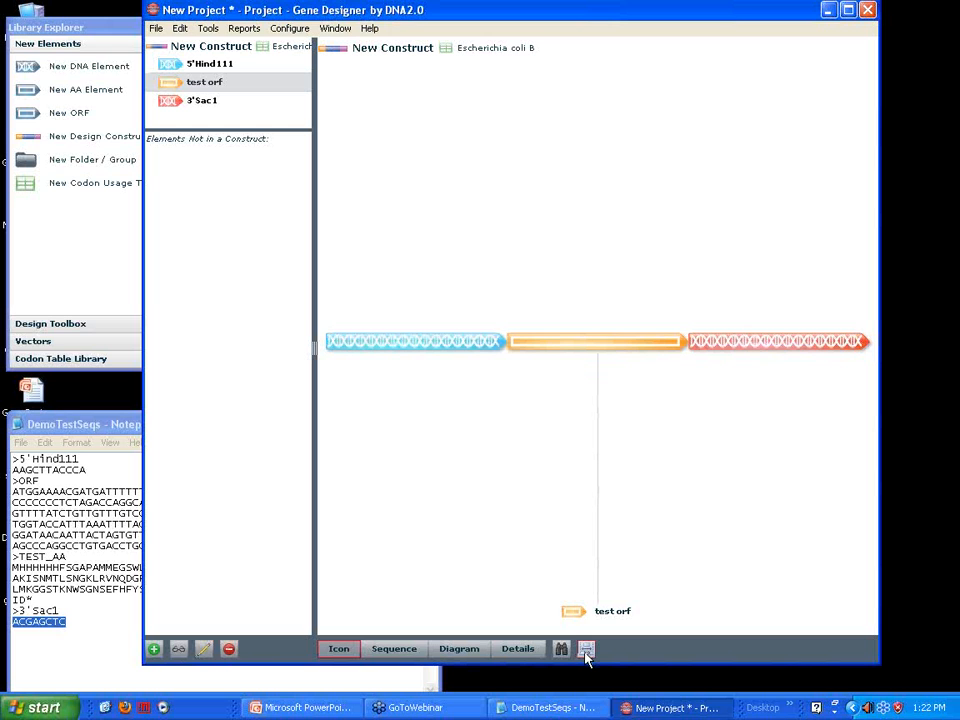
left_click(587, 650)
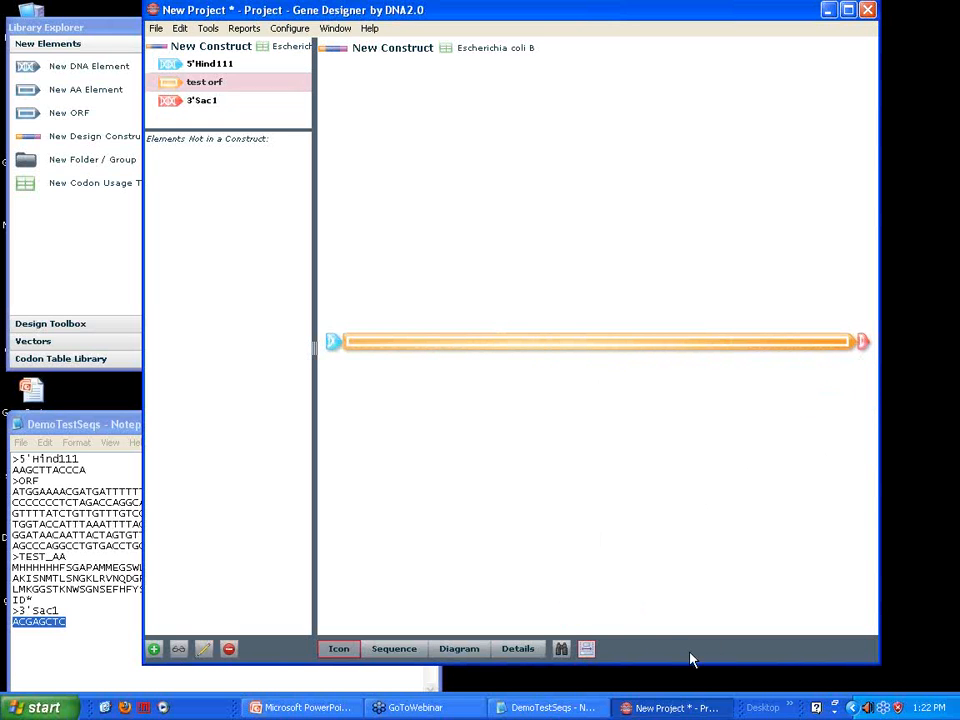
left_click(587, 650)
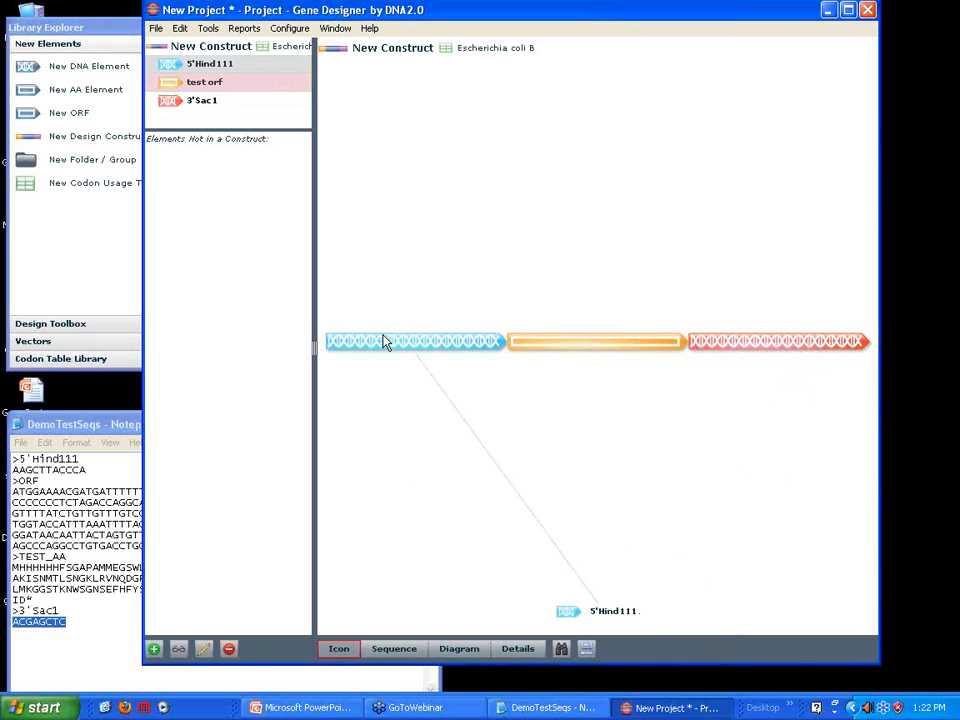
Move 5'Hind111 behind test orf, on to the end of New Construct, and back to the start in front of test orf
left_click_drag(380, 346, 641, 306)
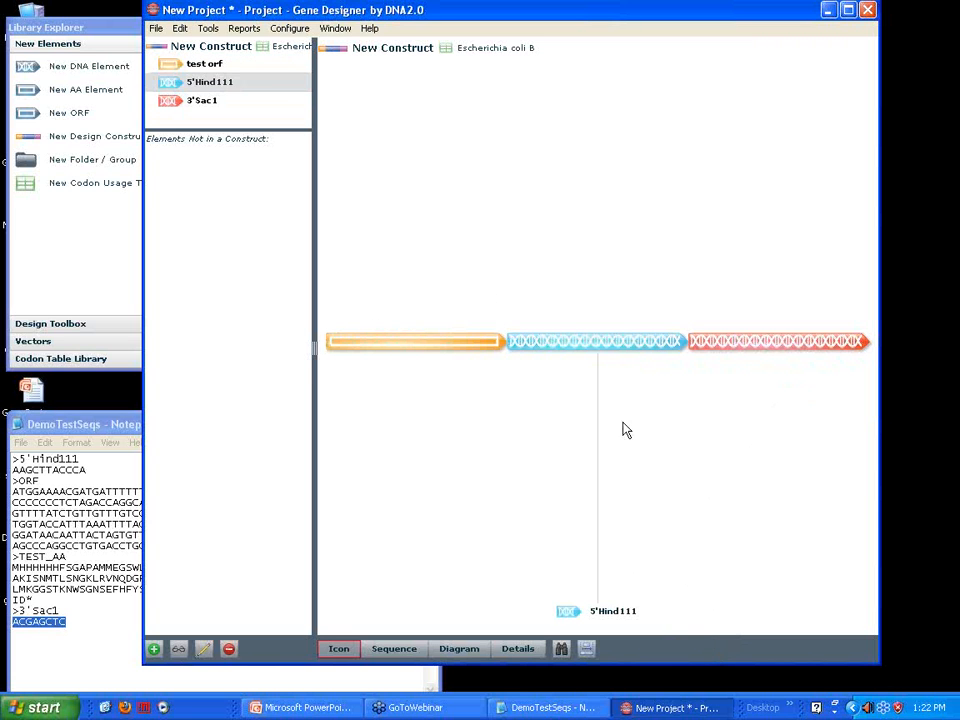
left_click_drag(557, 346, 855, 340)
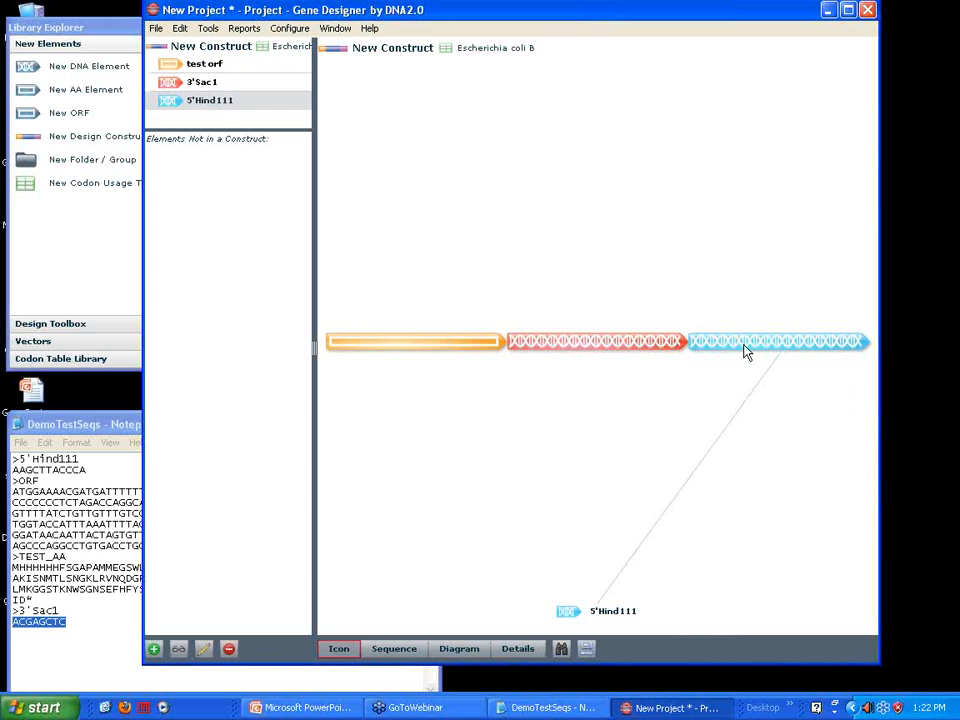
mouse_move(746, 350)
left_mouse_down()
mouse_move(720, 334)
mouse_move(454, 264)
mouse_move(363, 293)
mouse_move(323, 350)
left_mouse_up()
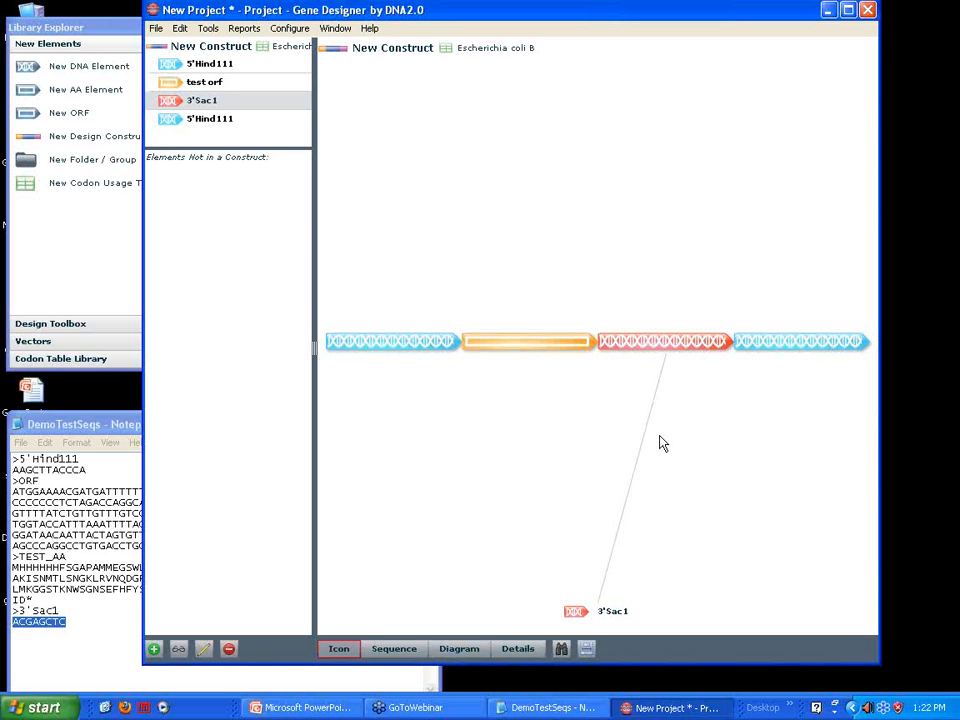
Display New Construct's sequence and look through it from the first element to the last, widening the overview range
left_click(388, 650)
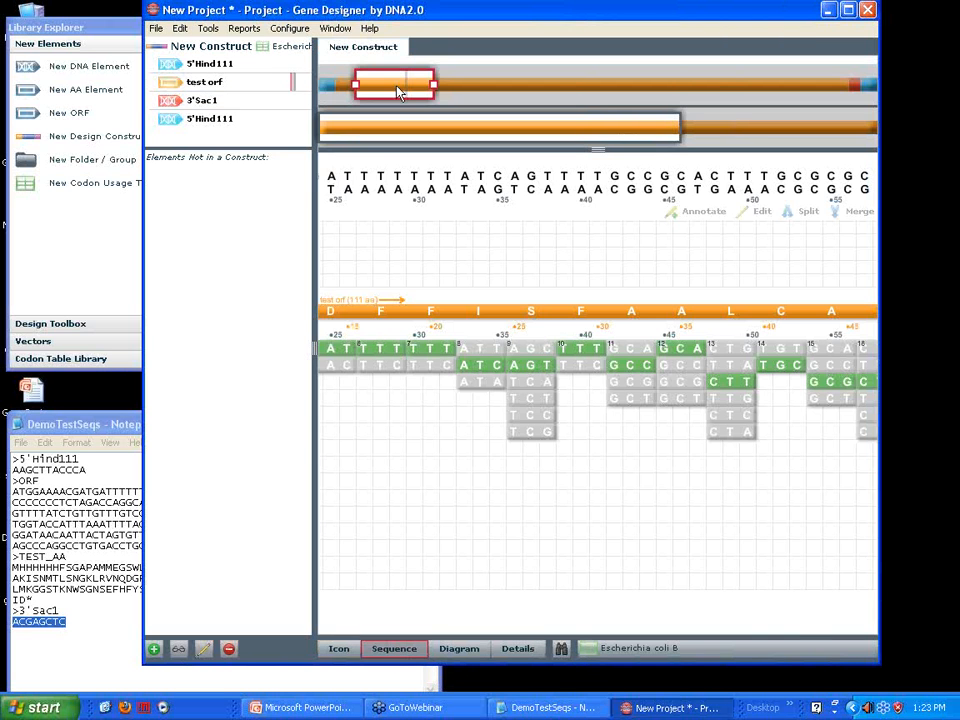
left_click_drag(406, 92, 370, 88)
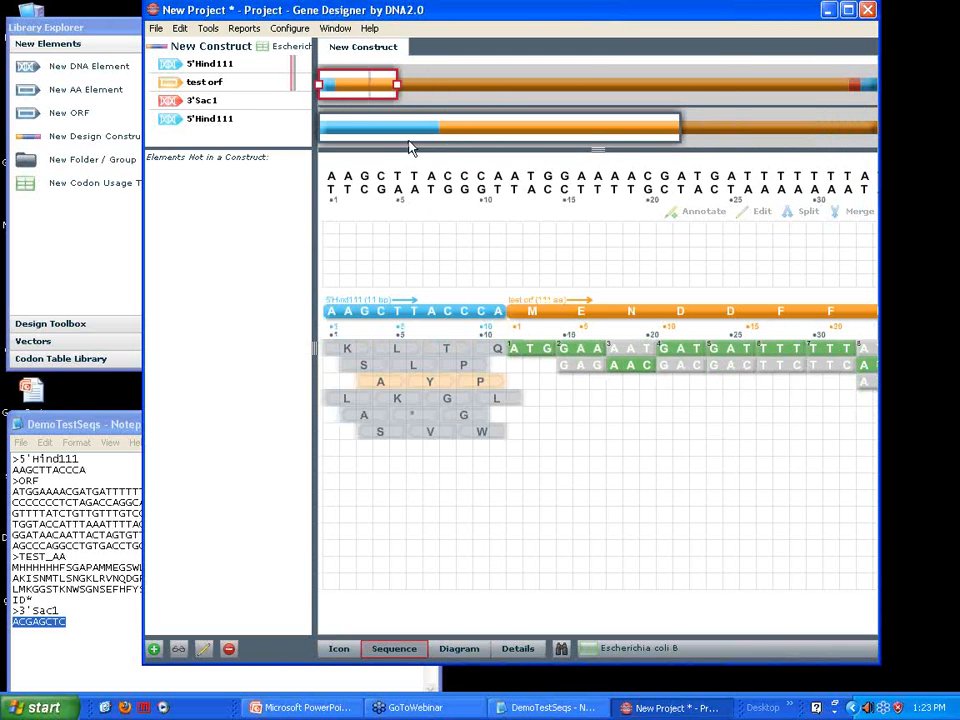
left_click_drag(365, 93, 311, 96)
left_click_drag(398, 89, 544, 103)
left_click_drag(465, 100, 332, 100)
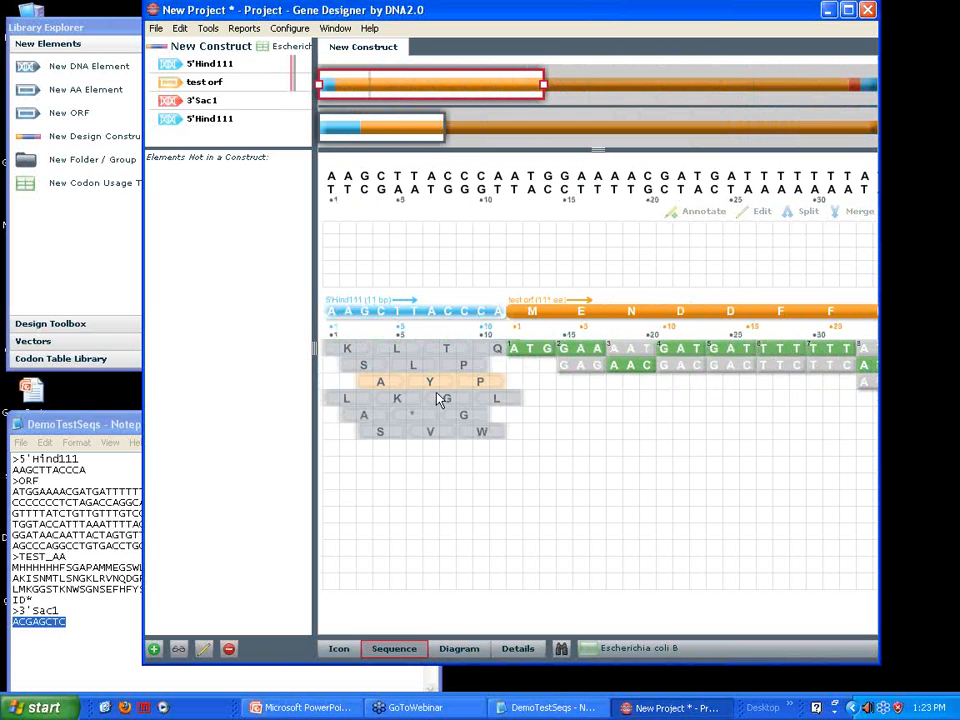
left_click_drag(437, 94, 447, 92)
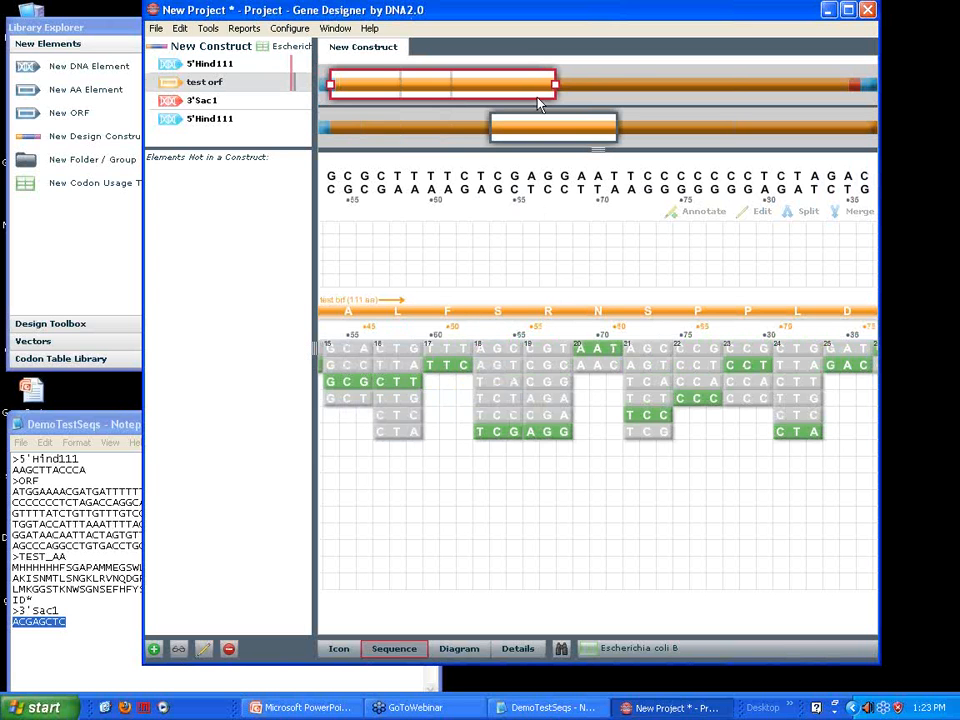
left_click_drag(495, 90, 795, 84)
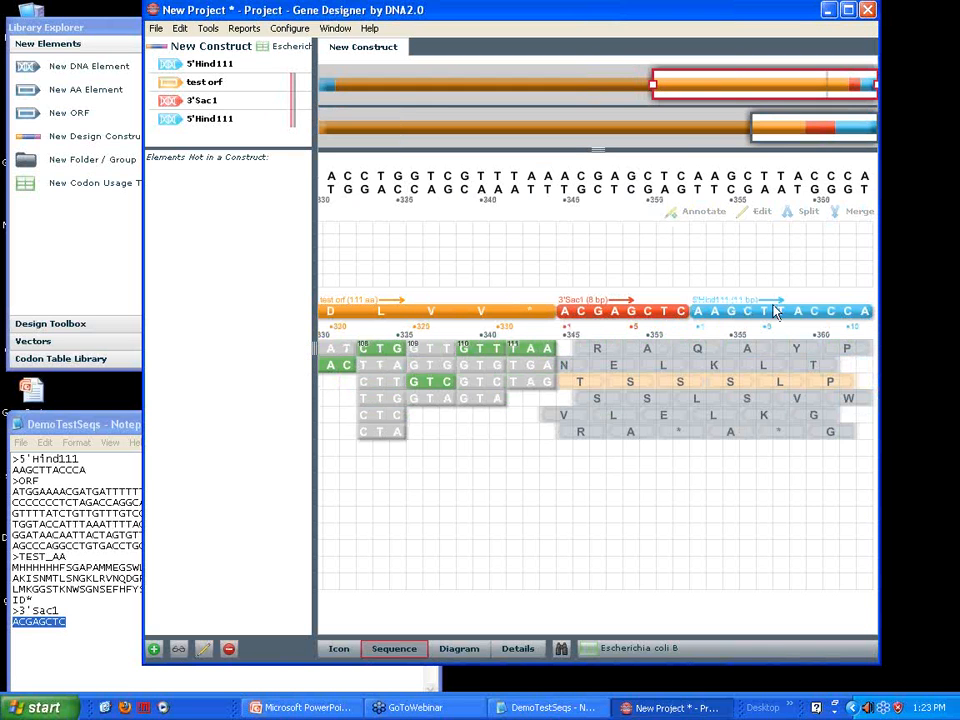
Delete the duplicate 5'Hind111 at the end of New Construct and show the construct as icons
left_click(785, 328)
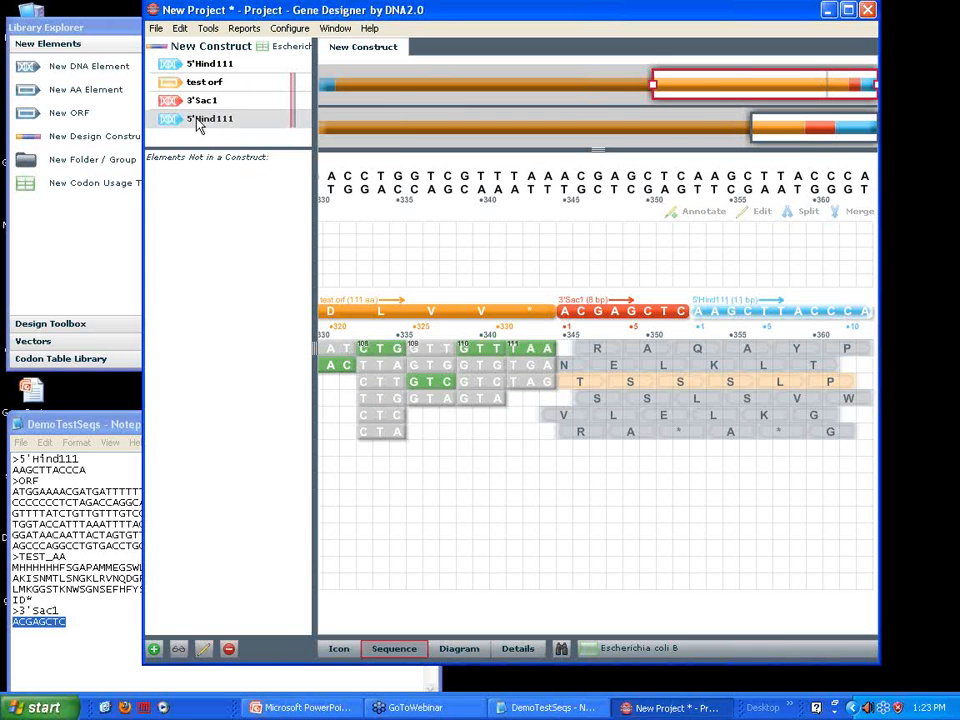
left_click(229, 650)
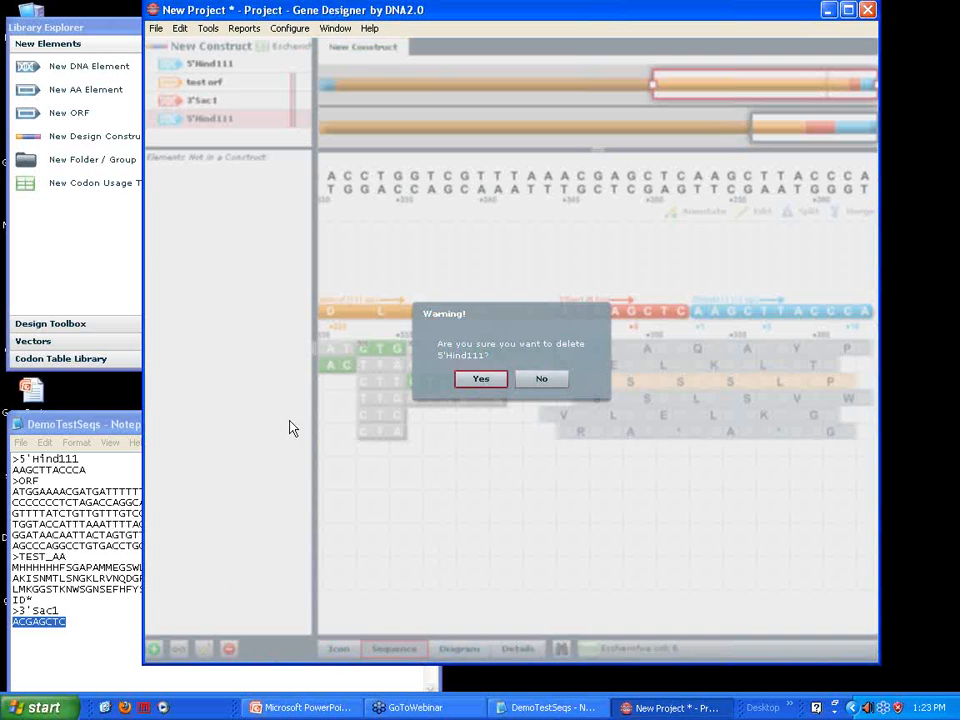
left_click(487, 386)
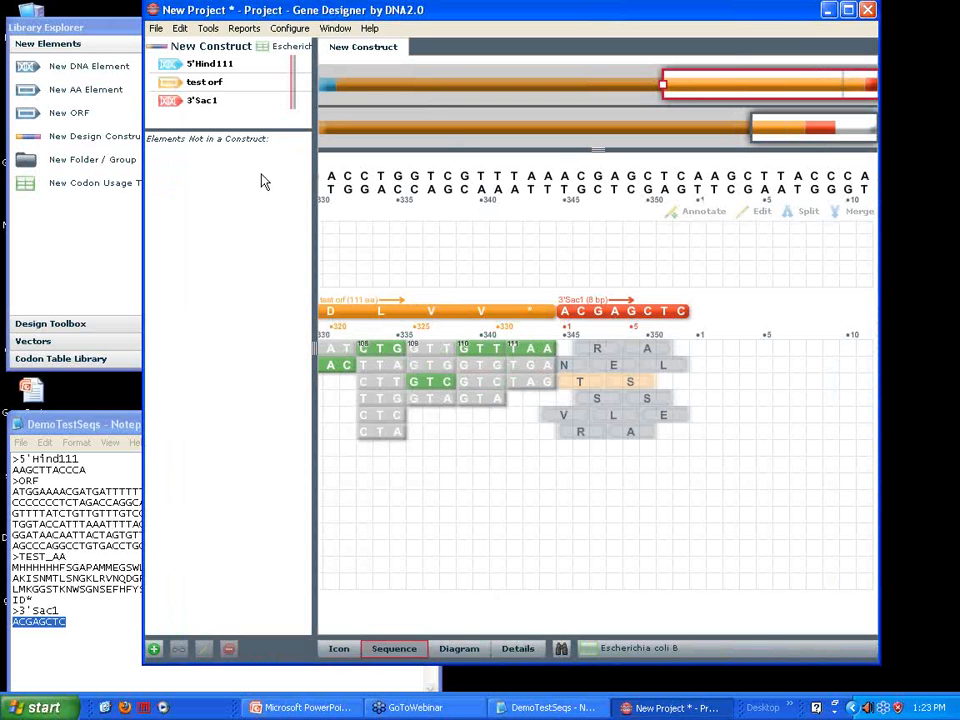
left_click(338, 652)
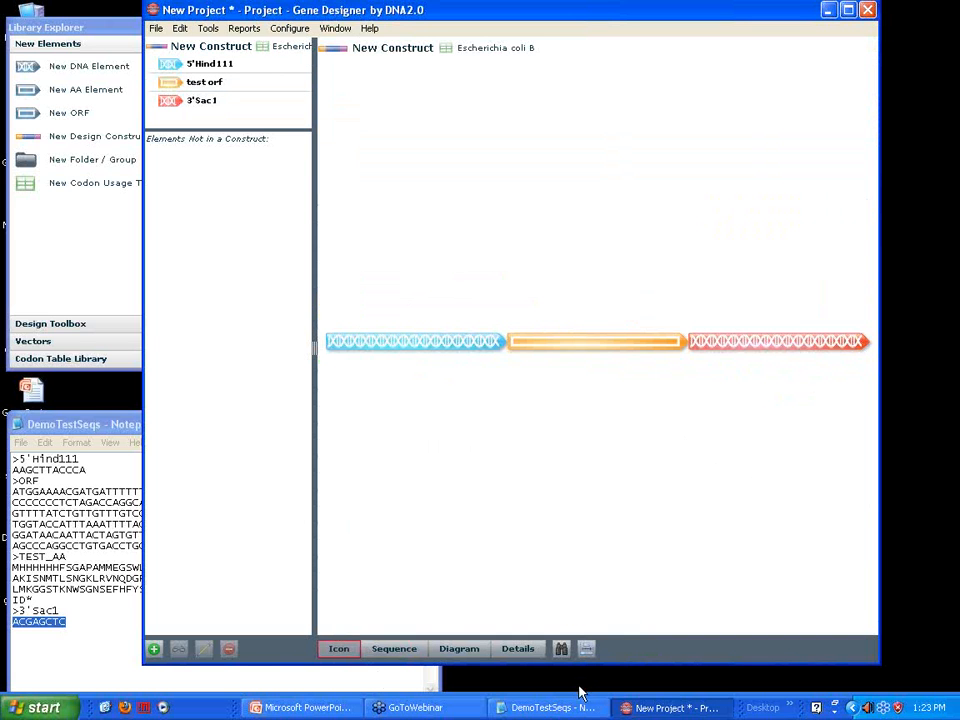
Return to the sequence view and split test orf directly after its ATG start codon
left_click(396, 655)
left_click_drag(640, 95, 335, 117)
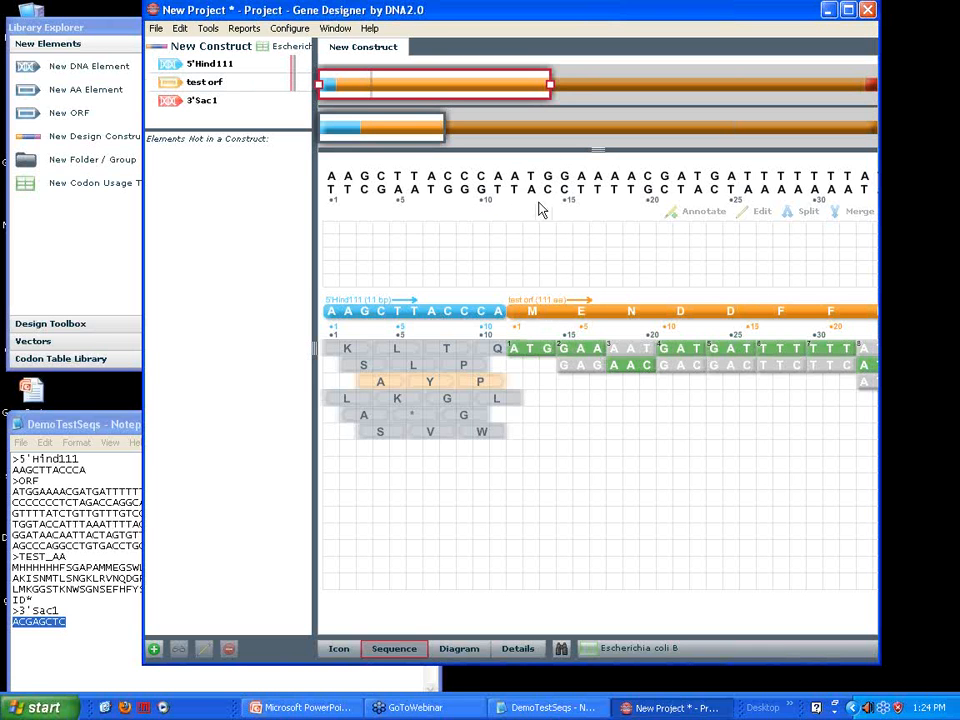
left_click_drag(518, 176, 557, 180)
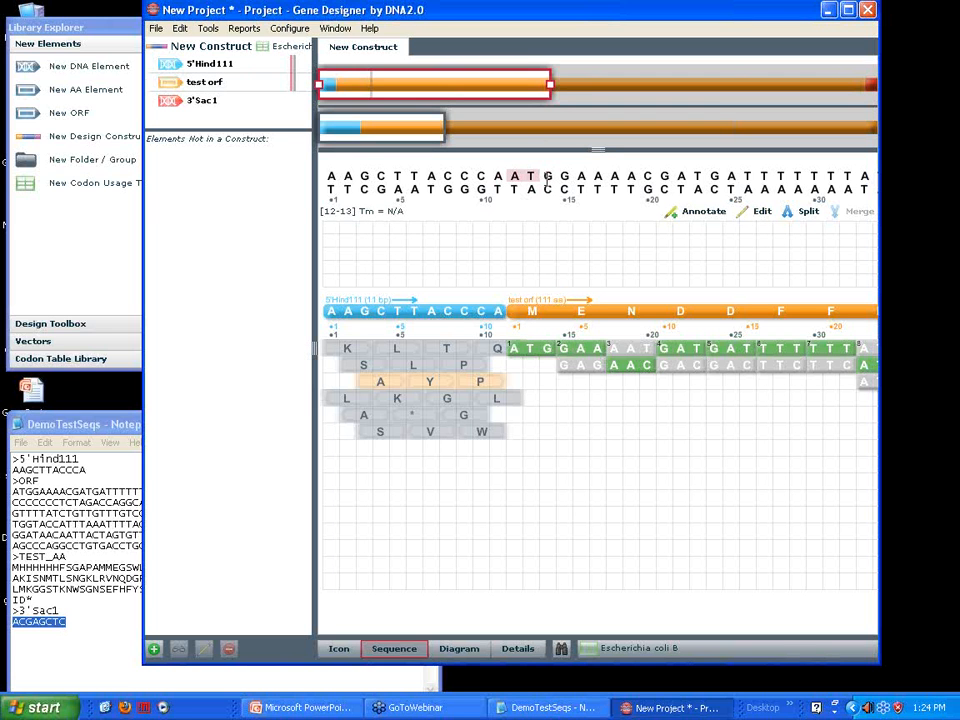
left_click(812, 214)
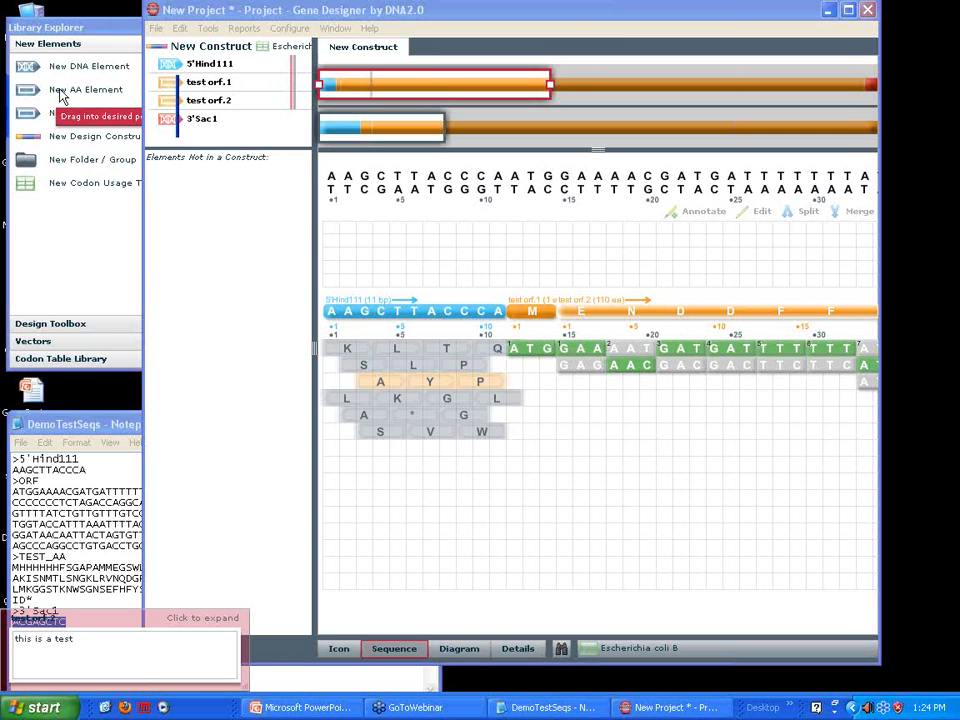
Add an AA element named 6His with the sequence hhhhhh between test orf.1 and test orf.2
left_click_drag(62, 95, 220, 104)
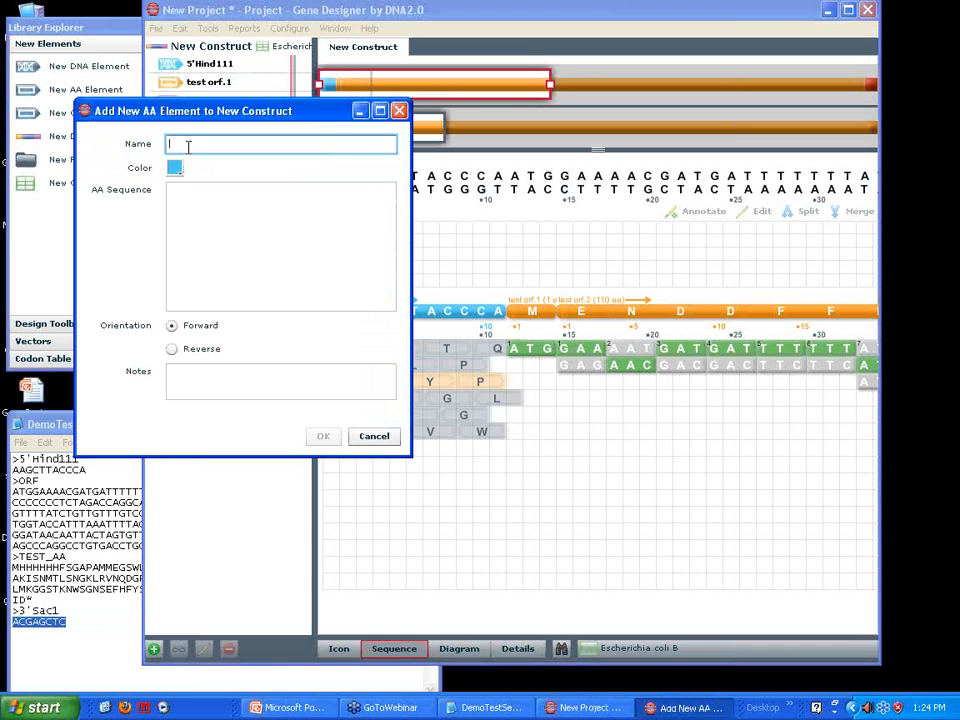
type("6His")
left_click(227, 212)
type("hhhhhh")
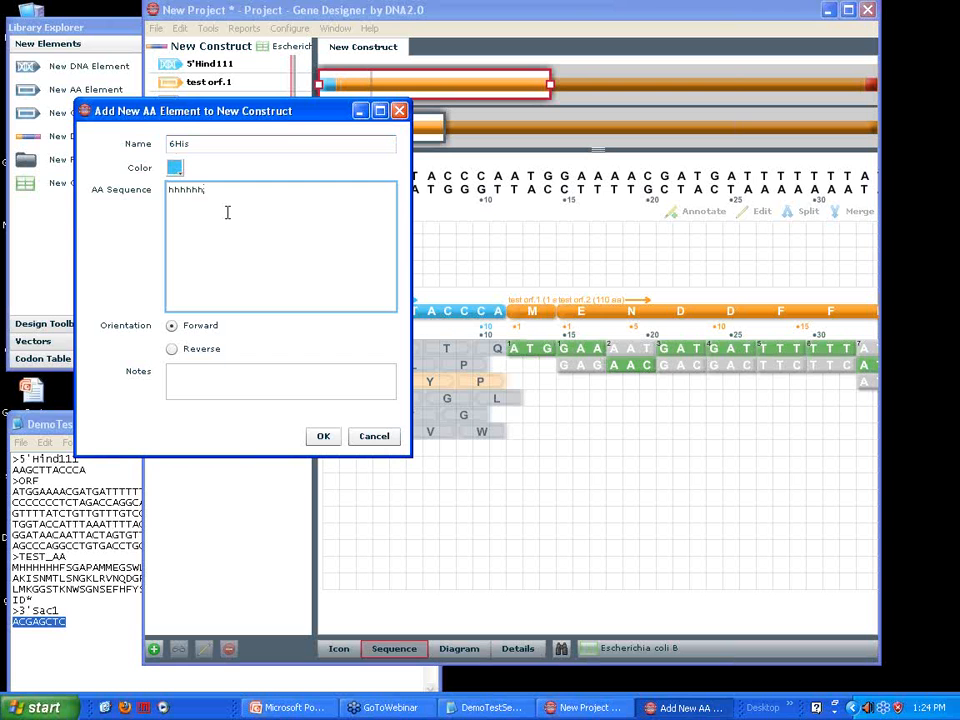
left_click(324, 437)
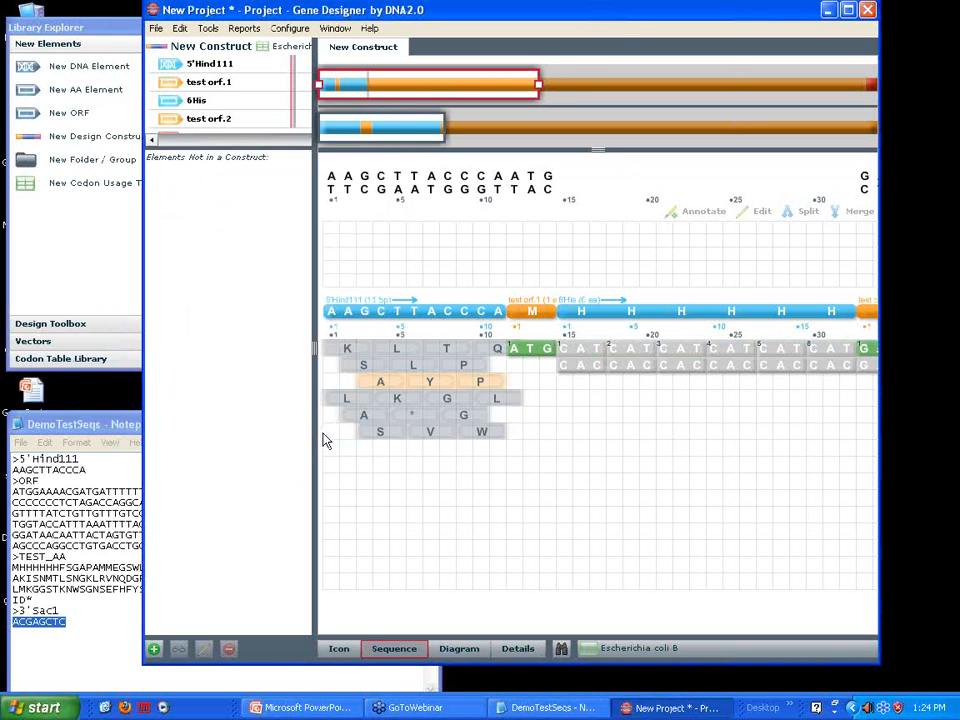
Assign the codons CAT, CAC, CAT, CAT, CAT and CAC to the six histidines of 6His, in that order
left_click_drag(469, 8, 438, 10)
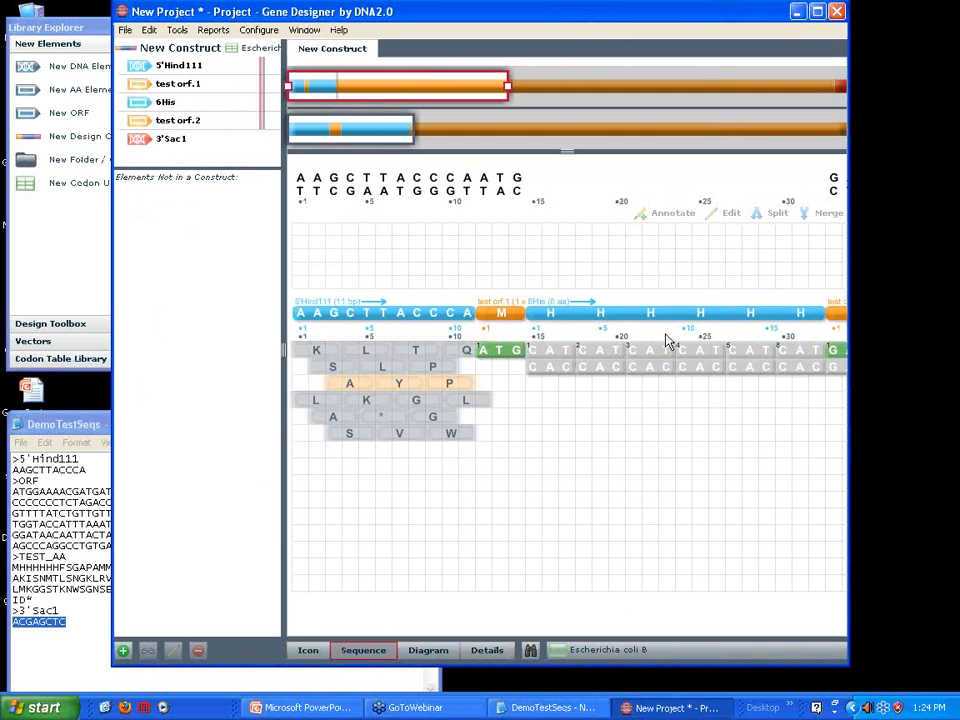
left_click(541, 352)
left_click(594, 370)
left_click(652, 352)
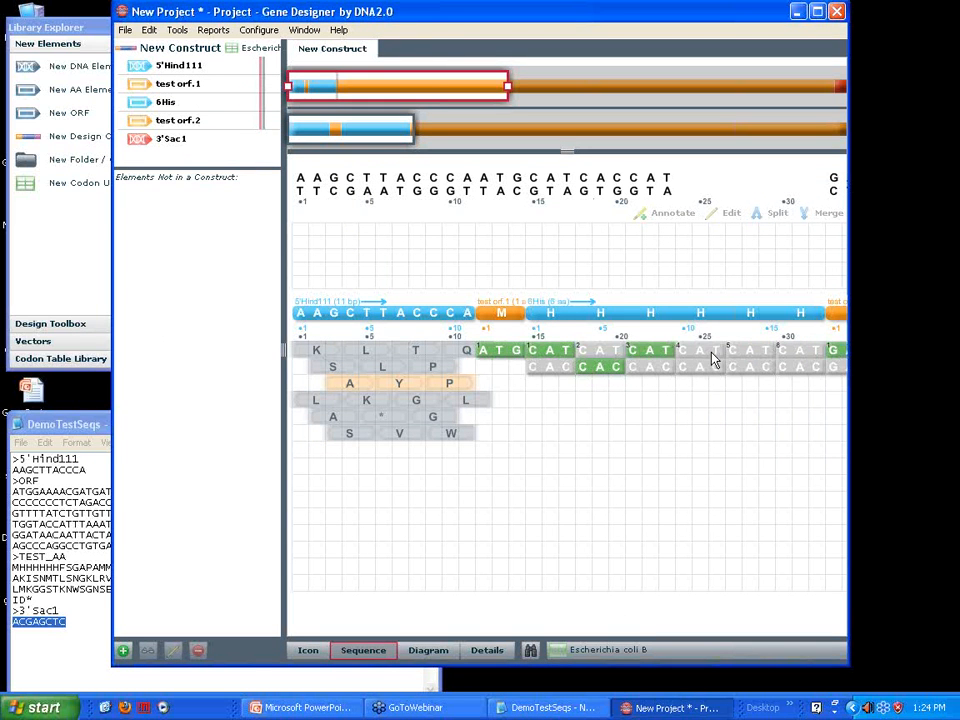
left_click(697, 350)
left_click(745, 352)
left_click(791, 369)
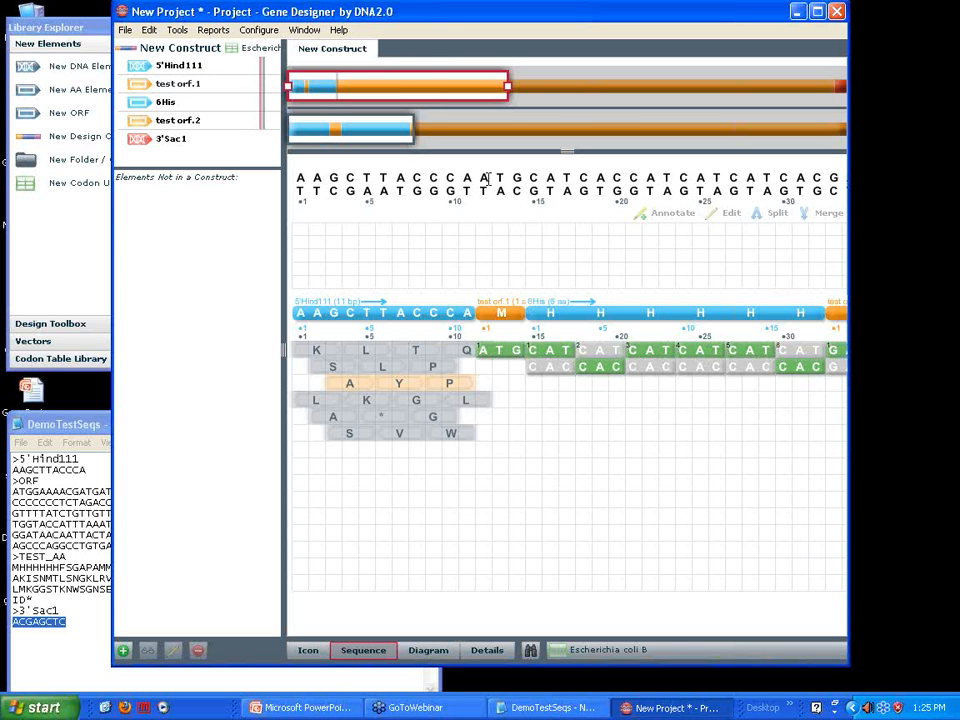
Merge test orf.1 with 6His and join the result with test orf.2 into a single element
left_click_drag(495, 177, 655, 178)
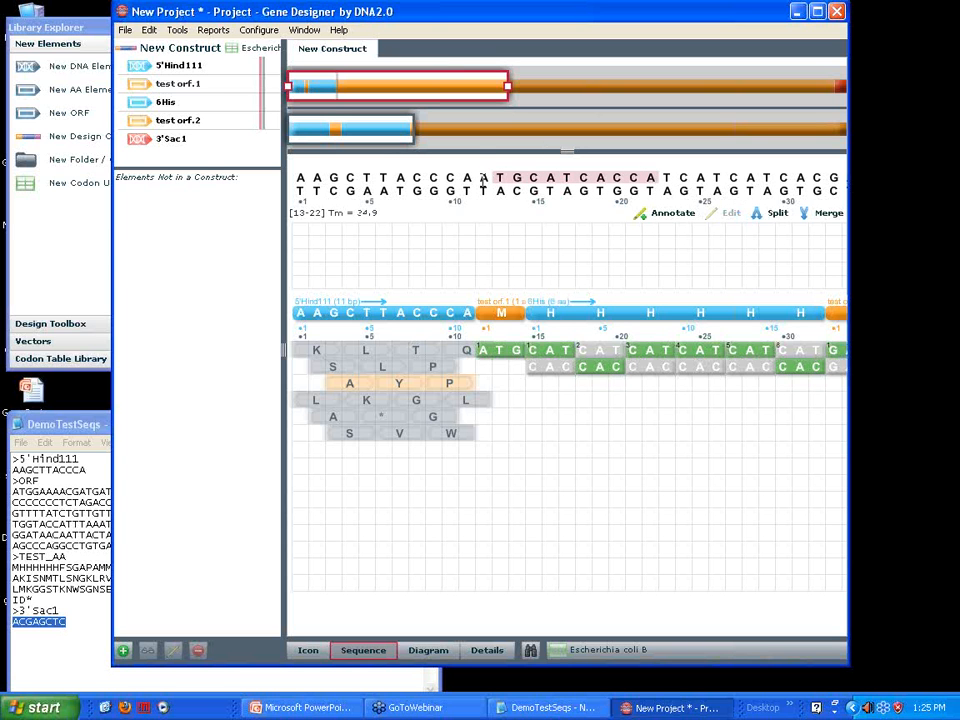
left_click_drag(481, 177, 613, 180)
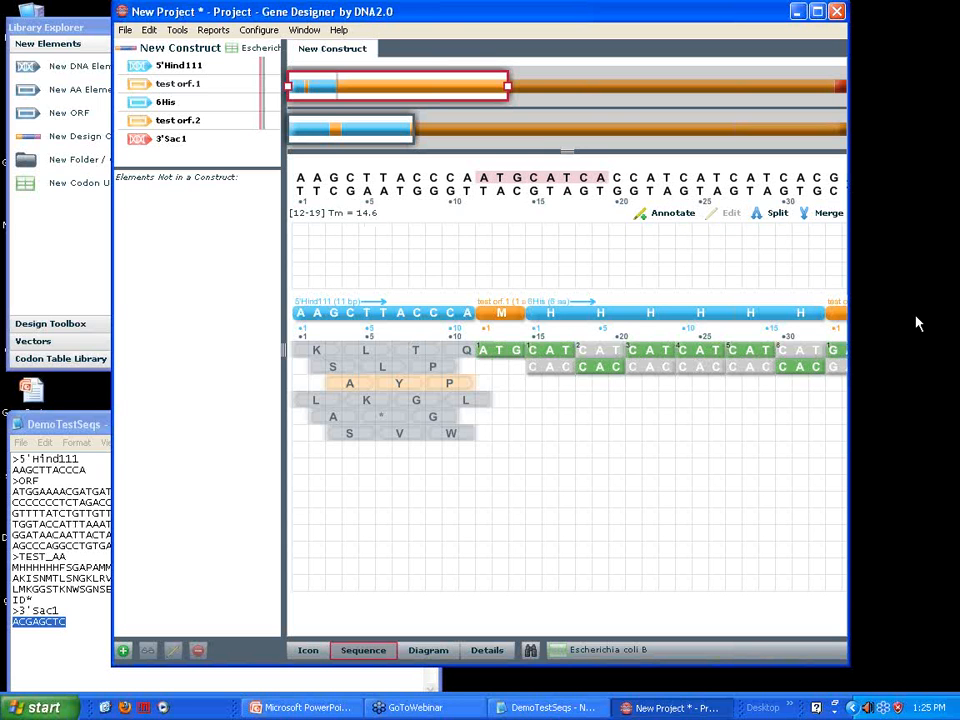
left_click(834, 215)
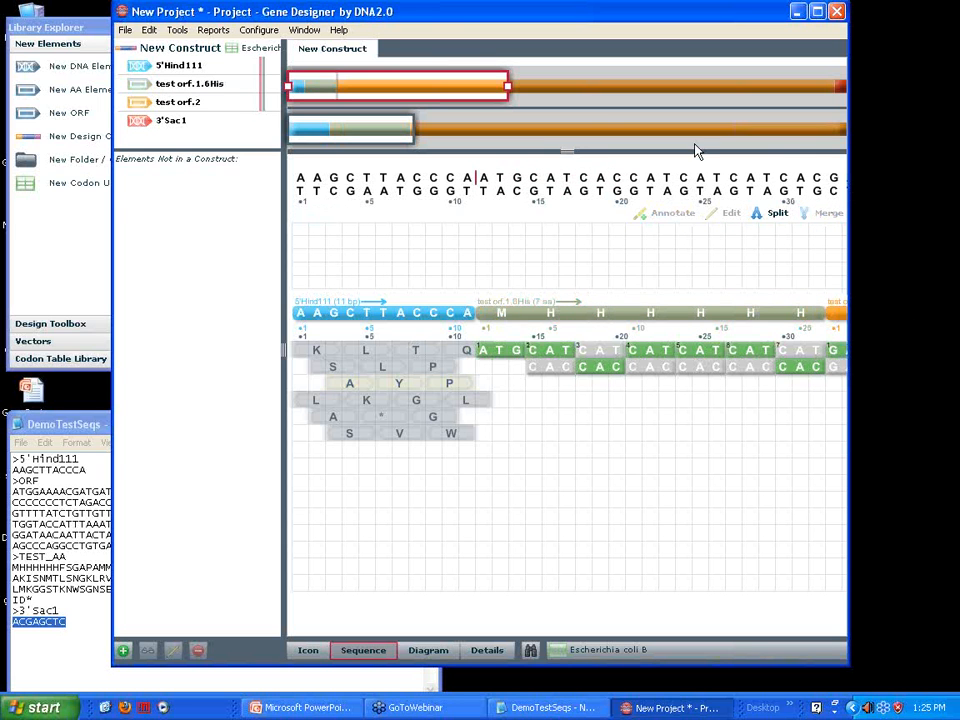
left_click_drag(364, 129, 398, 134)
left_click_drag(650, 178, 718, 183)
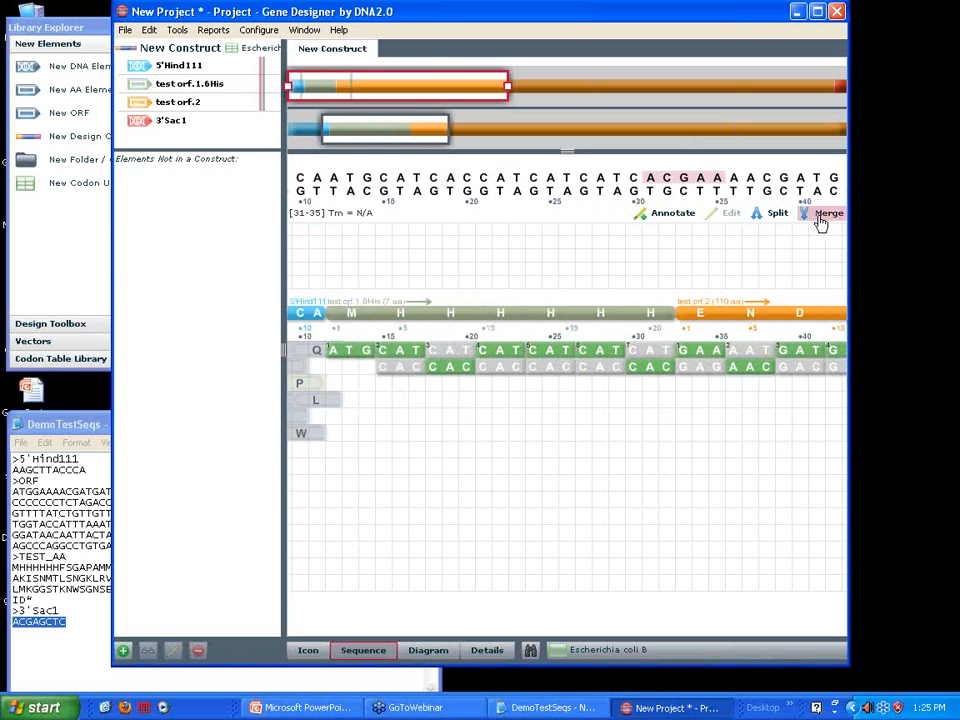
left_click(826, 214)
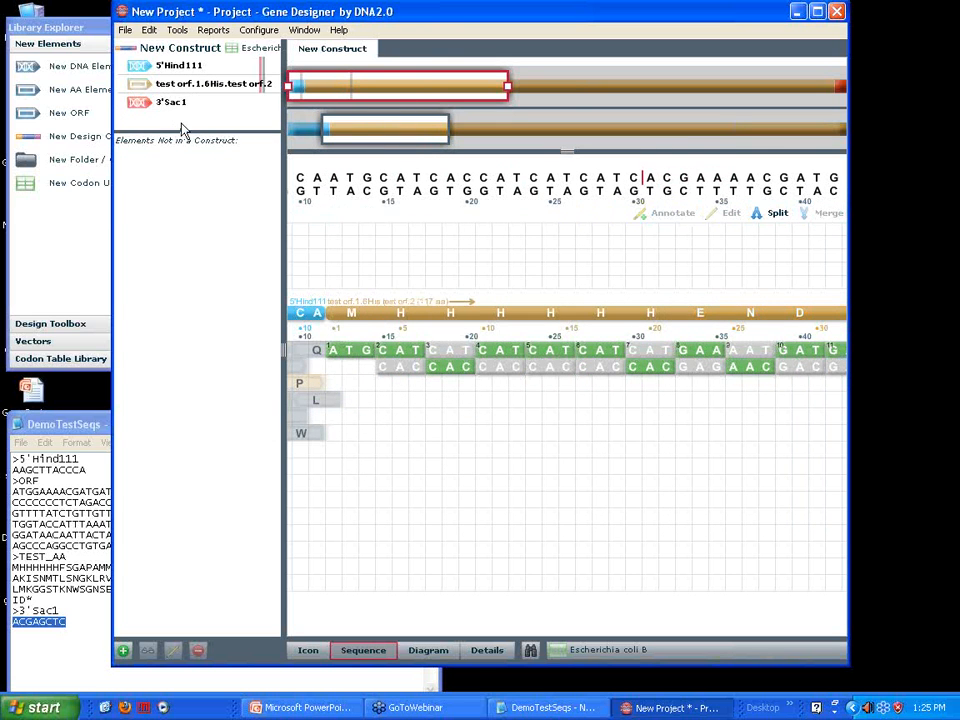
Rename the merged element as test orf_His in its properties
double_click(187, 91)
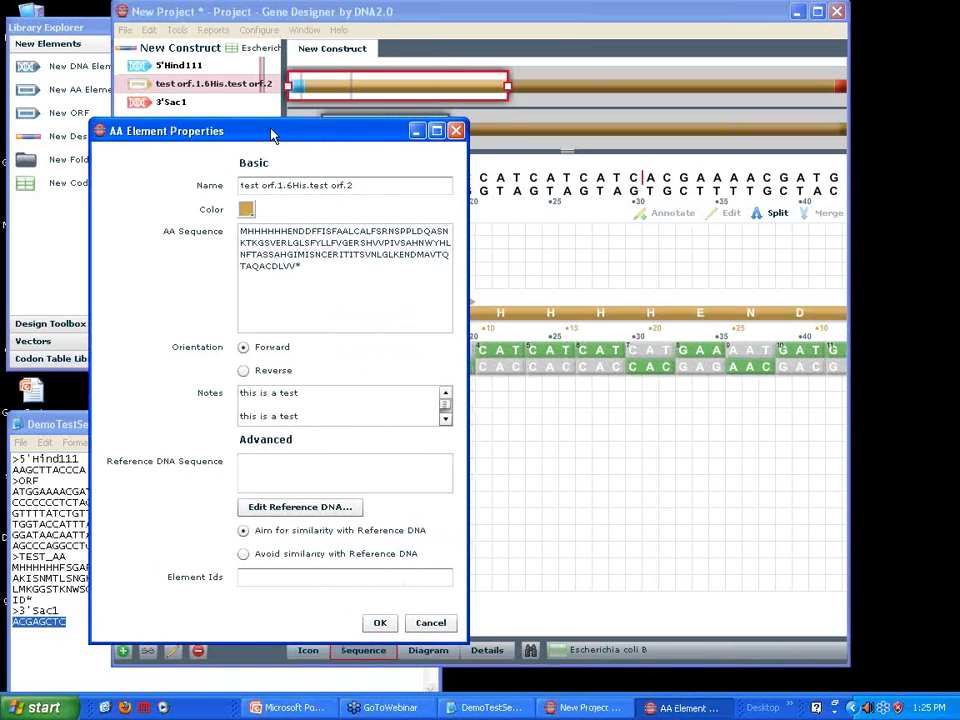
left_click(366, 176)
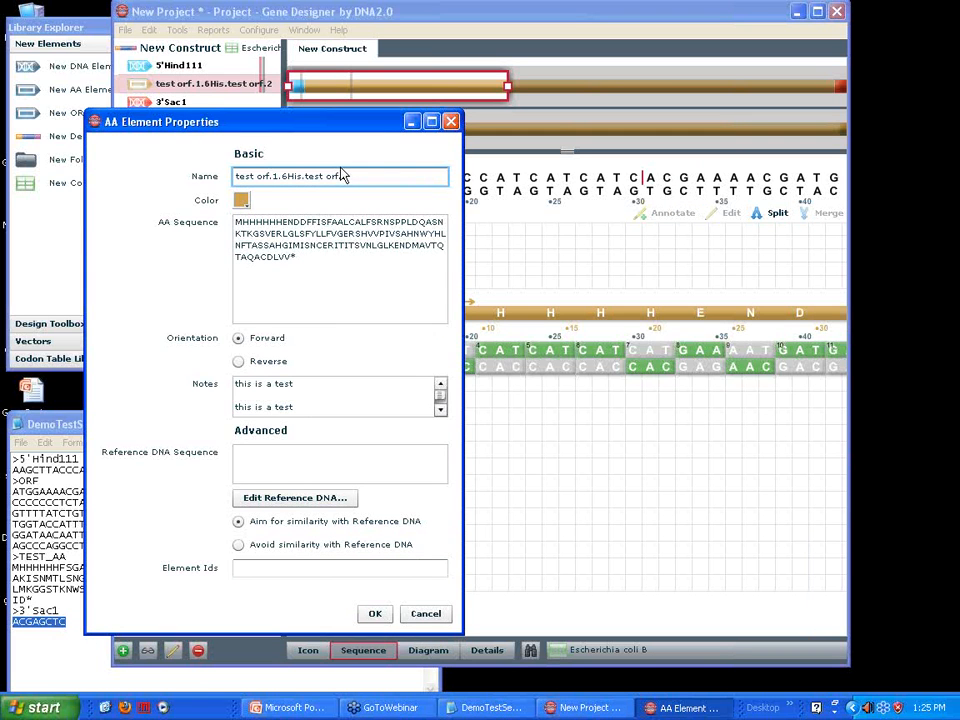
key("BackSpace")
key("BackSpace")
key("BackSpace")
key("BackSpace")
key("BackSpace")
key("BackSpace")
key("BackSpace")
key("BackSpace")
key("BackSpace")
key("BackSpace")
type("_His")
left_click(376, 620)
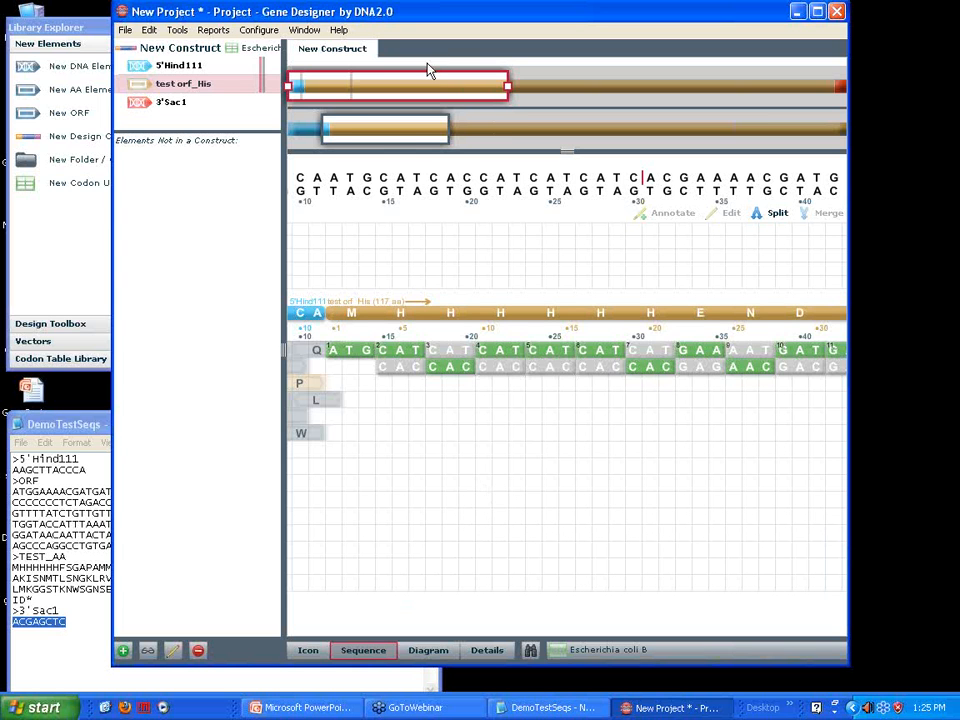
Annotate the six-histidine stretch, bases 15 to 32, with a forward General annotation named Inserted His tag
left_click_drag(378, 129, 343, 135)
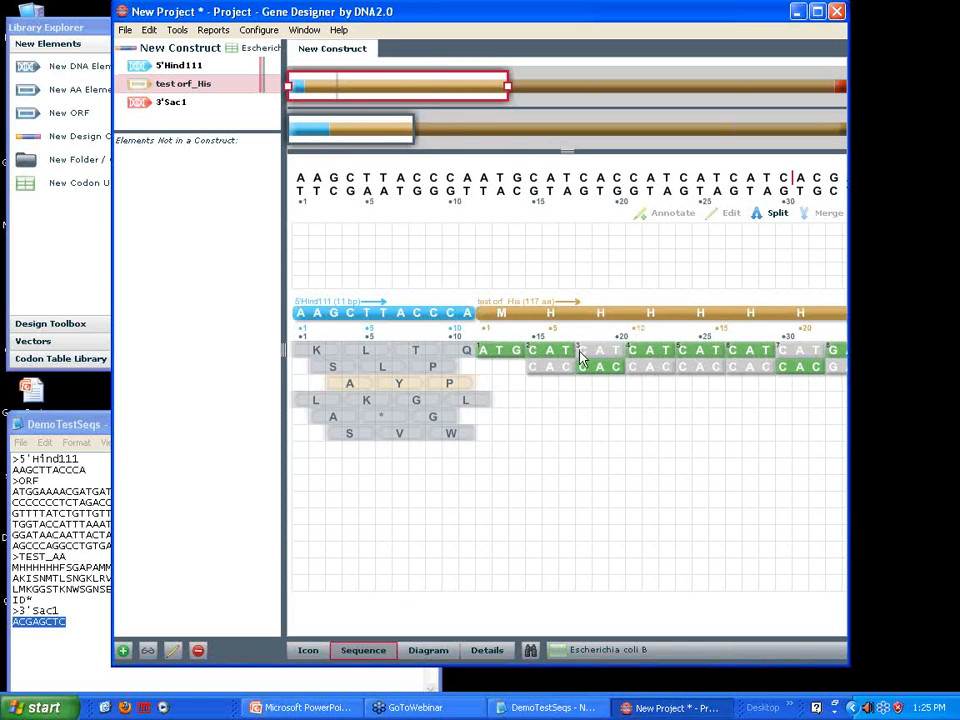
left_click_drag(381, 138, 392, 137)
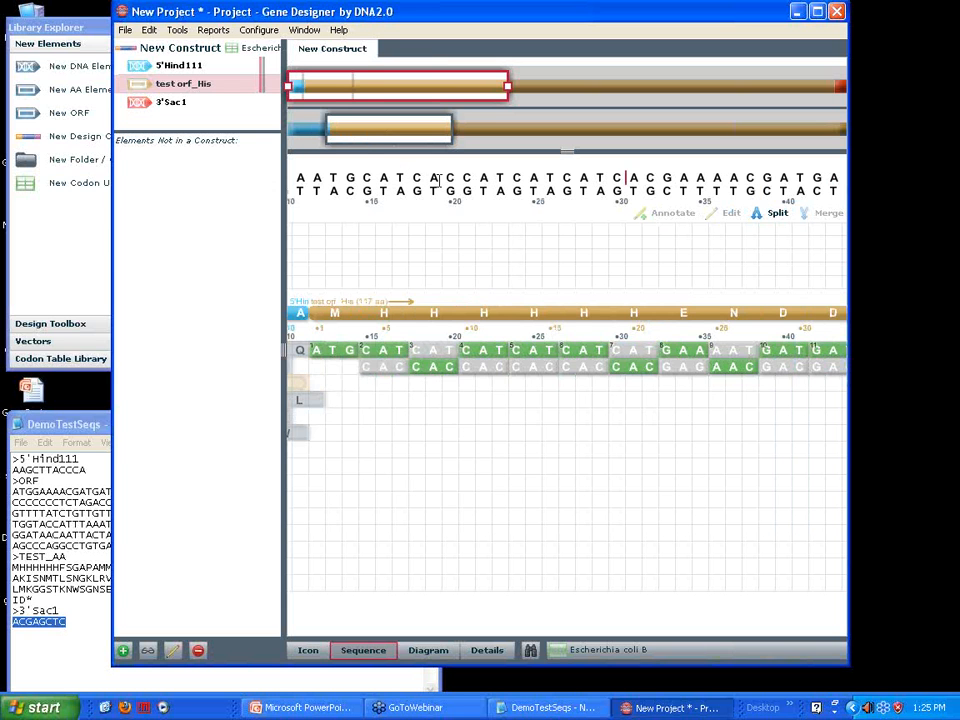
left_click_drag(392, 138, 388, 139)
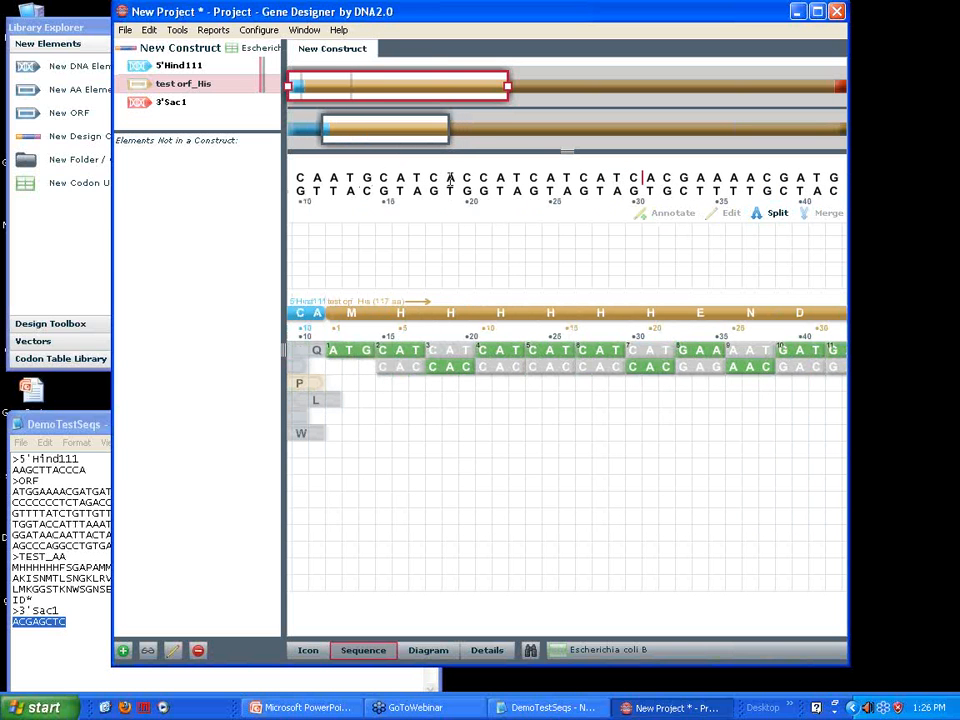
left_click_drag(405, 147, 335, 148)
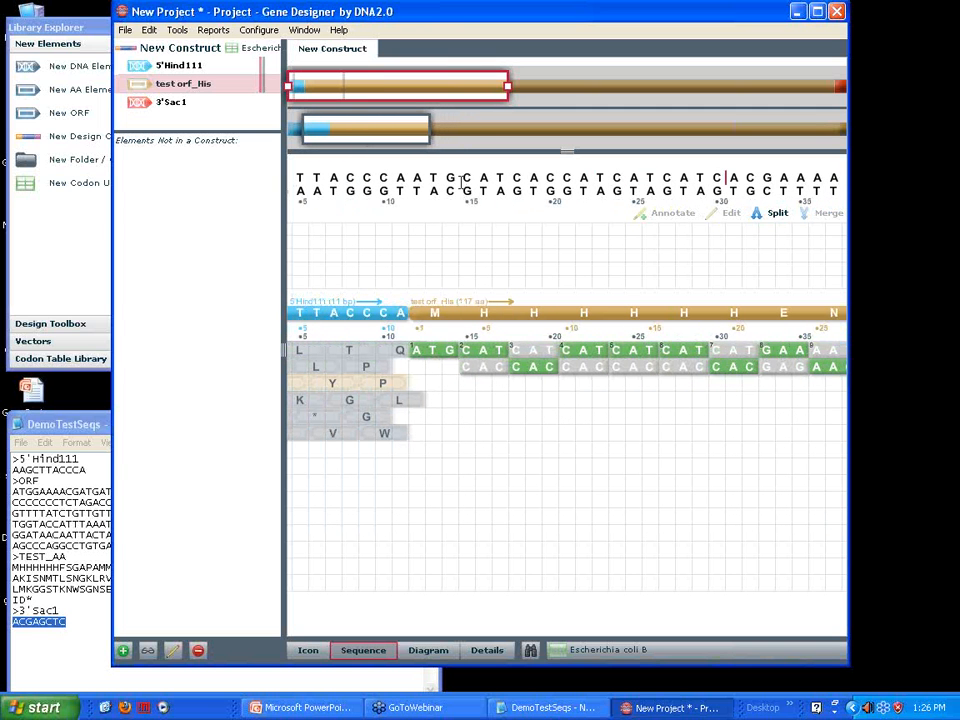
left_click_drag(462, 178, 624, 180)
left_click_drag(633, 181, 754, 178)
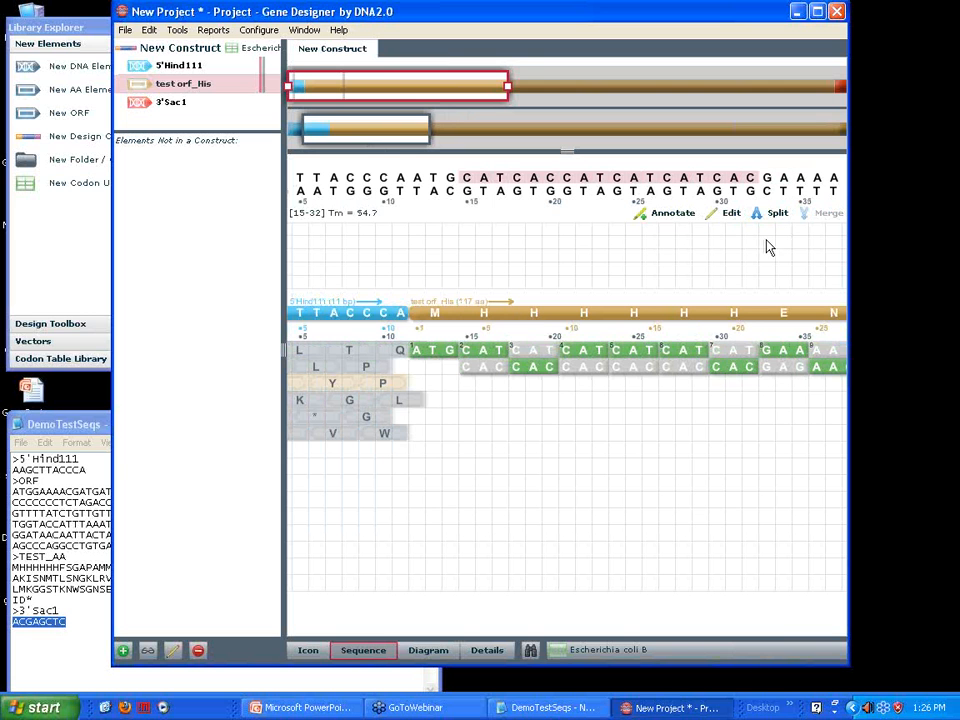
left_click(662, 216)
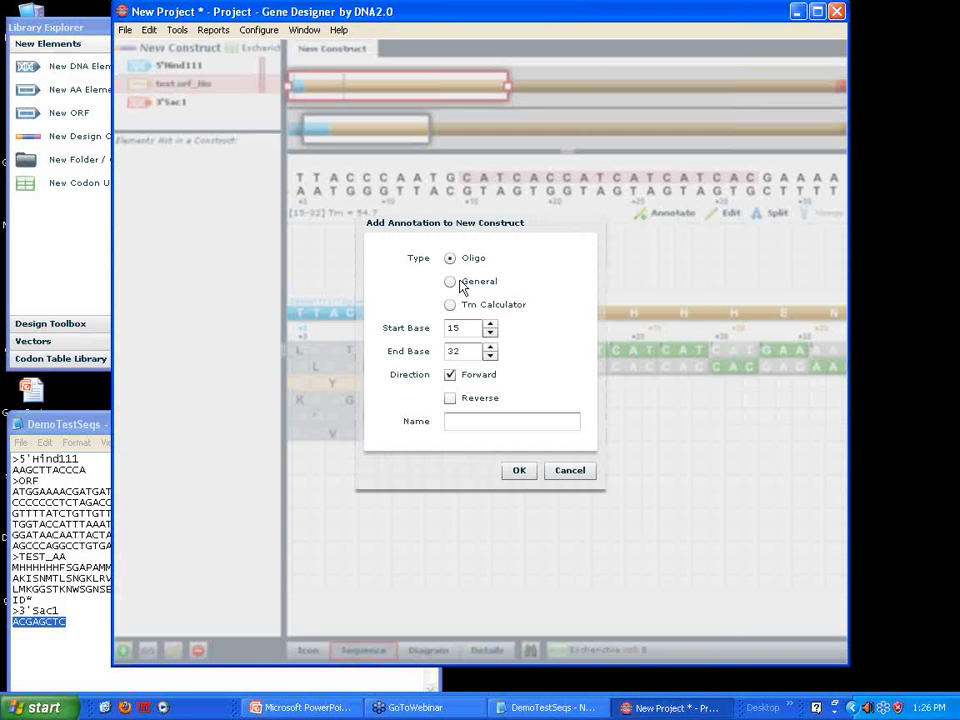
left_click(451, 283)
left_click(454, 424)
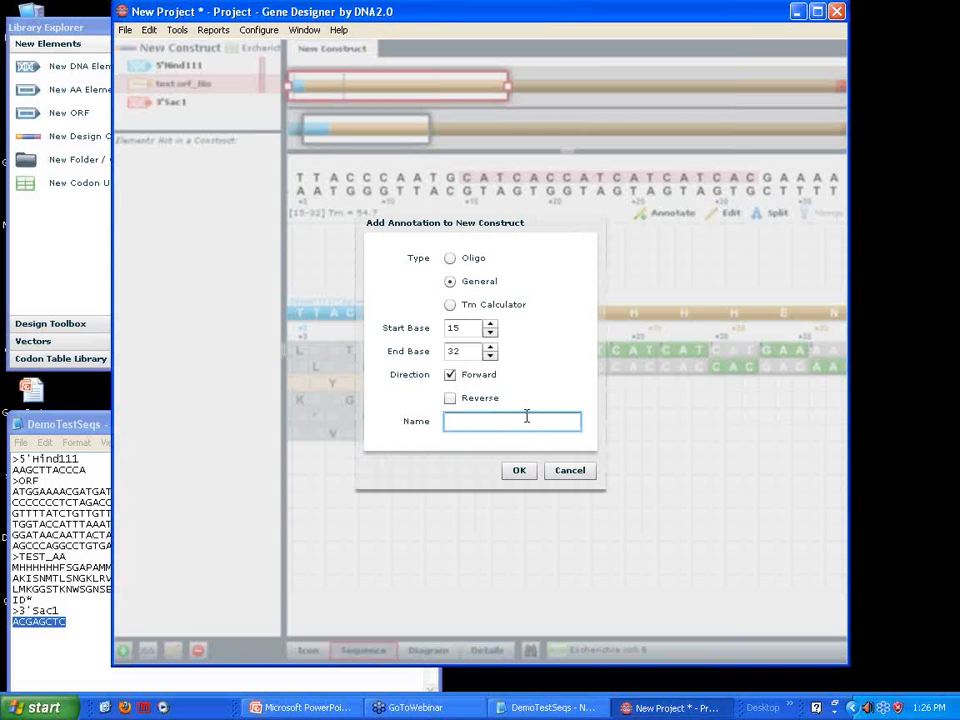
type("Ine")
key("BackSpace")
type("serted His tag")
left_click(519, 471)
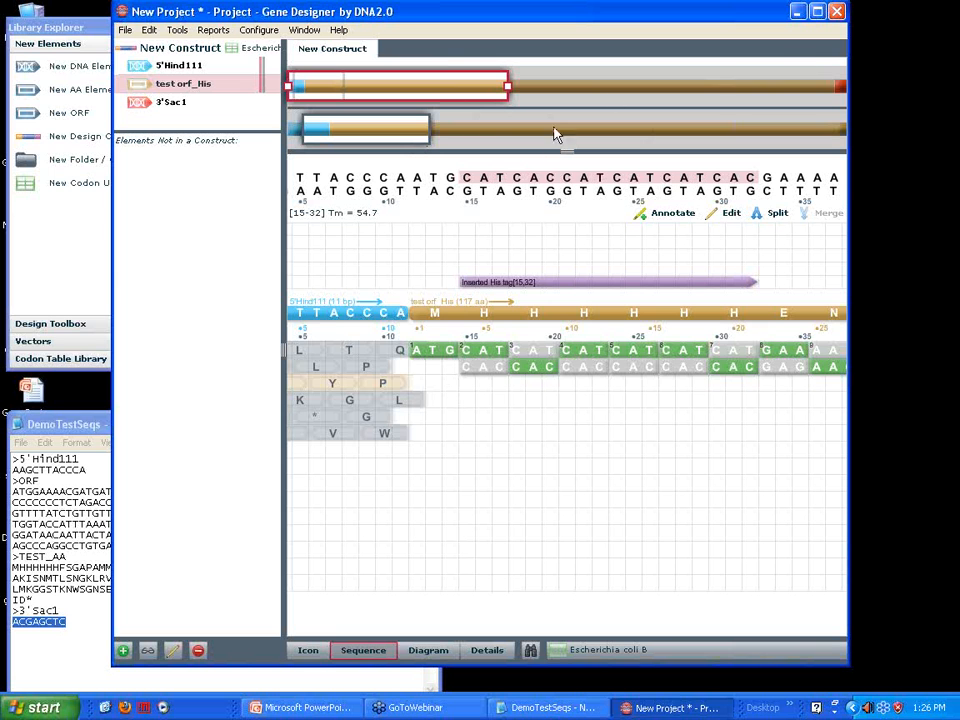
Design double strand sequencing oligos for bases 40 to 72 of the construct, keeping the default design parameters
left_click_drag(378, 131, 368, 133)
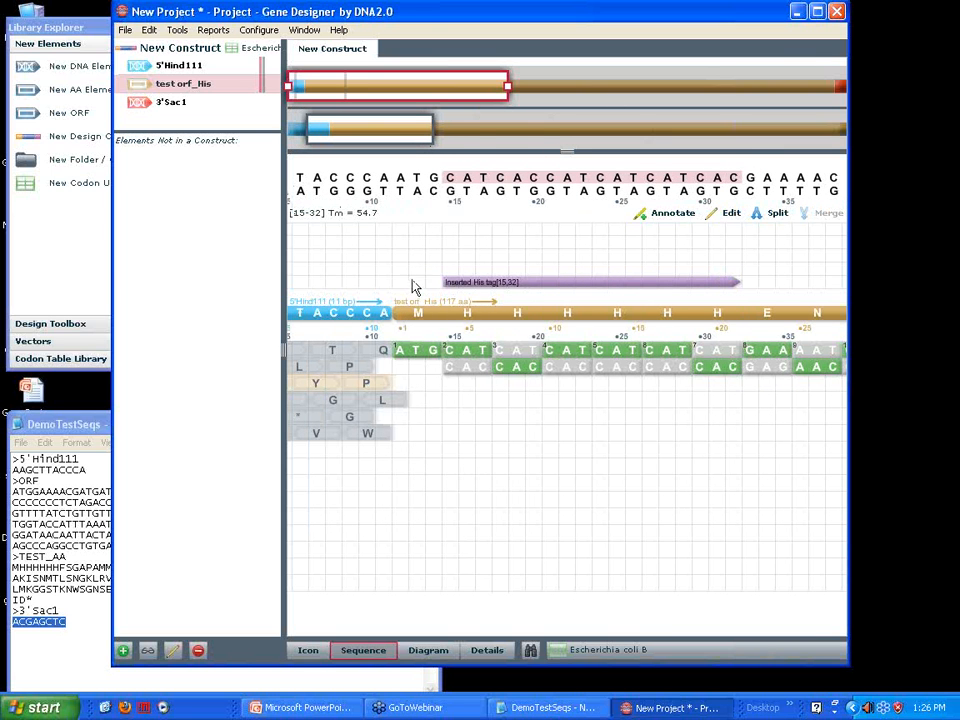
left_click_drag(394, 132, 524, 142)
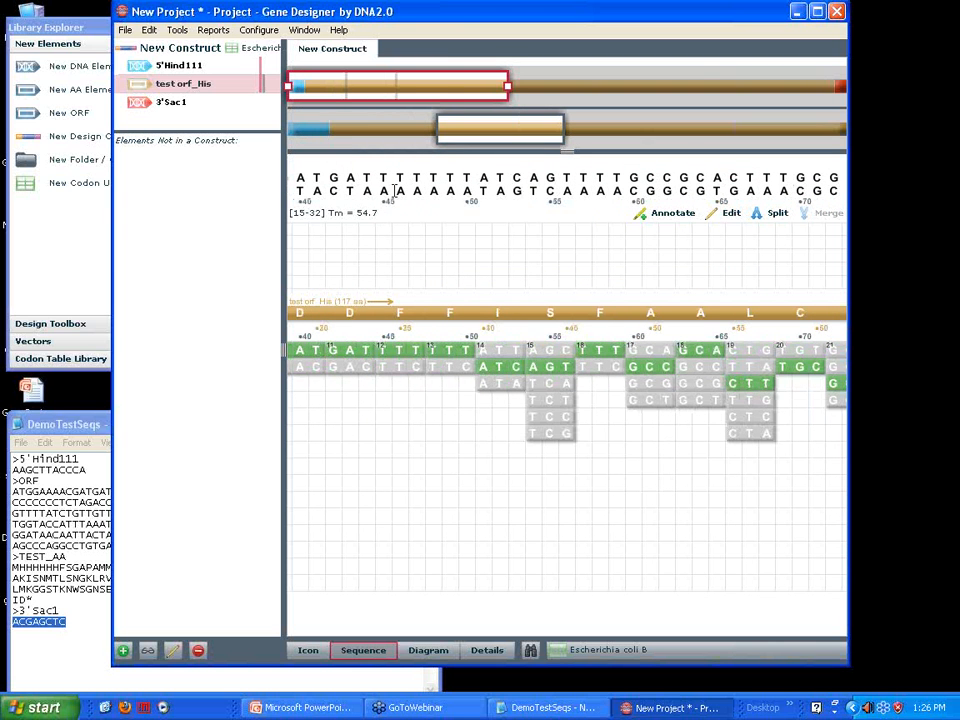
left_click_drag(299, 177, 838, 172)
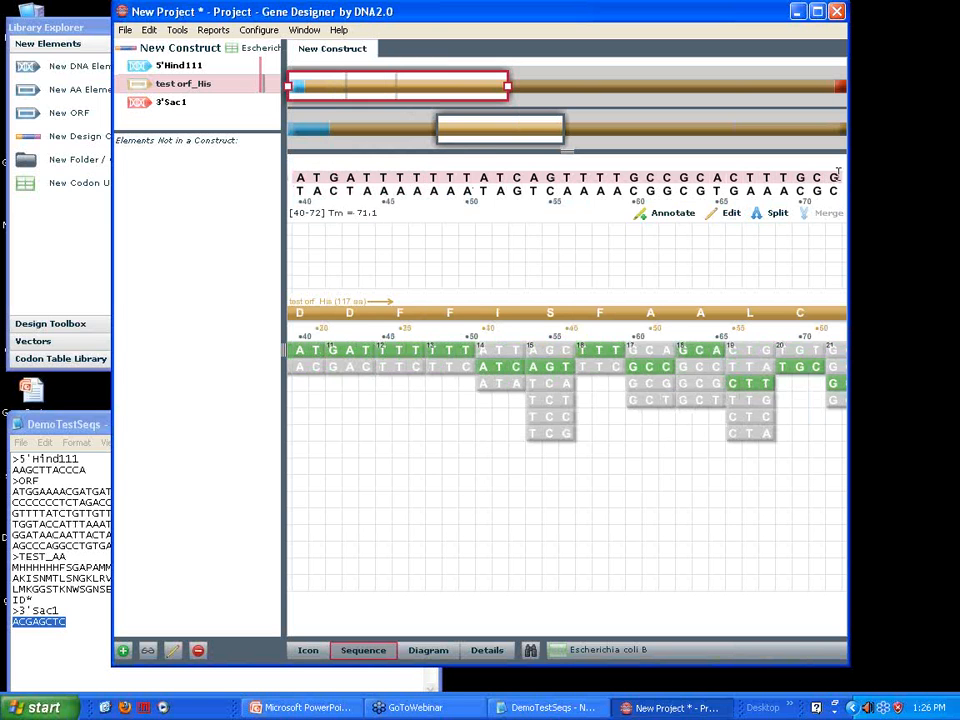
left_click(177, 30)
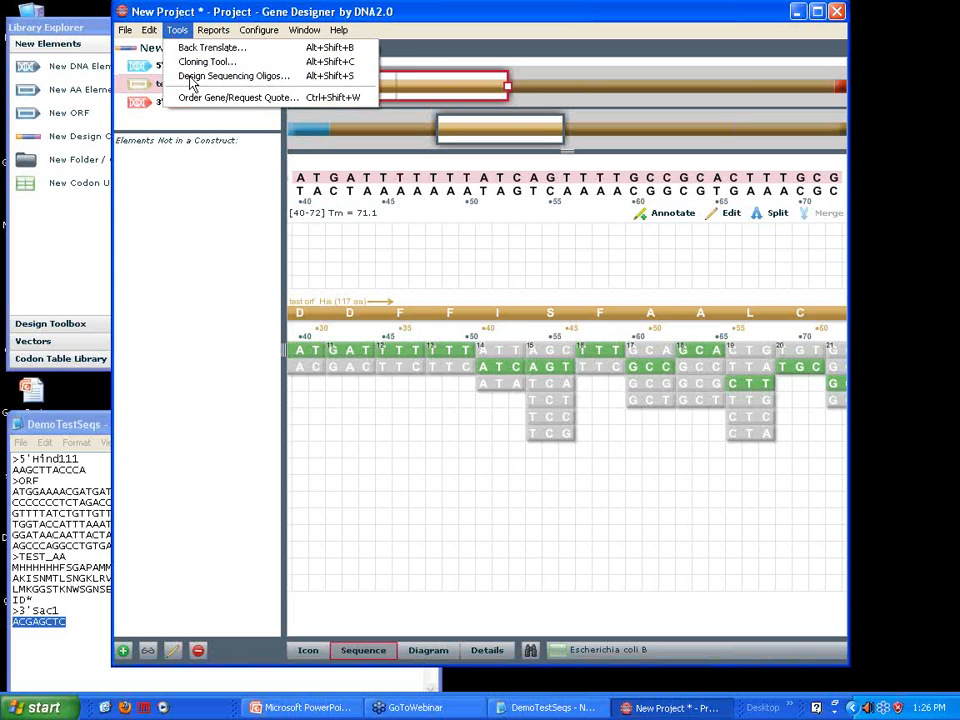
left_click(193, 77)
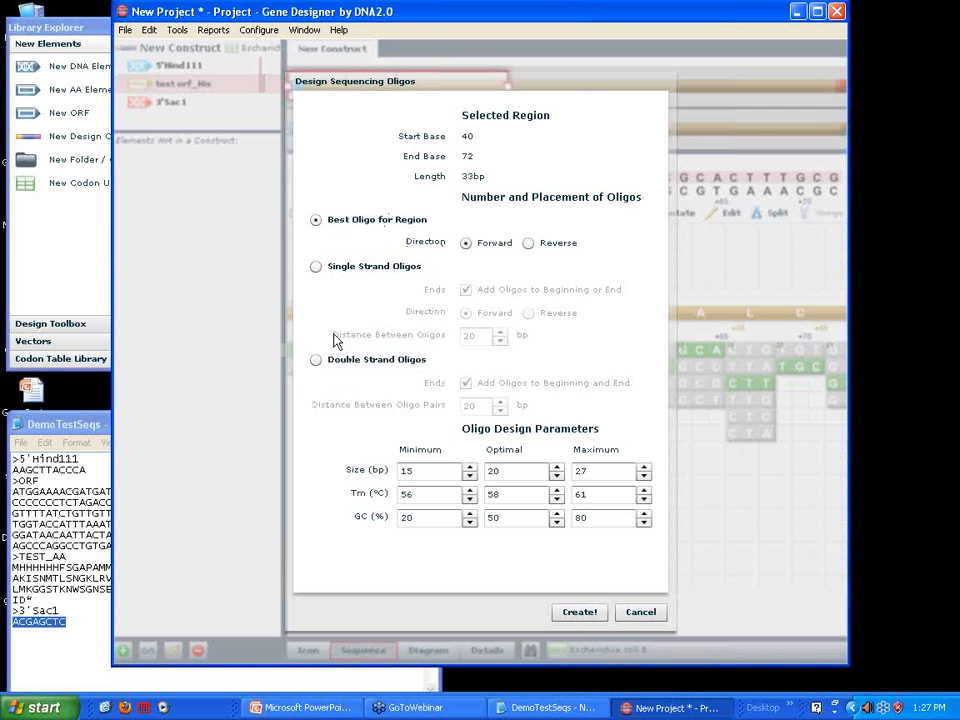
left_click(316, 361)
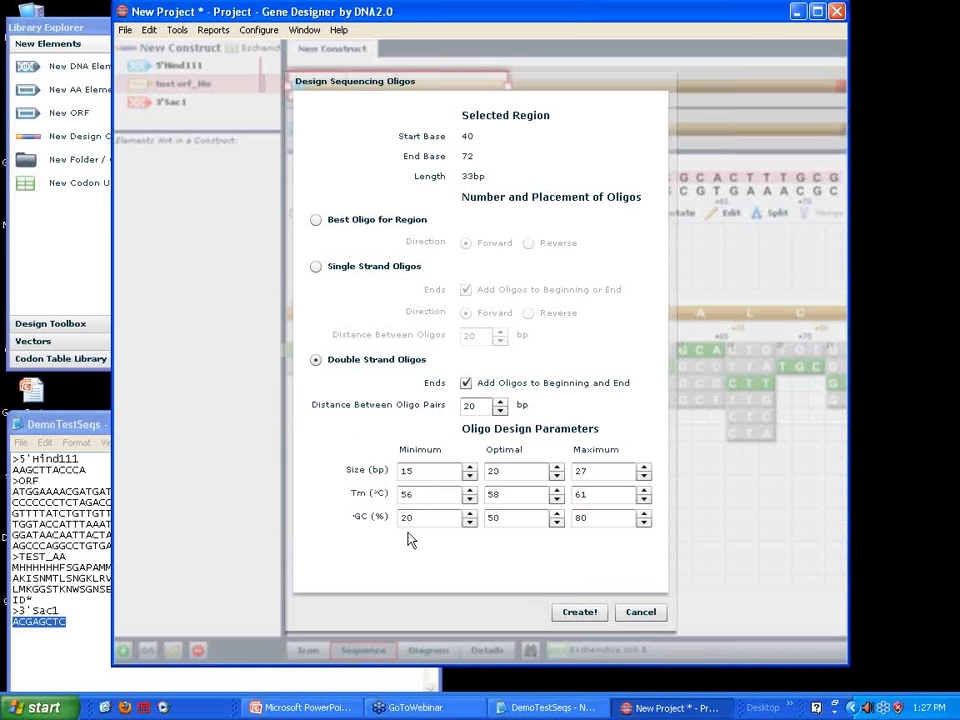
left_click(577, 613)
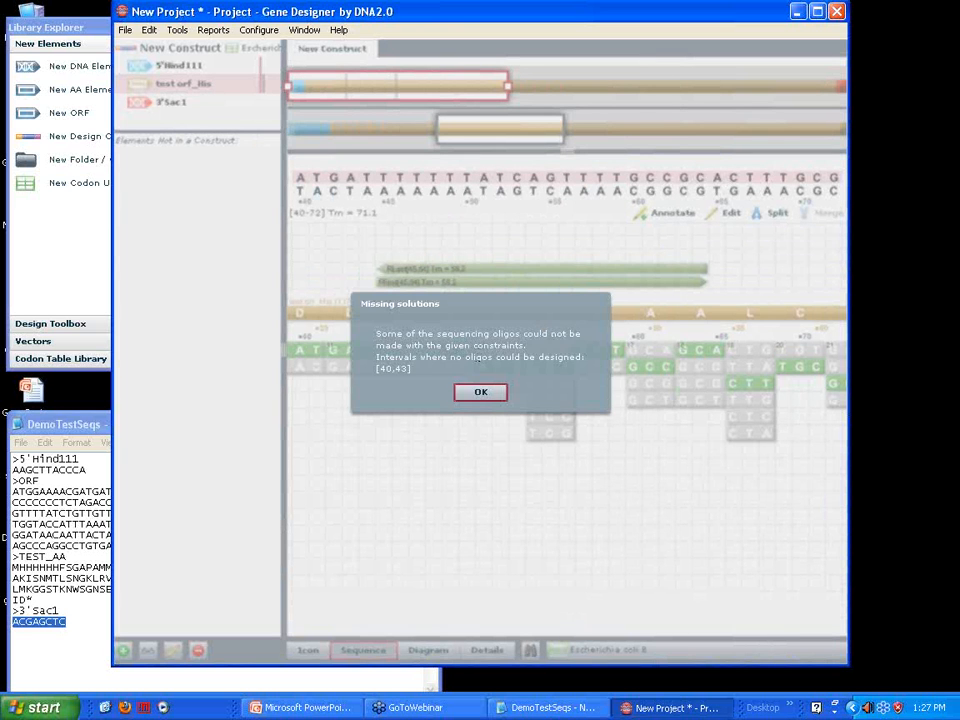
left_click(481, 393)
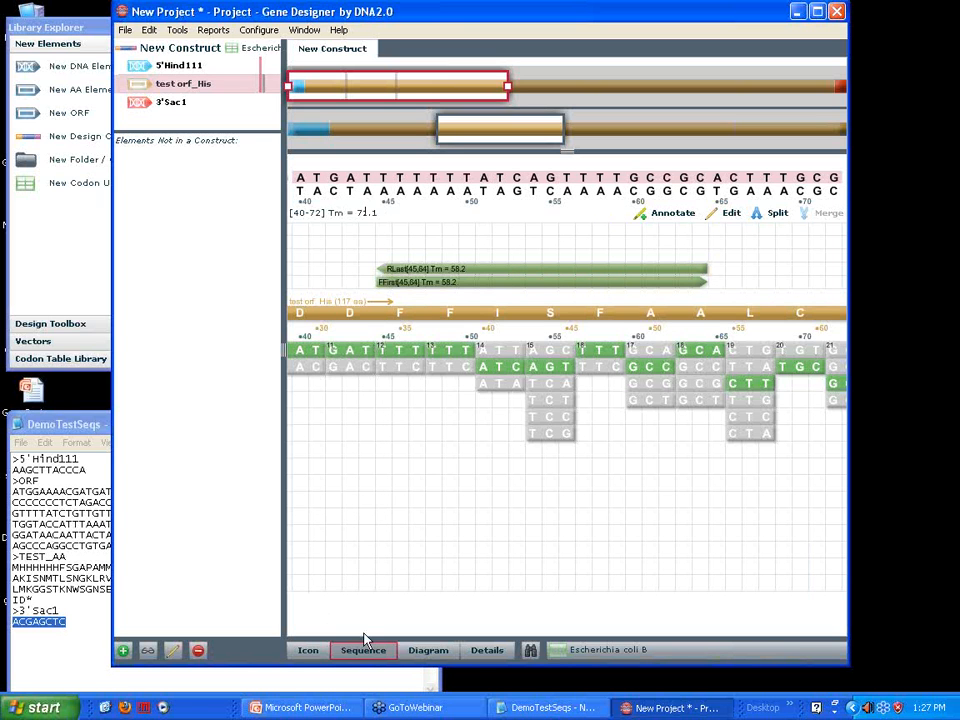
Search all constructs for existing HindIII and SacI restriction sites using the Default site group
left_click_drag(482, 139, 238, 98)
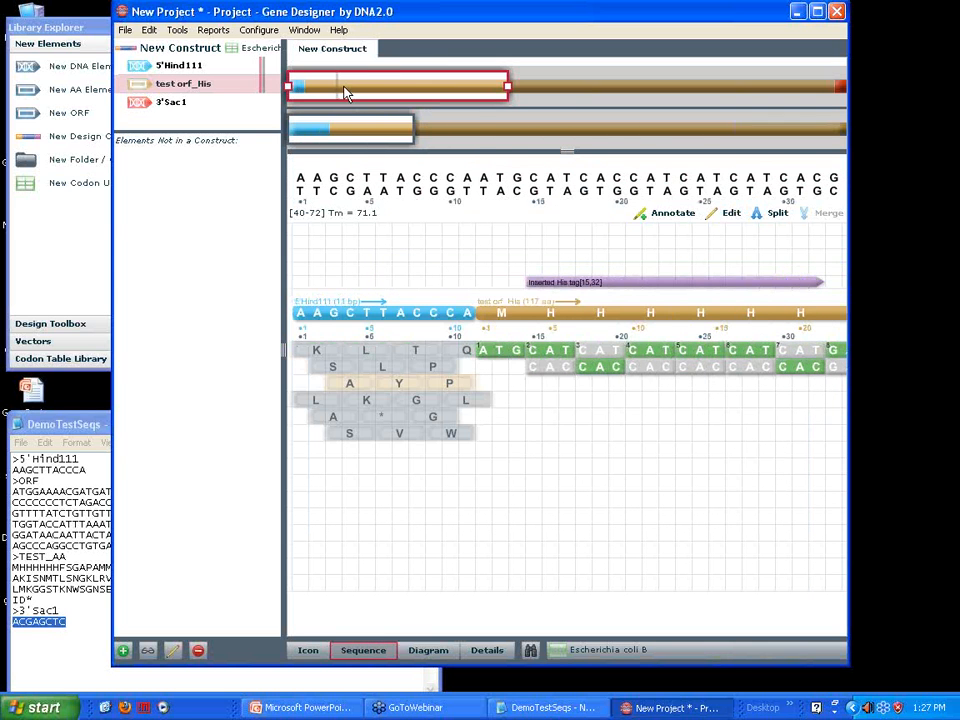
left_click(334, 88)
left_click_drag(375, 123, 308, 120)
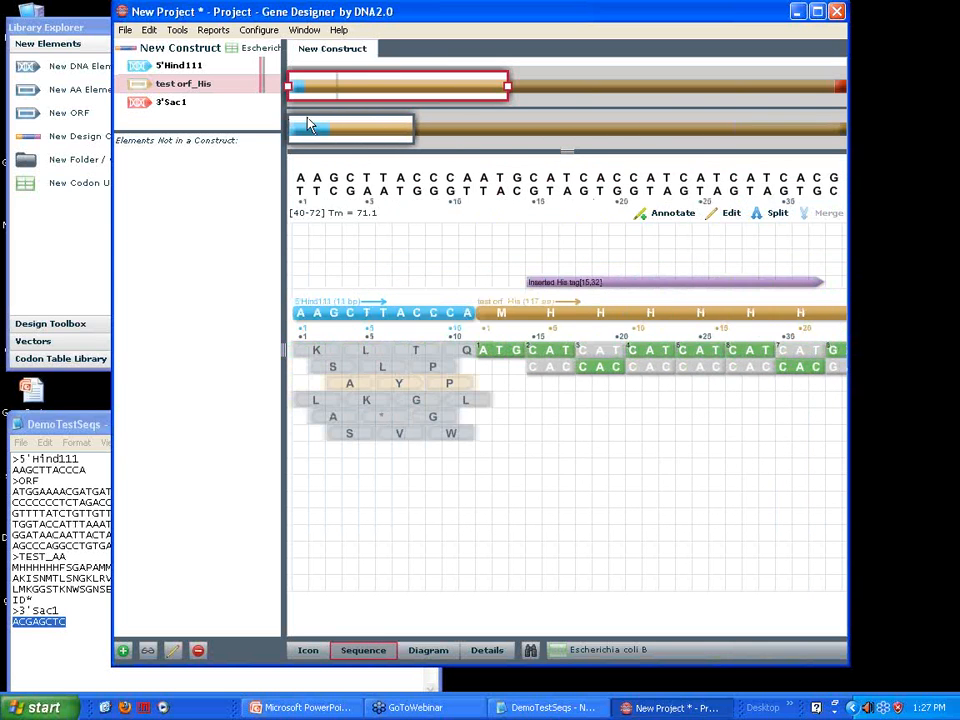
left_click(531, 652)
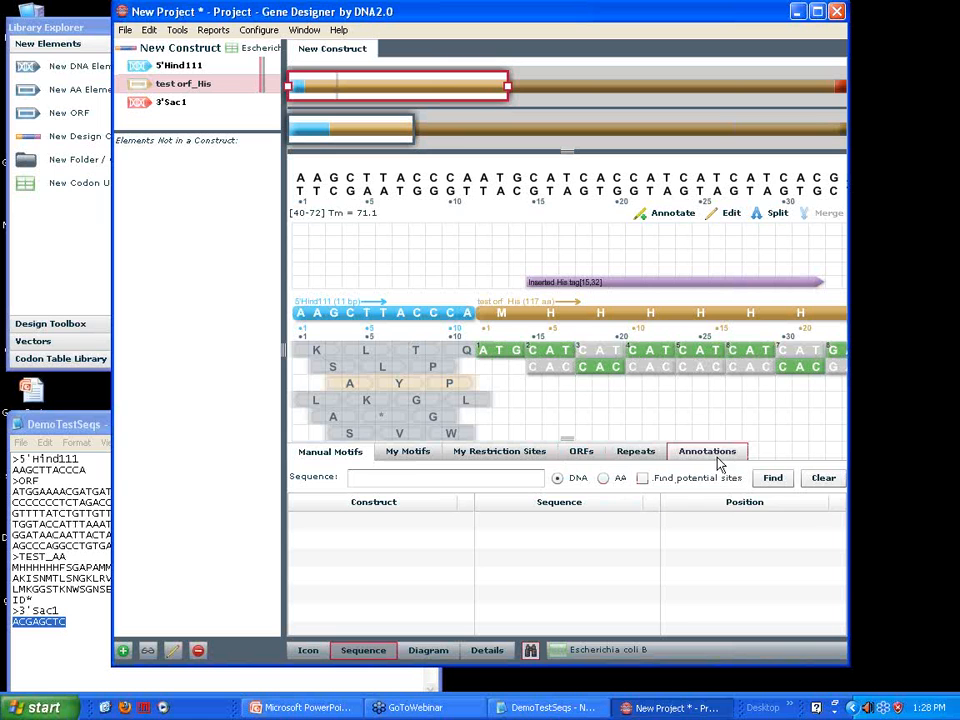
left_click(491, 455)
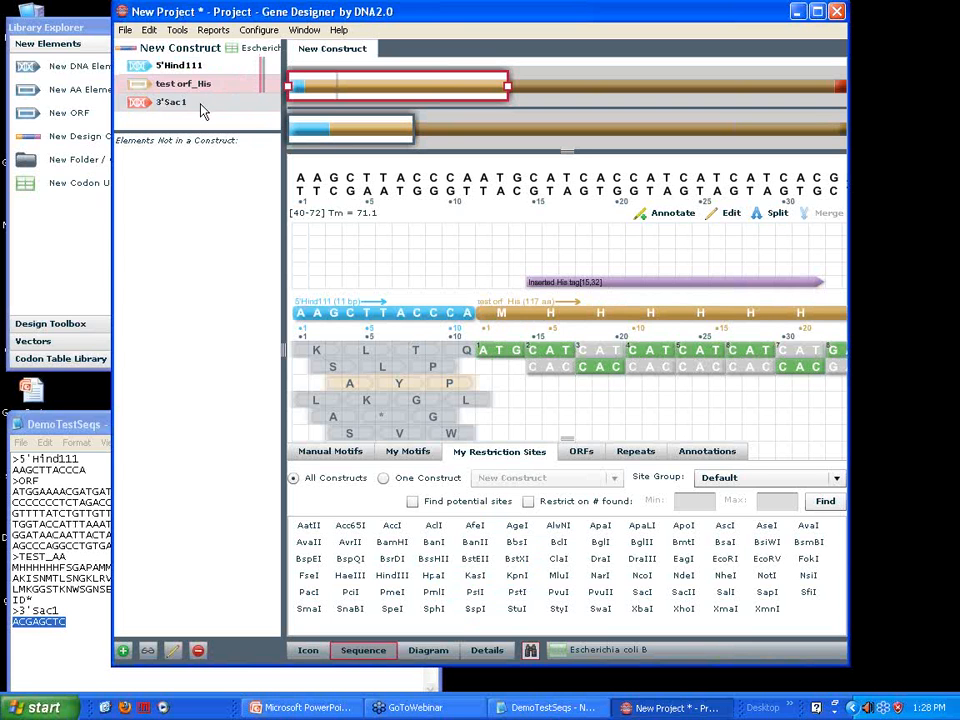
left_click(391, 547)
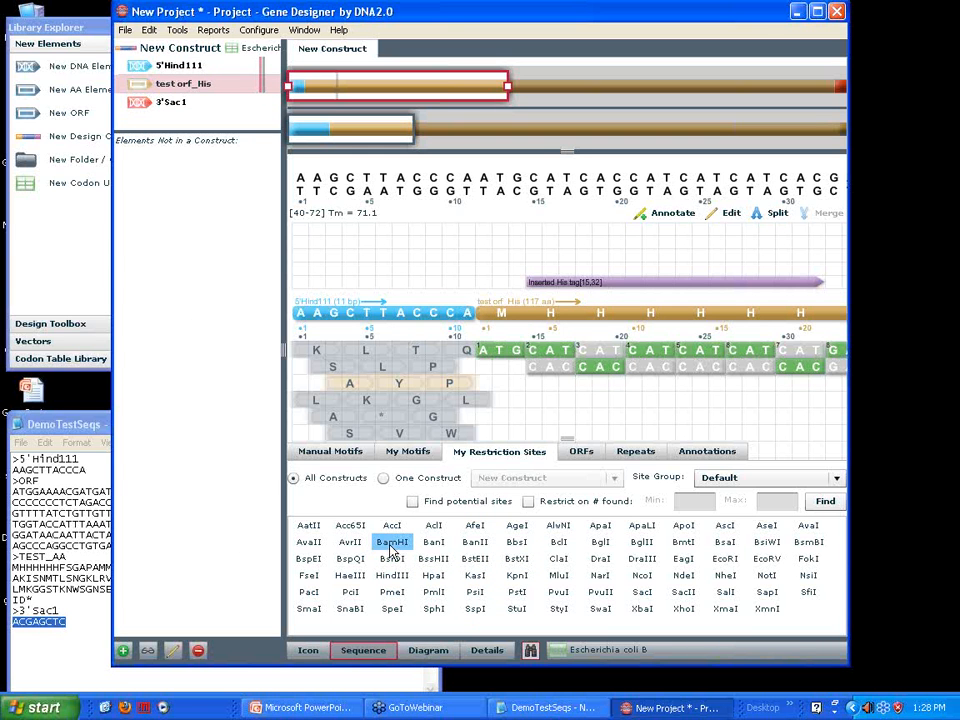
left_click(389, 575)
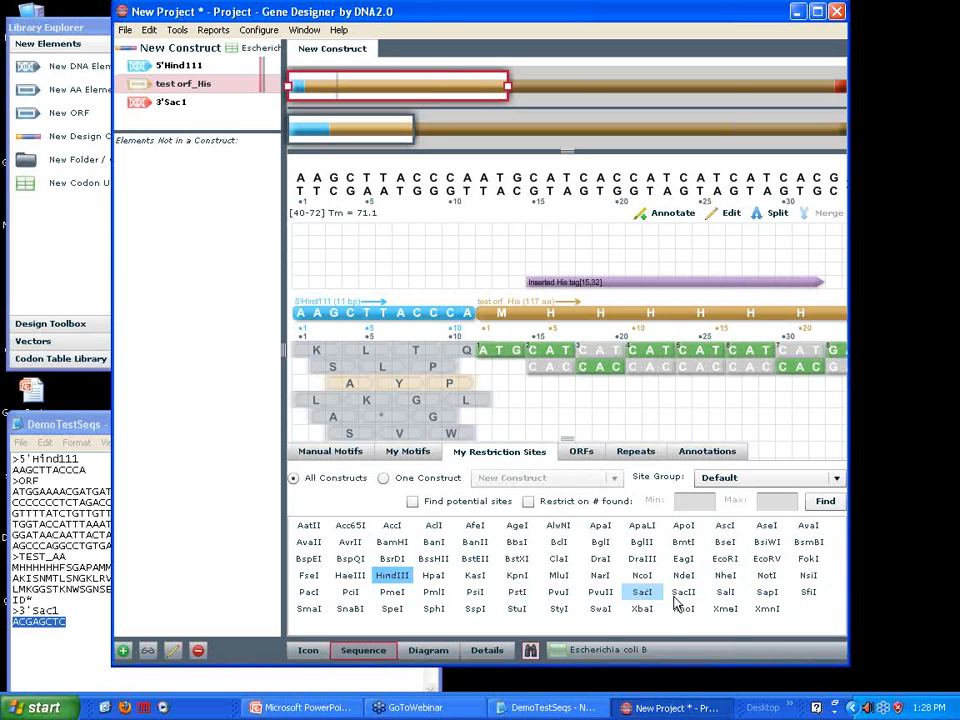
left_click(642, 592)
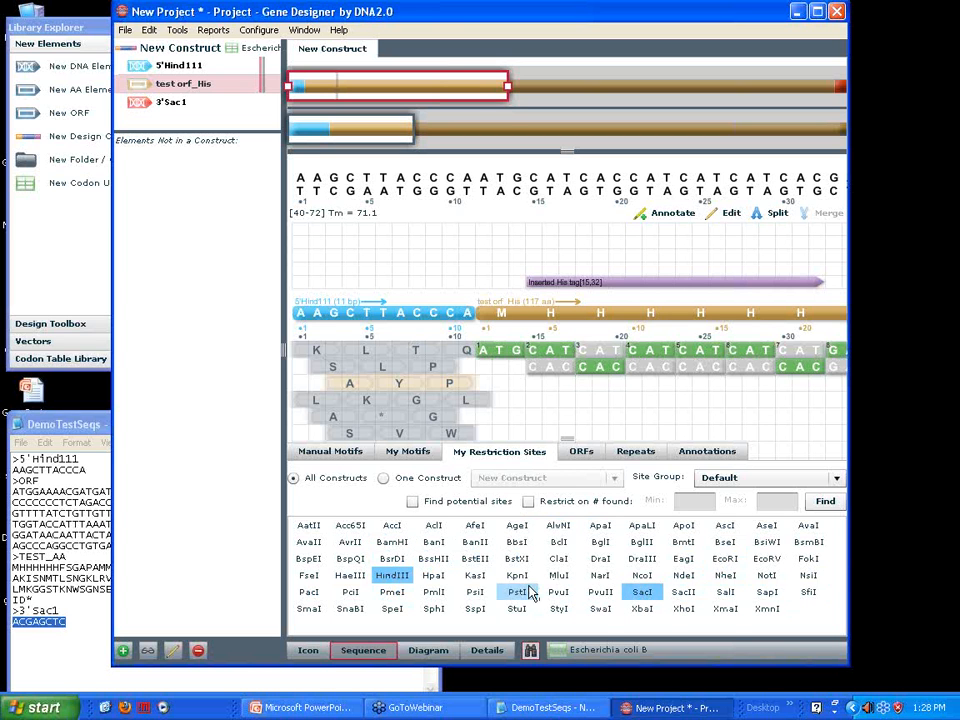
left_click(816, 506)
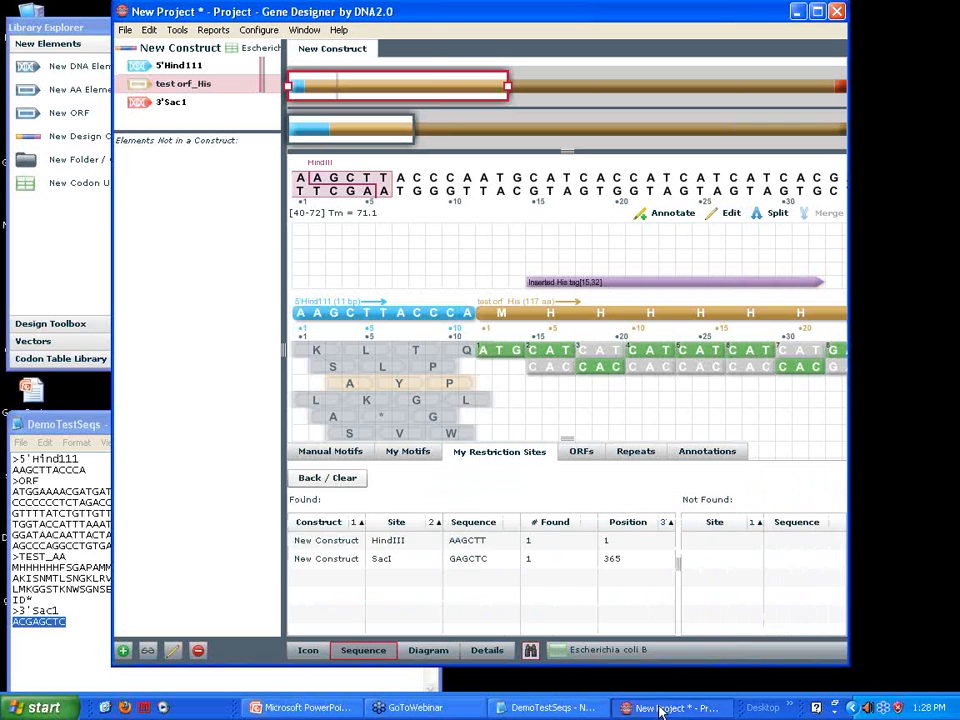
Locate the found HindIII and SacI sites in the construct's sequence, finishing at the SacI site
left_click(382, 557)
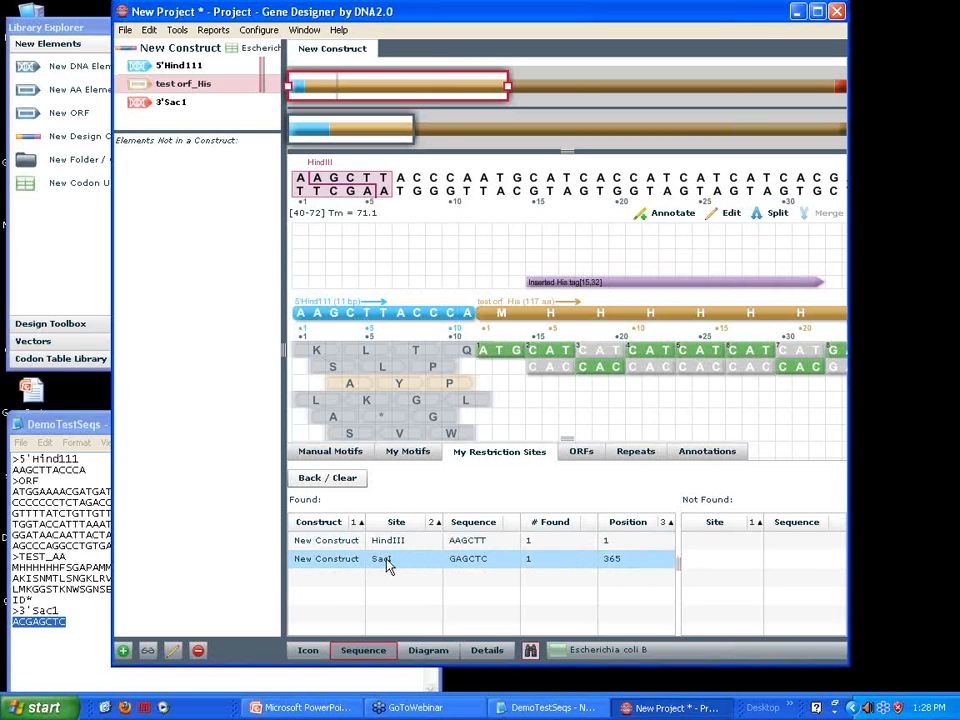
left_click(390, 541)
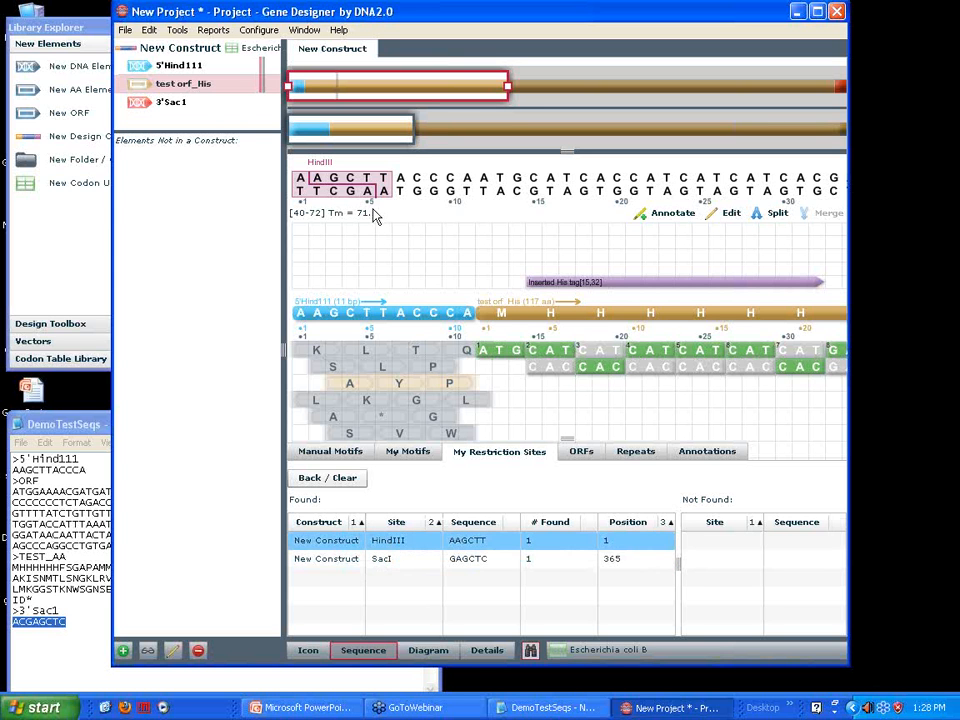
left_click(390, 562)
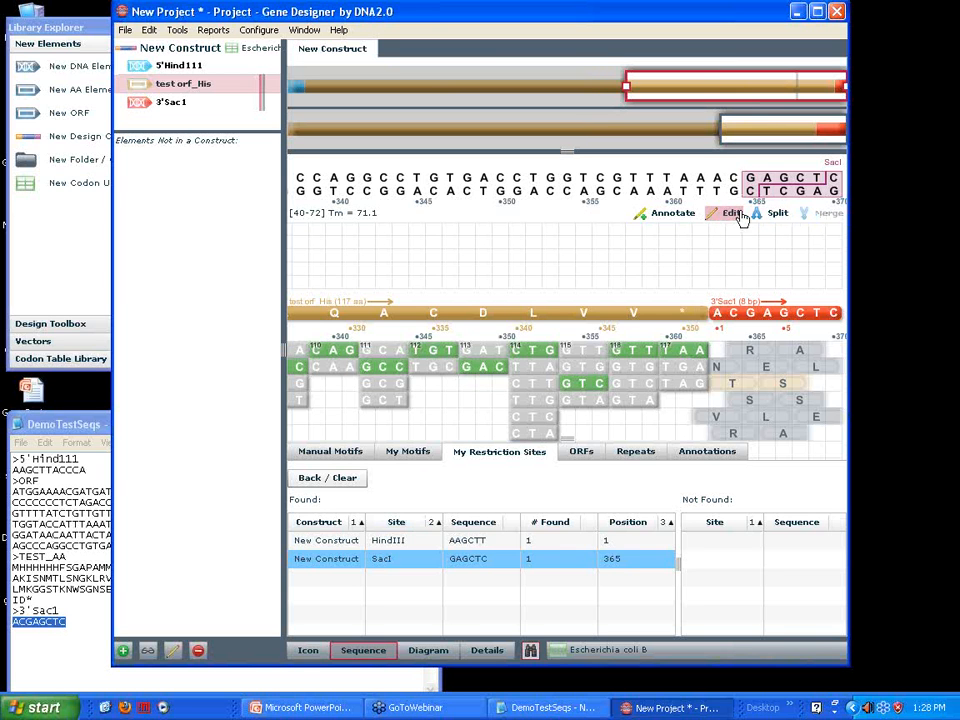
Clear the previous site search and search all constructs for HindIII alone, including potential sites
left_click(317, 482)
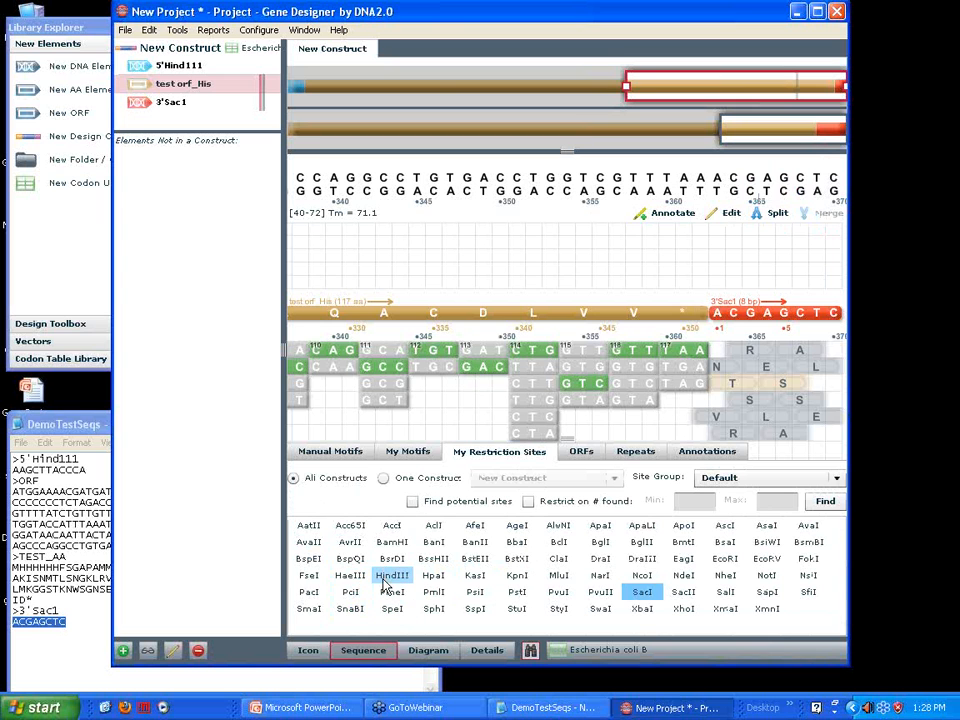
left_click(642, 592)
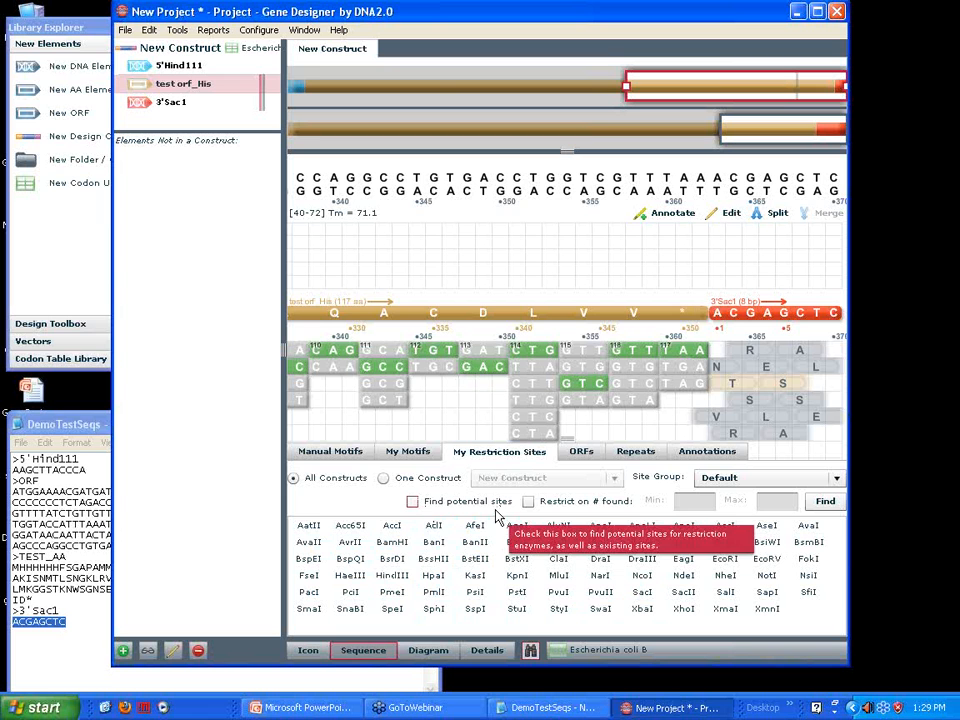
left_click(412, 502)
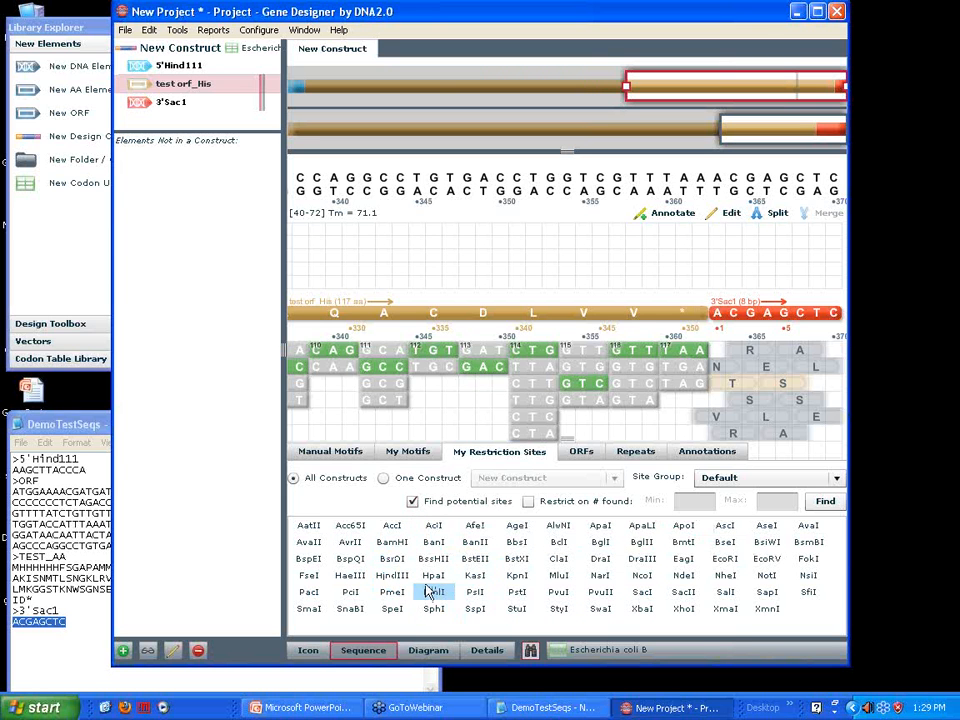
left_click(388, 577)
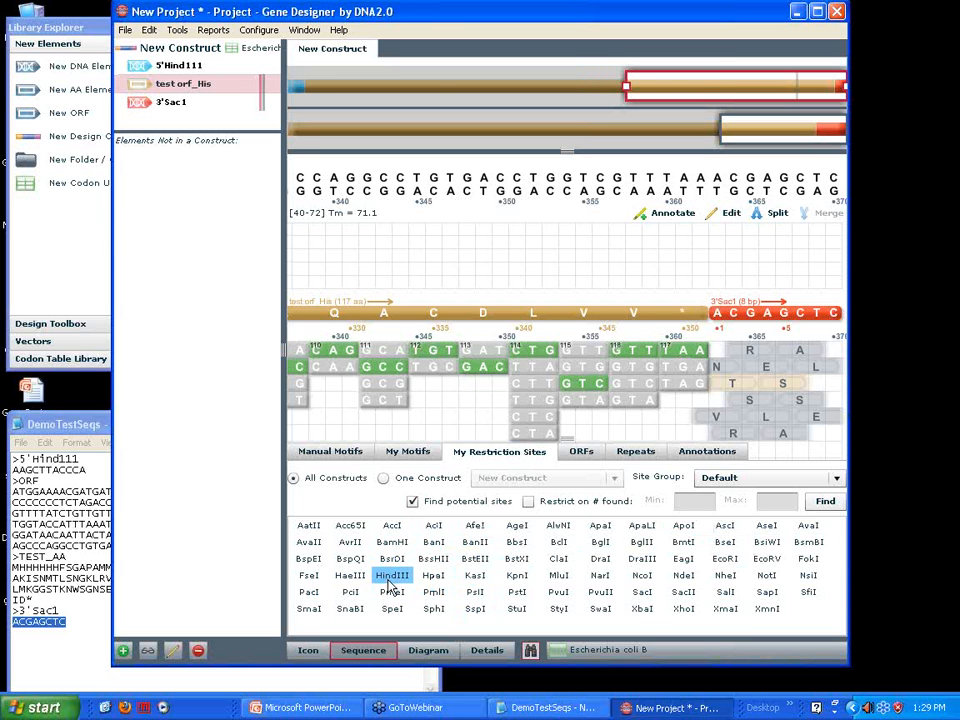
left_click(826, 502)
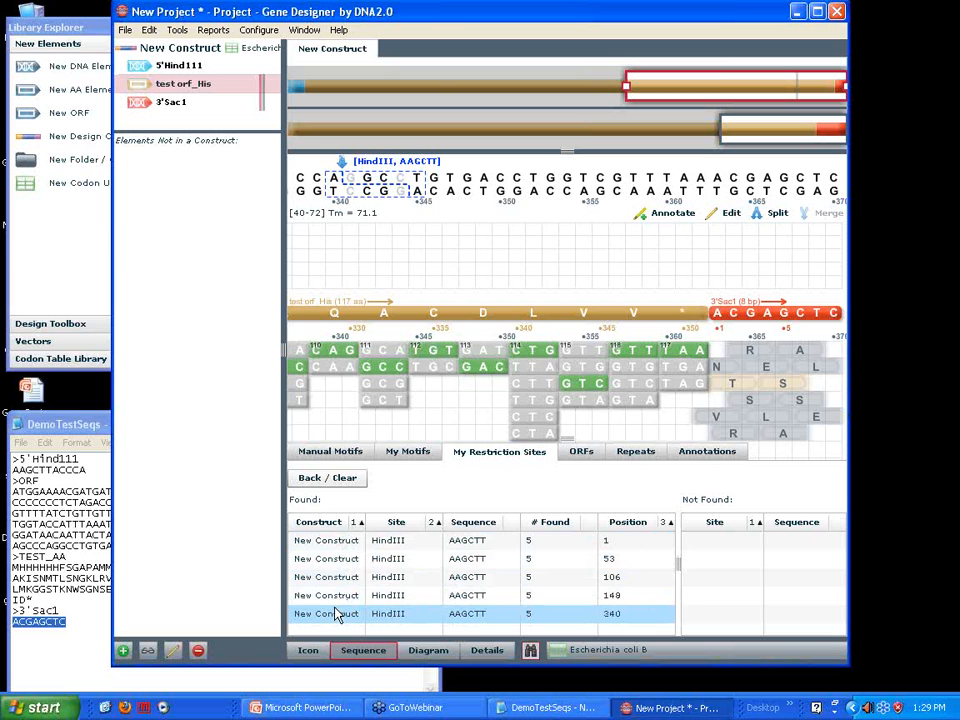
left_click(336, 597)
left_click(333, 584)
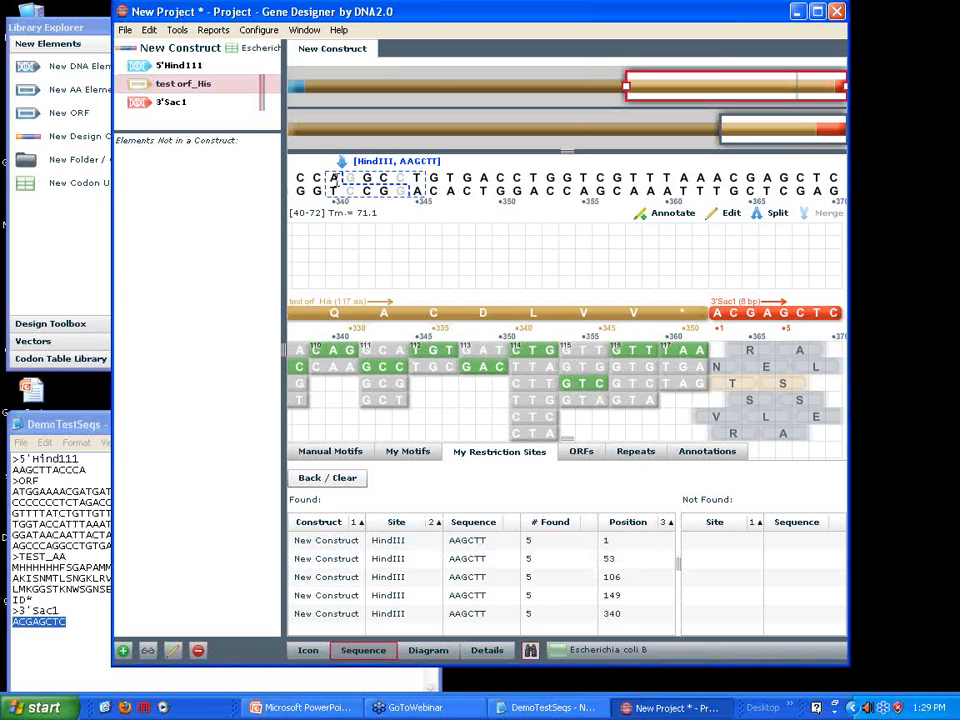
Create the potential HindIII site at position 340 by setting codon 110 to CAA and codon 111 to GCT, keeping TGT at codon 112
left_click(360, 370)
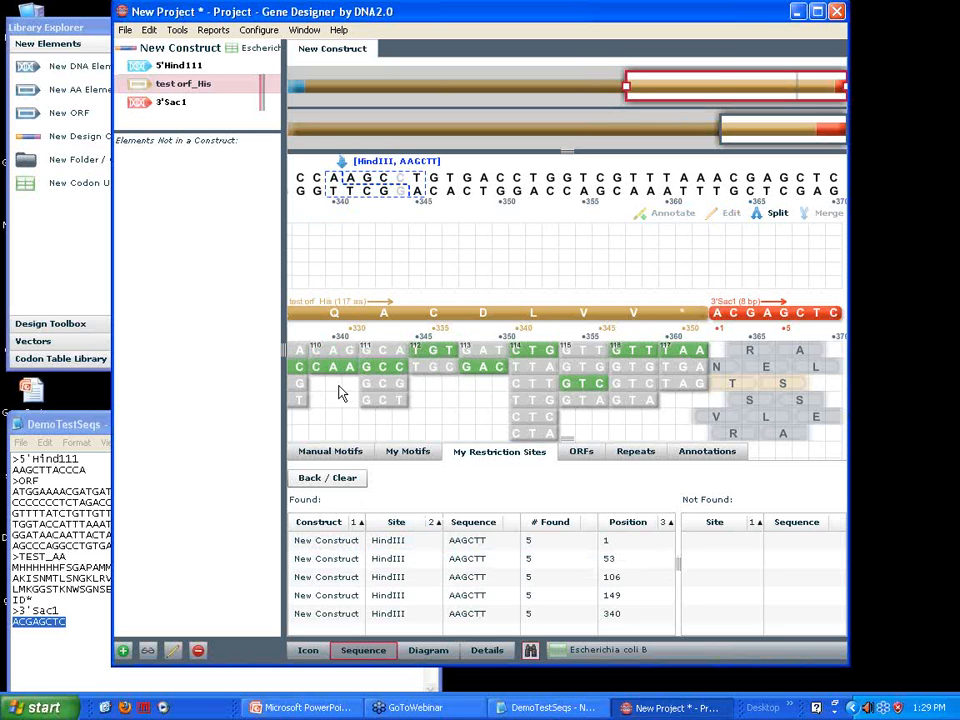
left_click(435, 369)
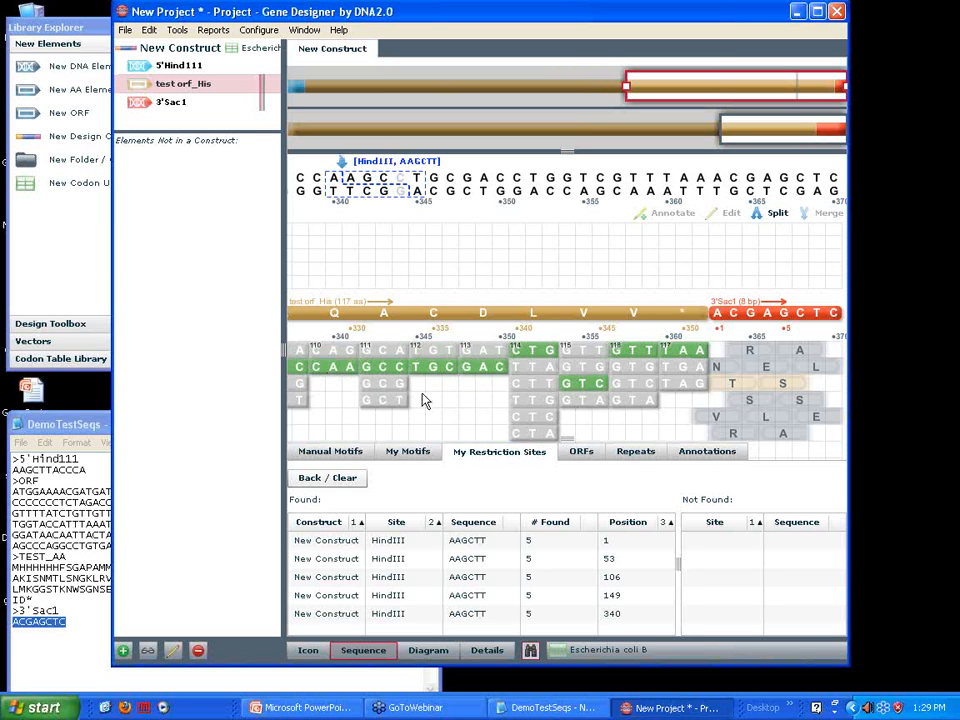
left_click(390, 350)
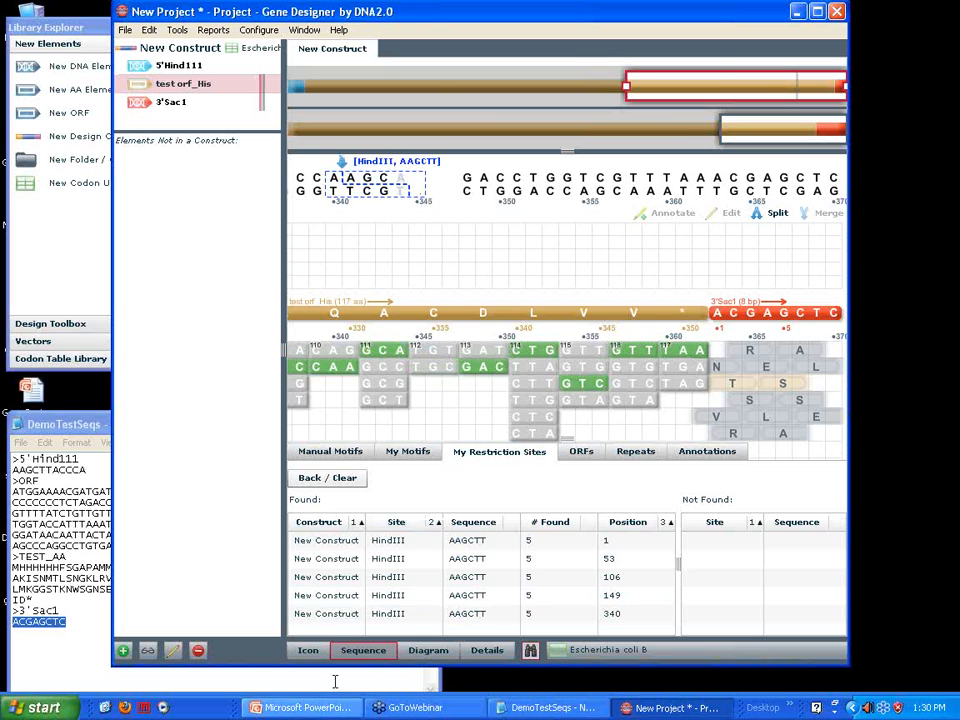
left_click(478, 596)
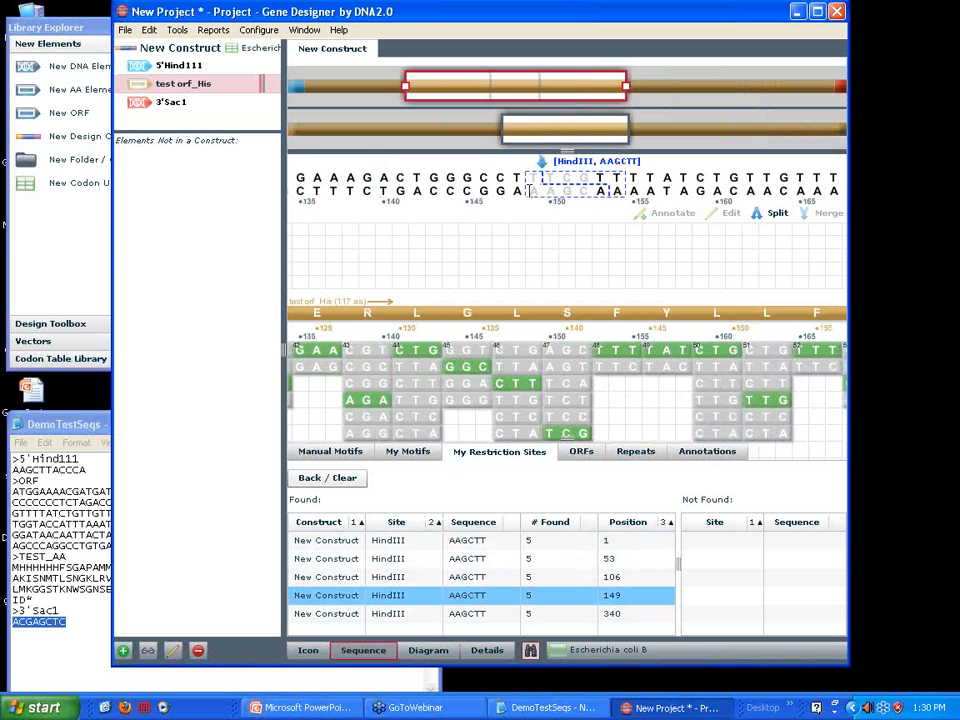
left_click(617, 622)
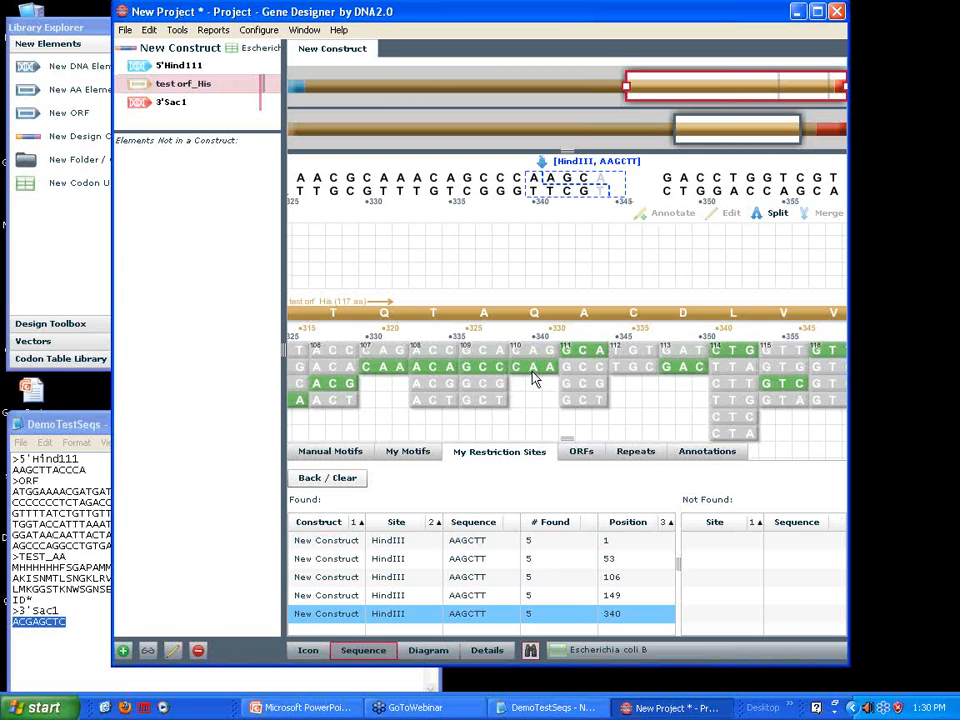
left_click(587, 400)
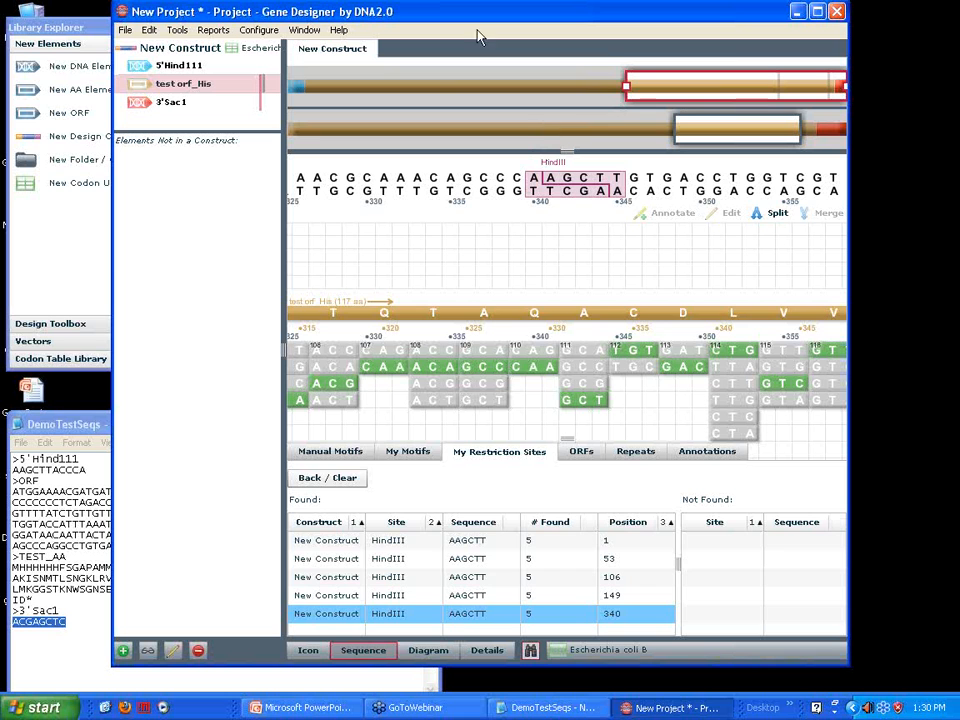
Search for the manual DNA motif GCATT and locate its match in the construct's sequence
left_click(333, 453)
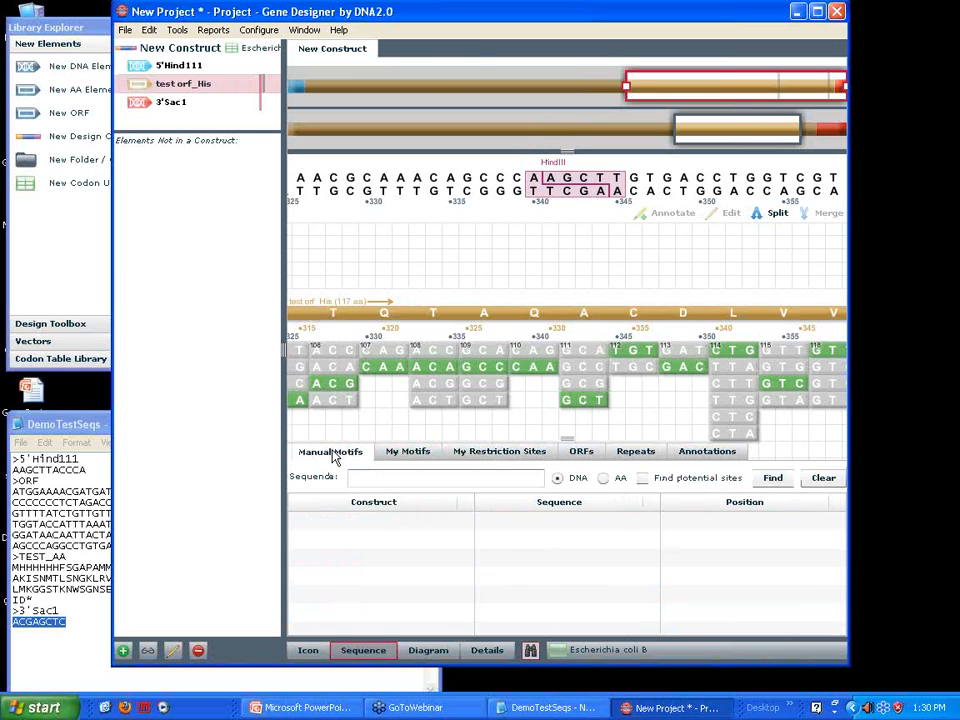
left_click(399, 459)
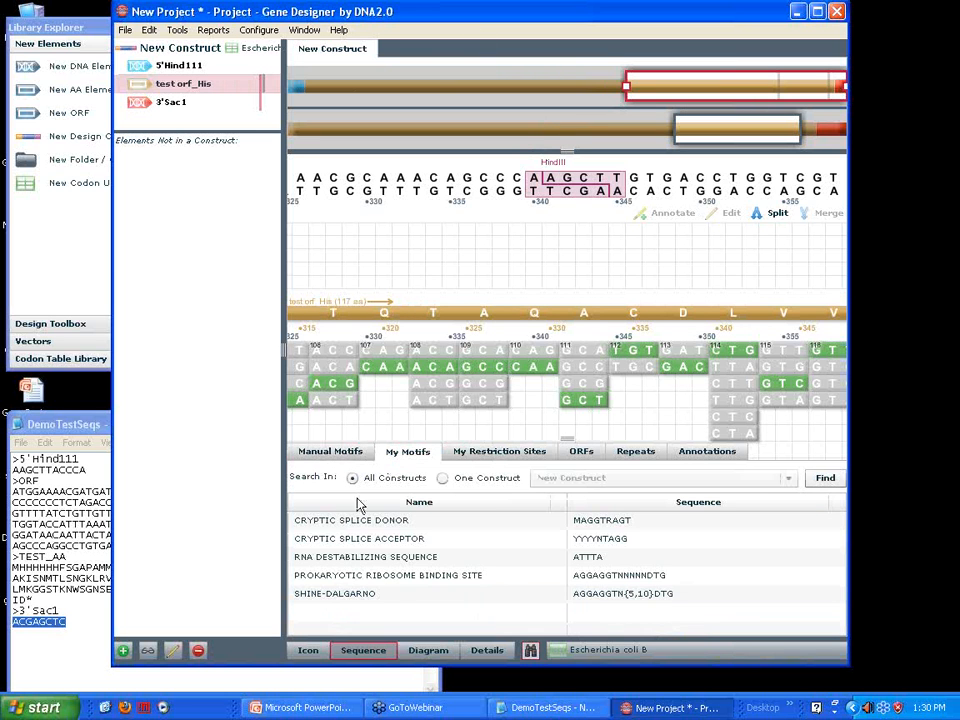
left_click(333, 457)
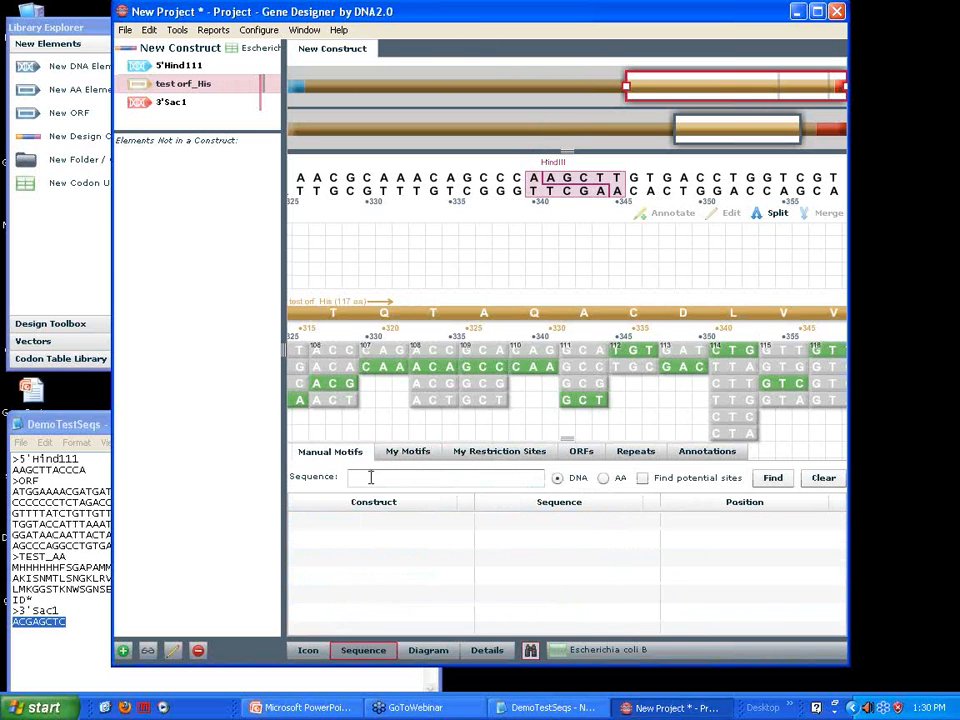
left_click(360, 478)
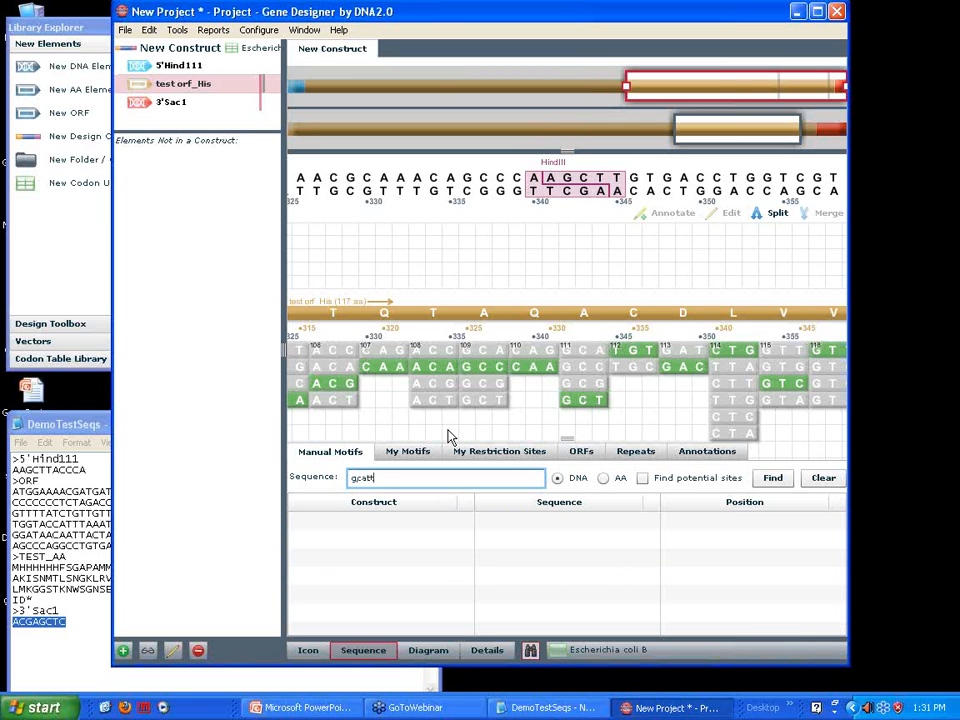
left_click(778, 479)
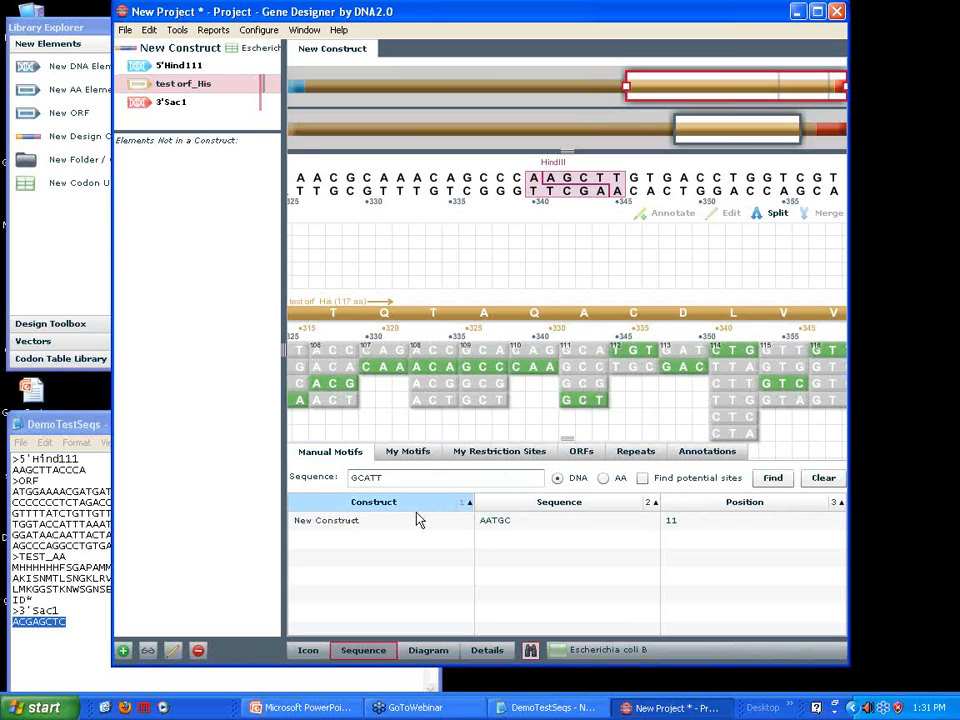
left_click(601, 525)
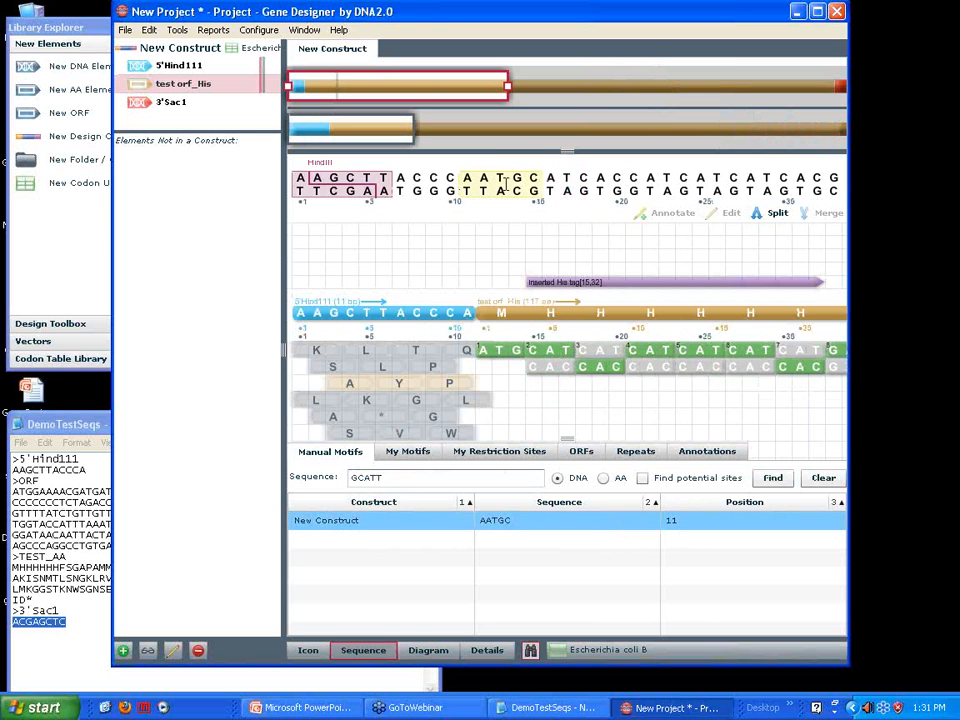
Search all constructs for the predefined SHINE-DALGARNO motif
left_click(409, 455)
left_click(412, 596)
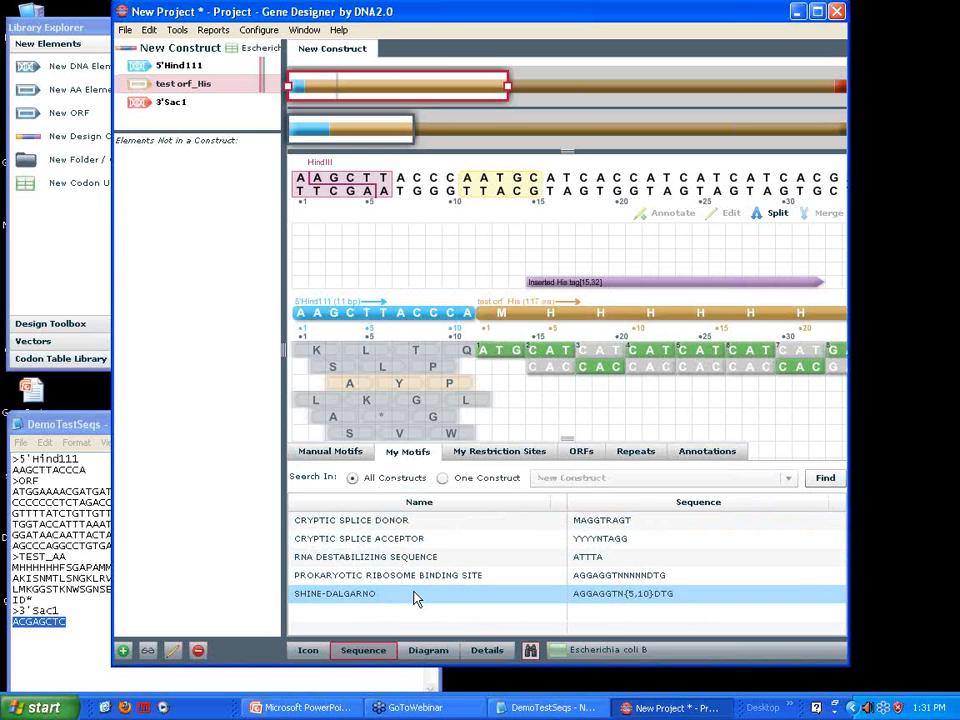
left_click(823, 479)
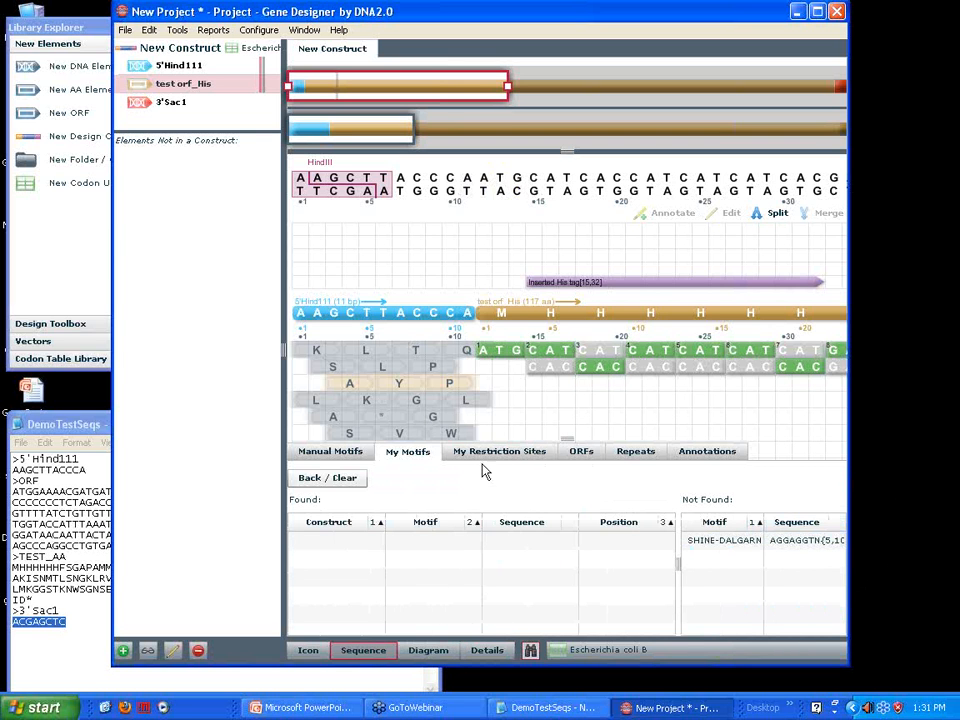
Check the ORF search options and search all constructs for repeats with a minimum repeat size of 10
left_click(582, 462)
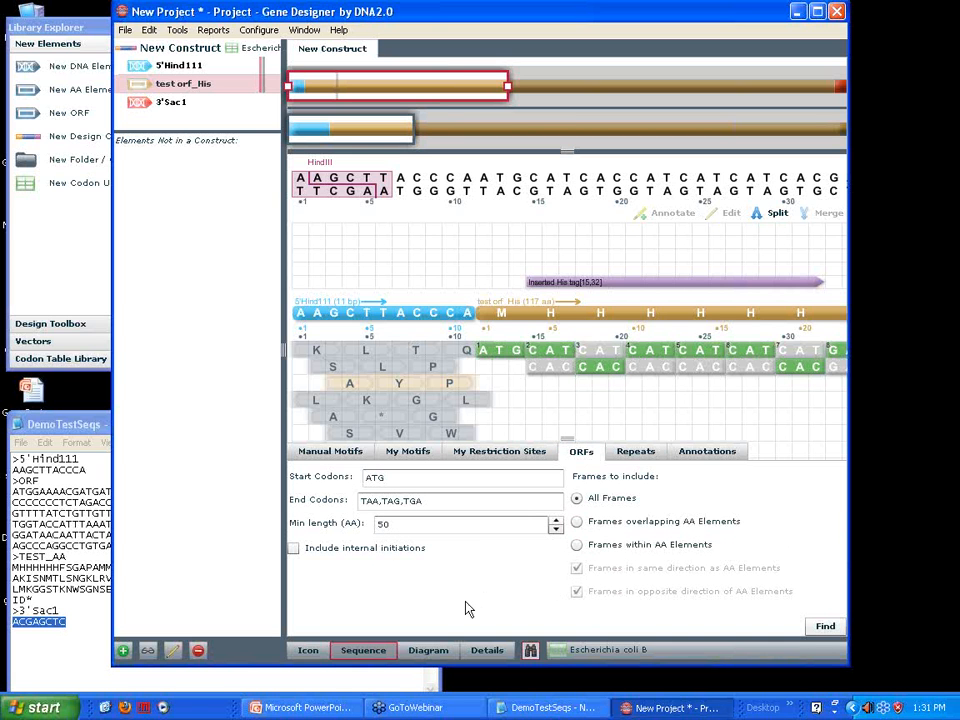
left_click(638, 456)
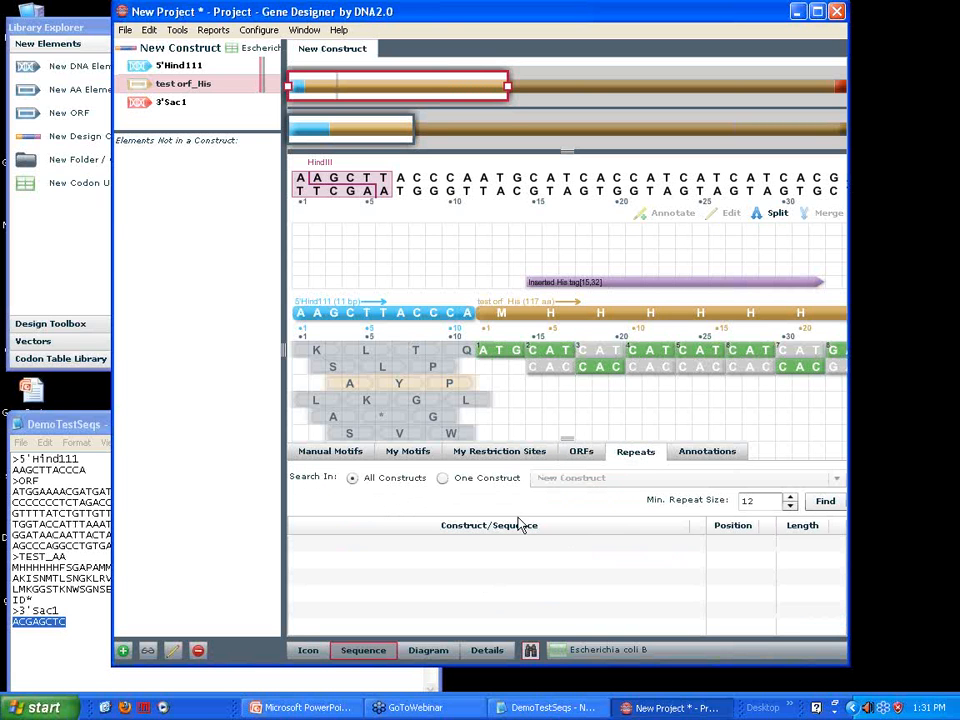
left_click(790, 505)
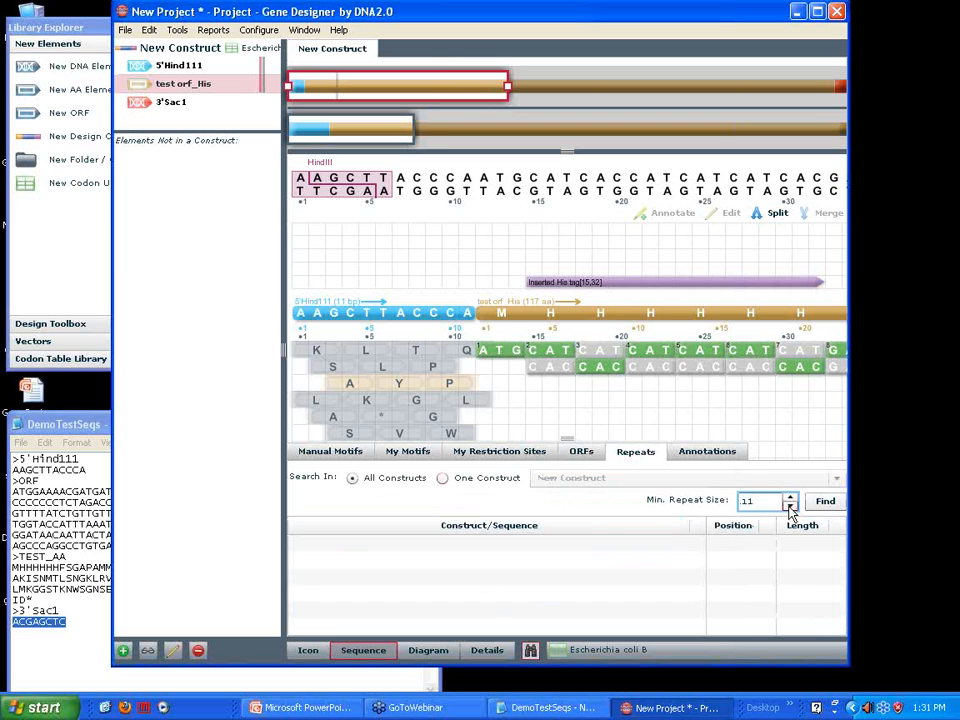
left_click(825, 502)
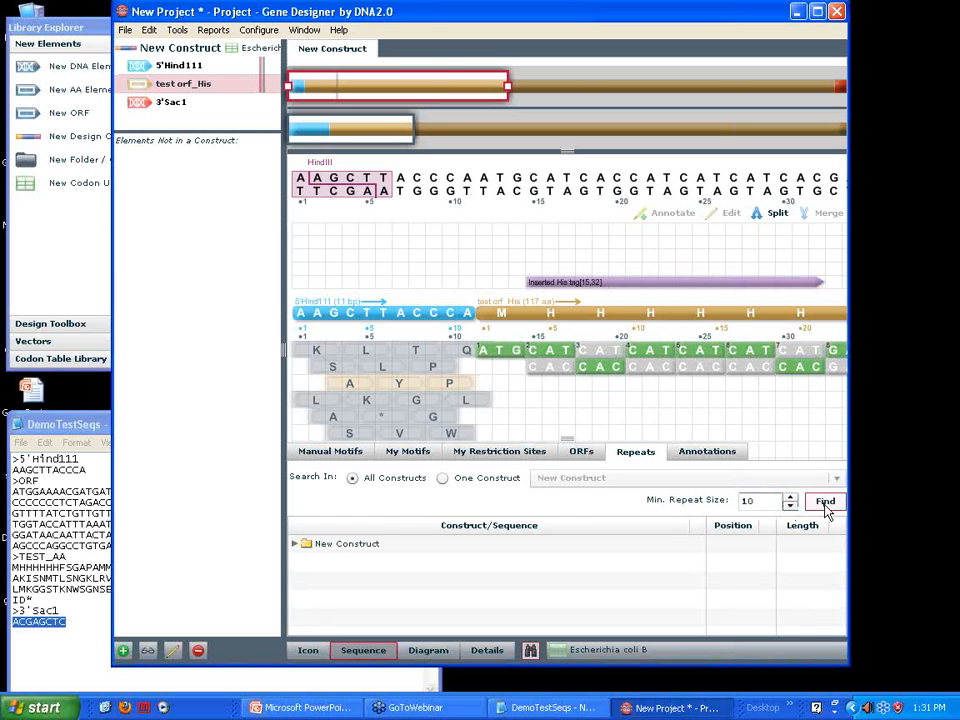
Expand the found repeats, locate the first listed repeat in the sequence, and return to the start of the construct
left_click(294, 543)
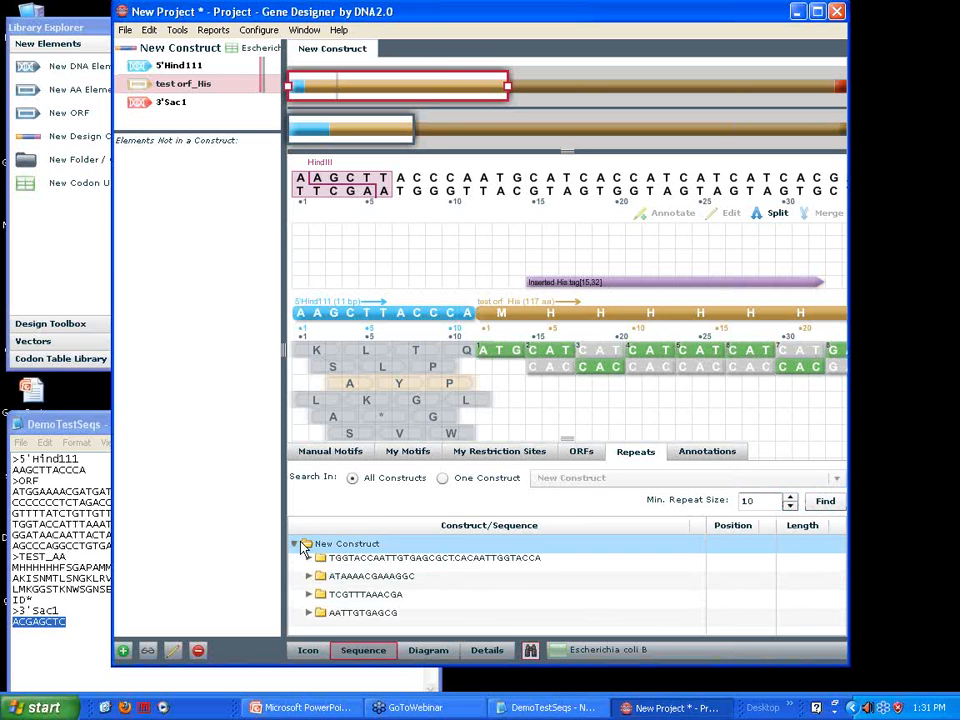
left_click(574, 583)
left_click(399, 600)
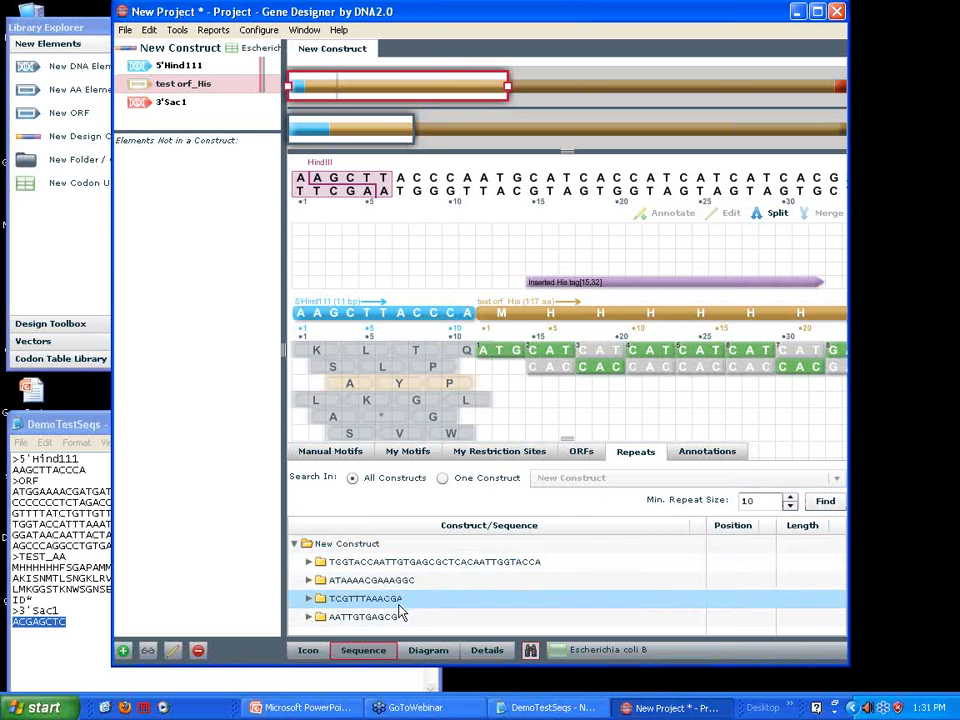
left_click(393, 618)
left_click(440, 580)
left_click(311, 566)
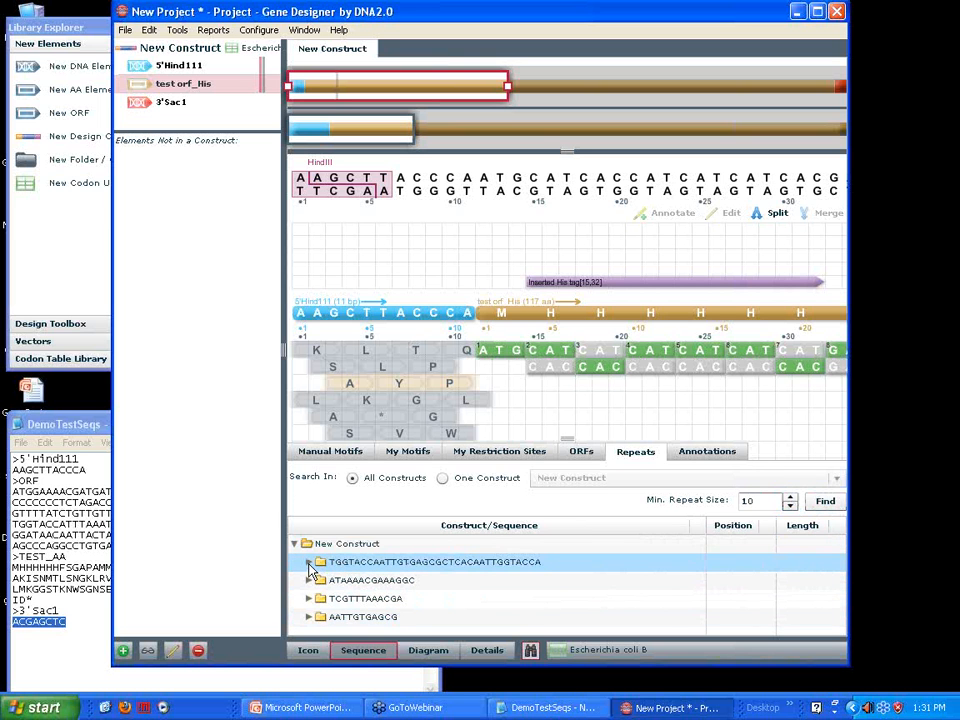
left_click(310, 563)
left_click(318, 582)
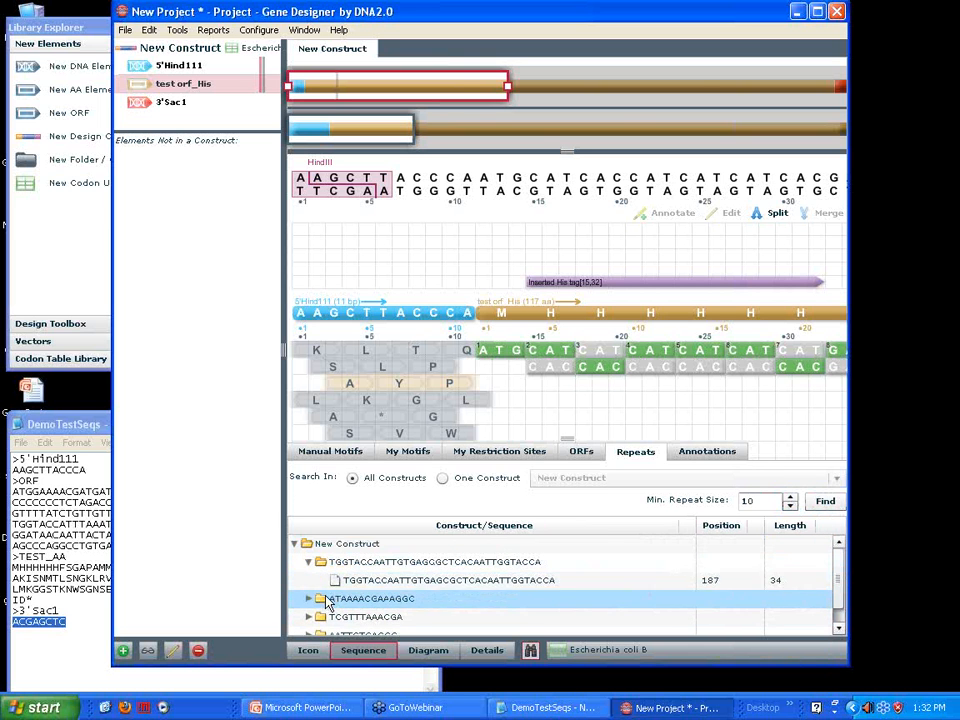
left_click(332, 583)
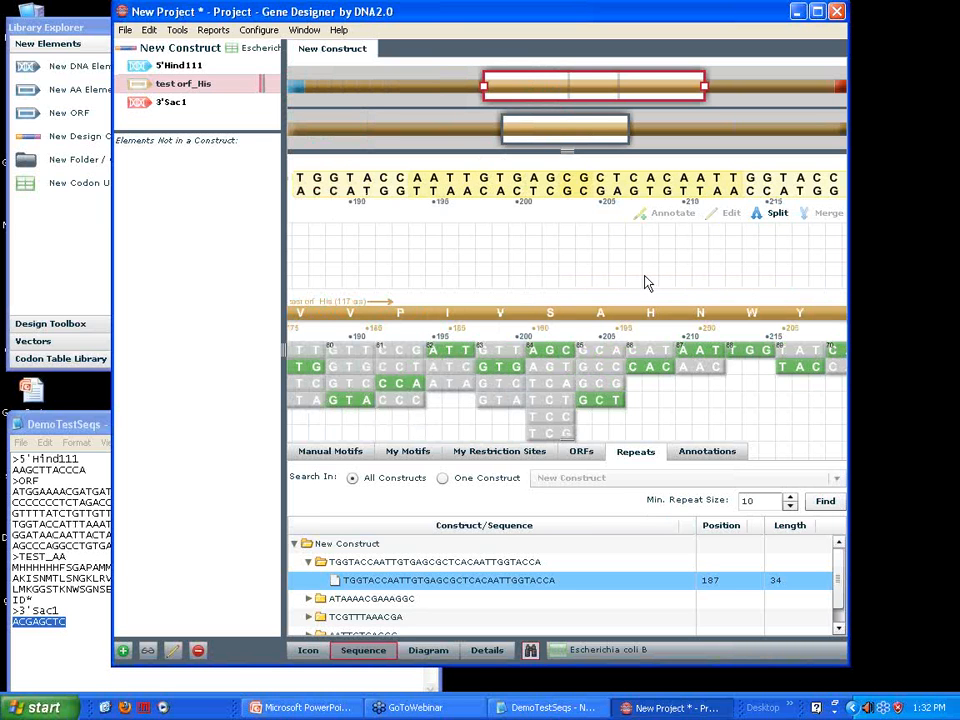
left_click_drag(565, 130, 305, 134)
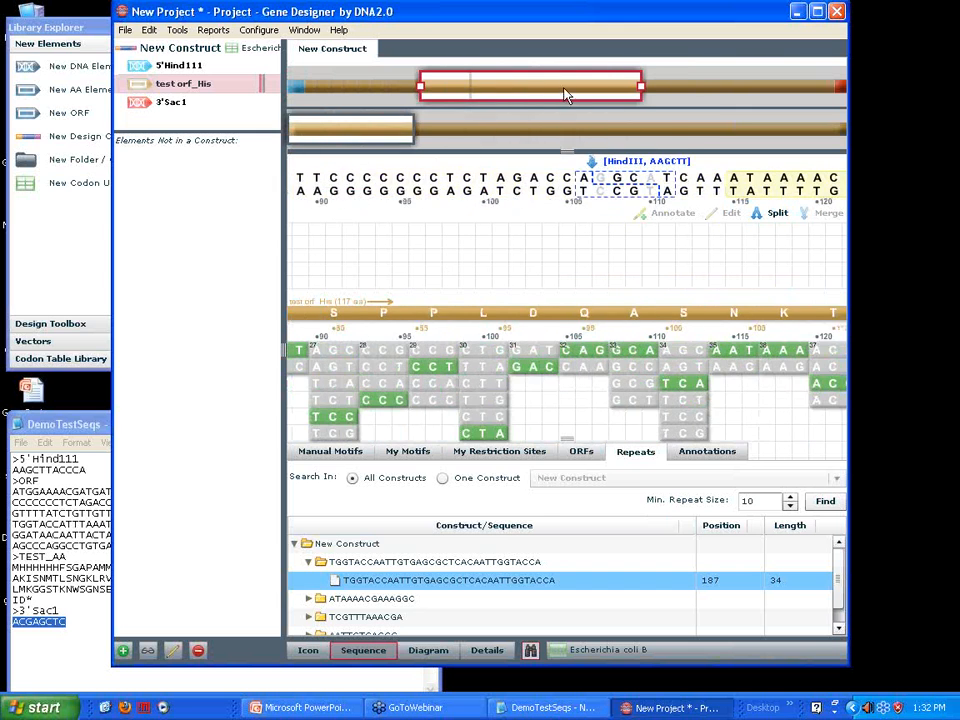
left_click_drag(518, 85, 300, 92)
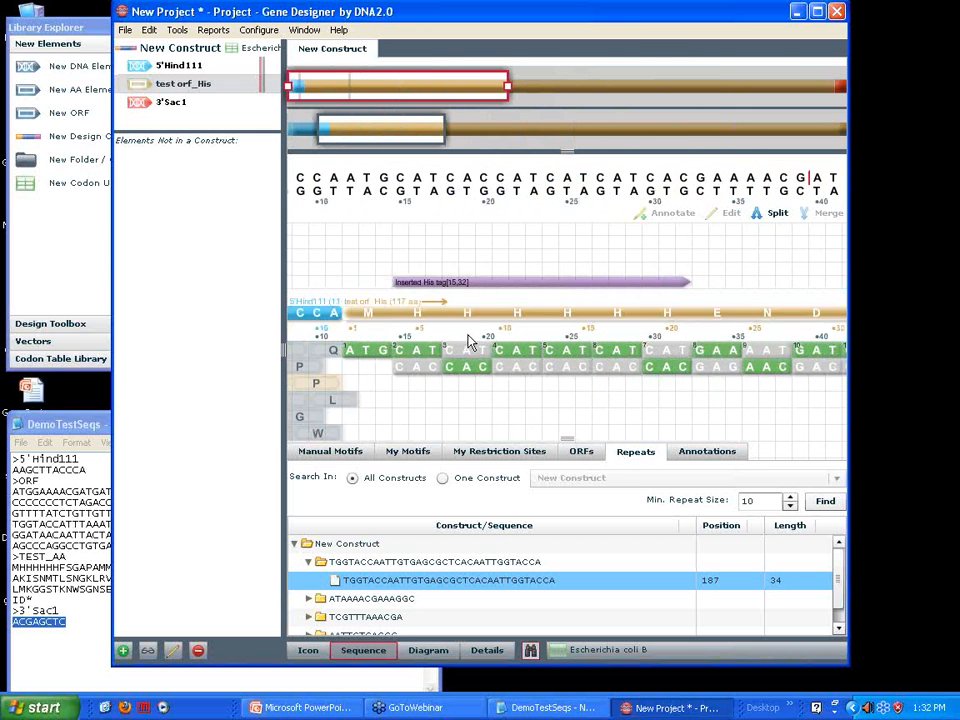
Open a text report for New Construct and include the whole-construct and element DNA sequences plus the translational map
left_click_drag(452, 7, 461, 26)
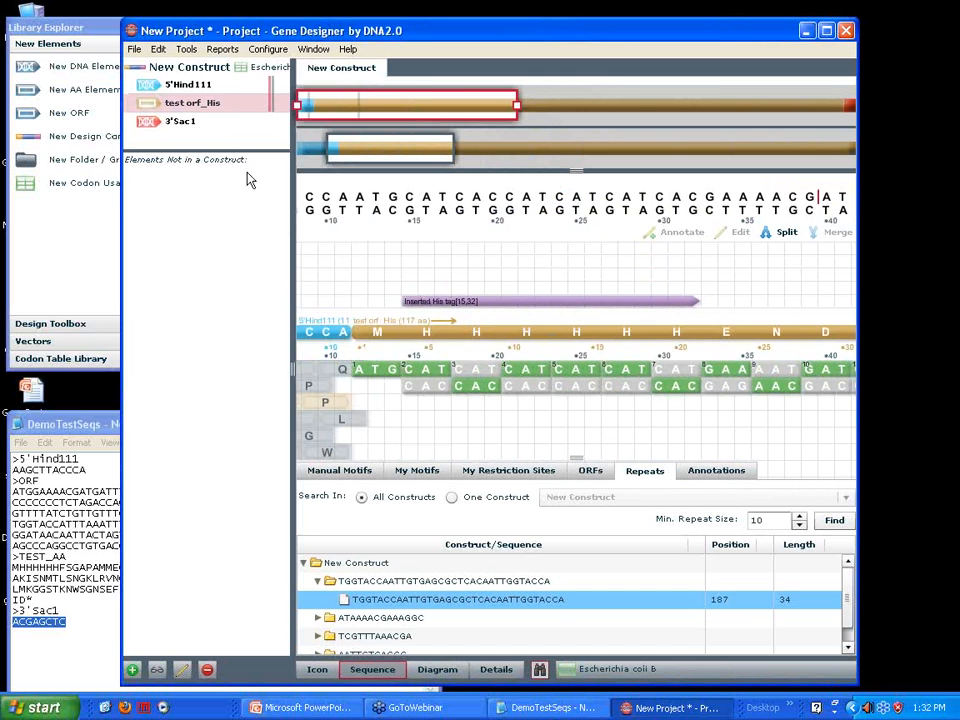
left_click(224, 53)
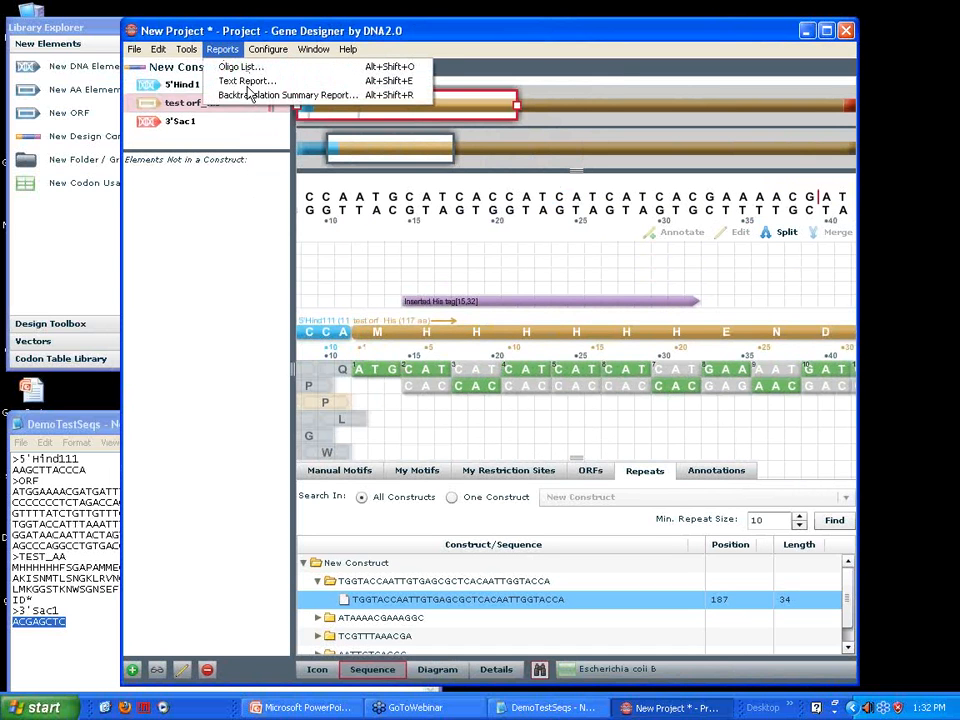
left_click(247, 82)
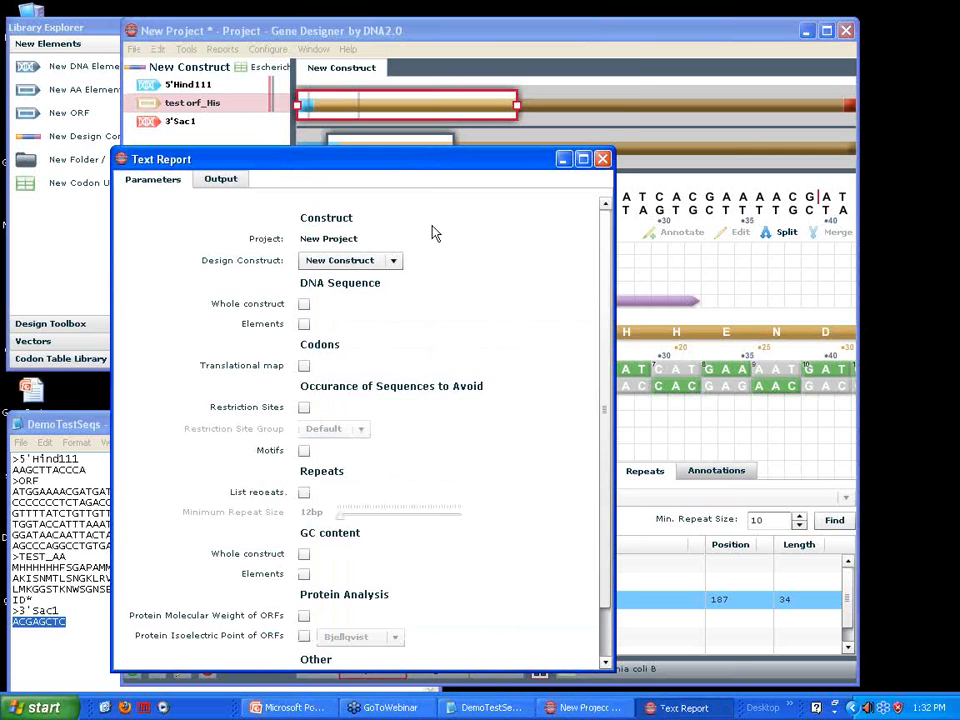
left_click_drag(411, 160, 433, 55)
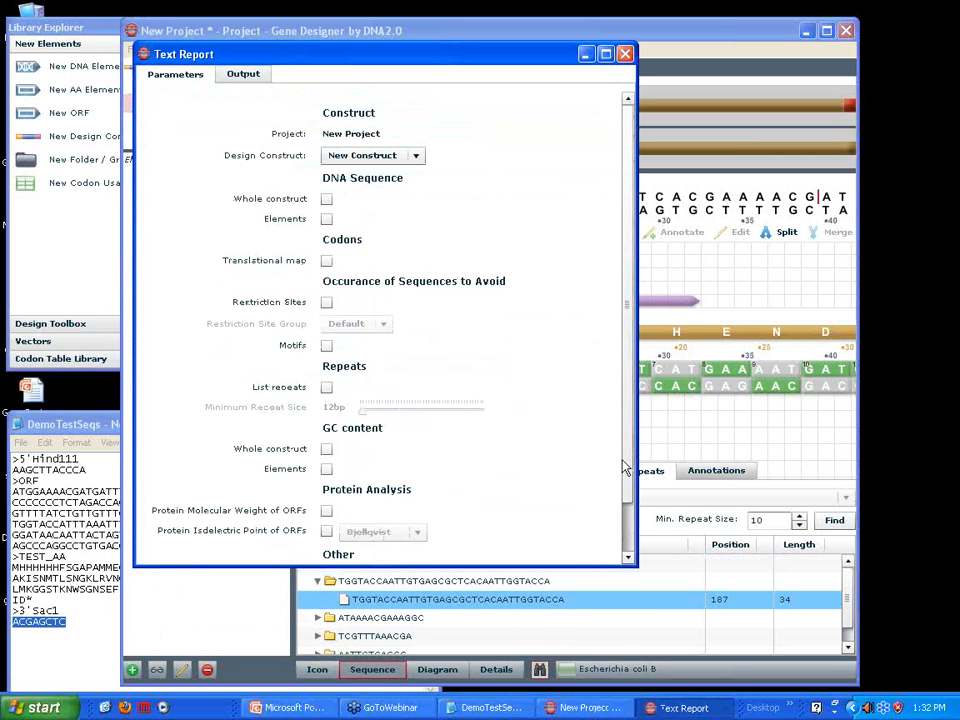
scroll(625, 468, "down", 3)
scroll(625, 468, "up", 3)
left_click(327, 200)
left_click(327, 220)
left_click(326, 263)
Include restriction sites from the Default group, motifs, and a repeat list with 12bp minimum size in the text report
scroll(544, 382, "down", 1)
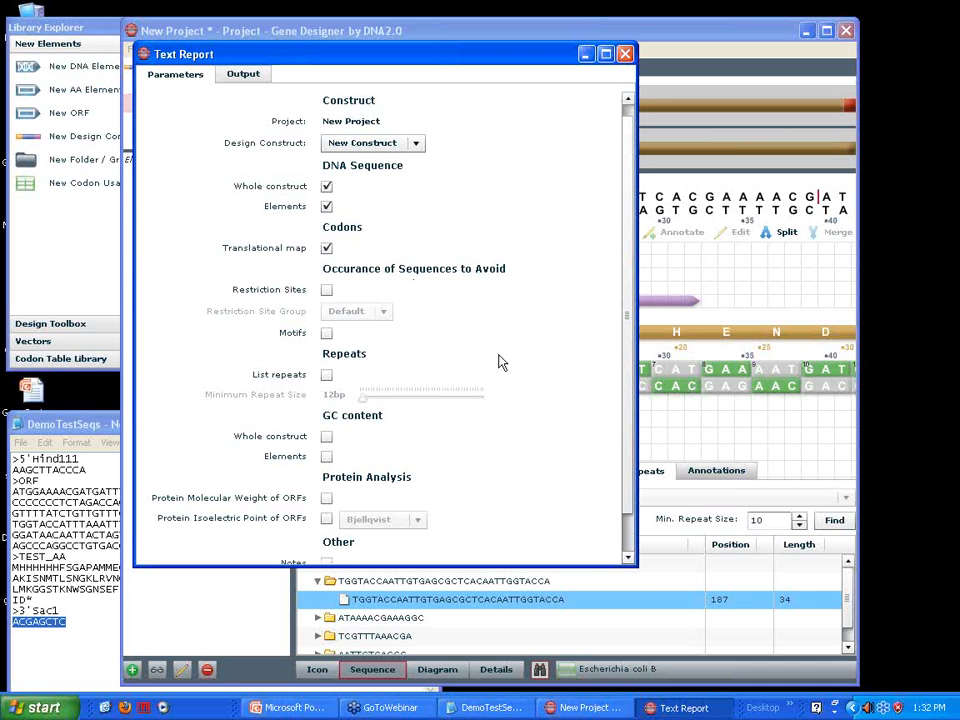
left_click(327, 292)
scroll(489, 364, "down", 1)
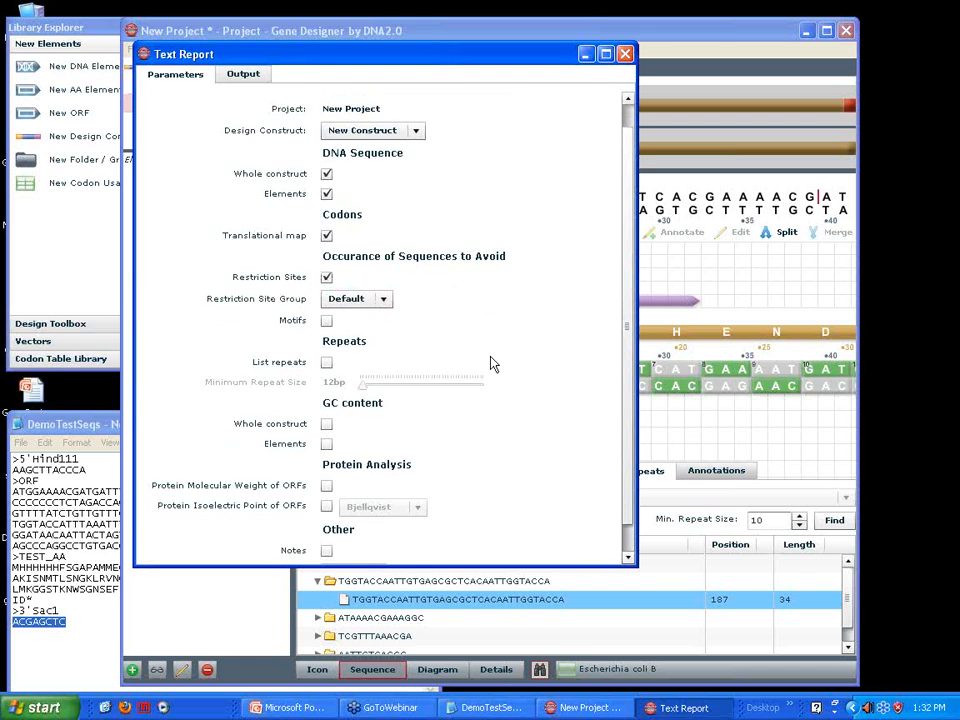
left_click(326, 308)
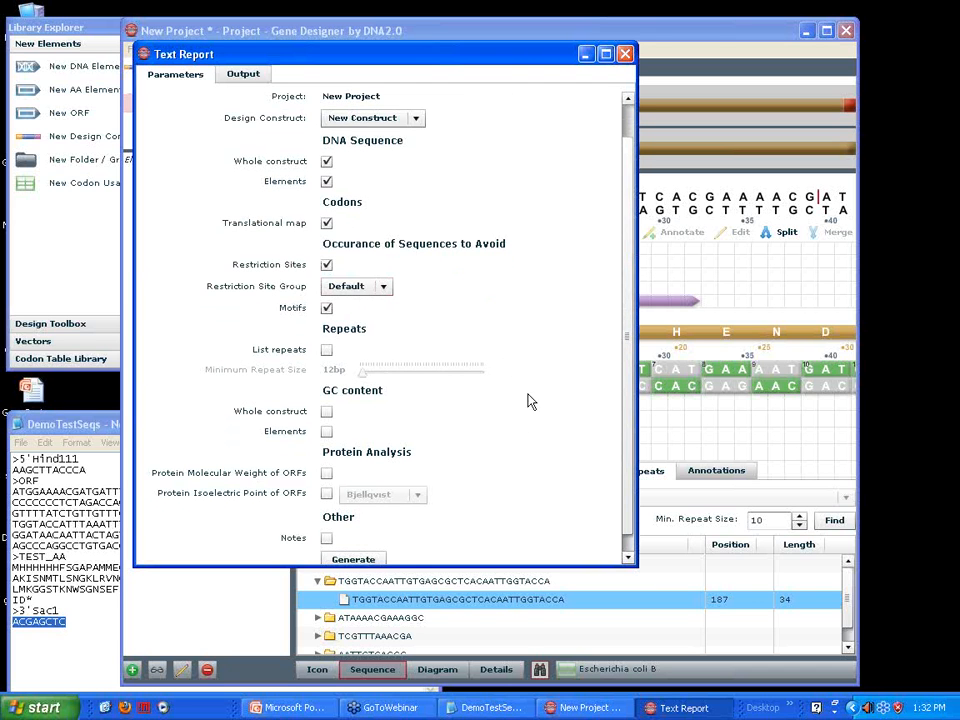
scroll(529, 430, "down", 1)
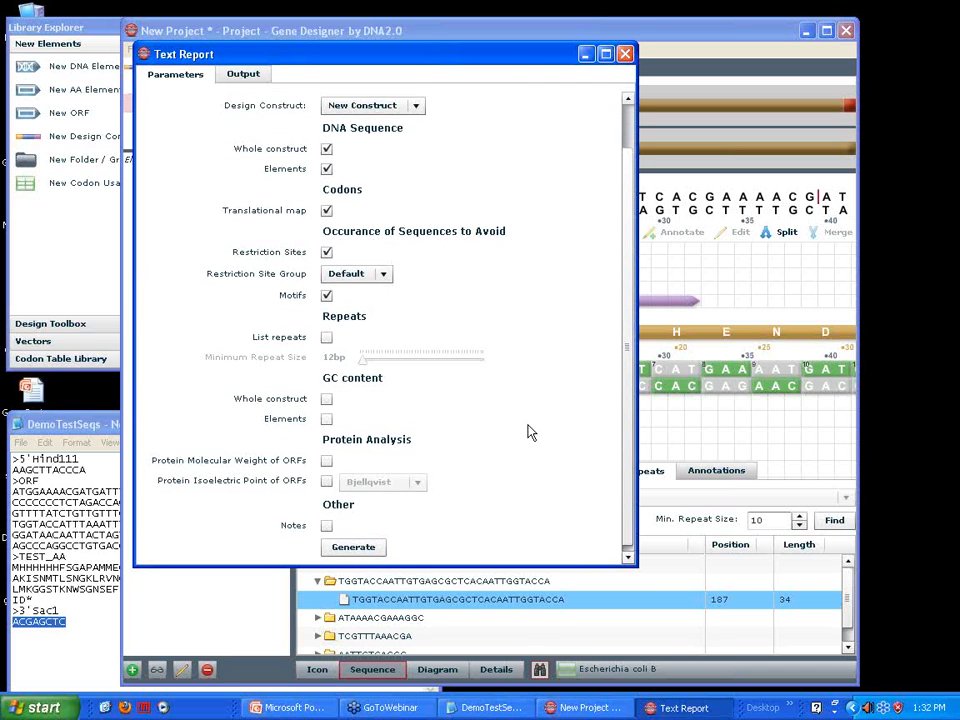
left_click(326, 331)
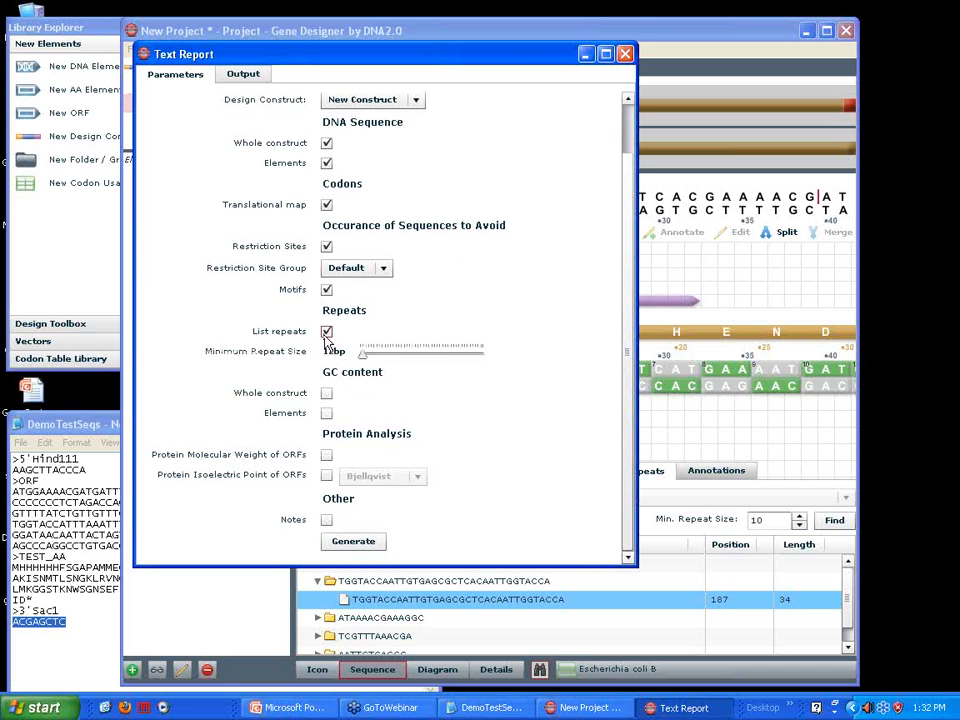
Add GC content for the whole construct and elements, plus ORF molecular weight and Bjellqvist isoelectric point, and generate the report
left_click(327, 396)
left_click(326, 413)
left_click(327, 476)
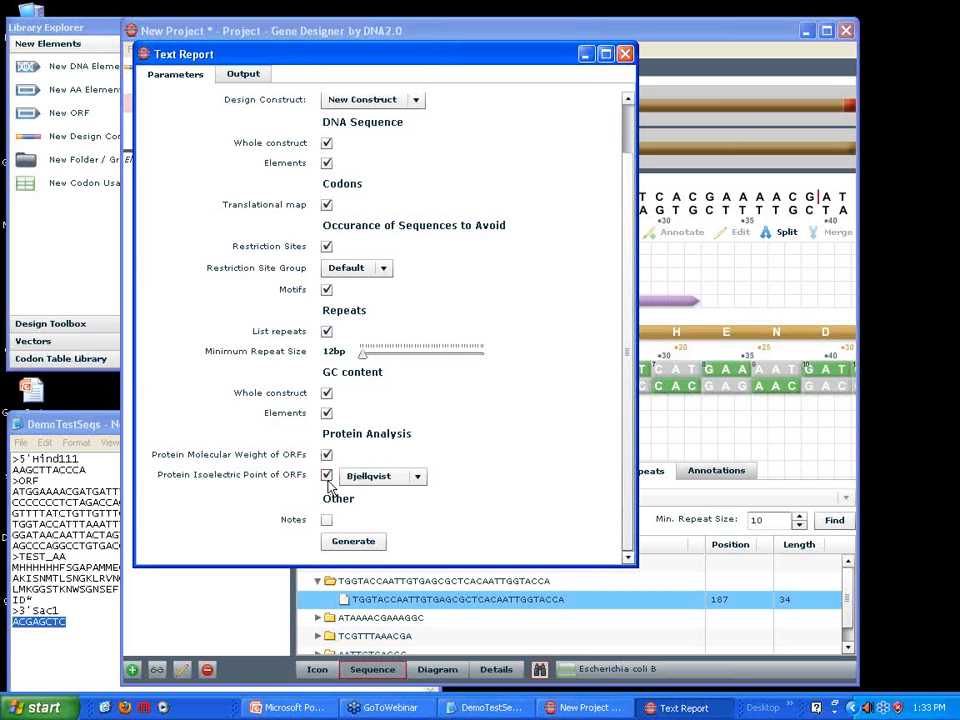
left_click(353, 545)
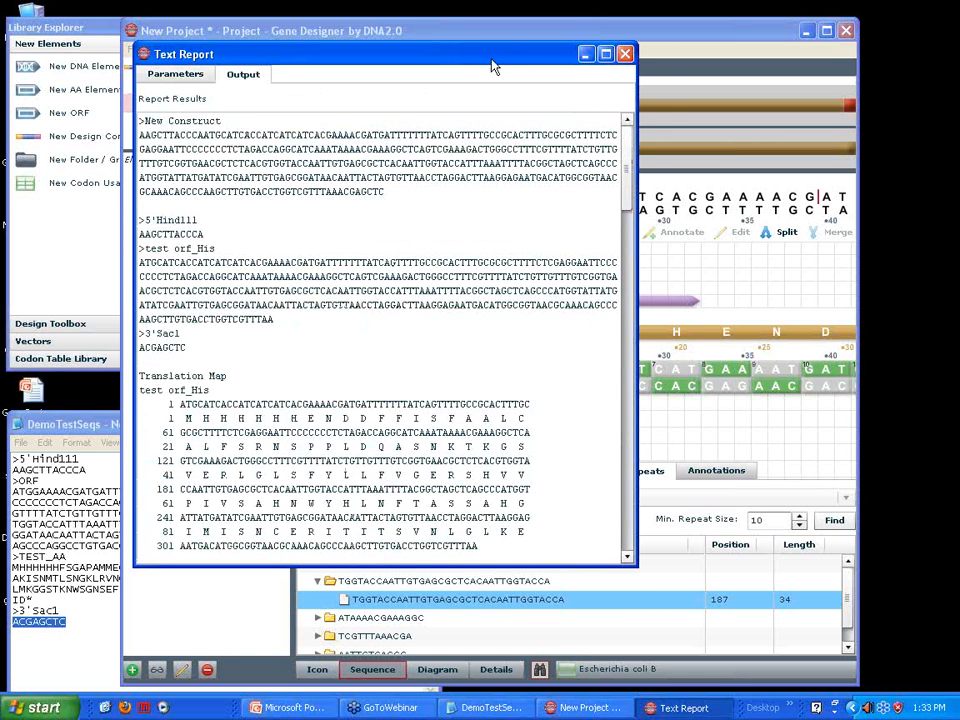
Review the generated text report from the construct sequences through restriction sites, motifs, repeats, GC percentages and protein properties, and close it
left_click_drag(490, 56, 519, 56)
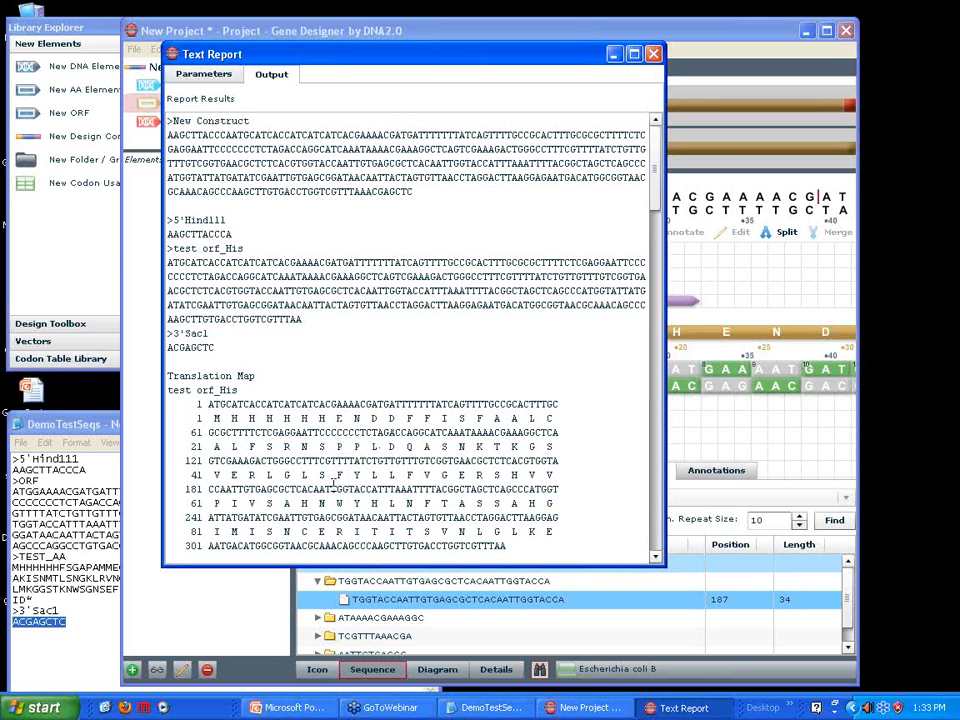
left_click_drag(658, 192, 662, 280)
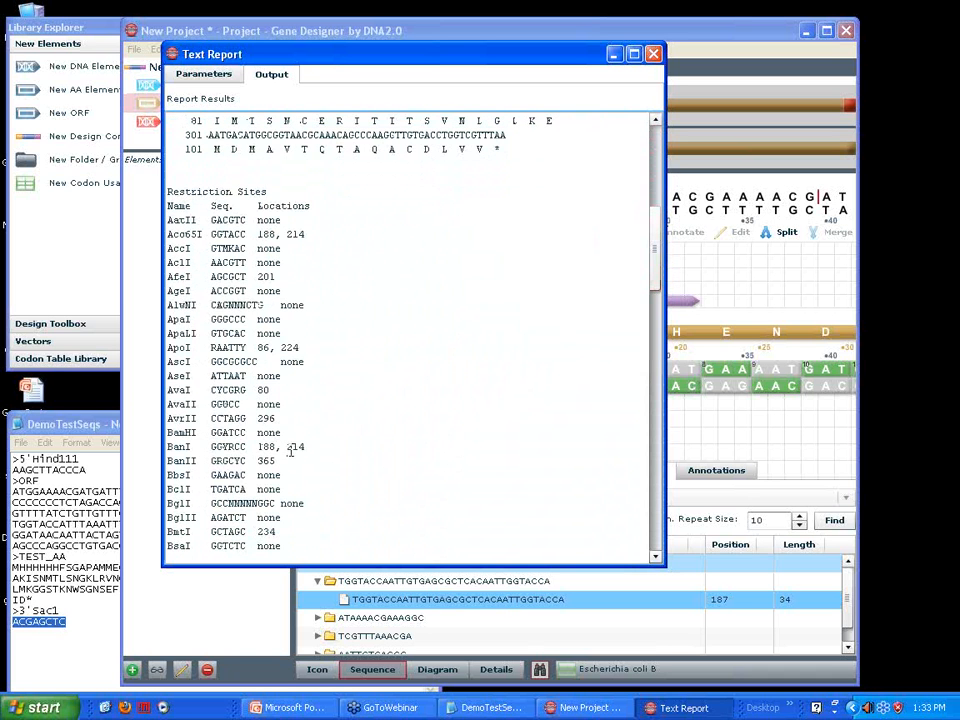
left_click_drag(657, 262, 614, 460)
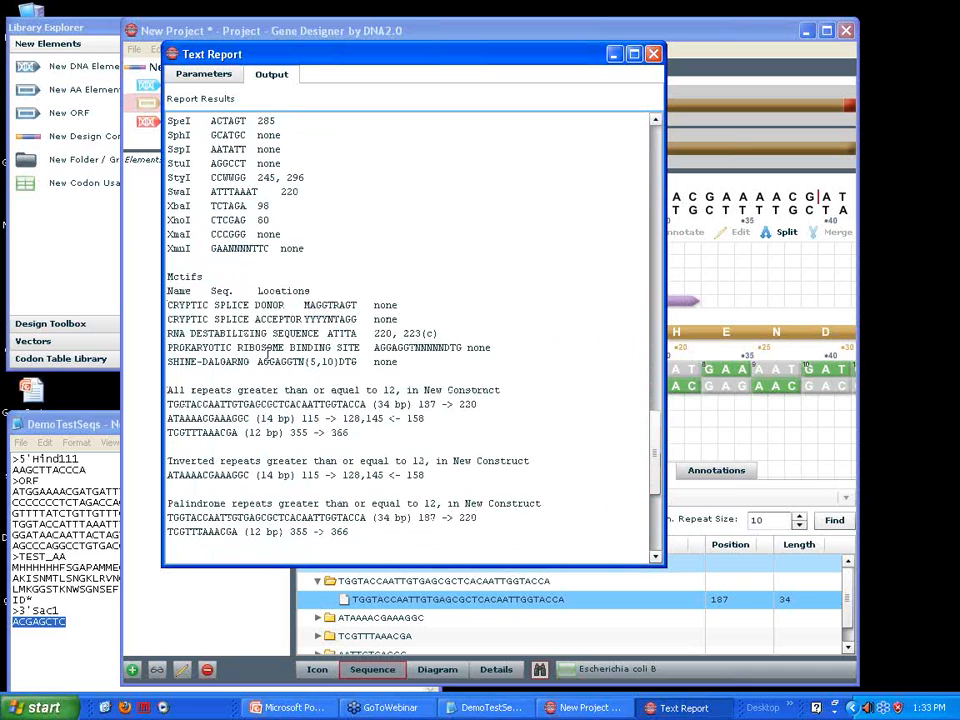
left_click_drag(168, 277, 204, 278)
left_click_drag(167, 390, 337, 404)
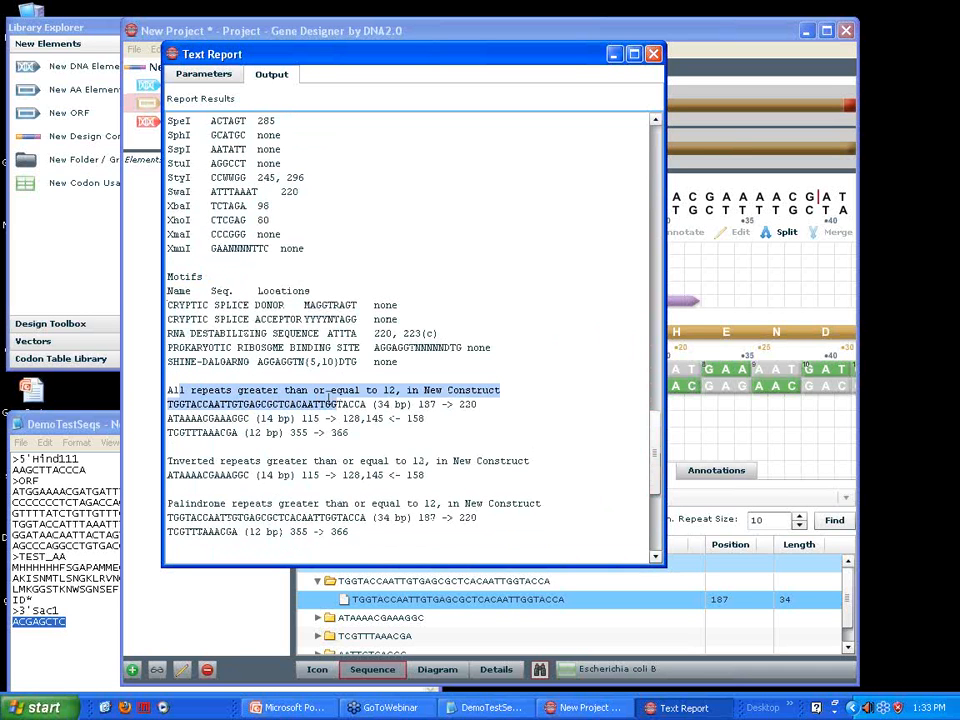
scroll(660, 484, "down", 2)
scroll(660, 484, "down", 6)
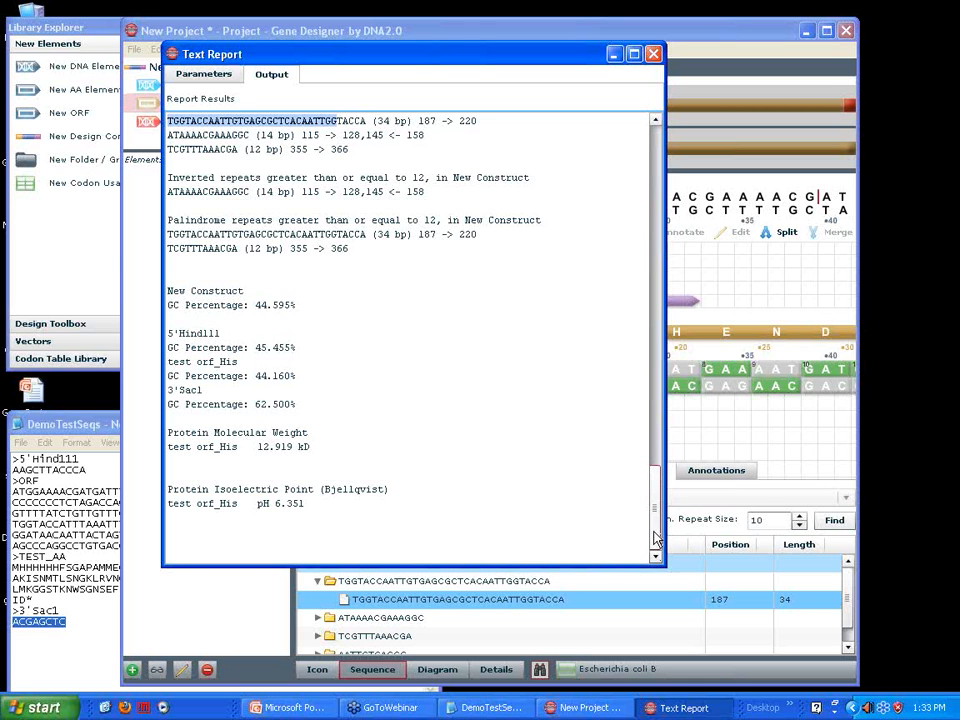
left_click_drag(657, 538, 686, 160)
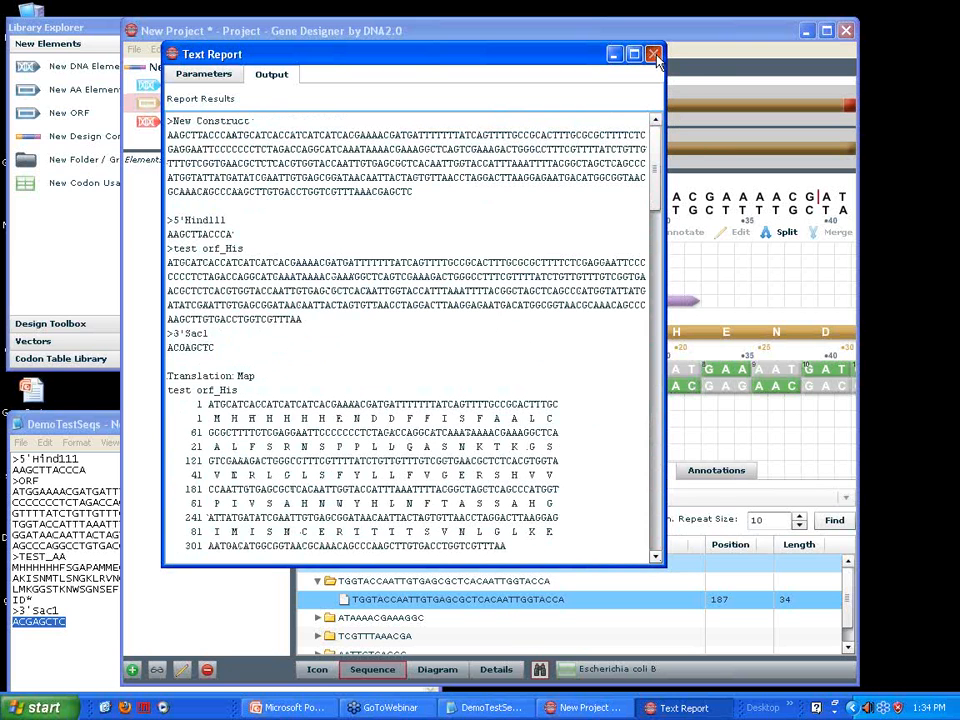
left_click(654, 54)
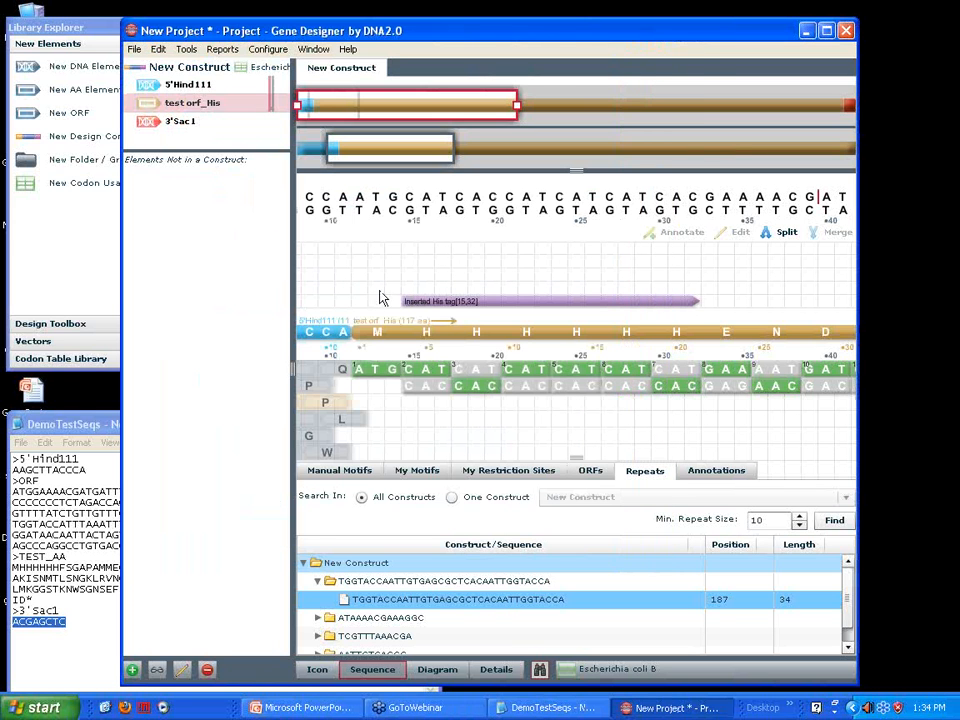
left_click(222, 50)
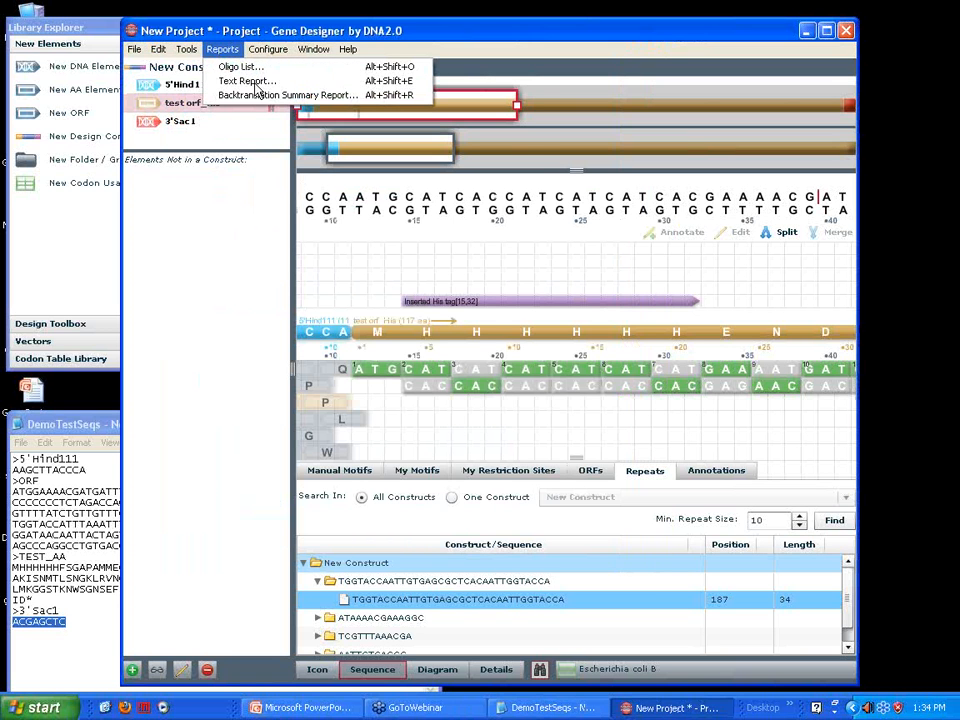
left_click(256, 85)
left_click(502, 47)
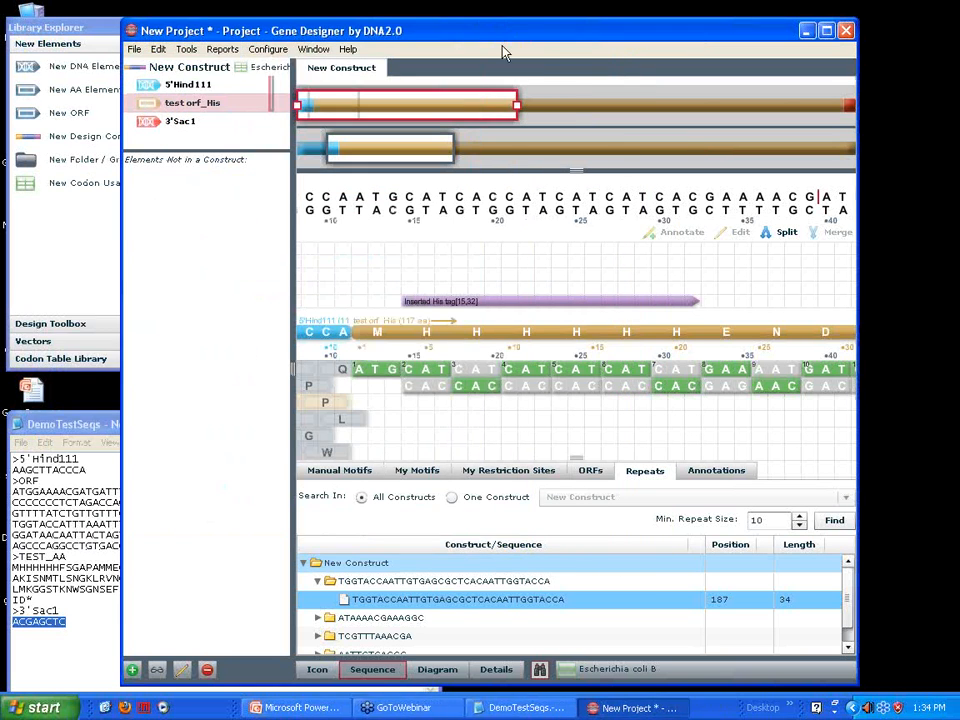
left_click(231, 52)
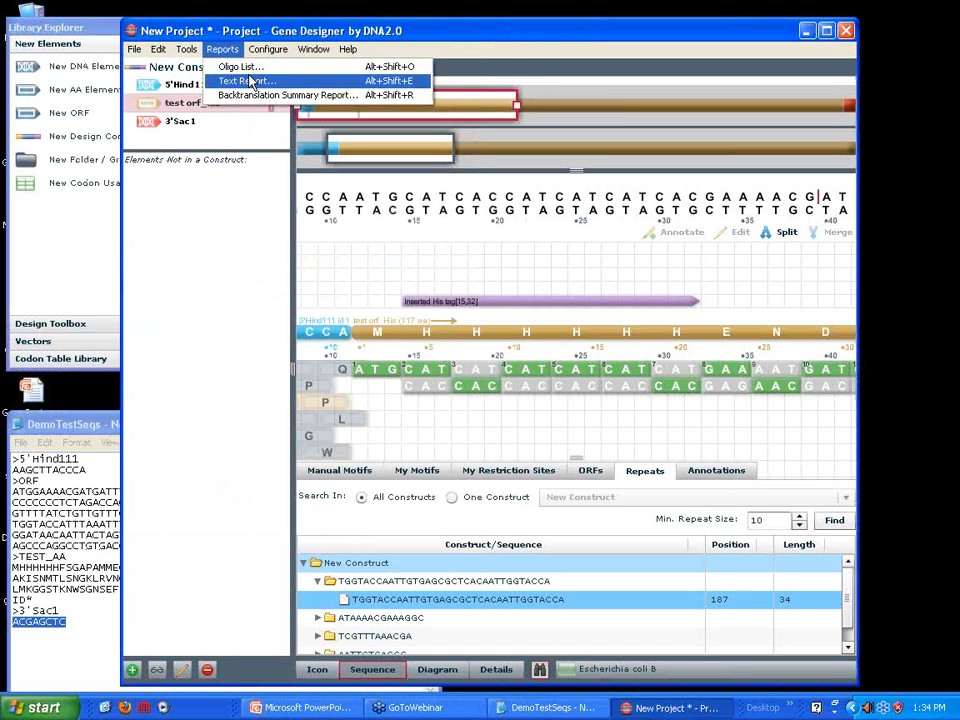
left_click(250, 84)
left_click(525, 60)
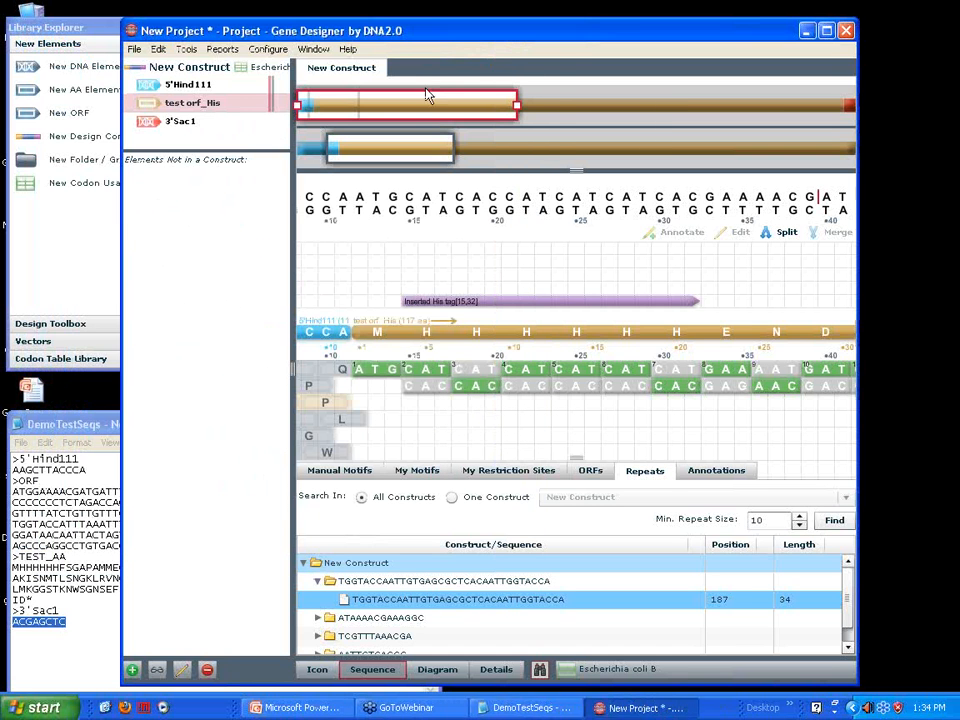
Generate the project's oligo list report, review the listed oligo sequences, and close the report
left_click(224, 50)
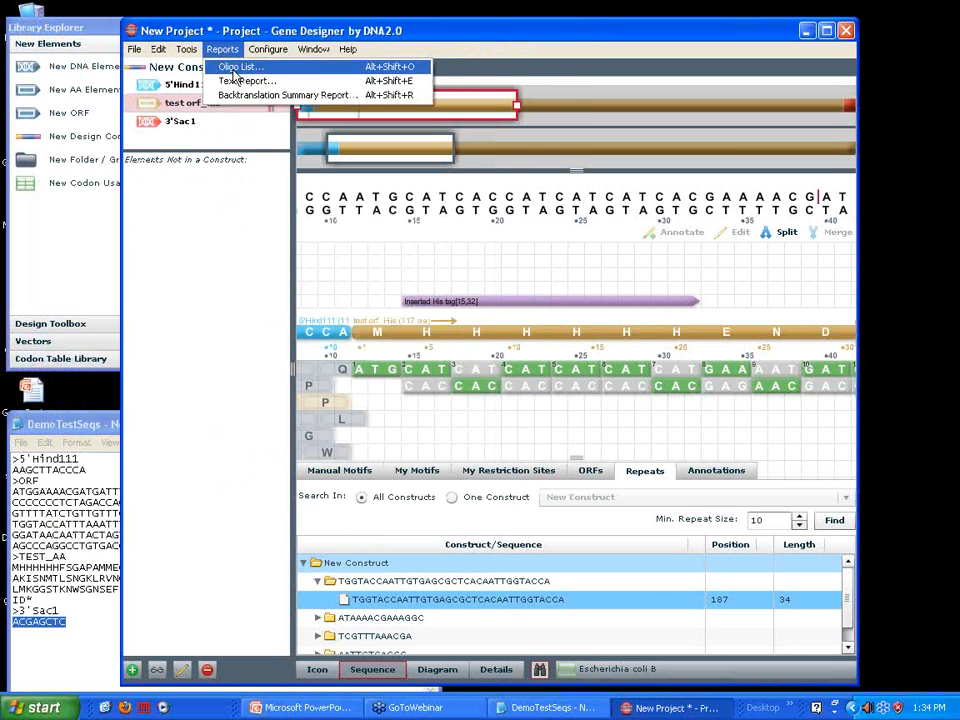
left_click(236, 68)
left_click(489, 328)
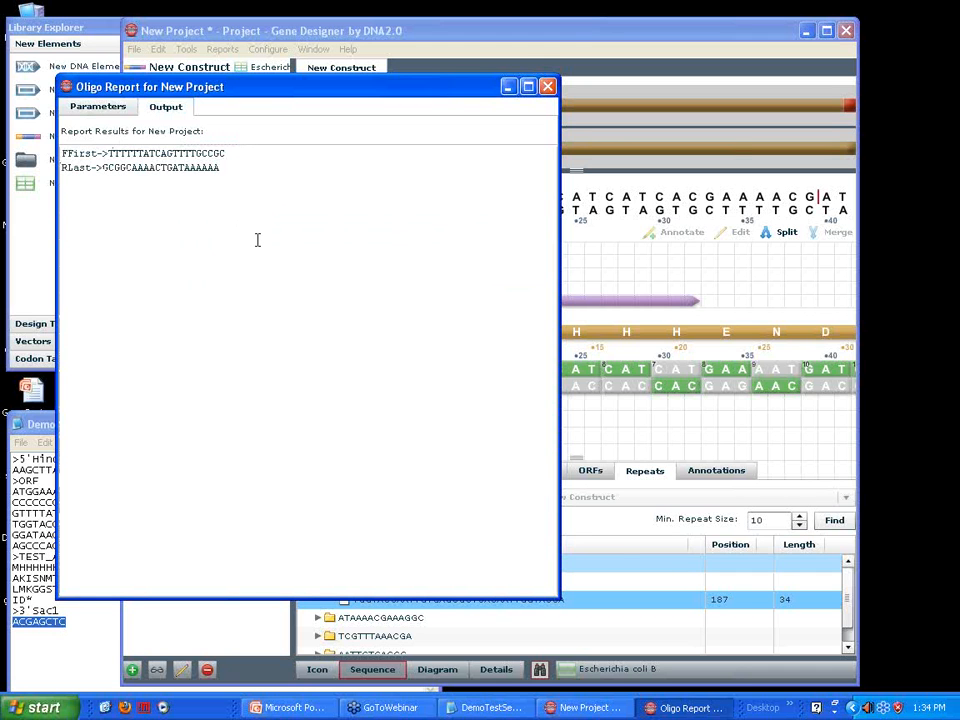
left_click(548, 87)
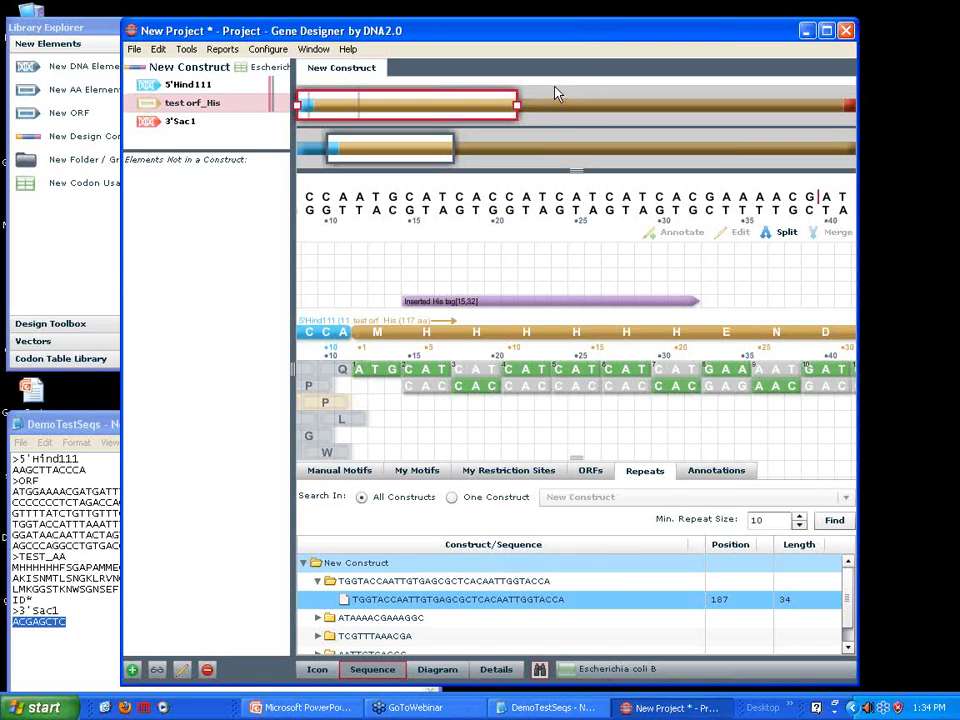
Save the project under the name test and move its window clear of the Library Explorer
left_click(134, 50)
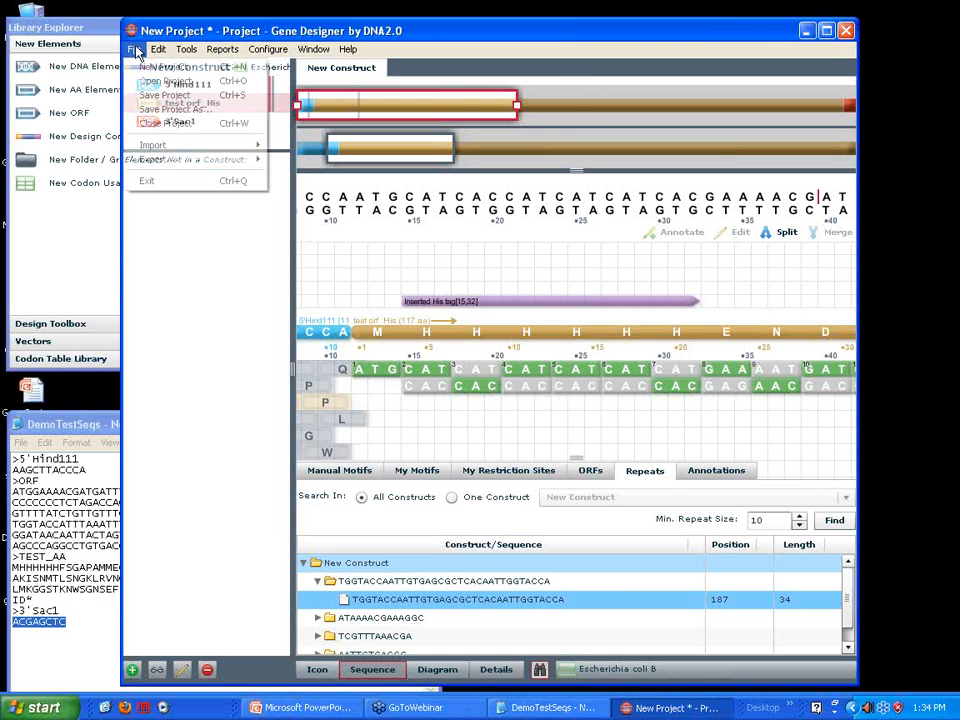
left_click(160, 109)
type("te")
left_click(615, 328)
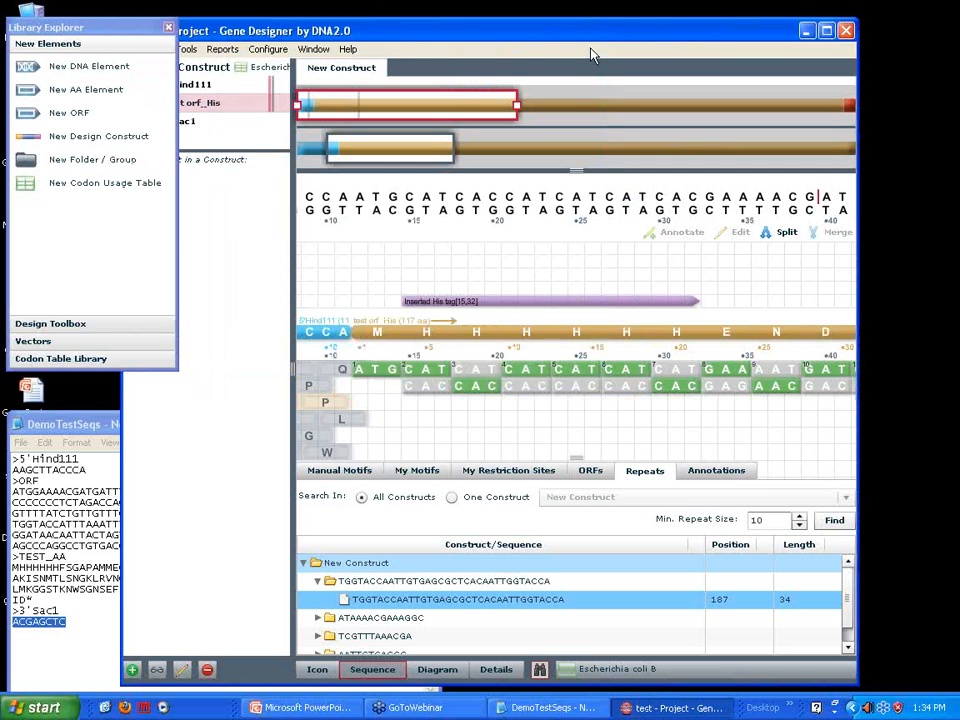
left_click_drag(448, 36, 546, 29)
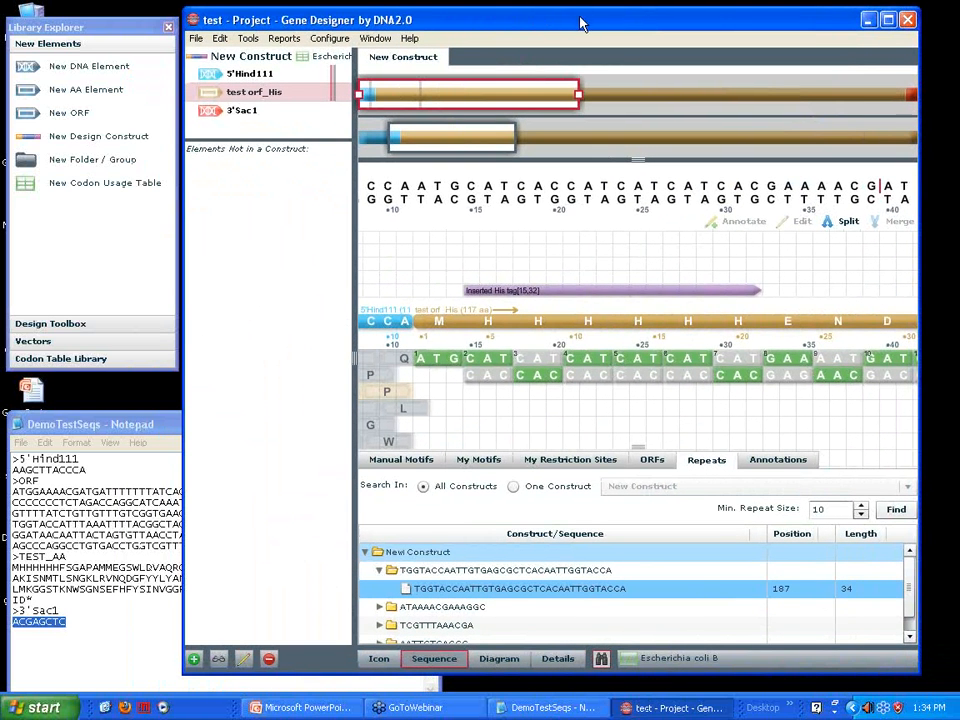
left_click_drag(436, 17, 449, 28)
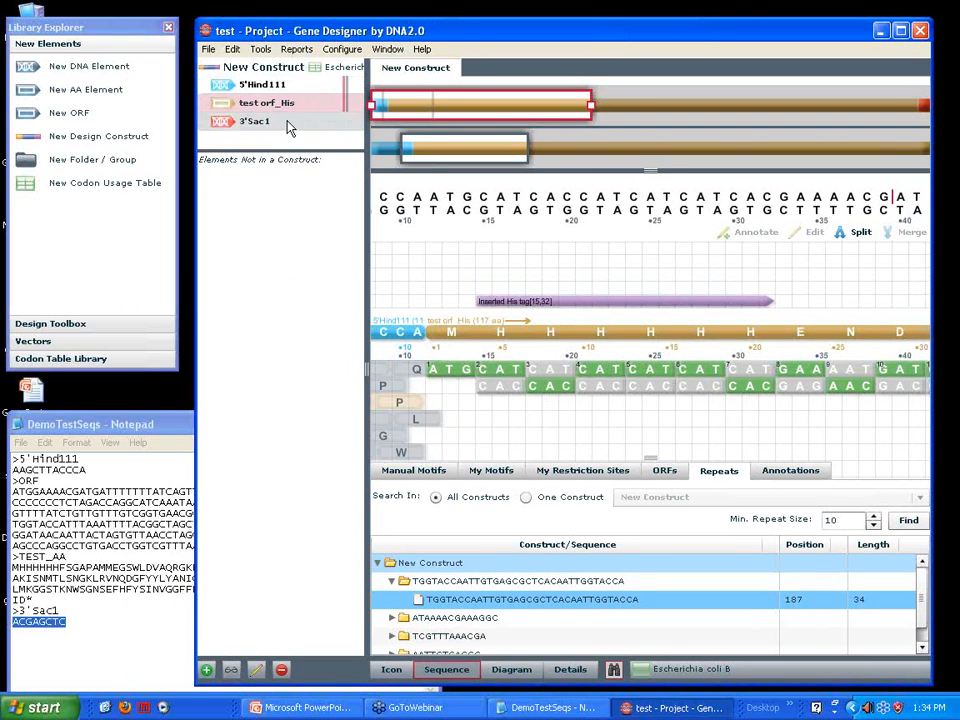
Add a new non-circular design construct named test2 to the project
left_click(207, 671)
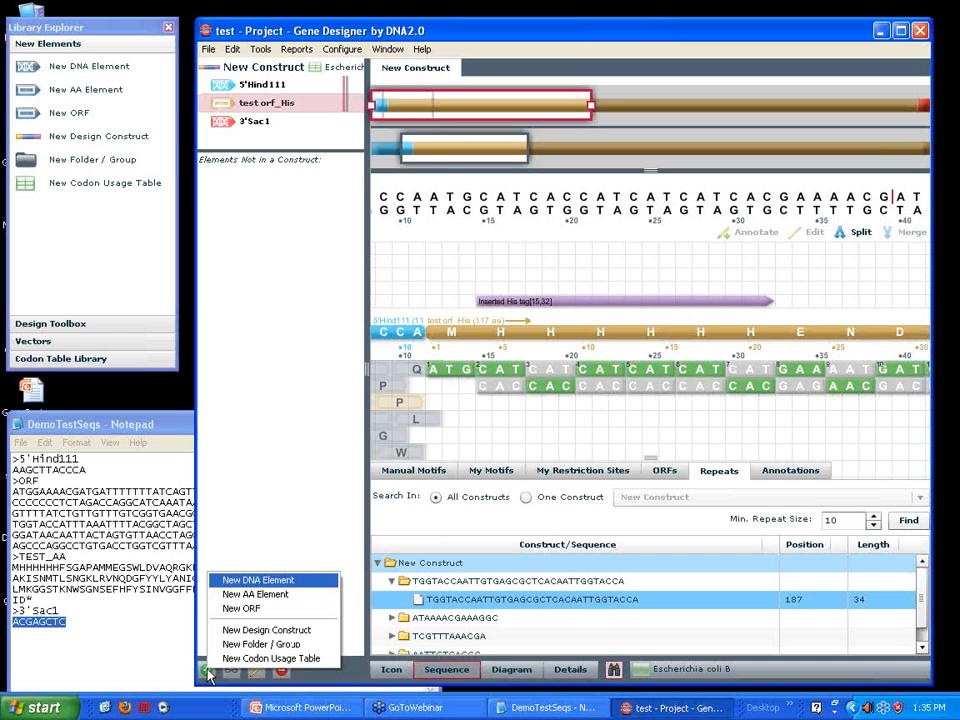
left_click(266, 630)
type("test")
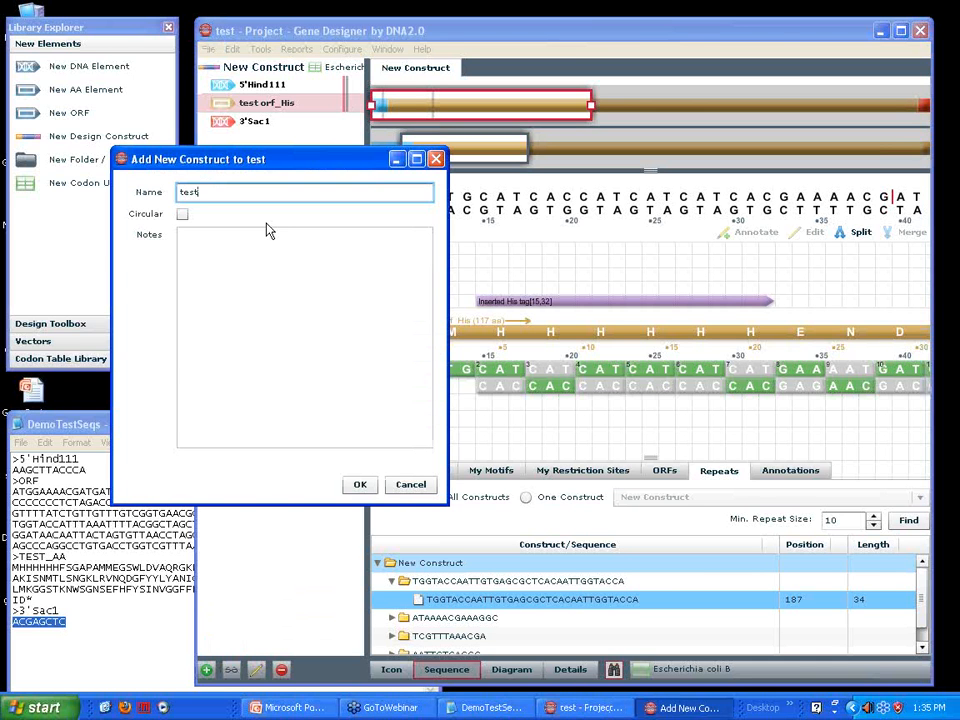
type("2")
left_click(357, 487)
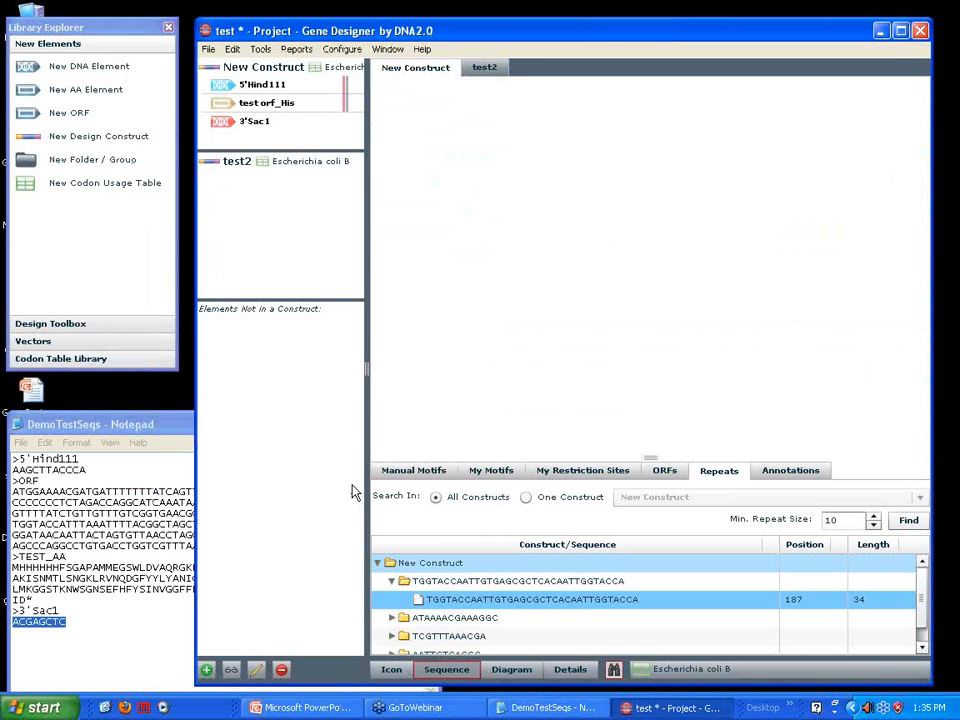
Add another design construct from the Library Explorer's new elements and name it test3
left_click_drag(30, 143, 257, 244)
type("test3")
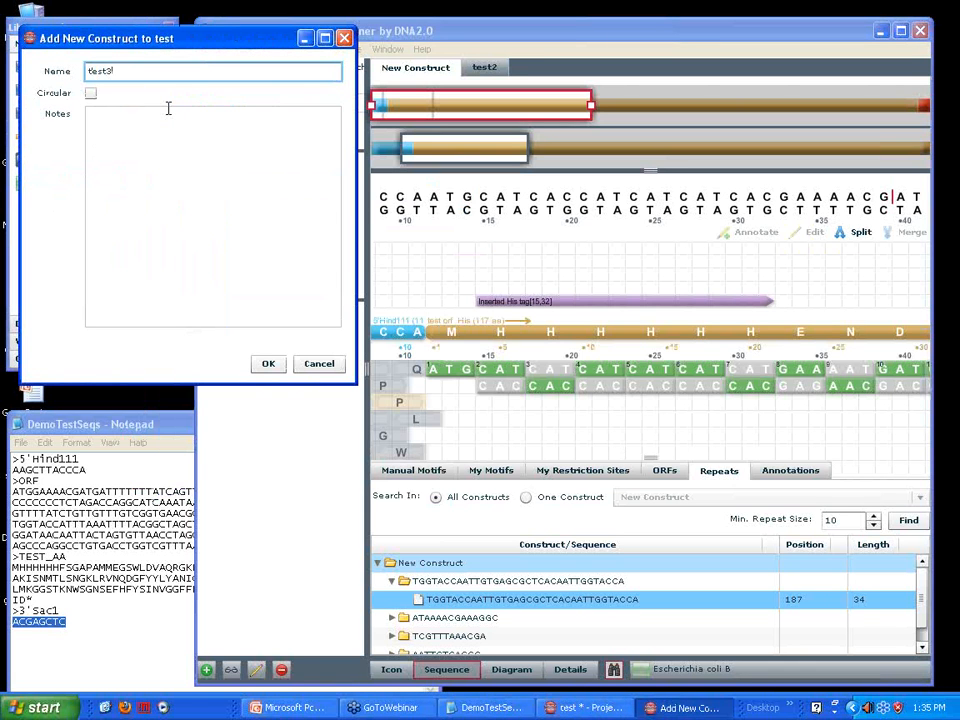
left_click(265, 364)
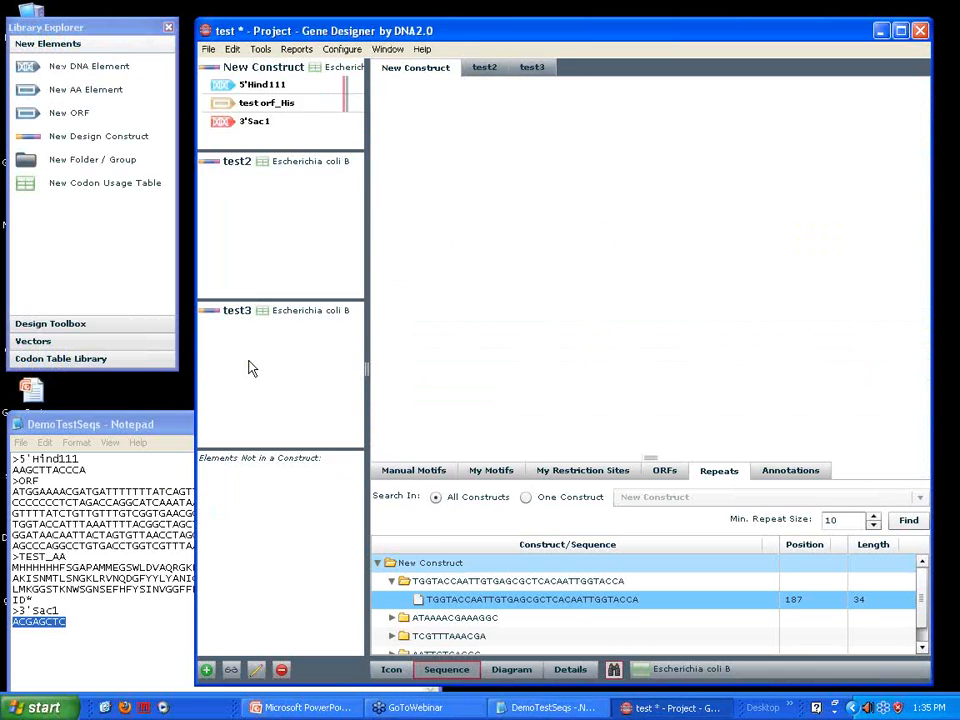
Copy the 5'Hind111, test orf_His and 3'Sac1 elements from New Construct into test2 in that order
left_click_drag(260, 83, 252, 198)
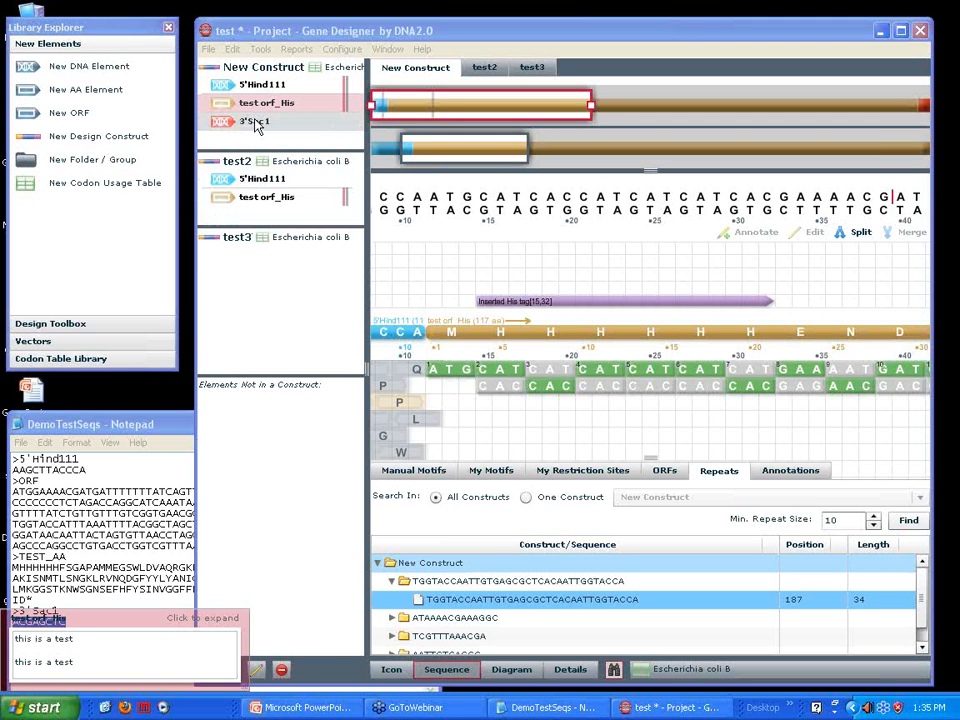
left_click_drag(256, 124, 266, 222)
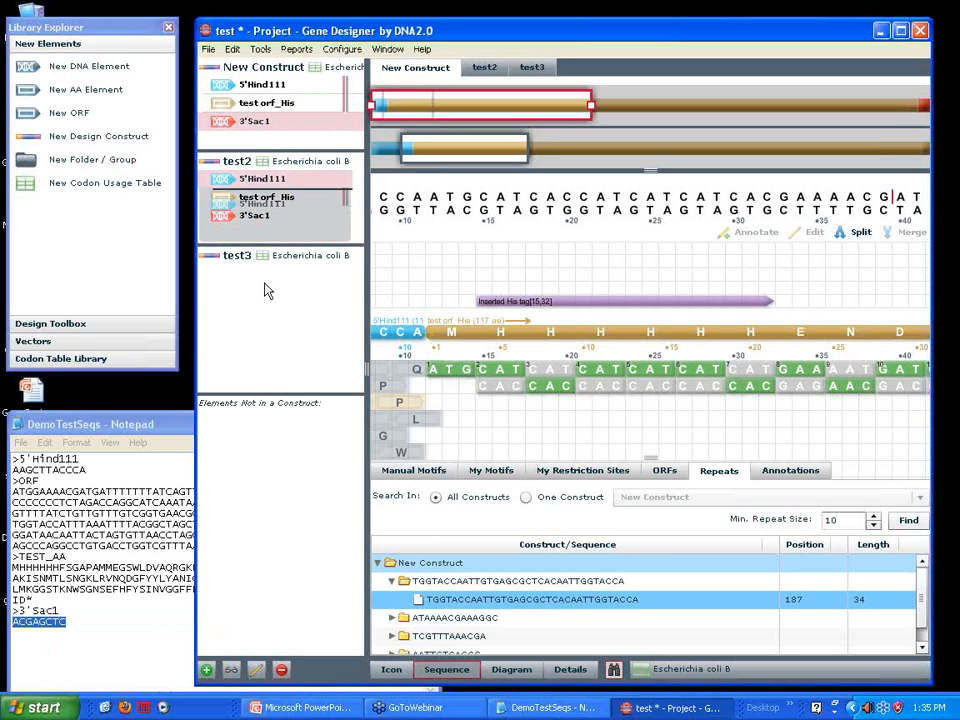
Copy 5'Hind111 from test2 into test3, and try to copy test orf_His there as well
left_click_drag(268, 291, 267, 289)
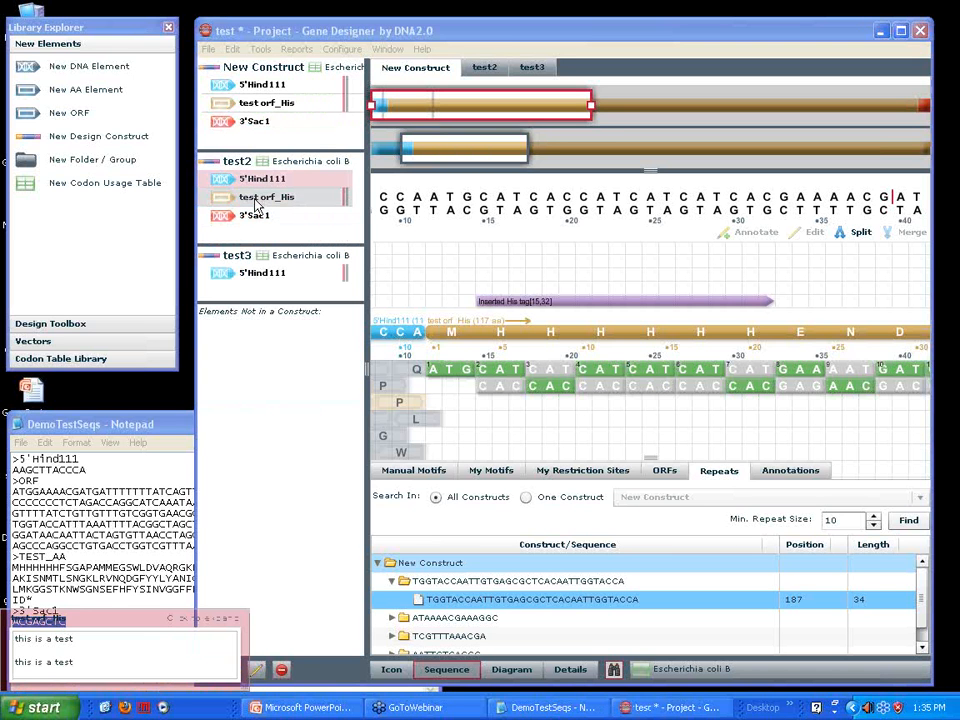
left_click(256, 203)
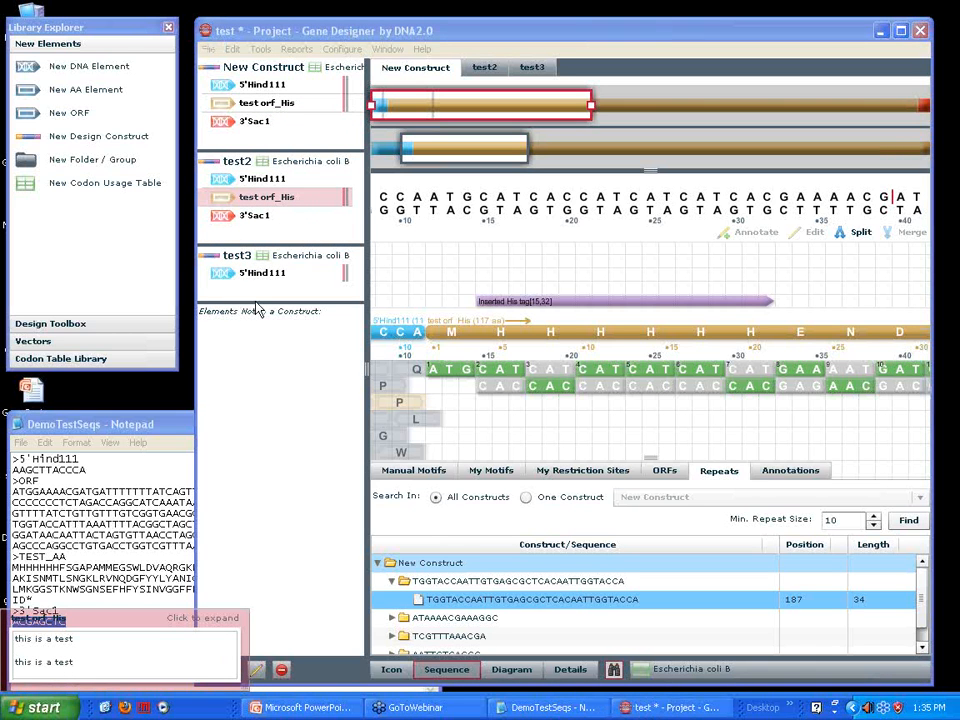
left_click(255, 291)
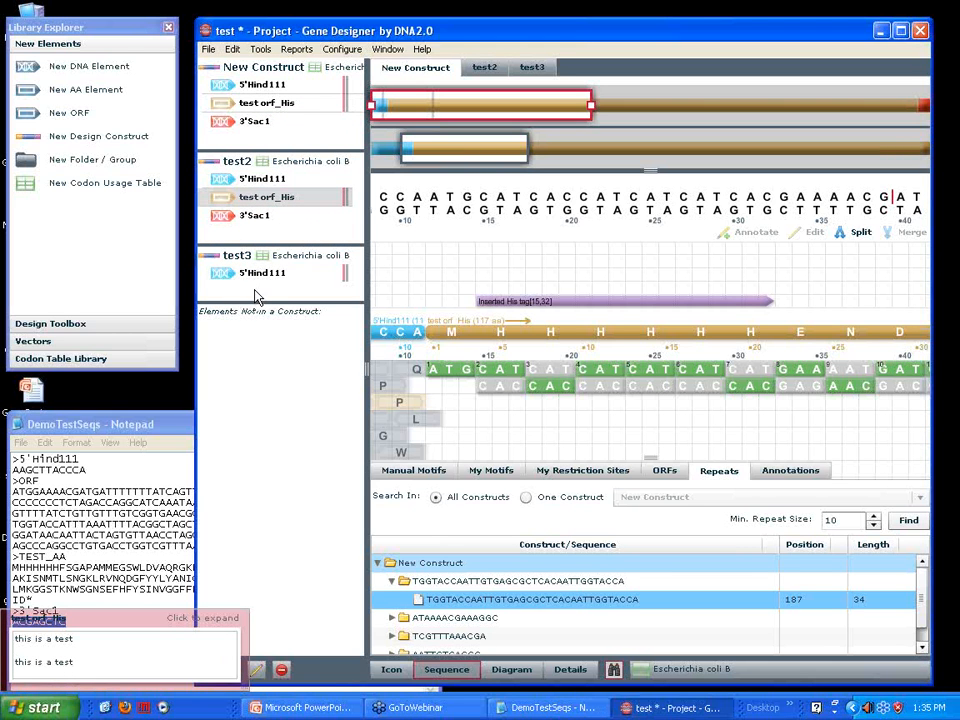
Show the test2 sequence and split test orf_His around the GCCGCA bases at positions 60 to 65
left_click(486, 68)
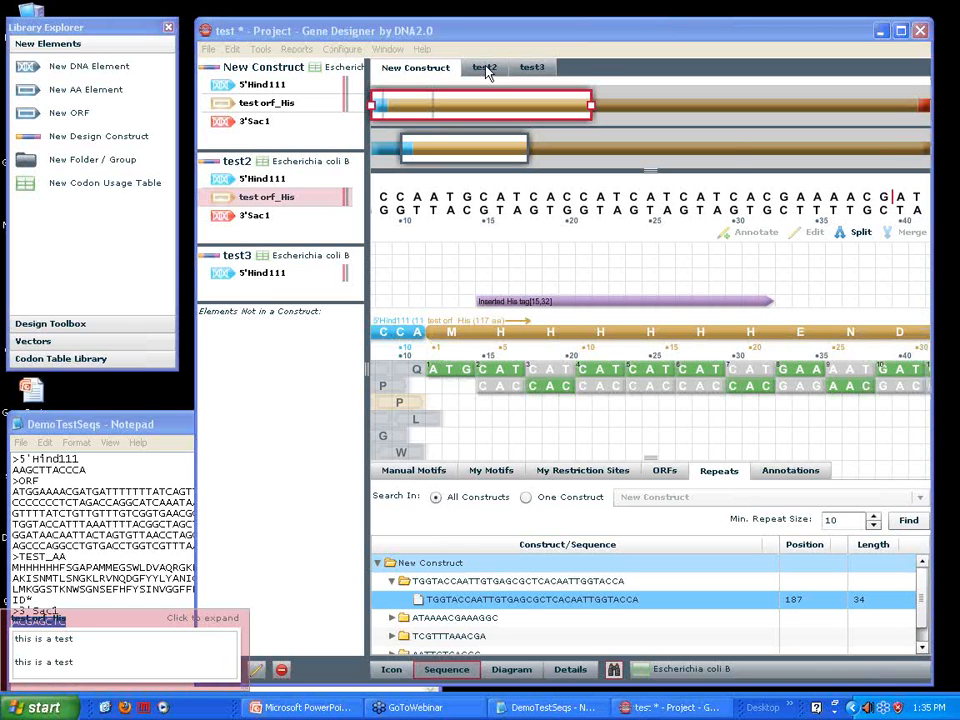
left_click(486, 68)
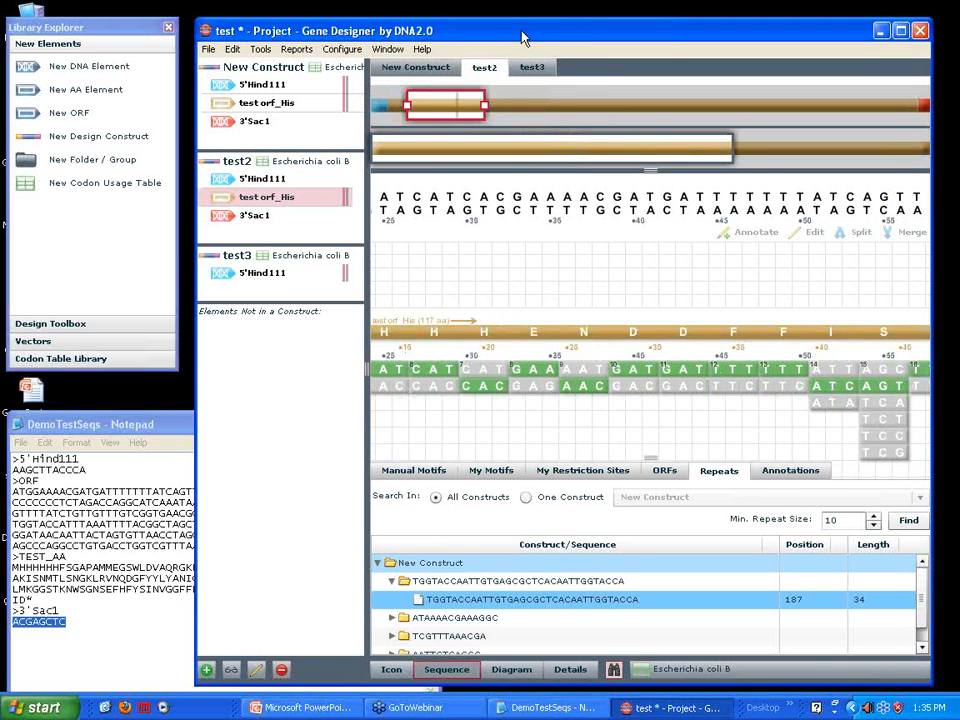
left_click_drag(520, 33, 502, 23)
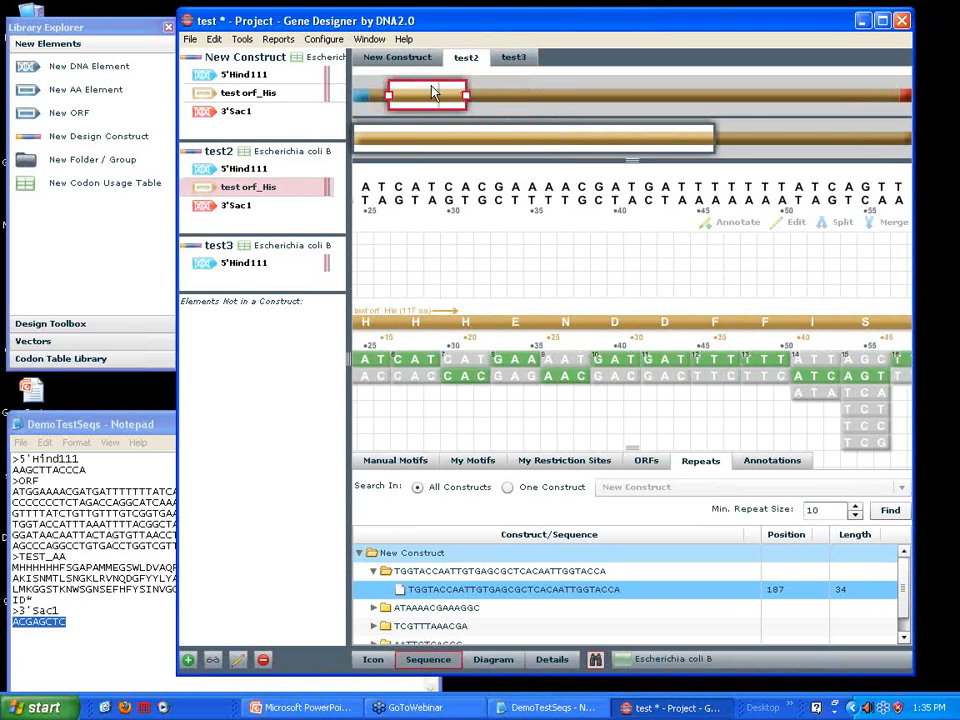
left_click_drag(445, 96, 493, 104)
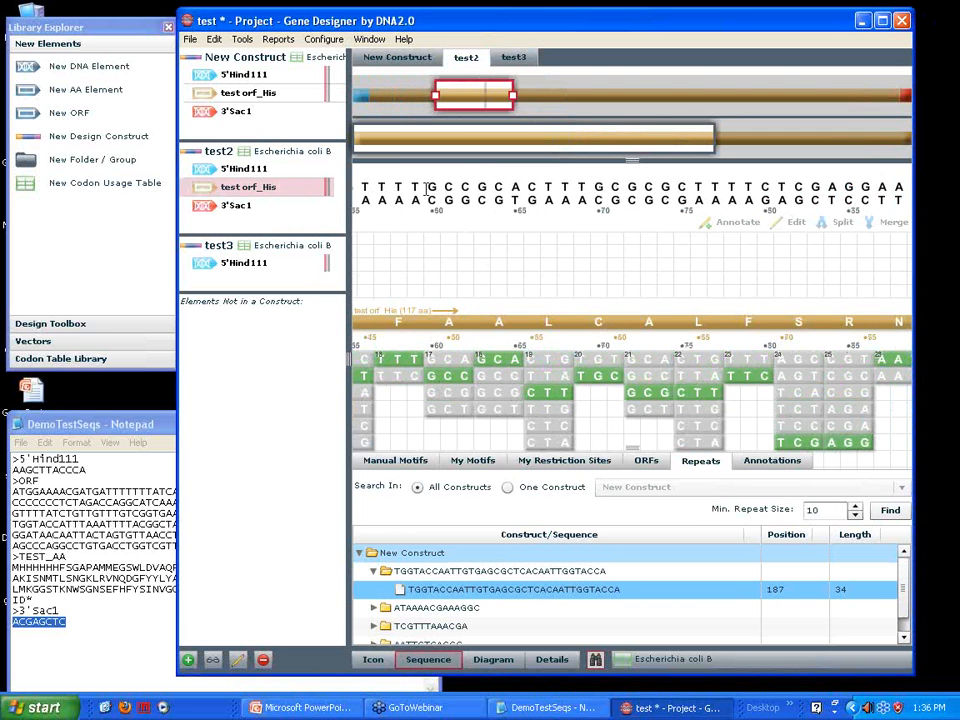
left_click_drag(430, 187, 504, 191)
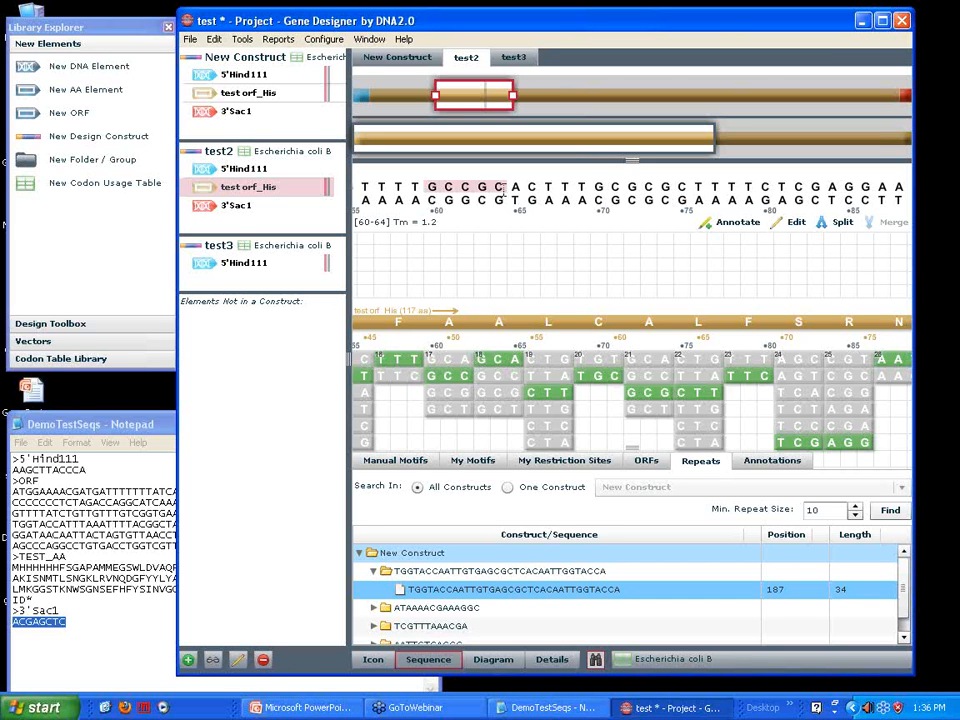
left_click_drag(515, 190, 522, 190)
left_click(843, 222)
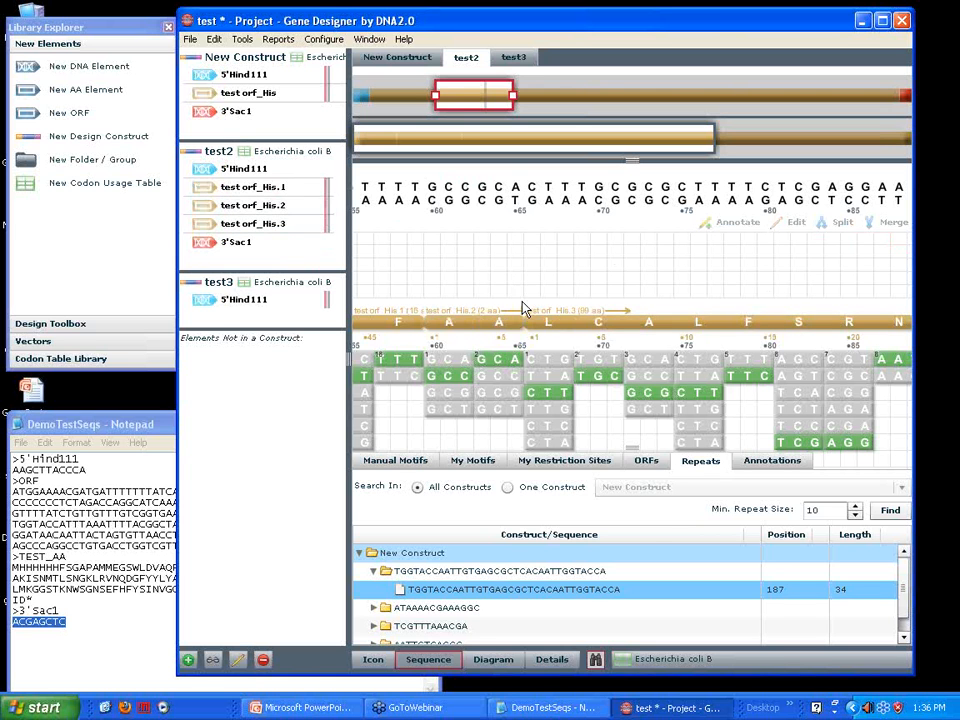
Change the amino acid sequence of test orf_His.2 in test2 to ss and assign the AGC codon to both serines
double_click(252, 213)
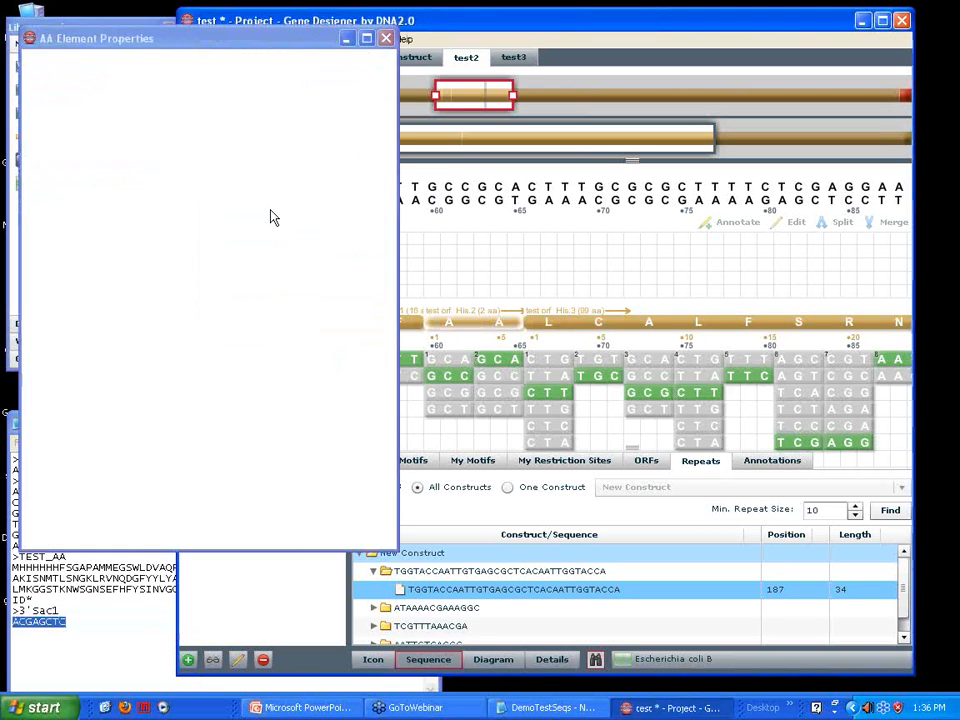
key("BackSpace")
key("BackSpace")
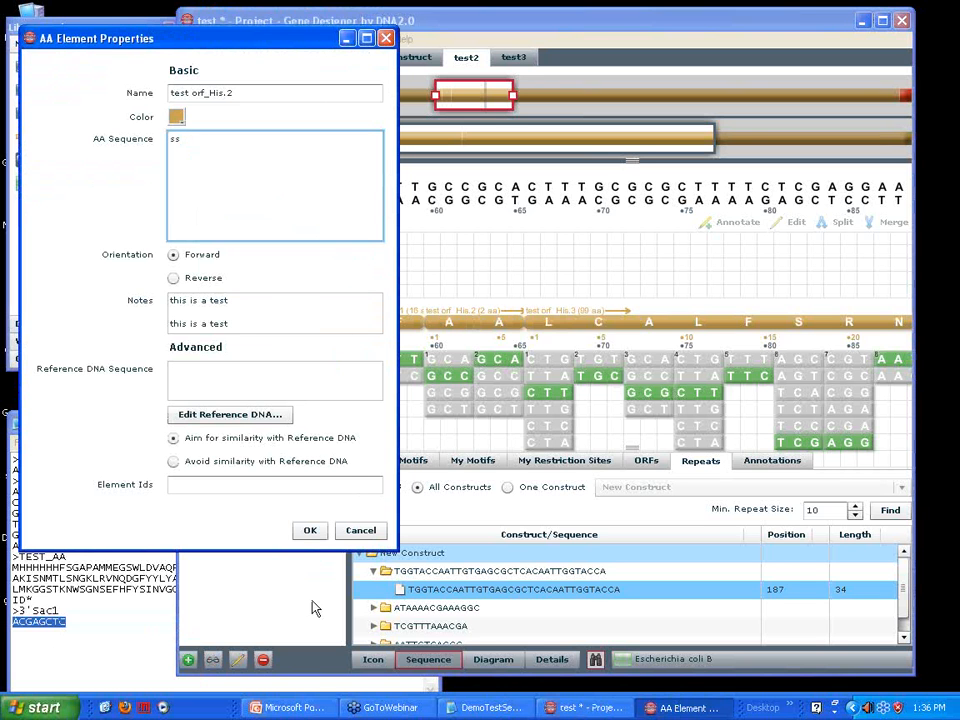
left_click(310, 530)
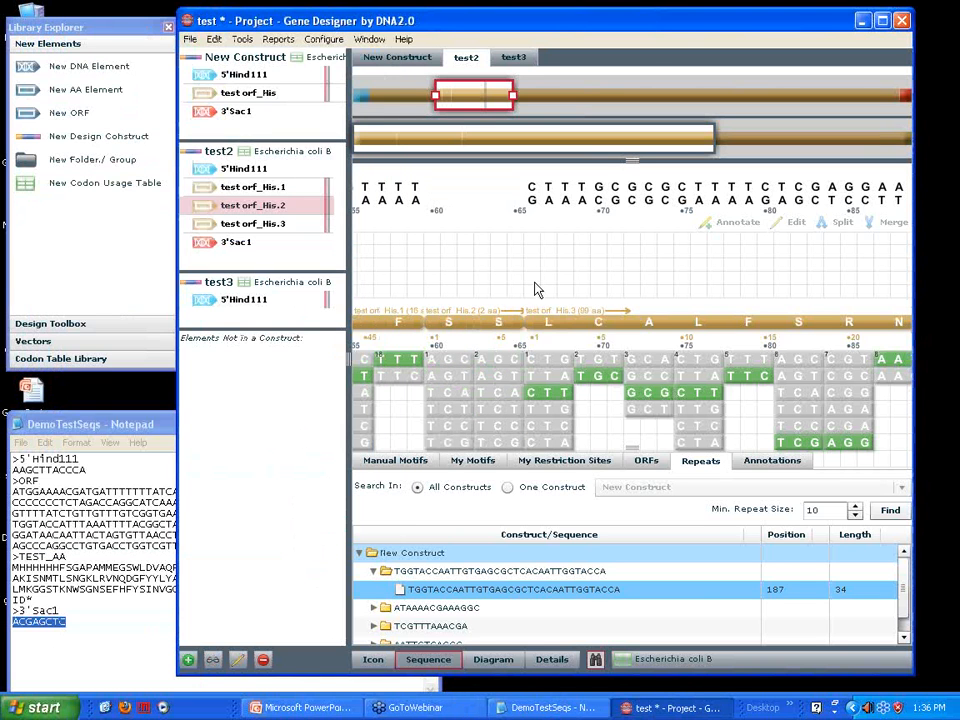
left_click(448, 362)
left_click(500, 362)
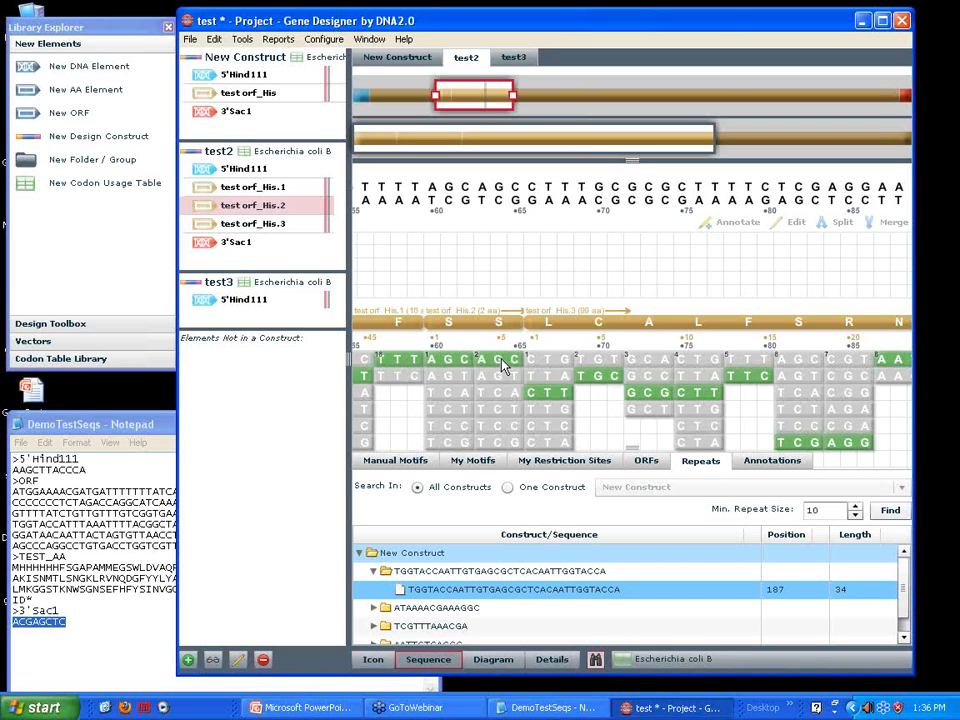
Annotate bases 61 to 65 of test2 with a forward General annotation named "245a to serine"
left_click_drag(445, 188, 518, 187)
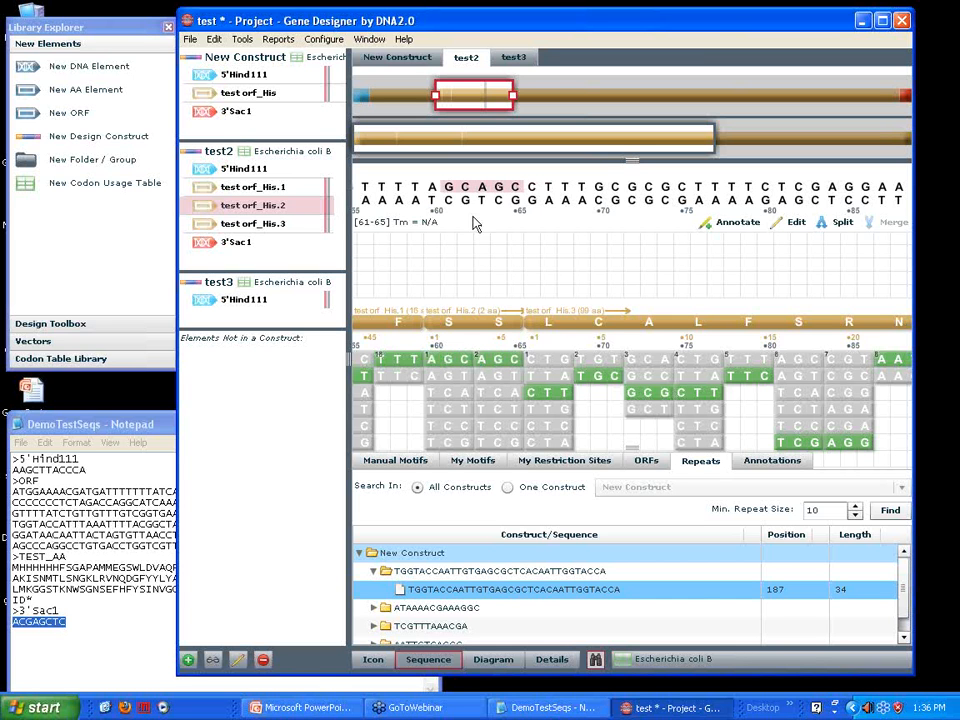
left_click(733, 226)
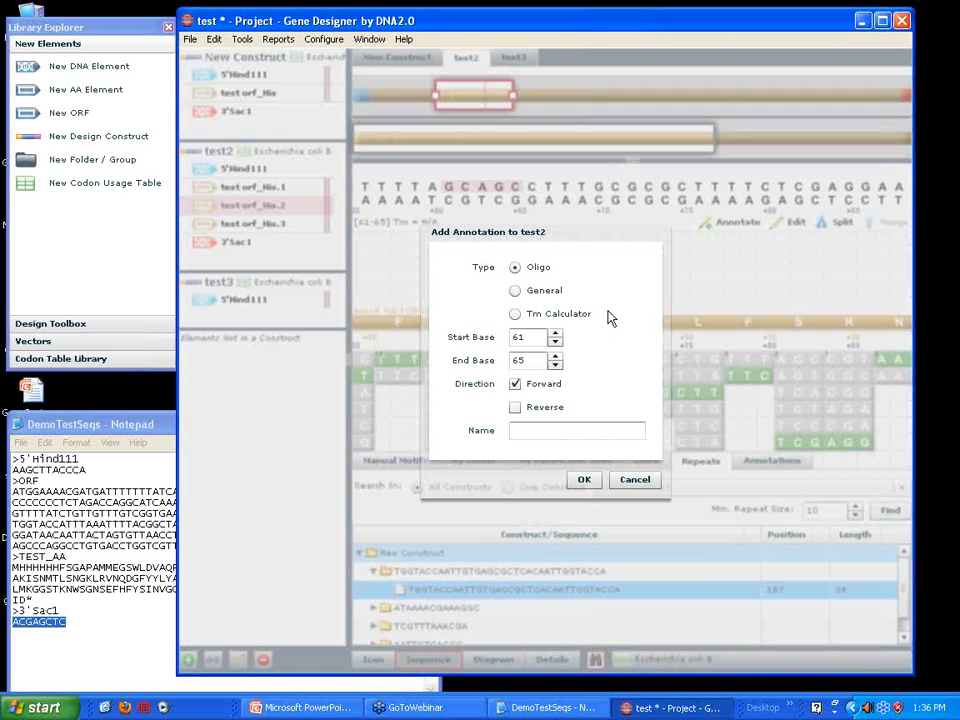
left_click(515, 291)
left_click(531, 431)
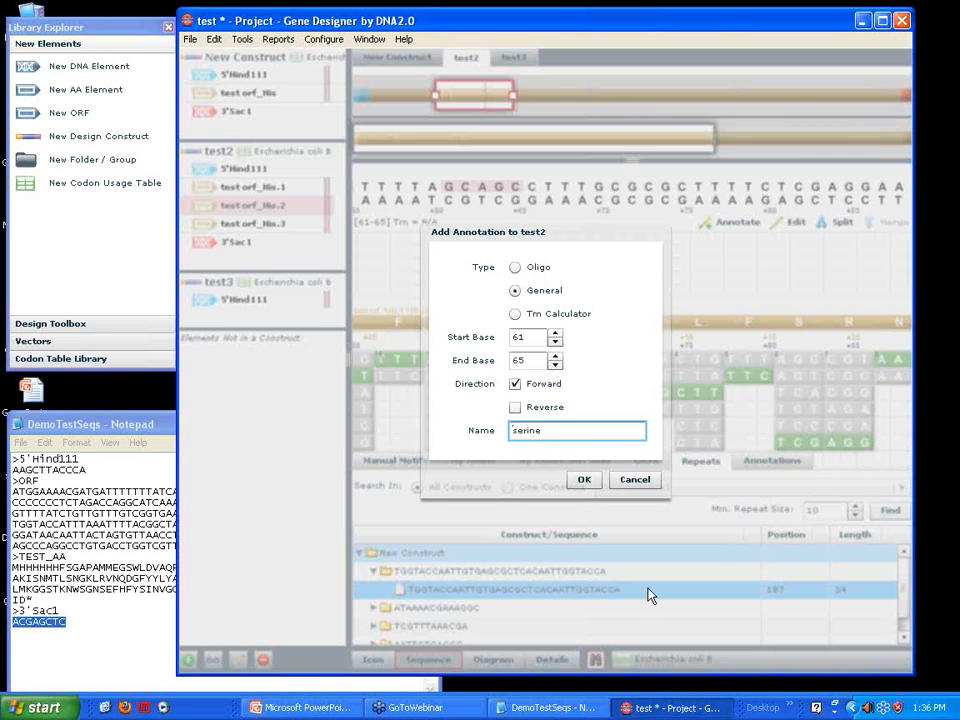
type("245a to")
left_click(585, 481)
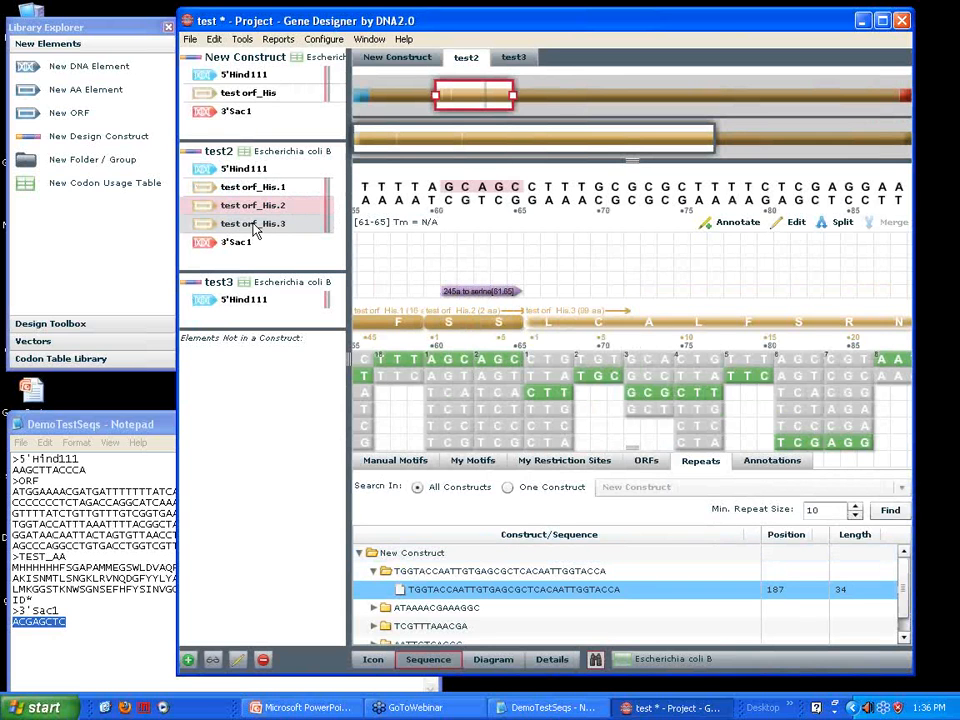
Merge test orf_His.1, test orf_His.2 and test orf_His.3 in test2 into a single element
mouse_move(253, 230)
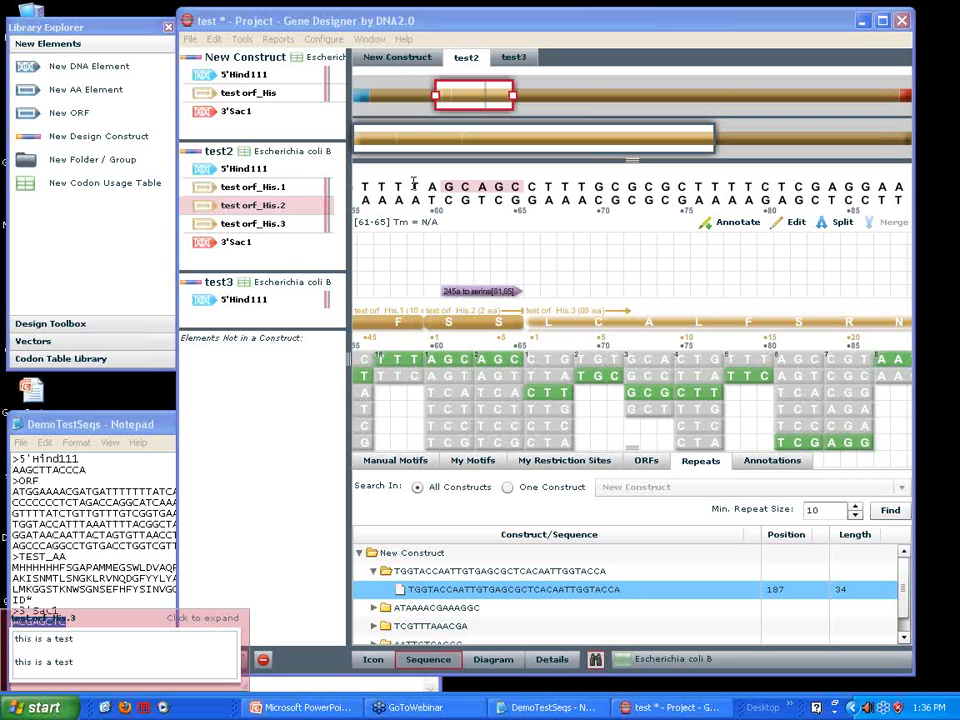
left_click(890, 222)
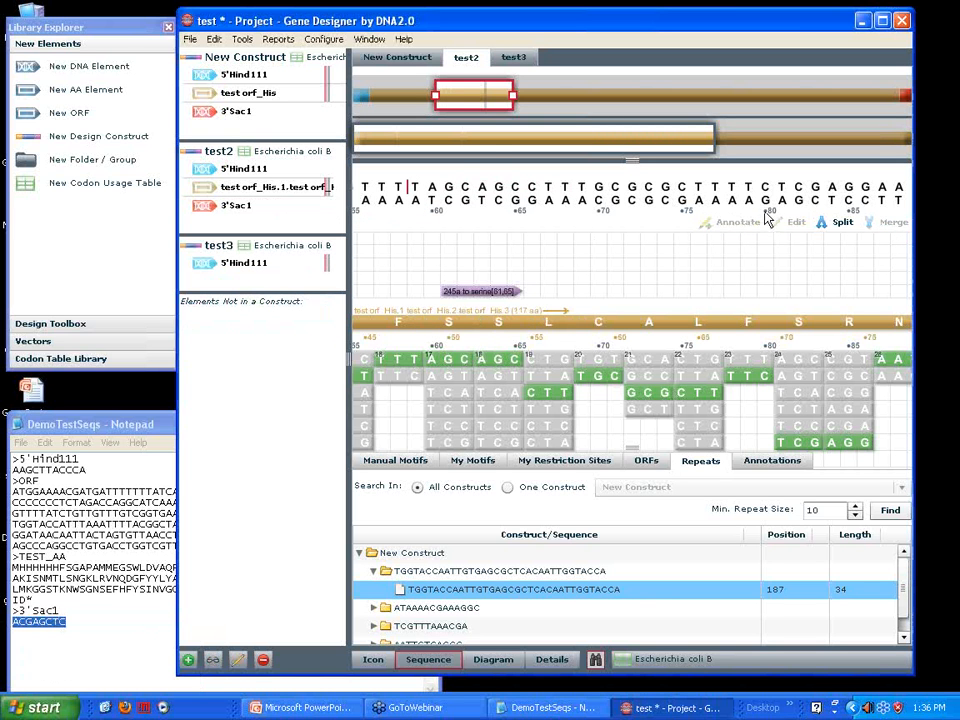
mouse_move(457, 93)
left_mouse_down()
mouse_move(405, 95)
mouse_move(469, 95)
left_mouse_up()
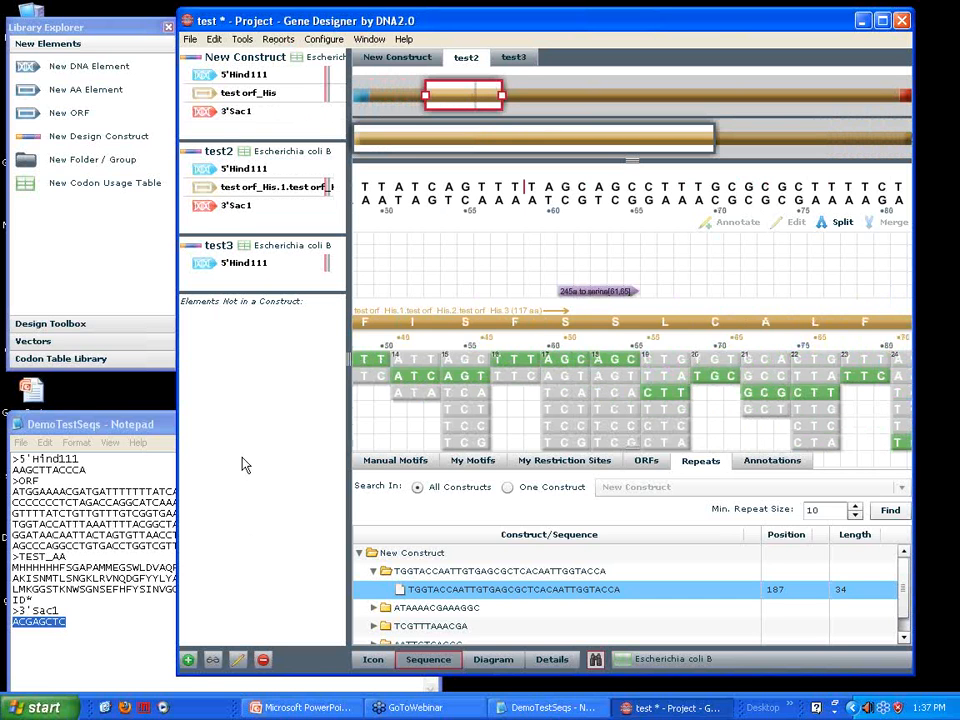
Review the parameters available for a Text Report, and close it without generating a report
left_click(282, 41)
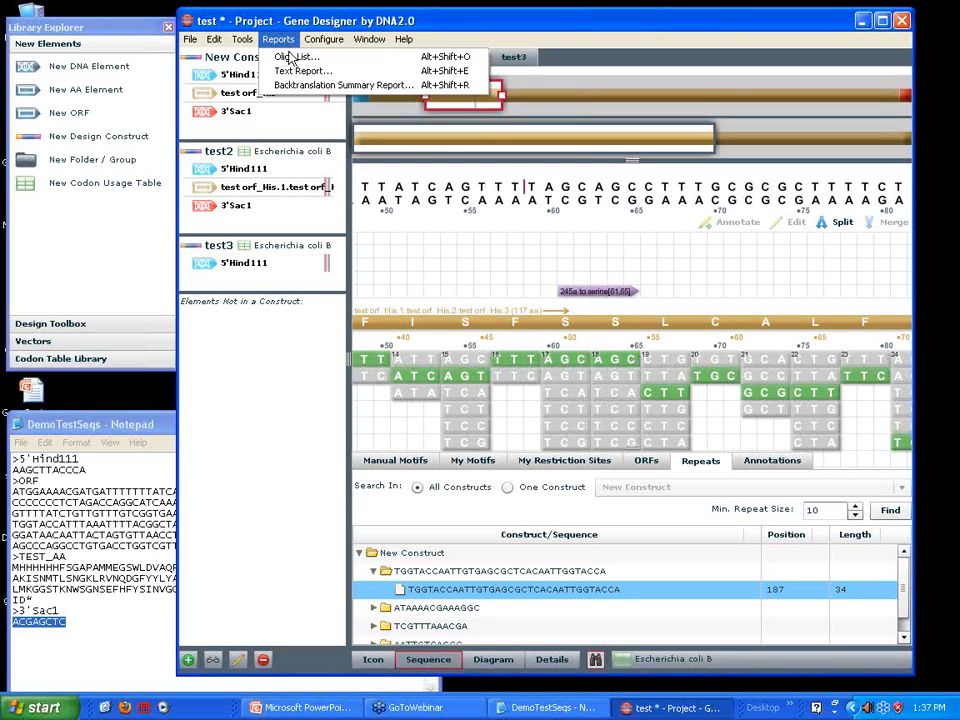
left_click(297, 72)
scroll(398, 470, "down", 1)
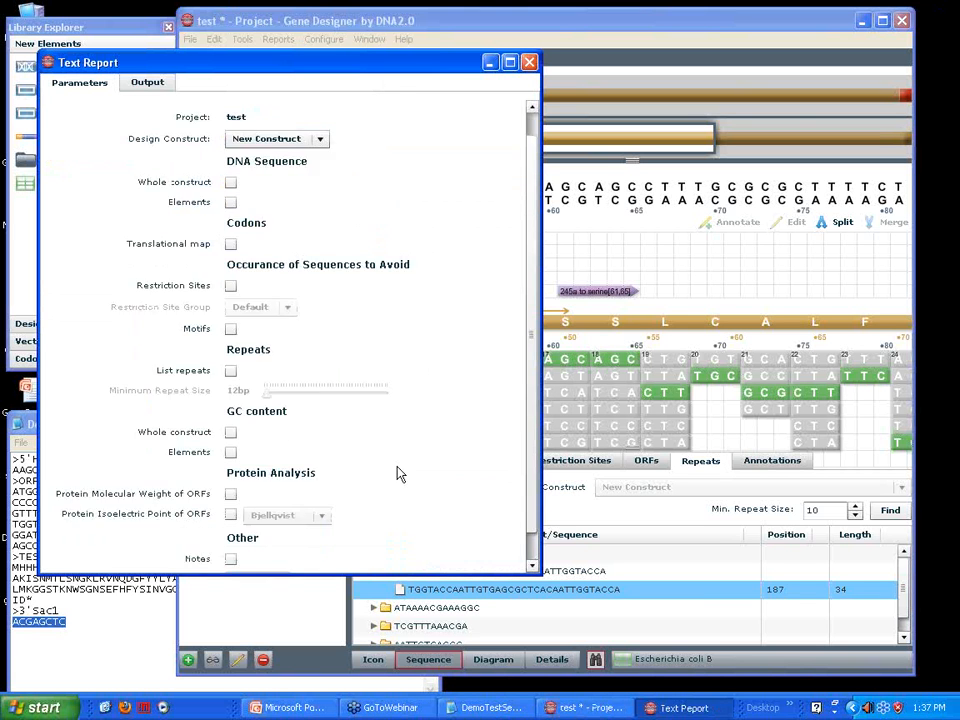
left_click(530, 63)
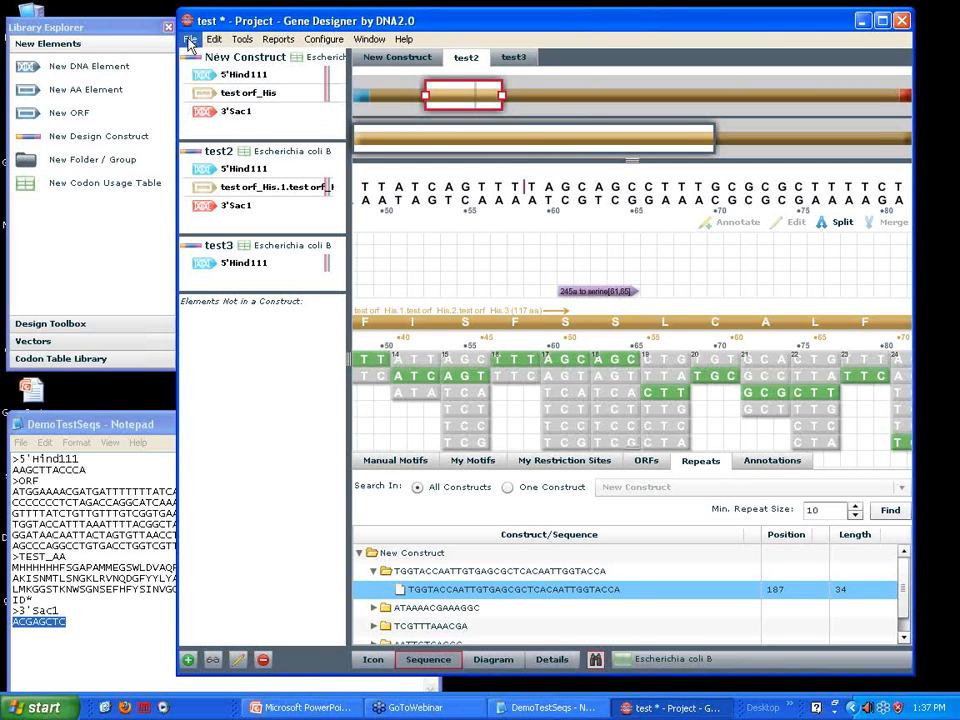
left_click_drag(298, 30, 303, 34)
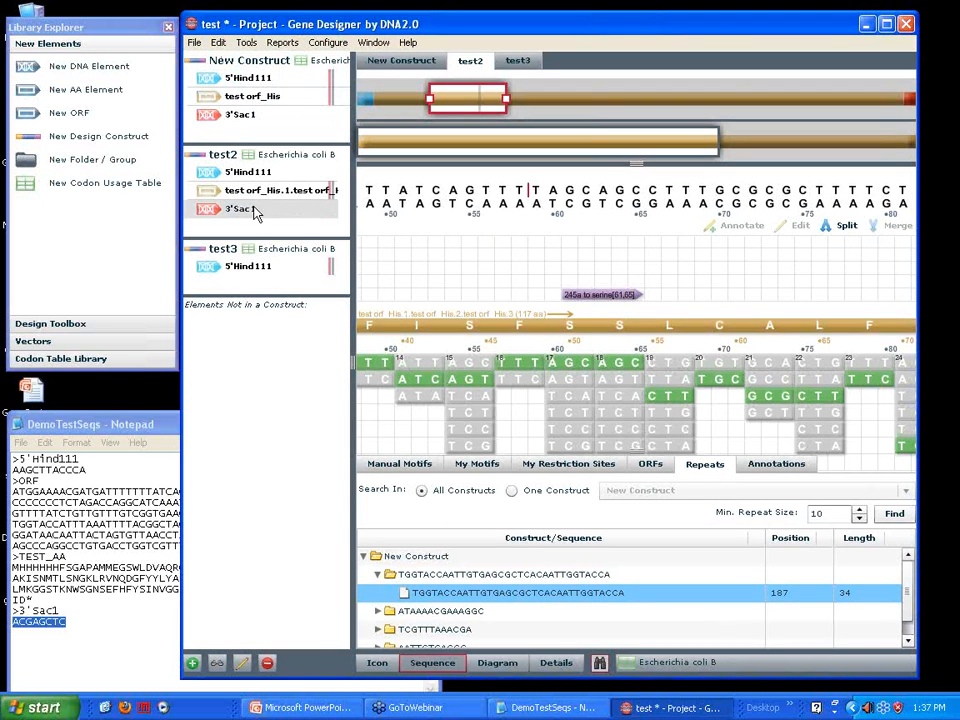
Undo the last merge of the test orf_His elements in test2
left_click(218, 44)
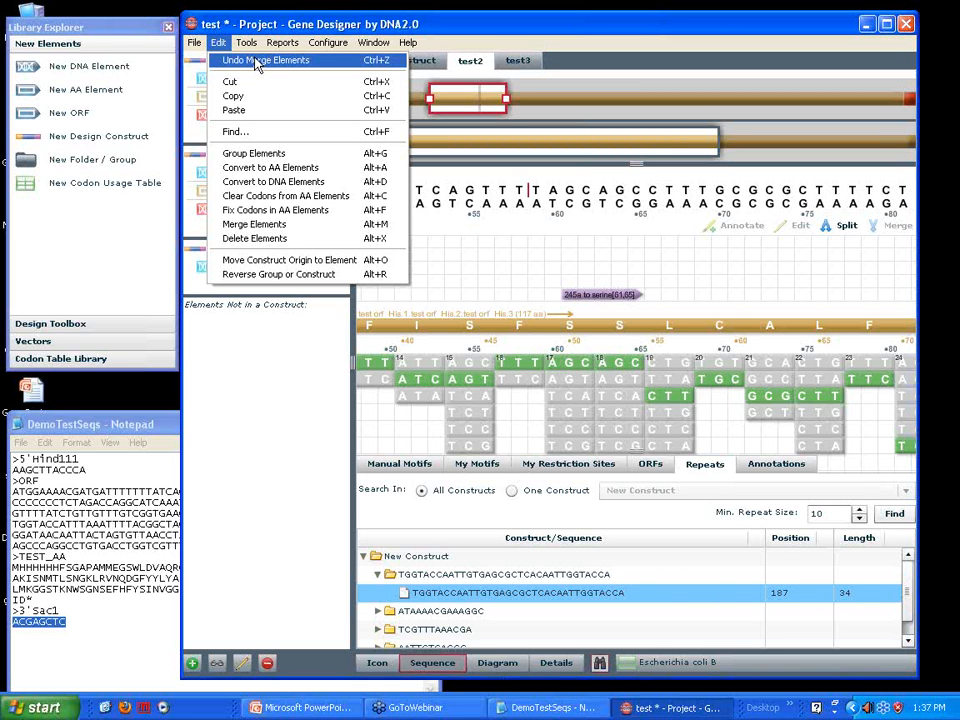
left_click(258, 62)
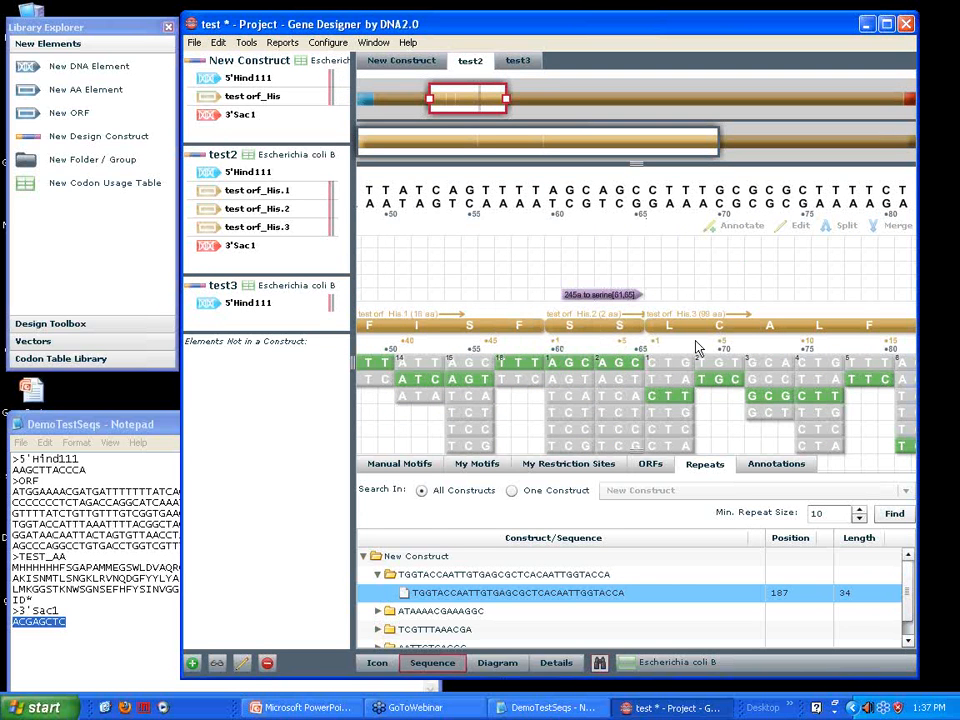
Merge the three test orf_His parts of test2 by selecting bases 58 to 70 across their boundaries
left_click_drag(521, 190, 705, 202)
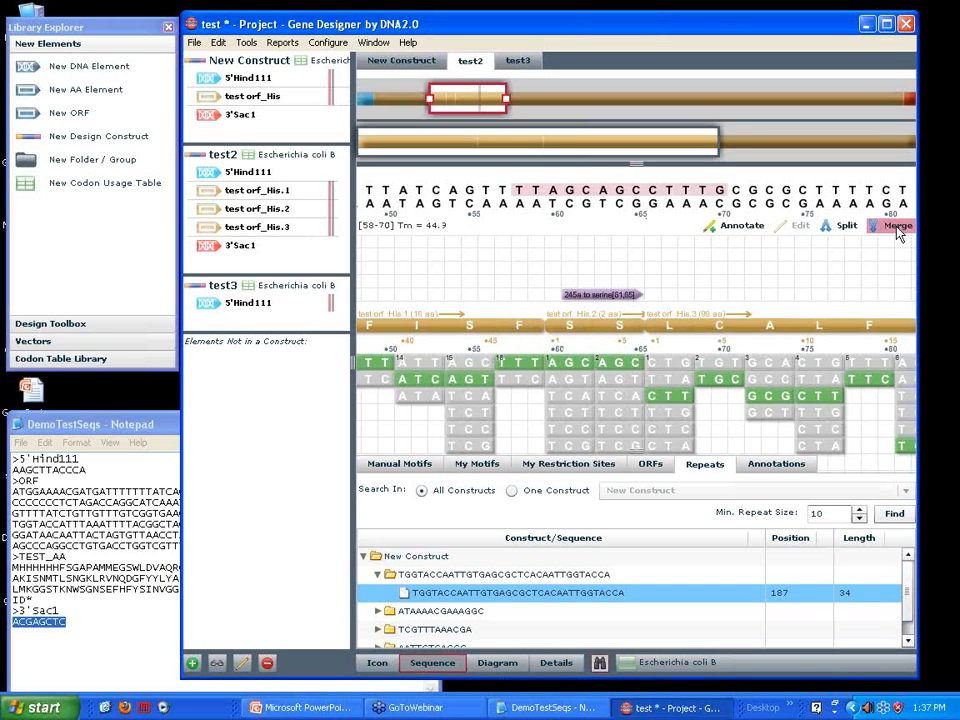
left_click(896, 227)
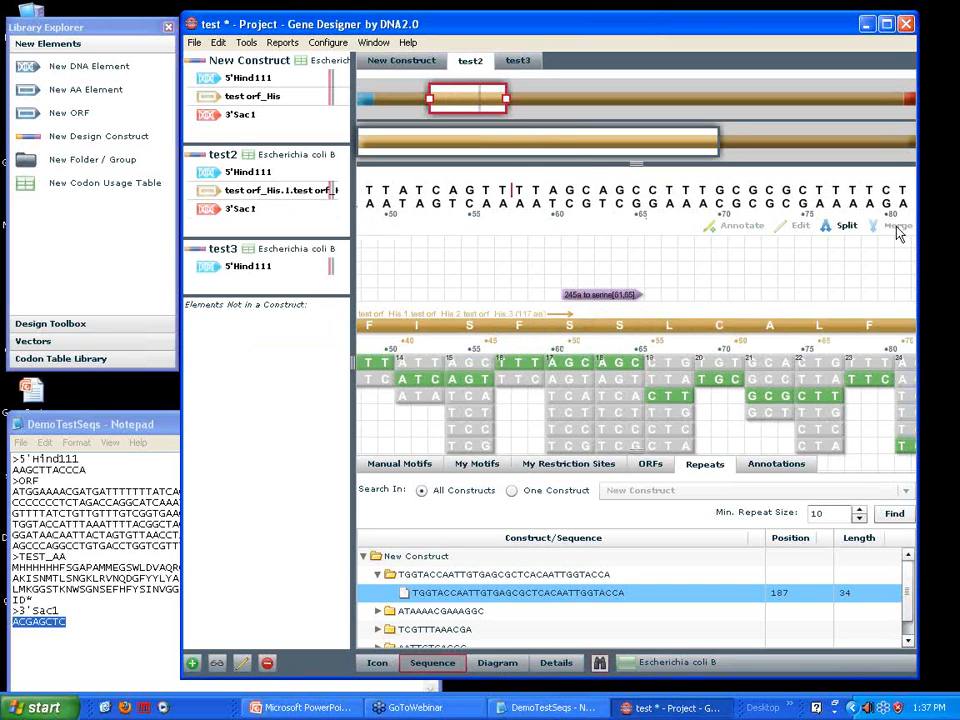
left_click(218, 42)
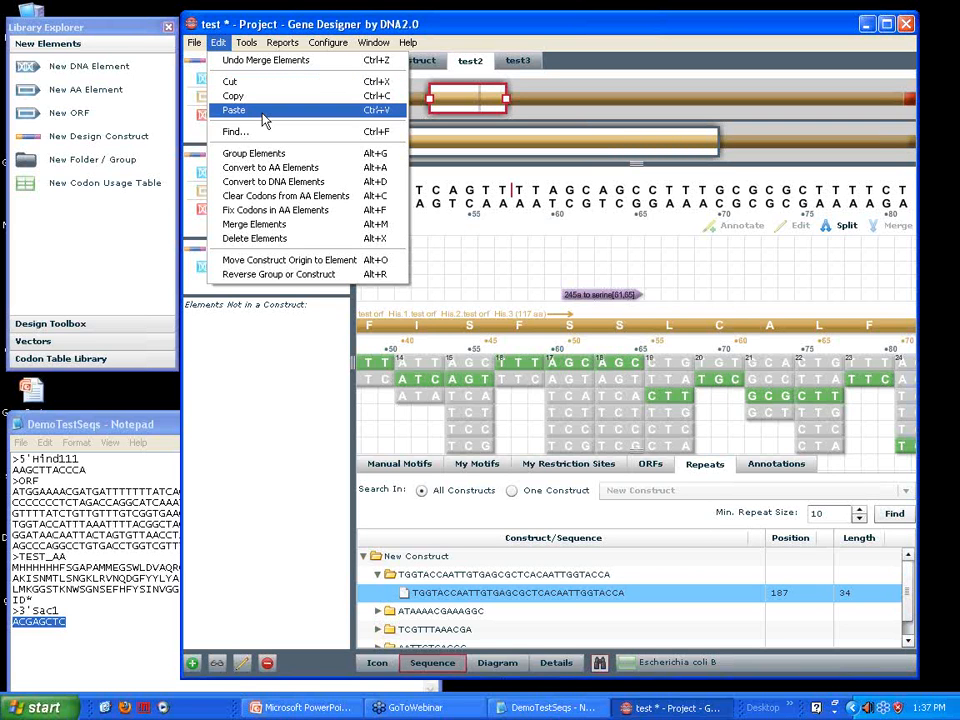
left_click(271, 137)
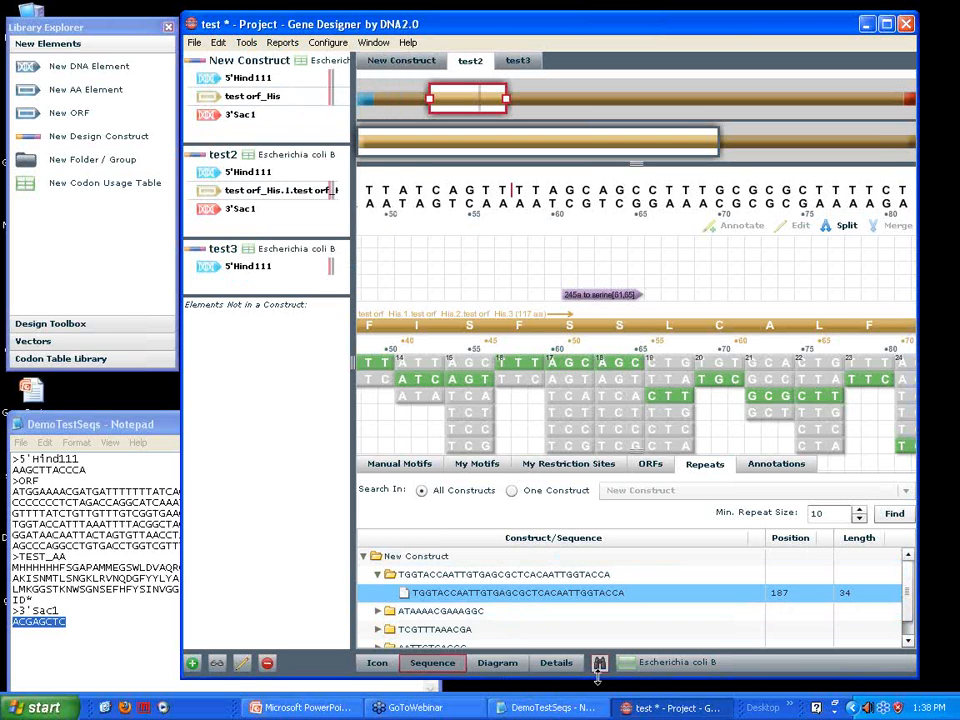
left_click(218, 43)
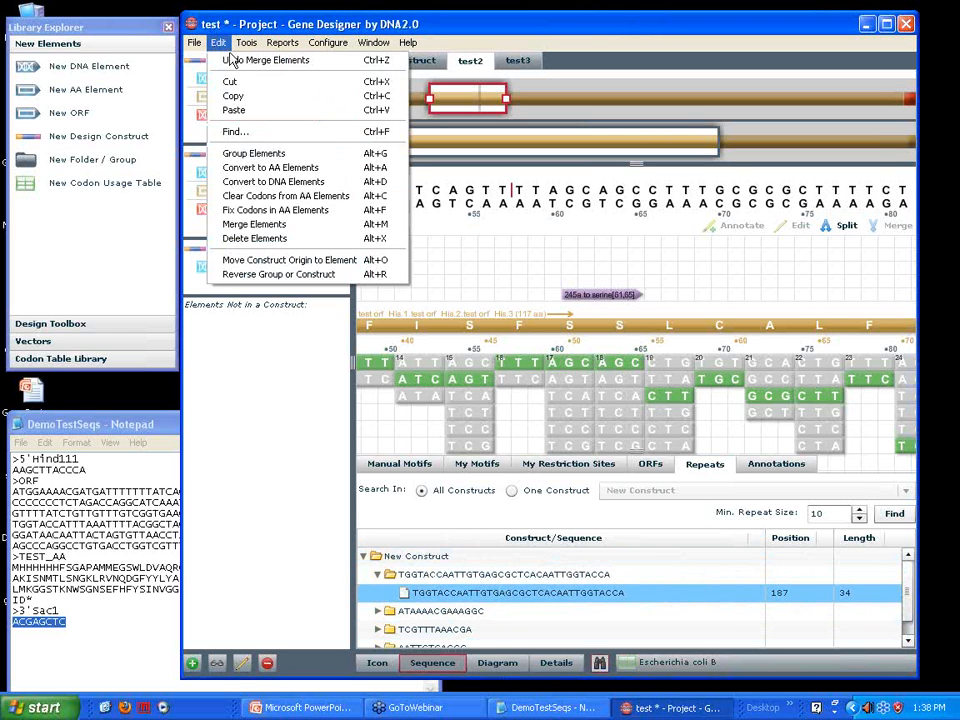
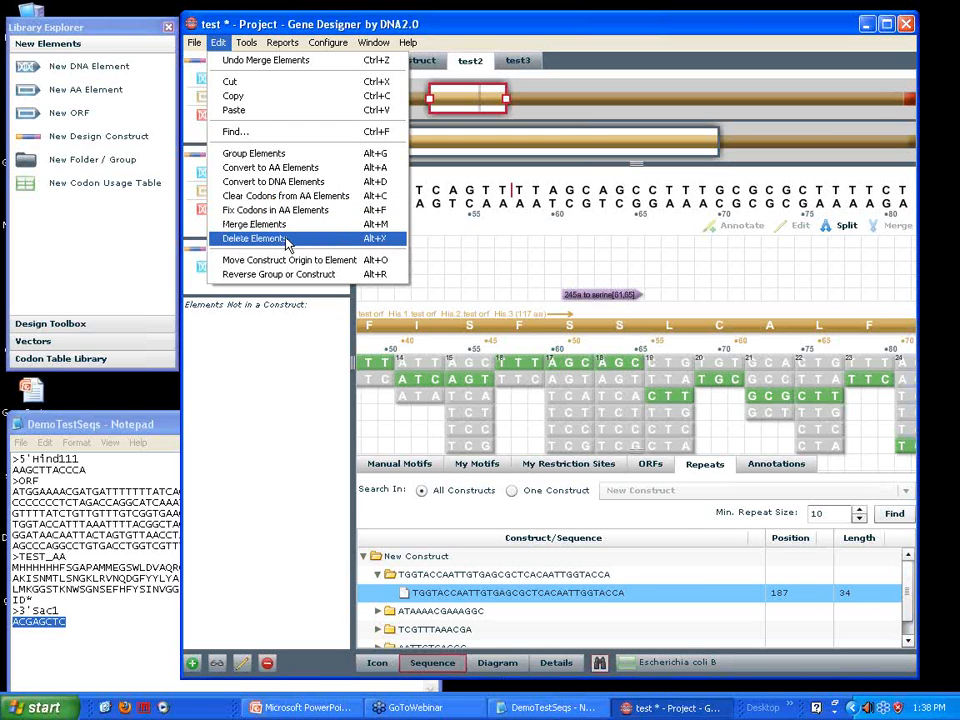
Clear the codons from the test orf_His element in New Construct
left_click(249, 480)
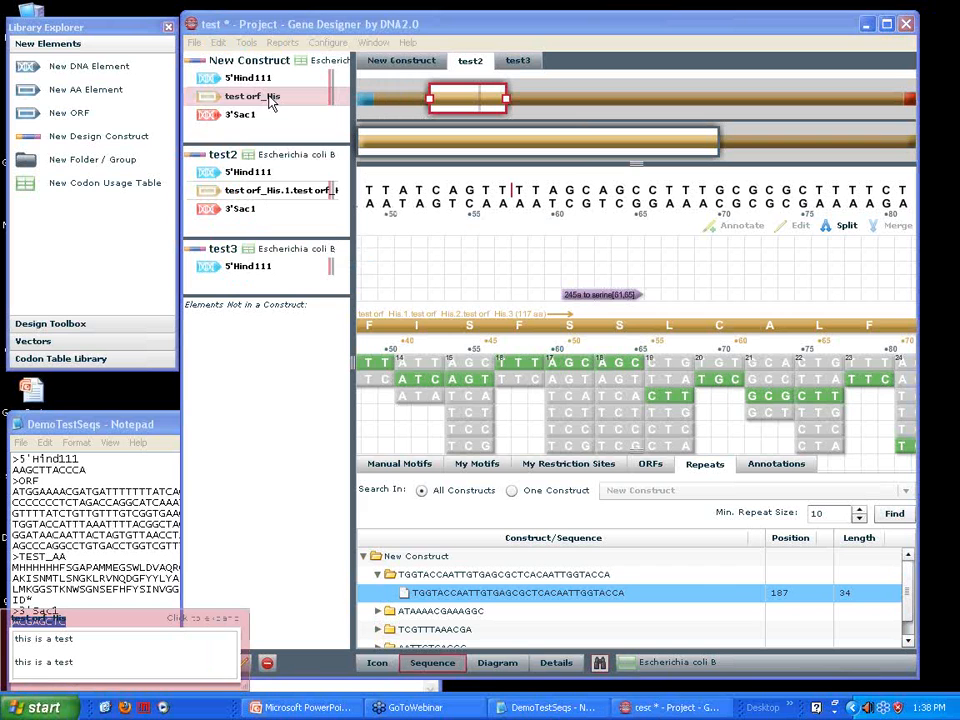
left_click(383, 66)
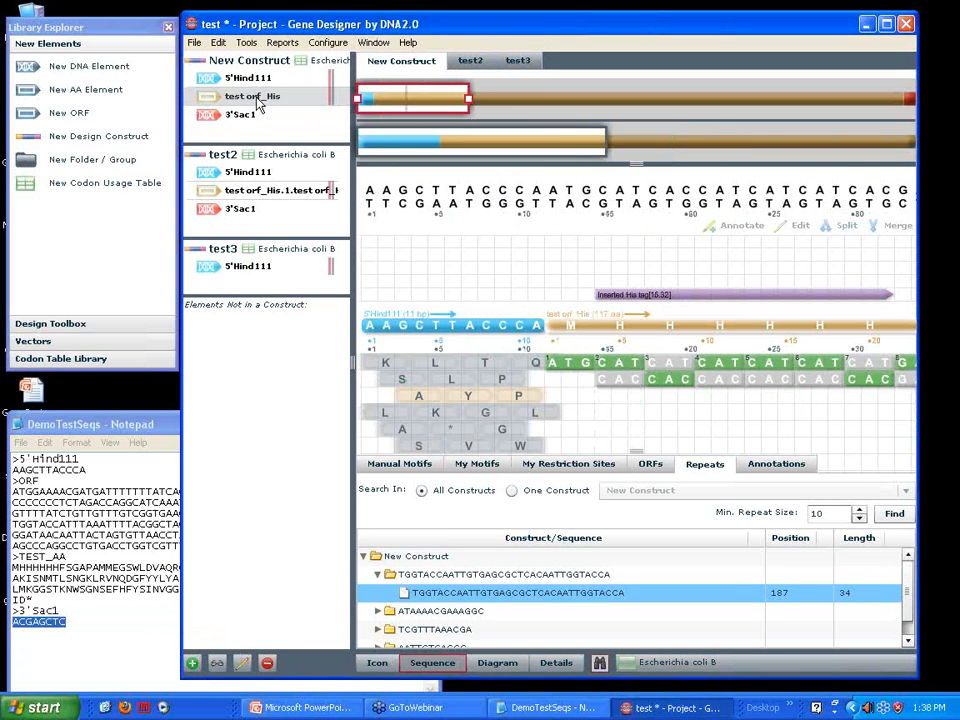
left_click(219, 44)
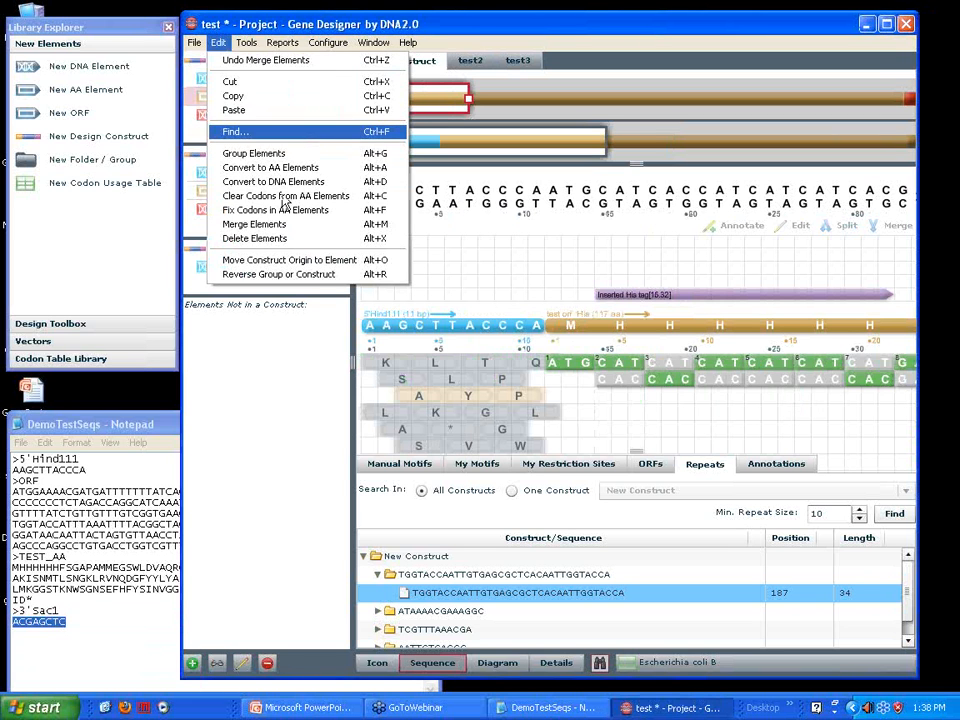
left_click(284, 197)
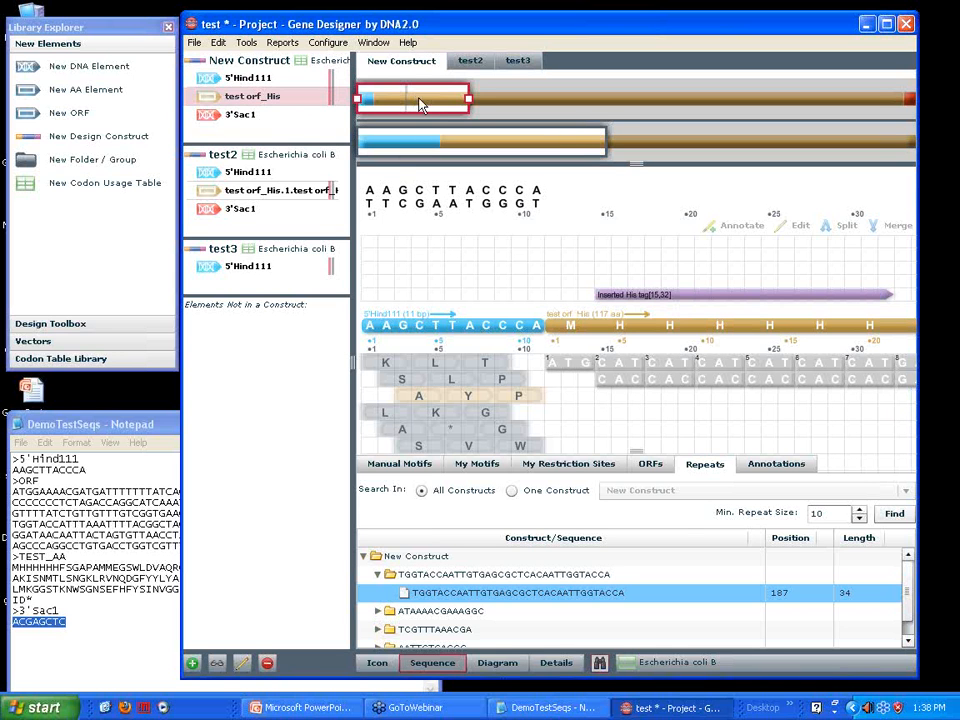
Open the My Restriction Sites configuration and add a new group alongside the Default group
left_click(247, 43)
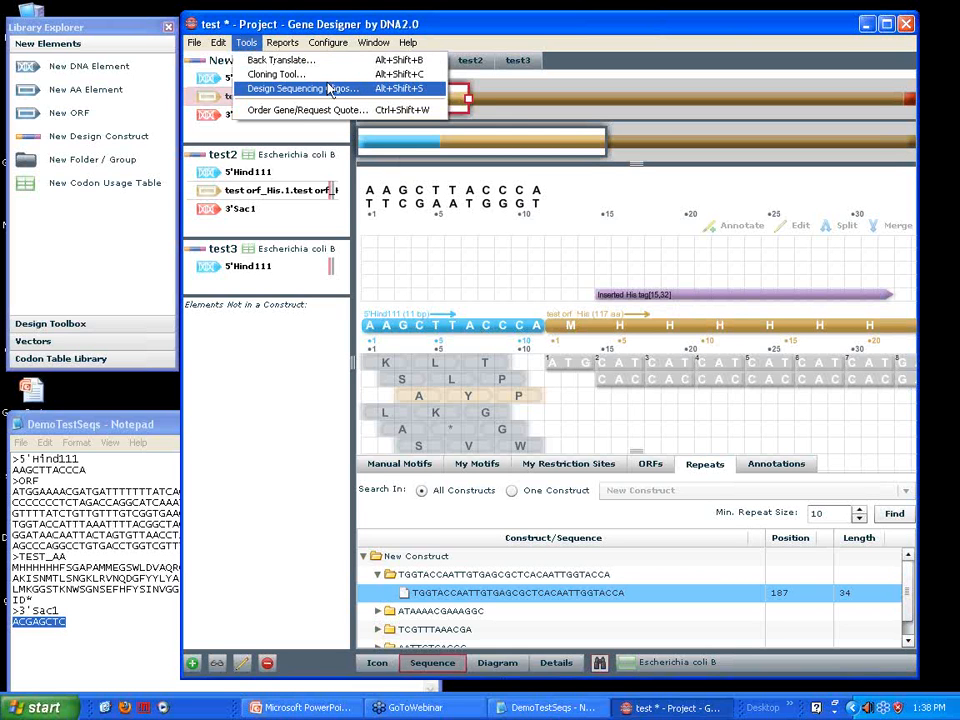
mouse_move(325, 46)
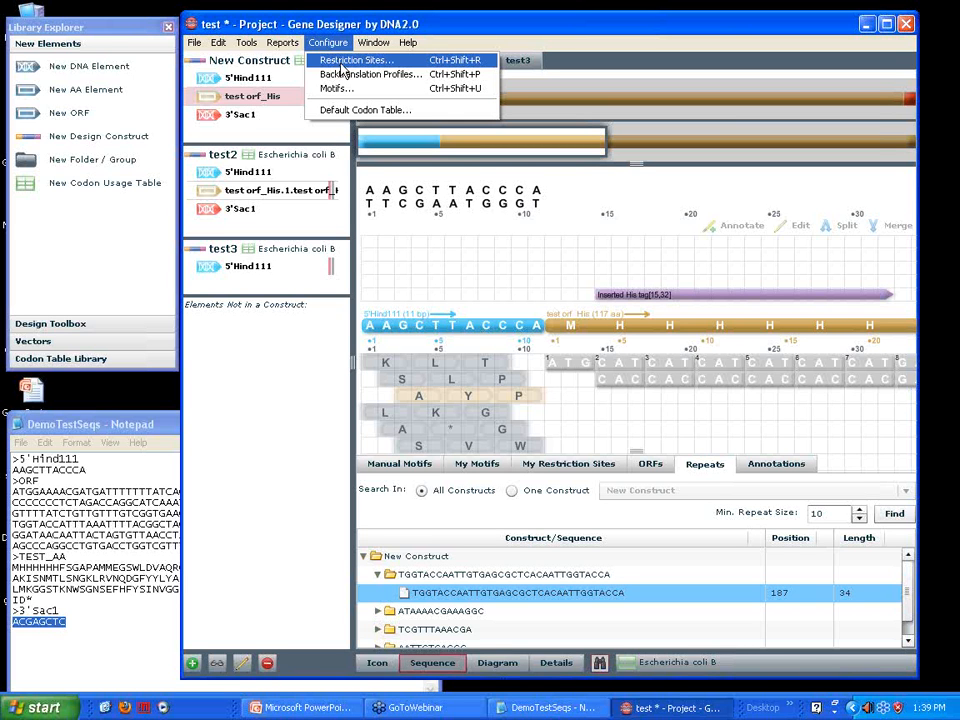
left_click(344, 68)
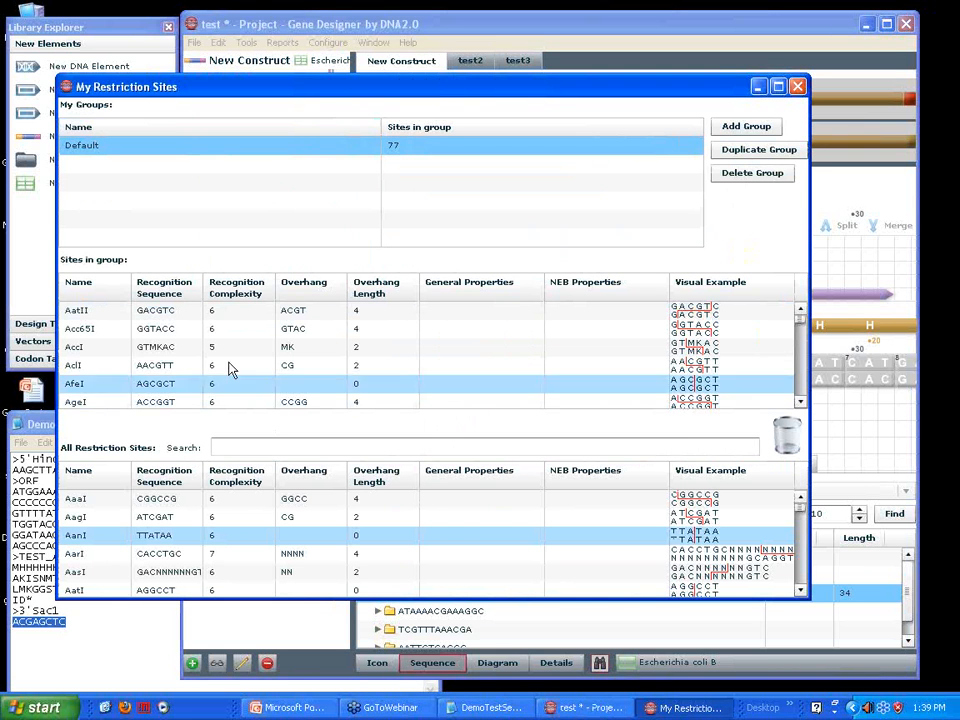
left_click(737, 128)
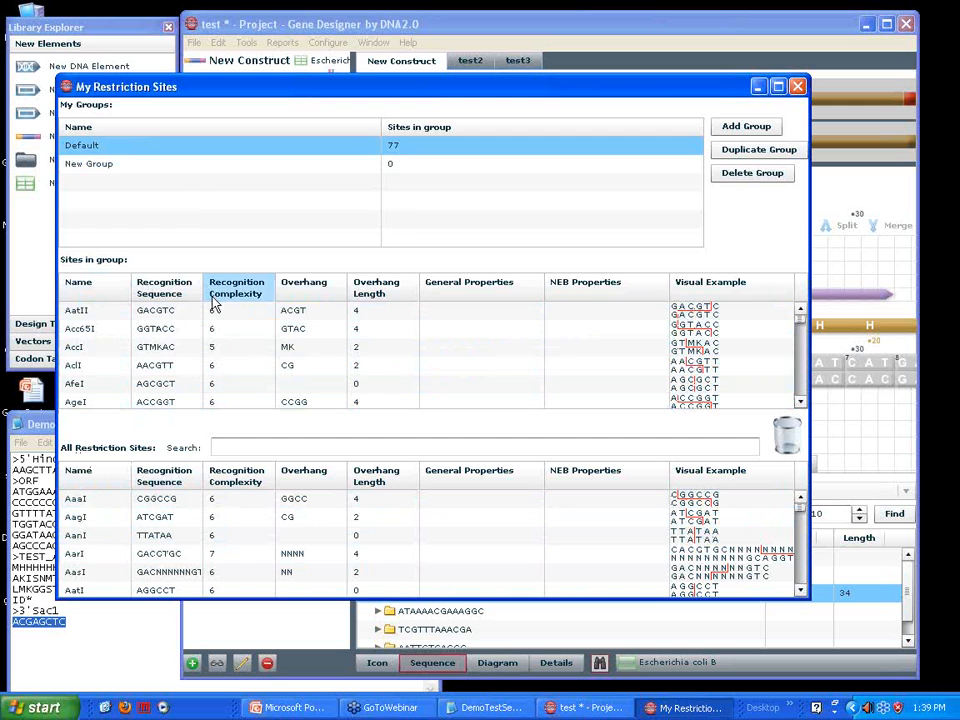
left_click(135, 347)
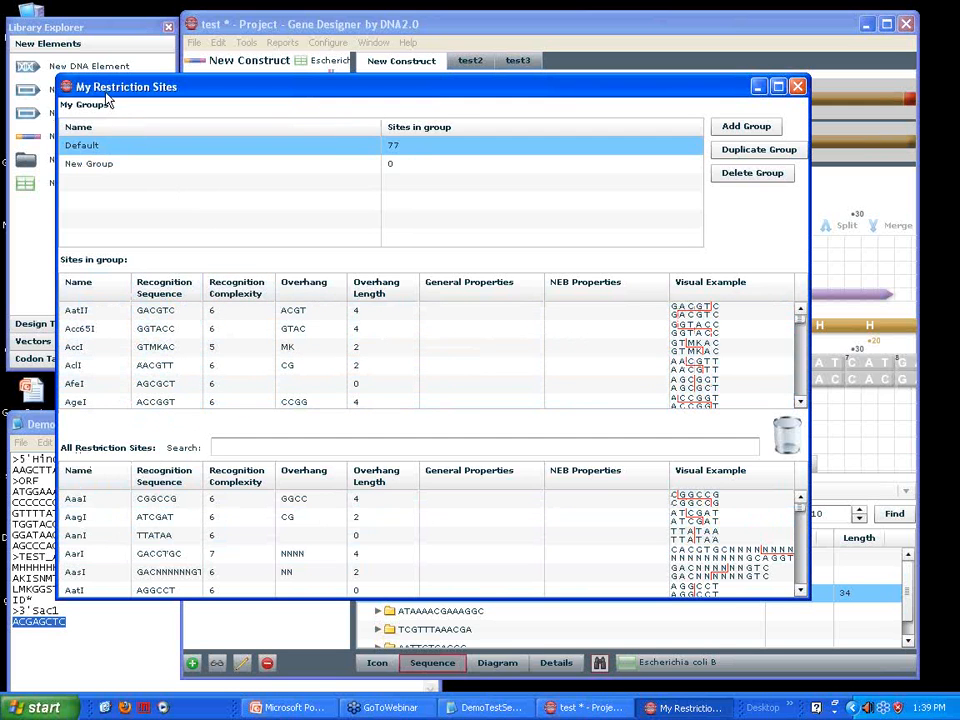
double_click(111, 166)
double_click(97, 147)
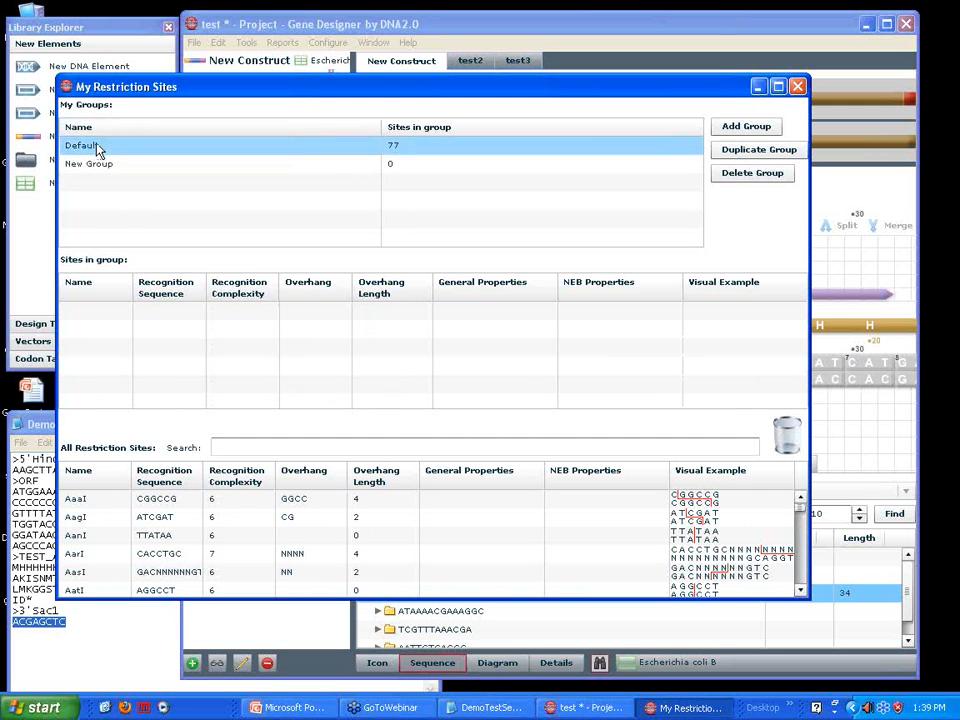
Add the restriction sites AagI, AasI and AanI to New Group, plus a second AasI entry
double_click(118, 165)
left_click(105, 537)
left_click_drag(79, 519, 114, 330)
left_click_drag(75, 572, 110, 372)
left_click_drag(150, 535, 183, 392)
left_click_drag(165, 572, 183, 378)
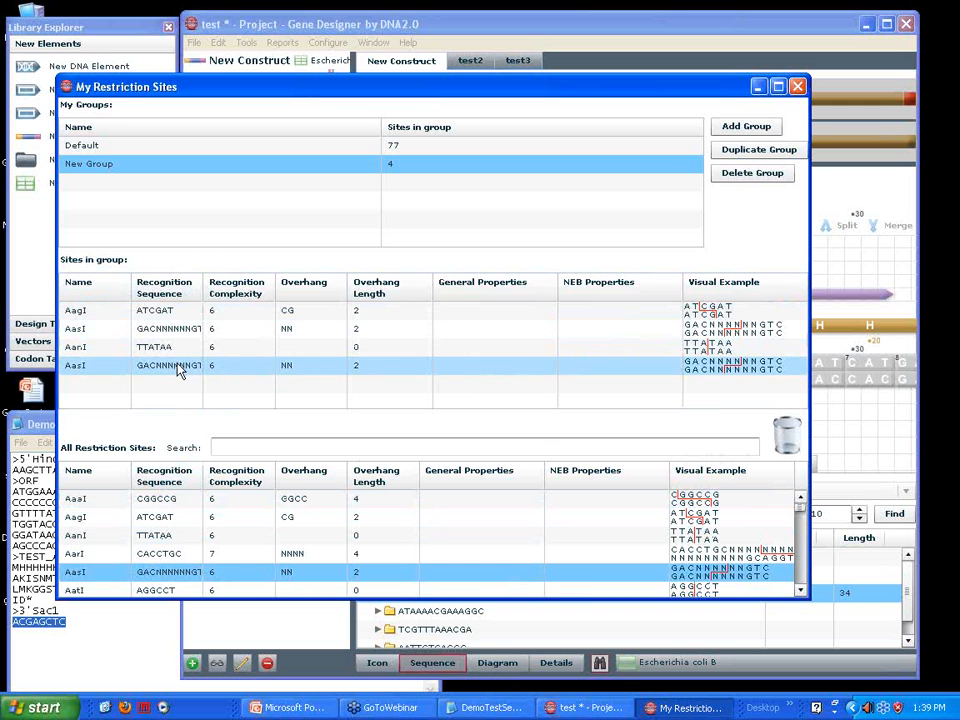
Delete the duplicate AasI entry from New Group and close the restriction site configuration
left_click(312, 374)
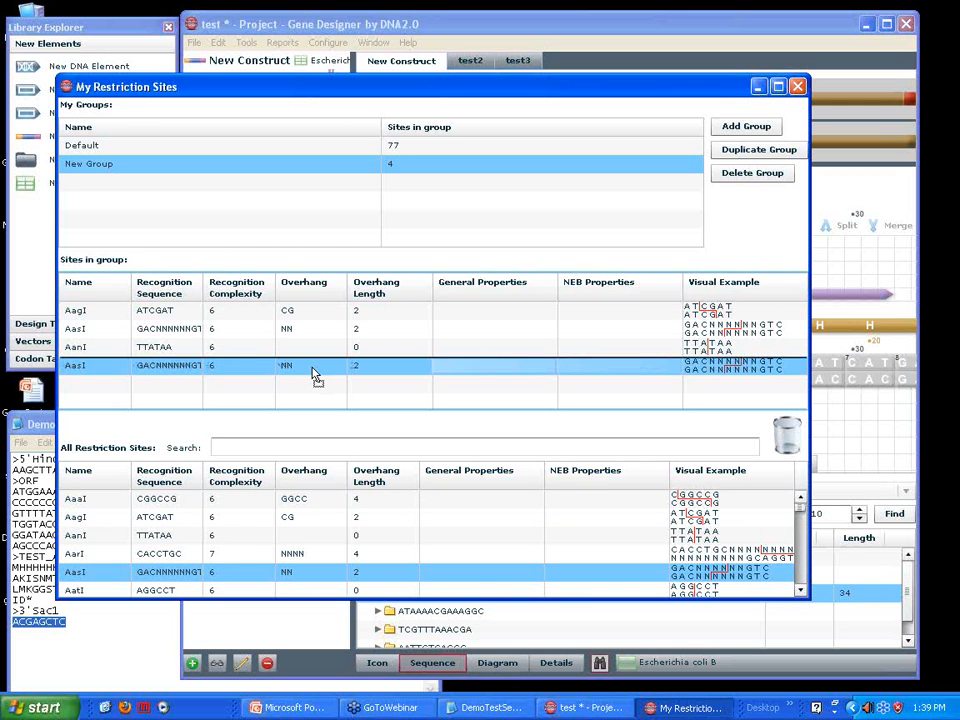
left_click_drag(312, 374, 360, 376)
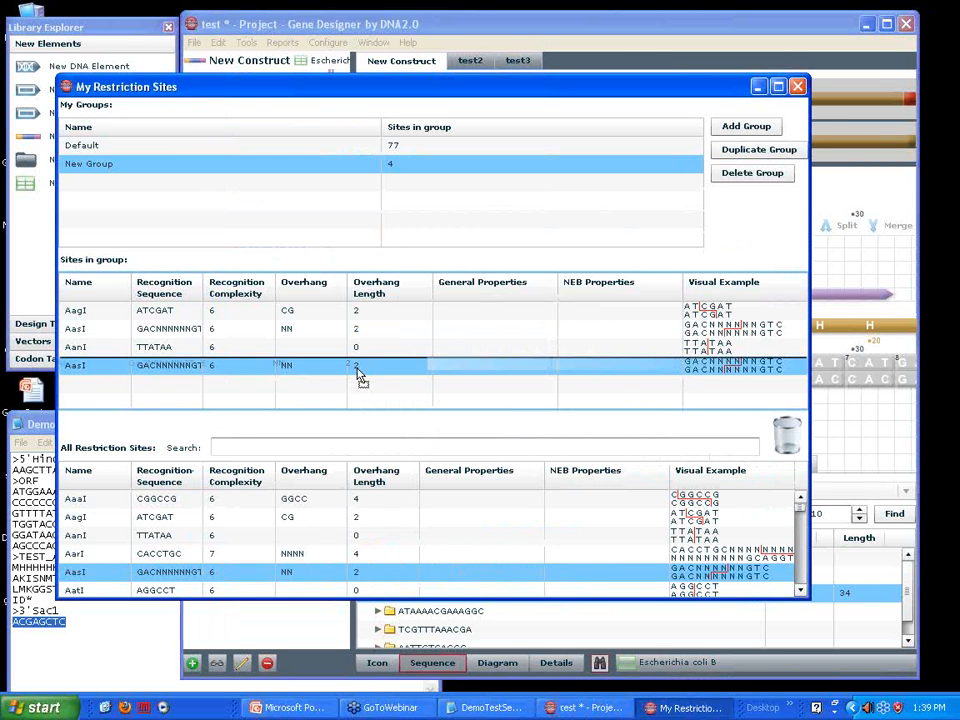
left_click_drag(360, 376, 362, 378)
left_click_drag(354, 90, 424, 55)
left_click_drag(850, 330, 855, 403)
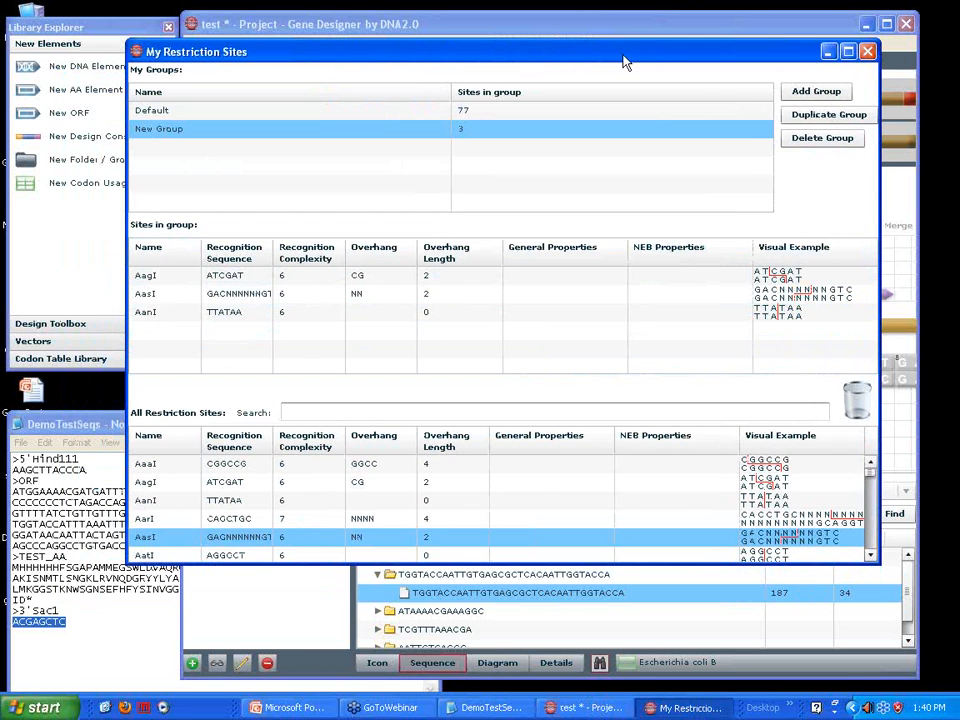
left_click_drag(634, 60, 598, 108)
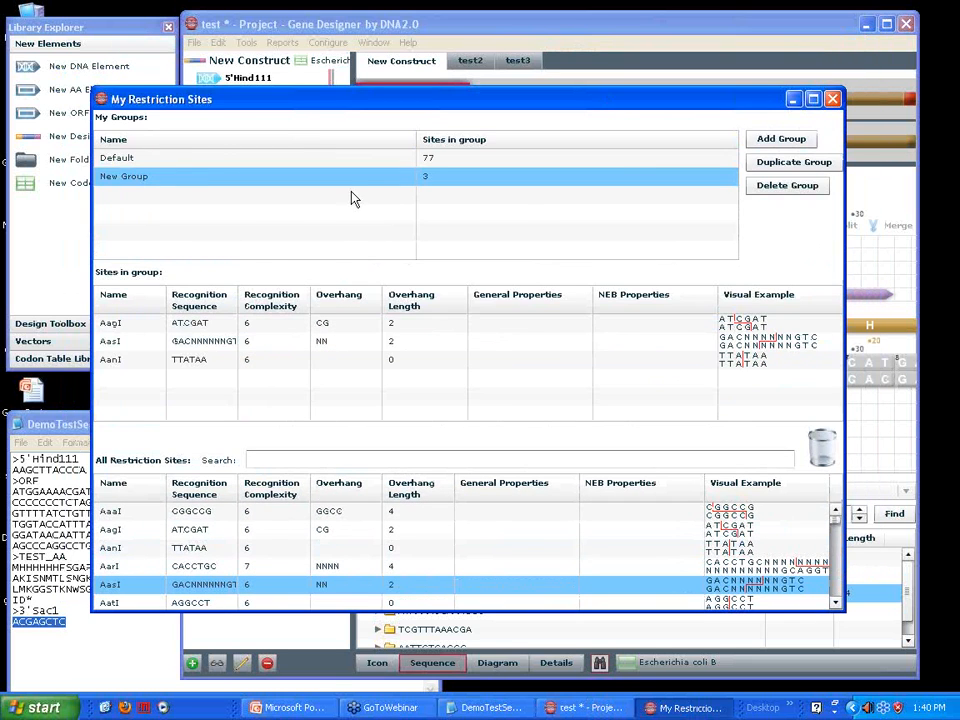
left_click(833, 99)
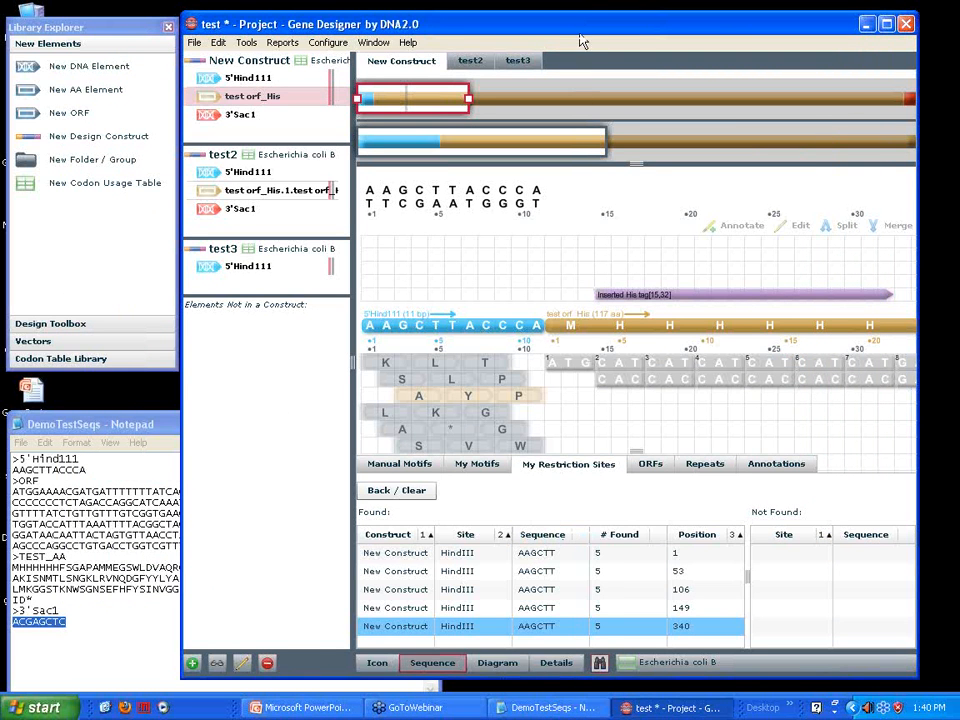
Clear the HindIII results from the restriction site search and set its site group to New Group
left_click_drag(450, 30, 366, 17)
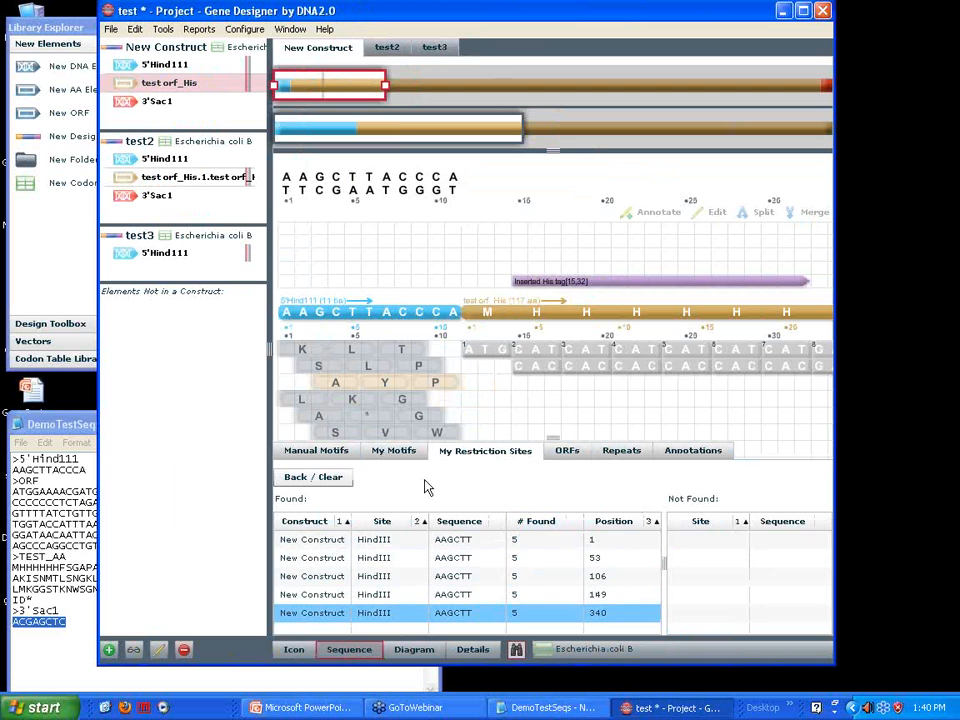
left_click(305, 479)
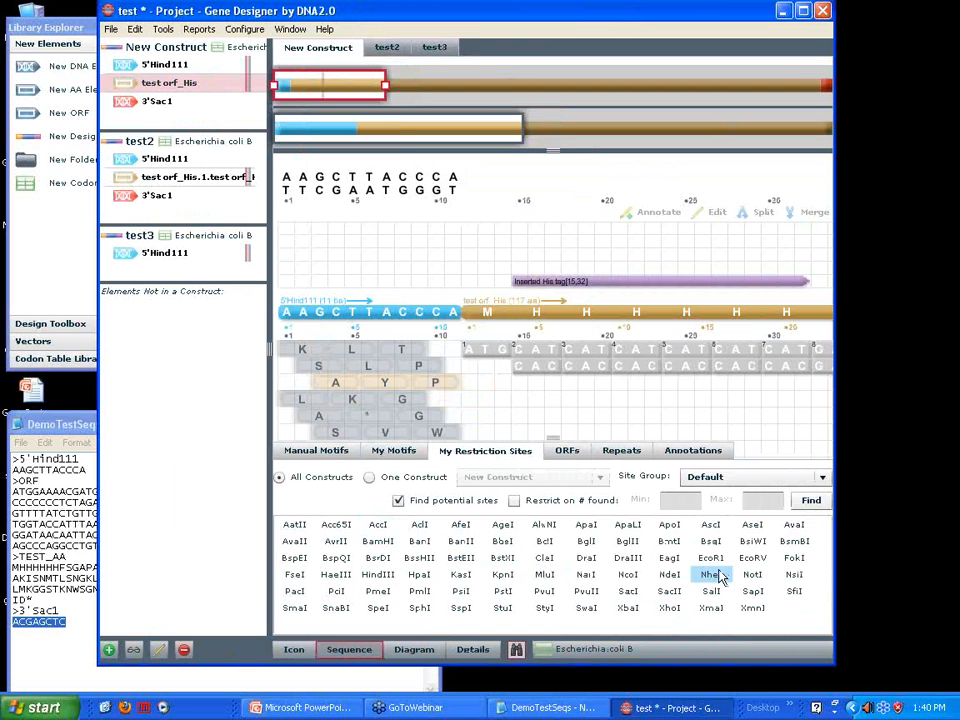
left_click(821, 478)
left_click(751, 513)
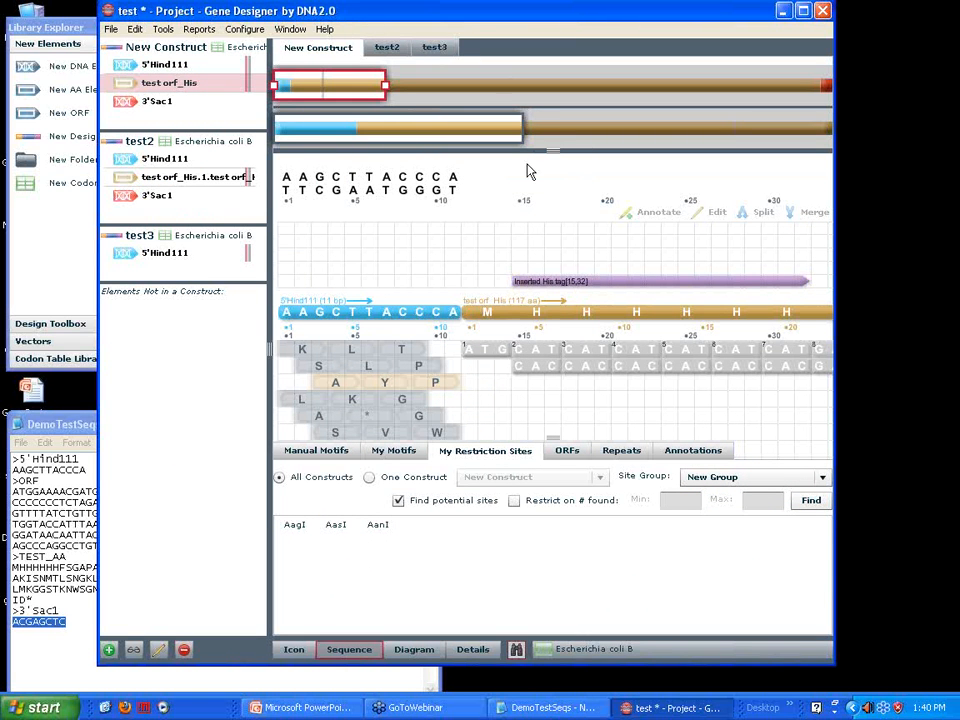
Close the test project without saving, minimize the DemoTestSeqs notes, and open the genedesignerdemofile project
left_click(824, 12)
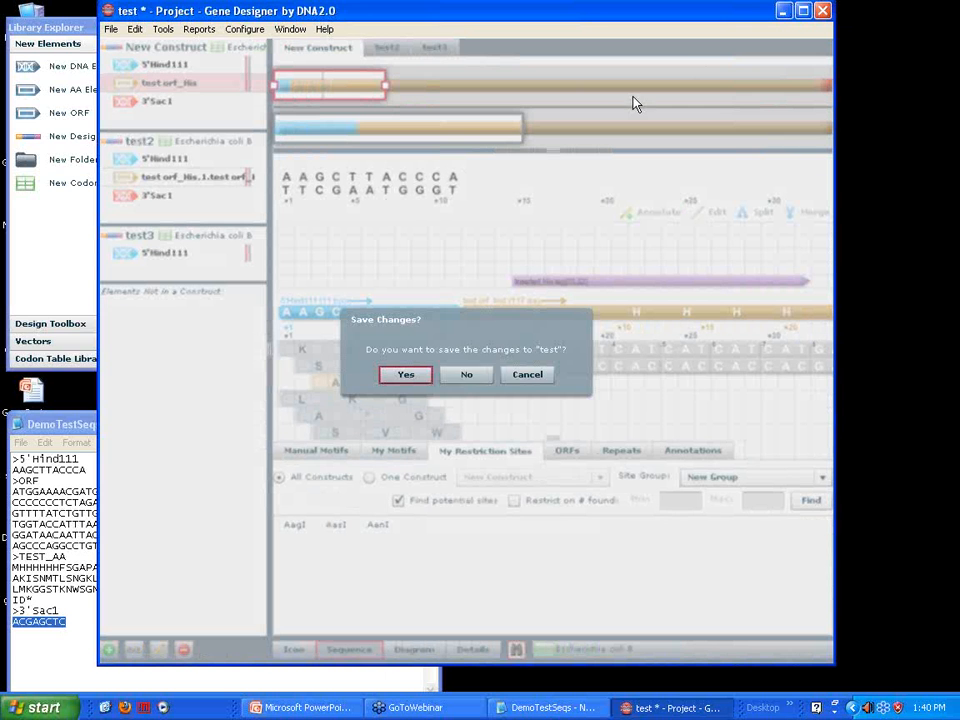
left_click(465, 378)
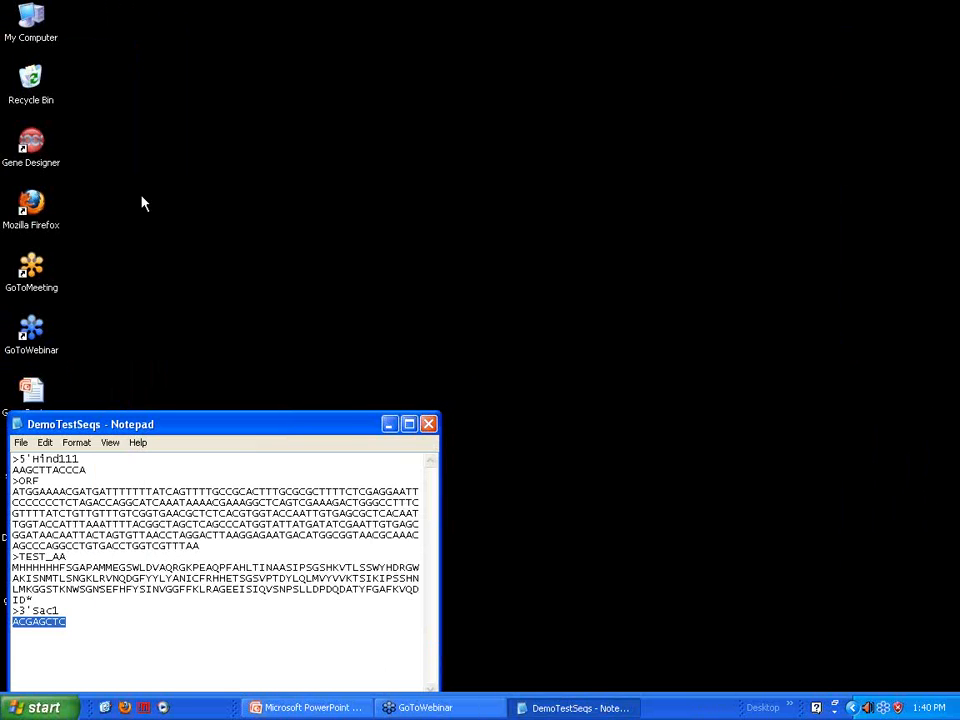
left_click(389, 424)
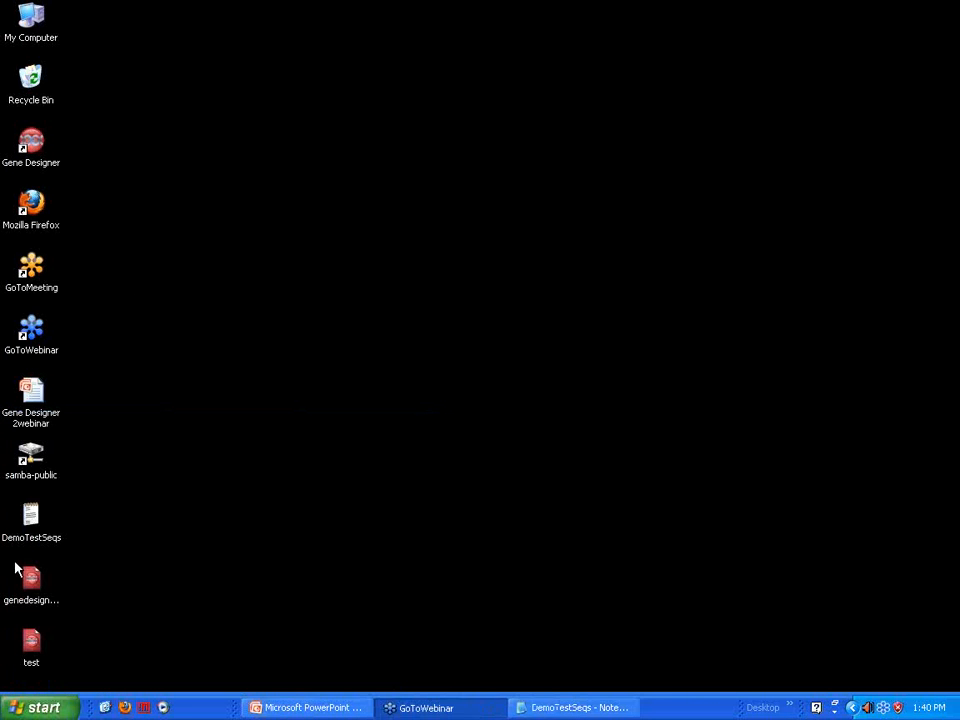
left_click(31, 580)
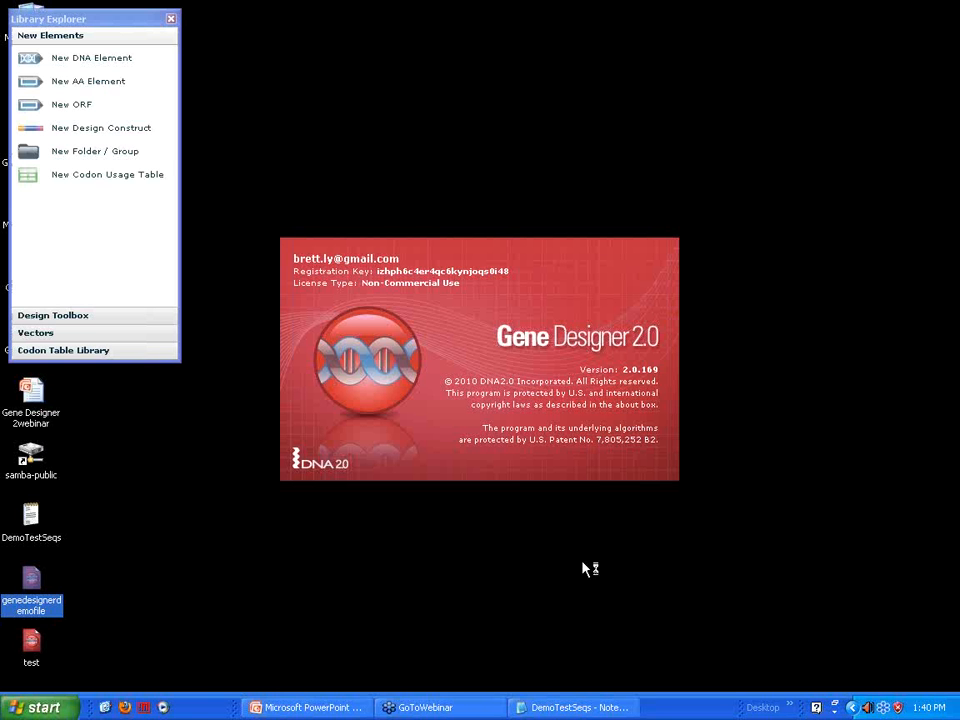
Open the Cloning Tool and load the Rhamex 67K (pUC ori Kana) vector from the Xbrane Vectors library
left_click(267, 41)
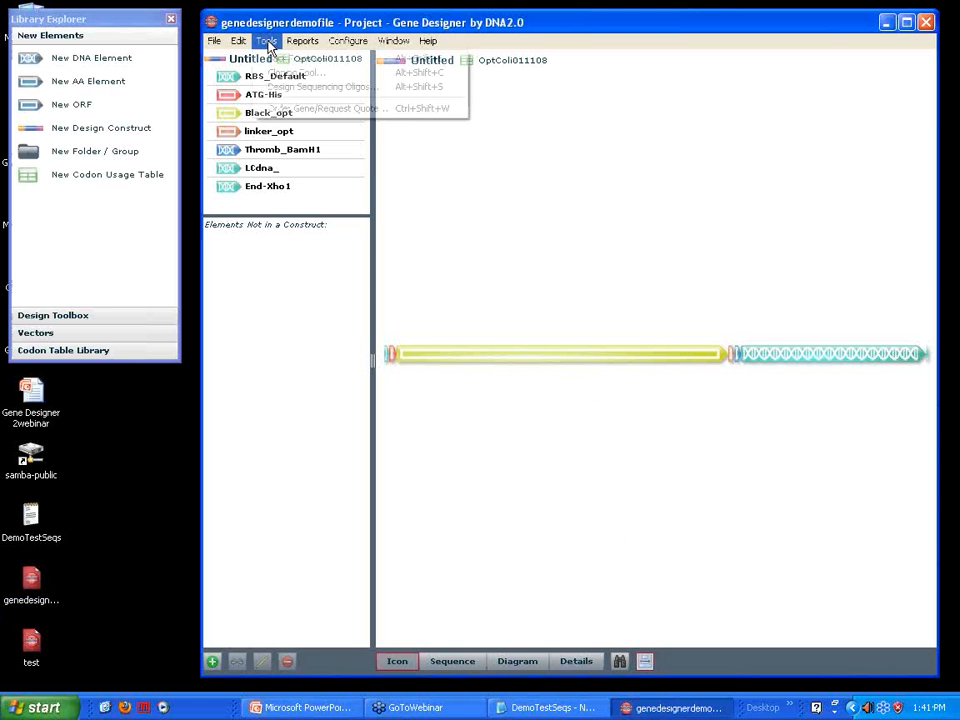
left_click(278, 74)
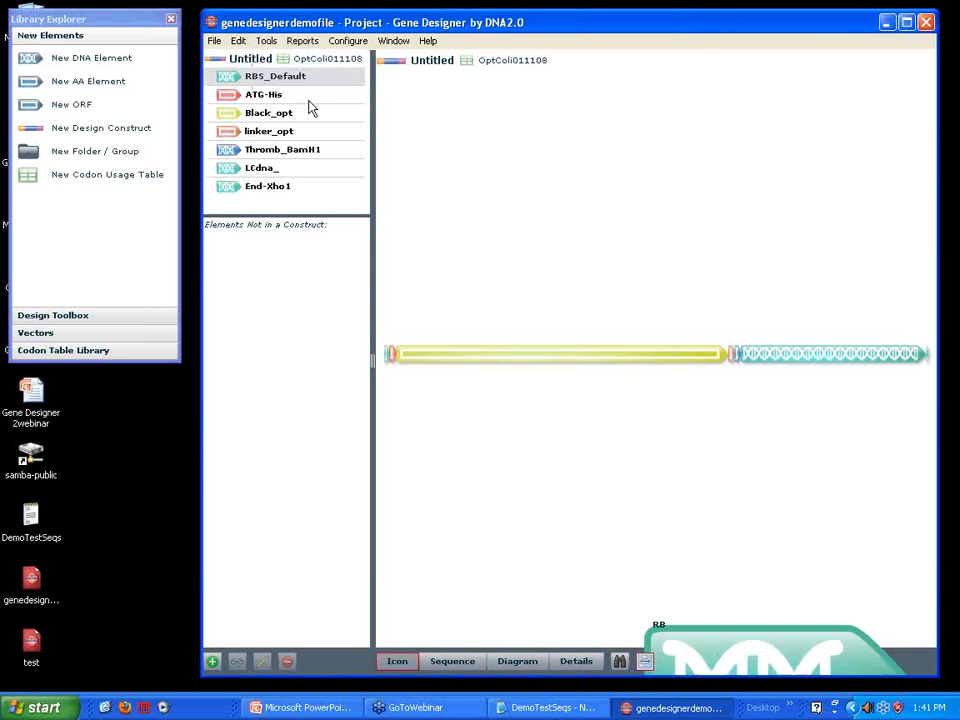
left_click_drag(306, 71, 443, 73)
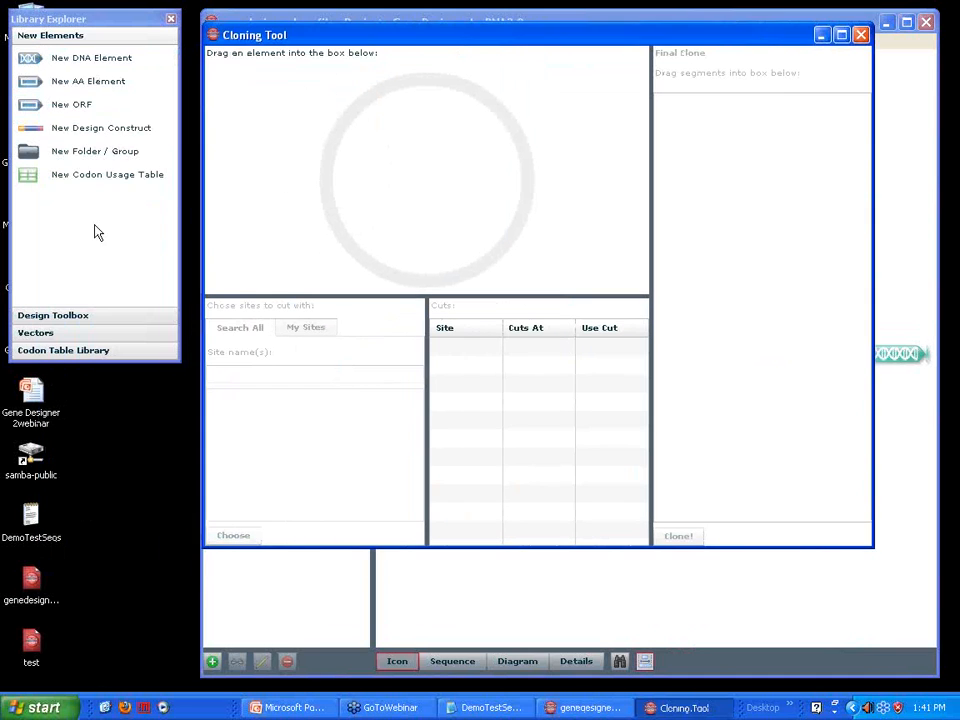
left_click(50, 334)
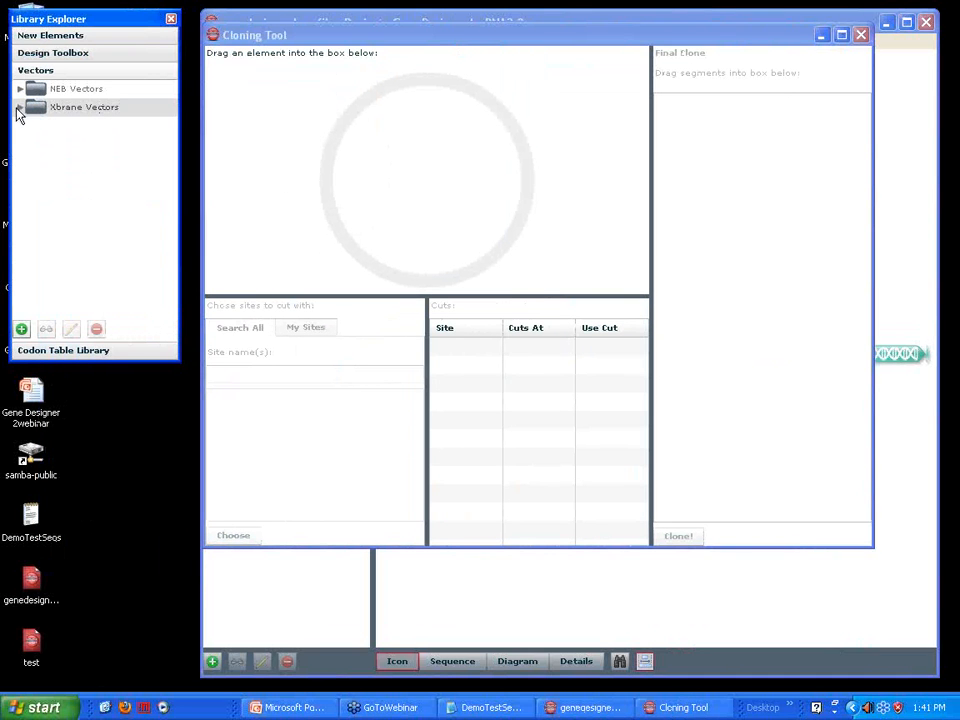
left_click(20, 107)
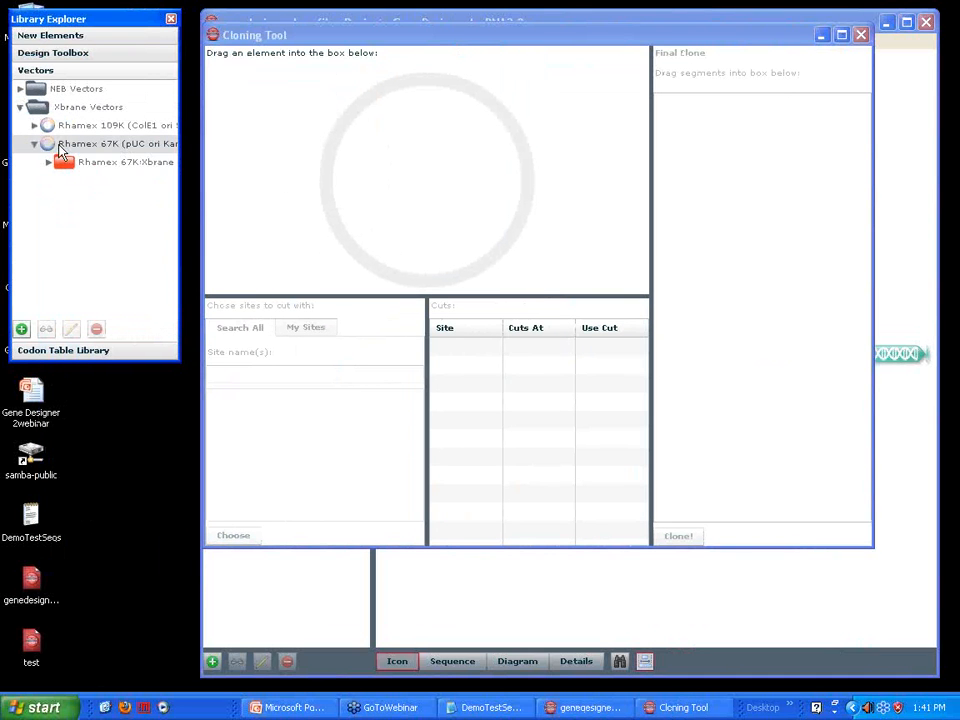
left_click_drag(45, 143, 408, 162)
Choose SalI and XbaI from the Default group of My Sites as the sites to cut the vector with
left_click(308, 333)
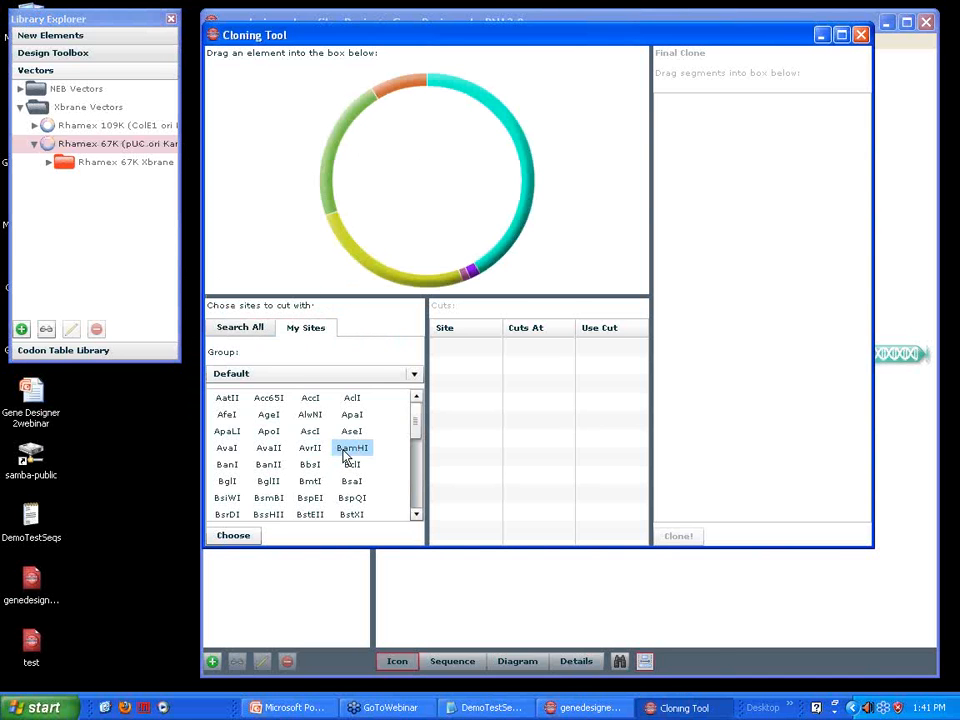
left_click_drag(418, 424, 420, 508)
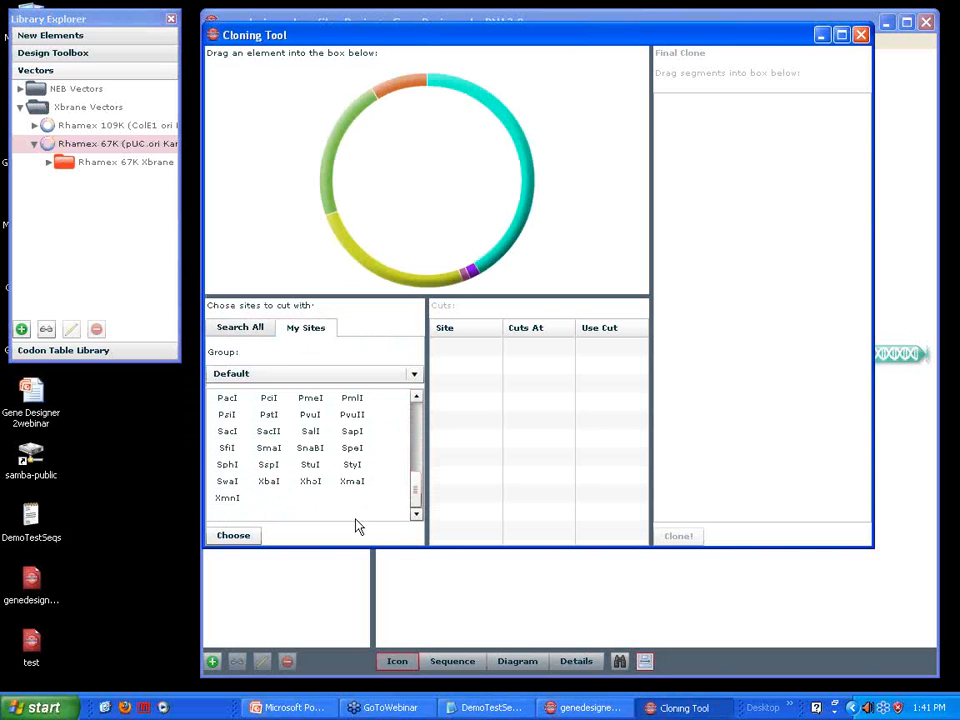
left_click(311, 431)
left_click(268, 484)
left_click(232, 536)
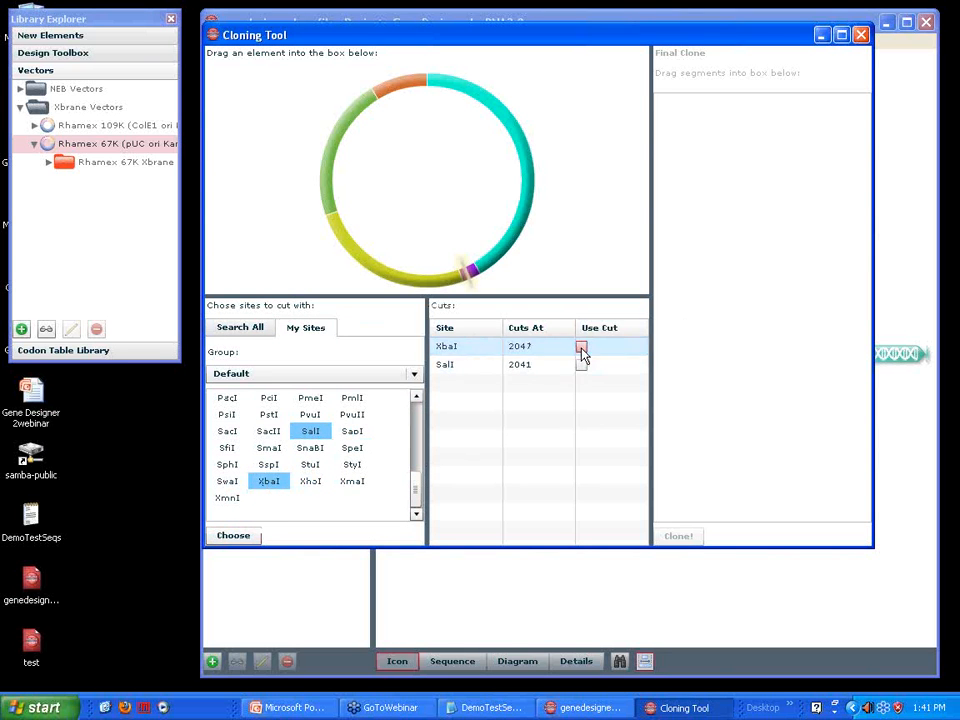
Enable the XbaI and SalI cuts on the vector, and add the large vector segment to the final clone
left_click(581, 348)
left_click(583, 366)
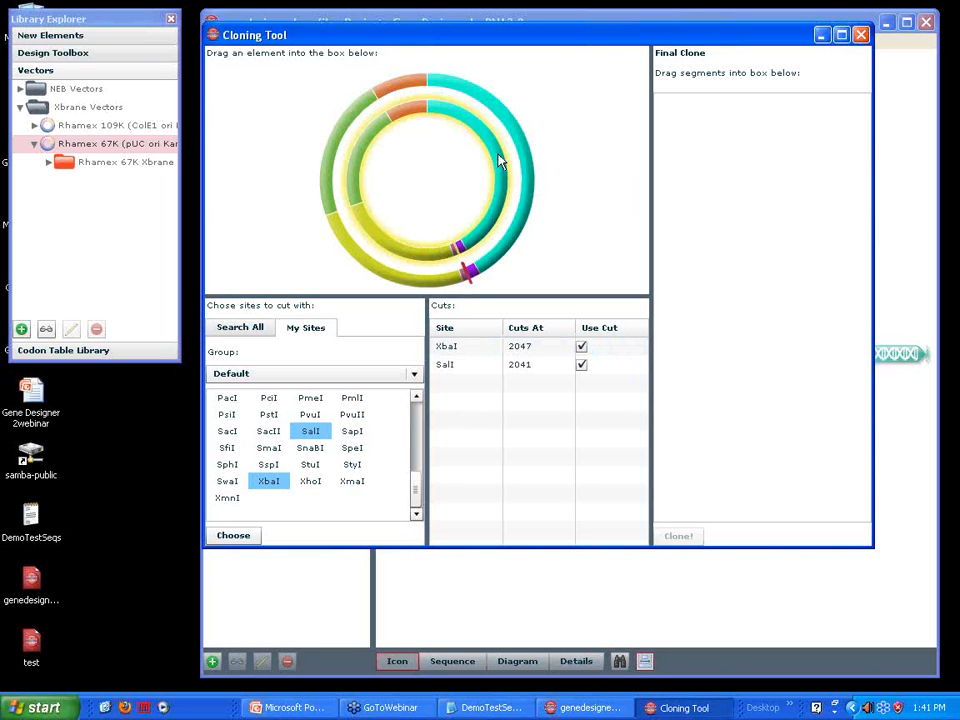
mouse_move(500, 163)
left_mouse_down()
mouse_move(536, 150)
mouse_move(716, 171)
mouse_move(743, 146)
mouse_move(737, 126)
left_mouse_up()
left_click_drag(738, 128, 738, 128)
Load the Untitled construct from the project into the Cloning Tool as the element to cut
left_click_drag(461, 40, 588, 128)
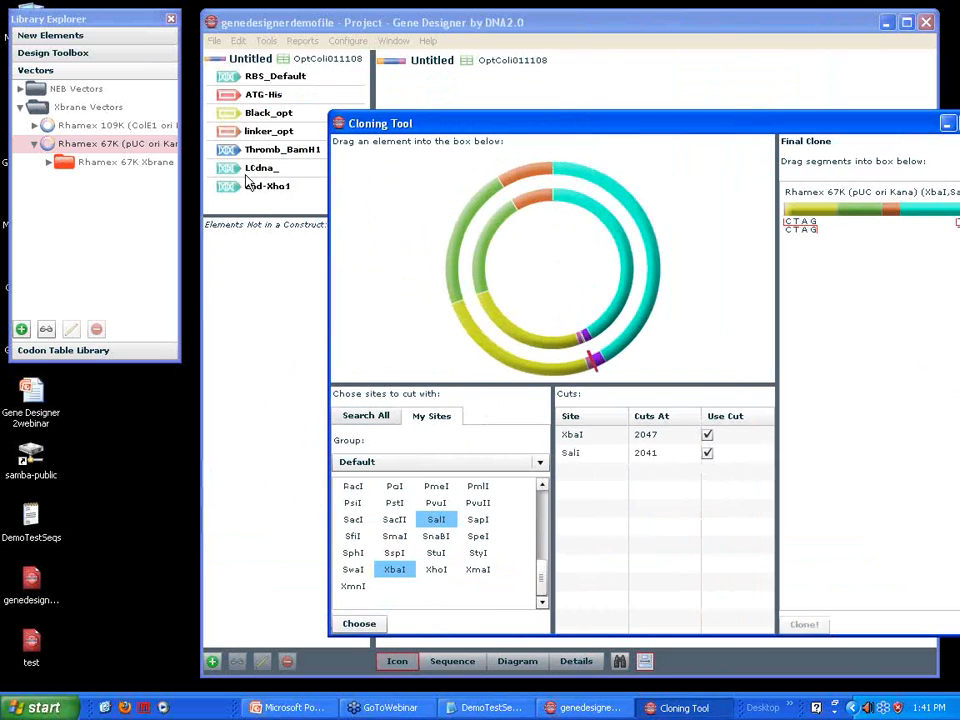
left_click(221, 62)
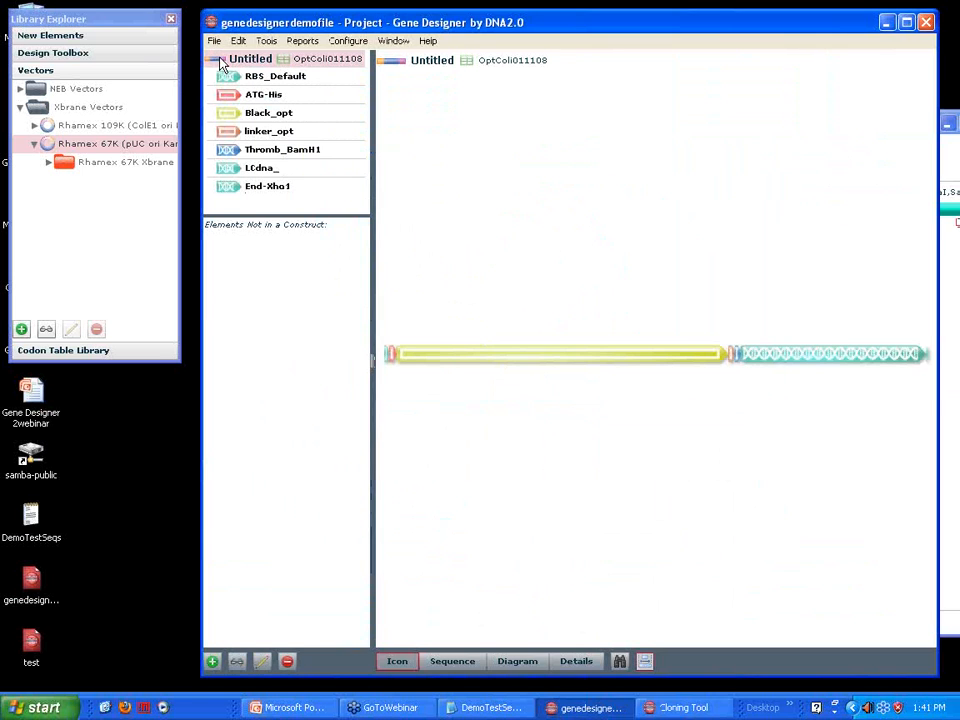
mouse_move(222, 61)
left_mouse_down()
mouse_move(304, 142)
mouse_move(518, 243)
mouse_move(462, 245)
left_mouse_up()
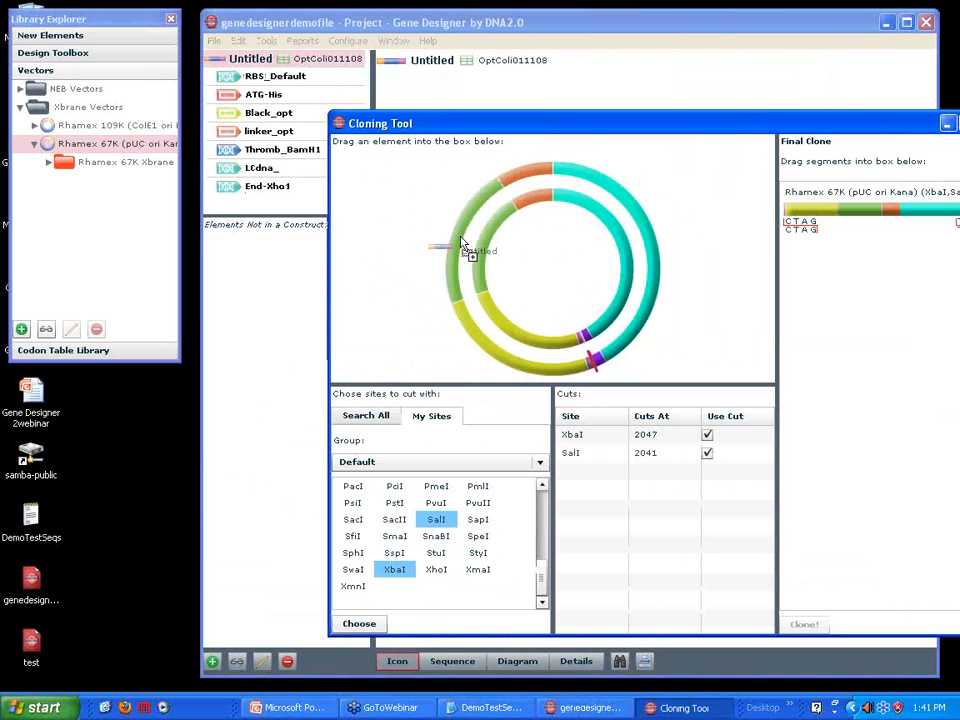
left_click_drag(462, 245, 466, 248)
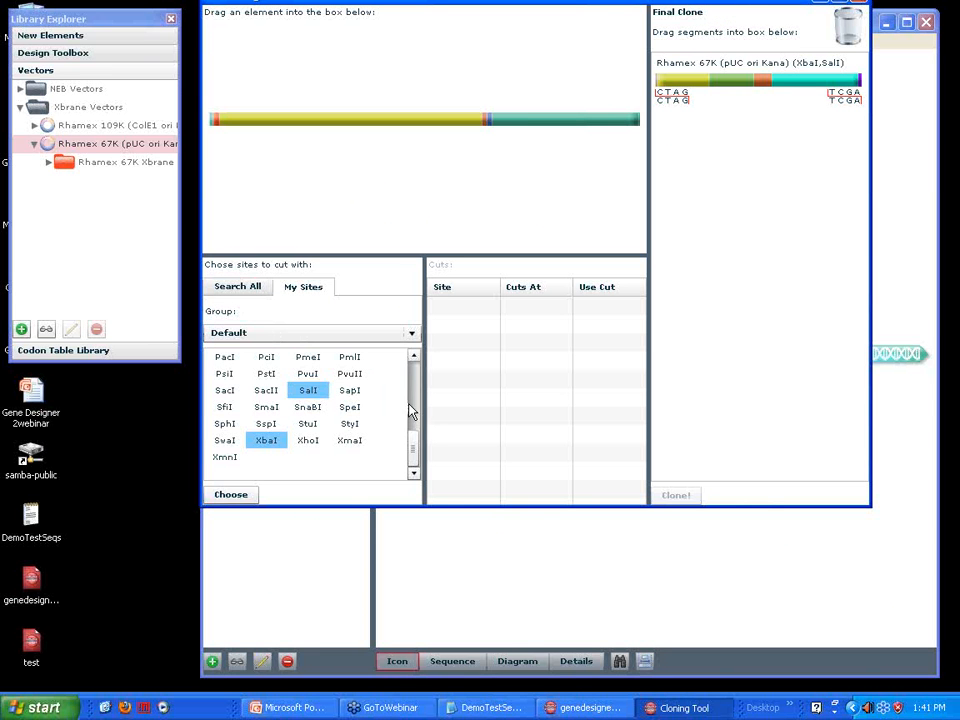
Choose NdeI, XhoI and BamHI from the Default site group to cut the Untitled construct with
mouse_move(413, 416)
left_mouse_down()
mouse_move(416, 384)
mouse_move(422, 465)
left_mouse_up()
left_click(356, 390)
left_click(310, 440)
scroll(420, 450, "up", 3)
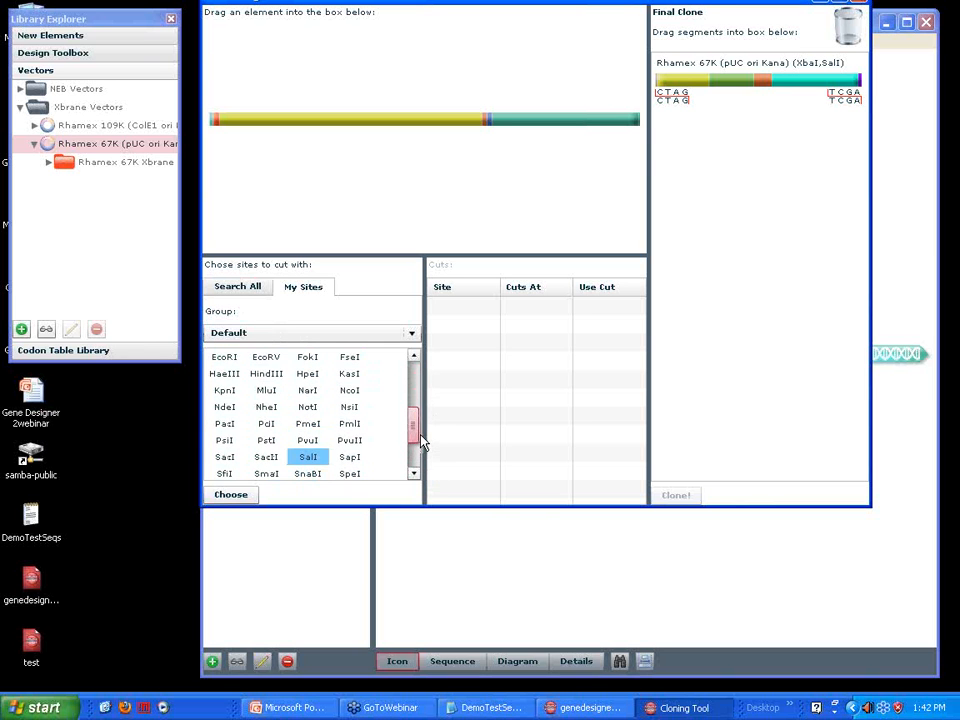
left_click(224, 423)
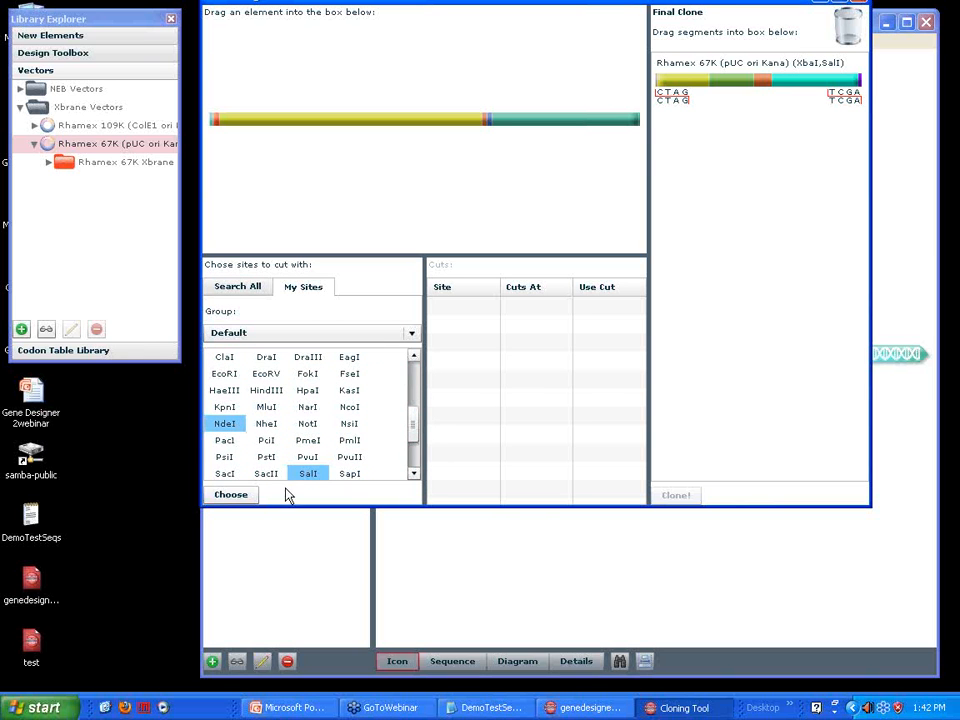
left_click(224, 497)
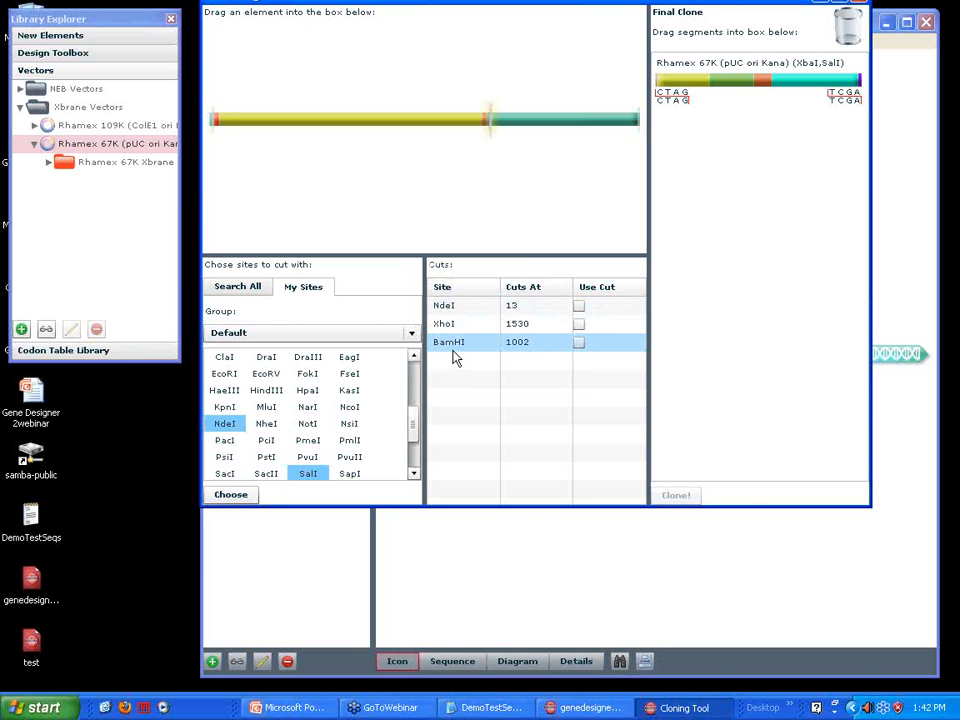
Add the construct's BamHI–XhoI segment to the final clone and clone it with the vector segment
left_click(579, 324)
left_click(579, 343)
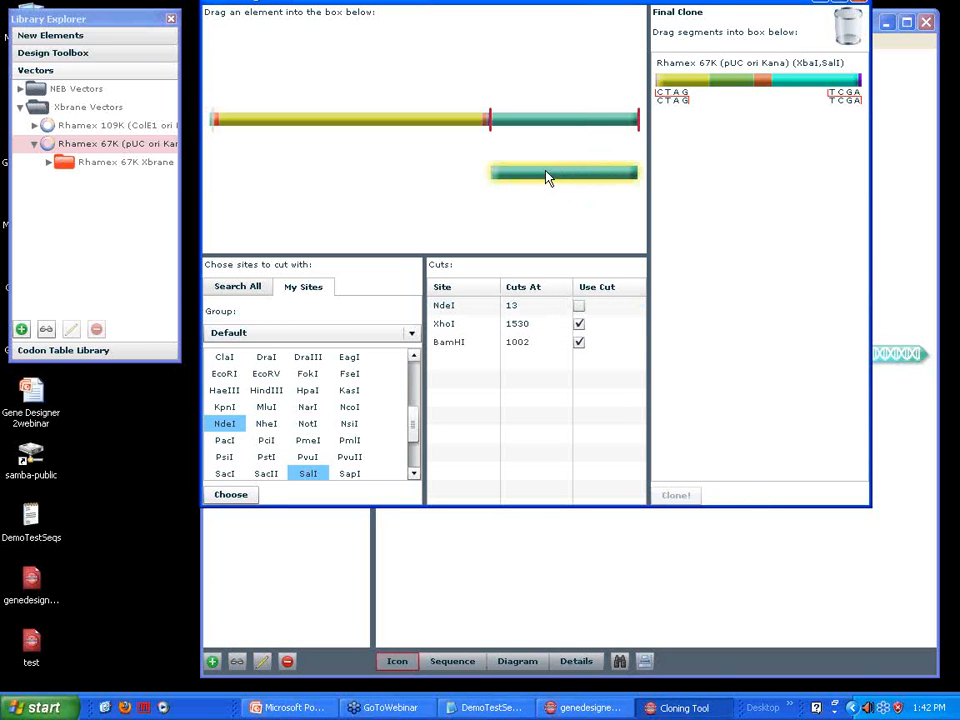
mouse_move(543, 180)
left_mouse_down()
mouse_move(706, 201)
mouse_move(733, 155)
left_mouse_up()
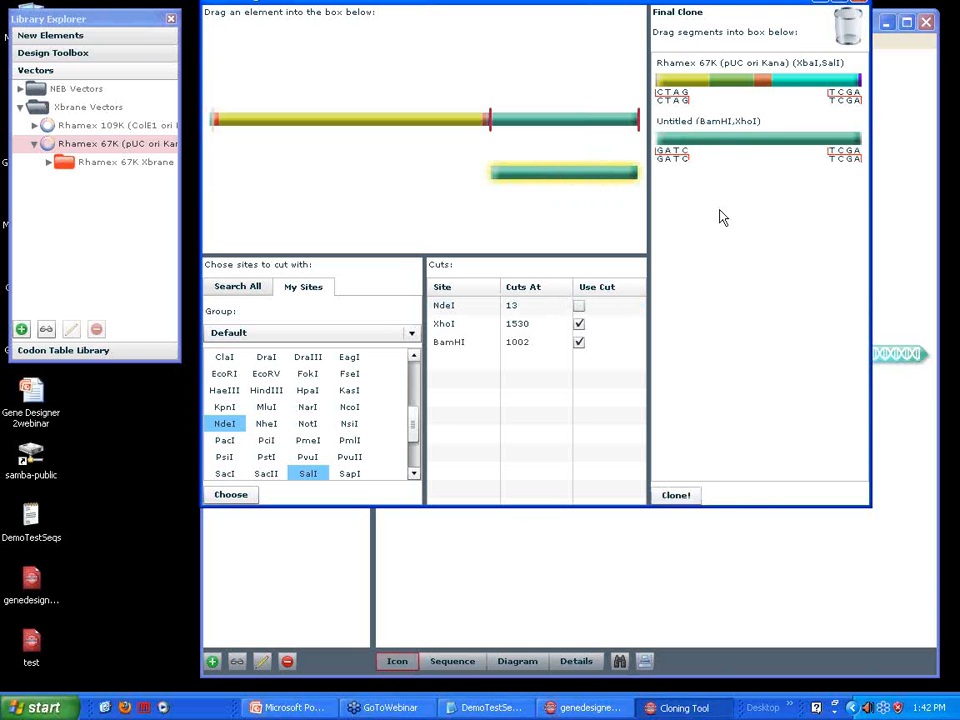
left_click(675, 496)
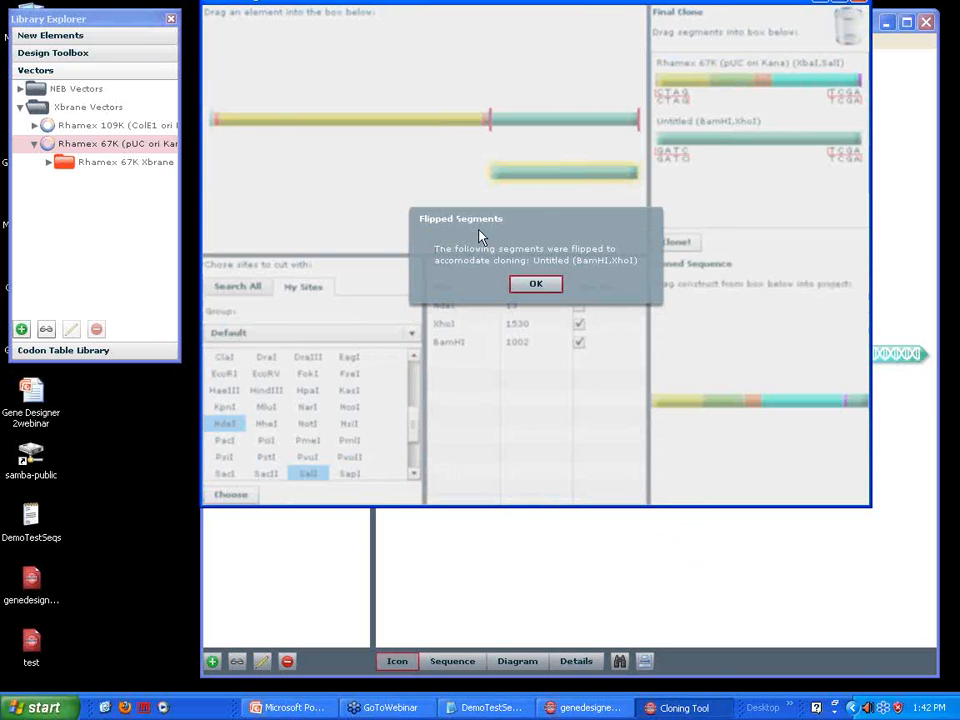
left_click(536, 286)
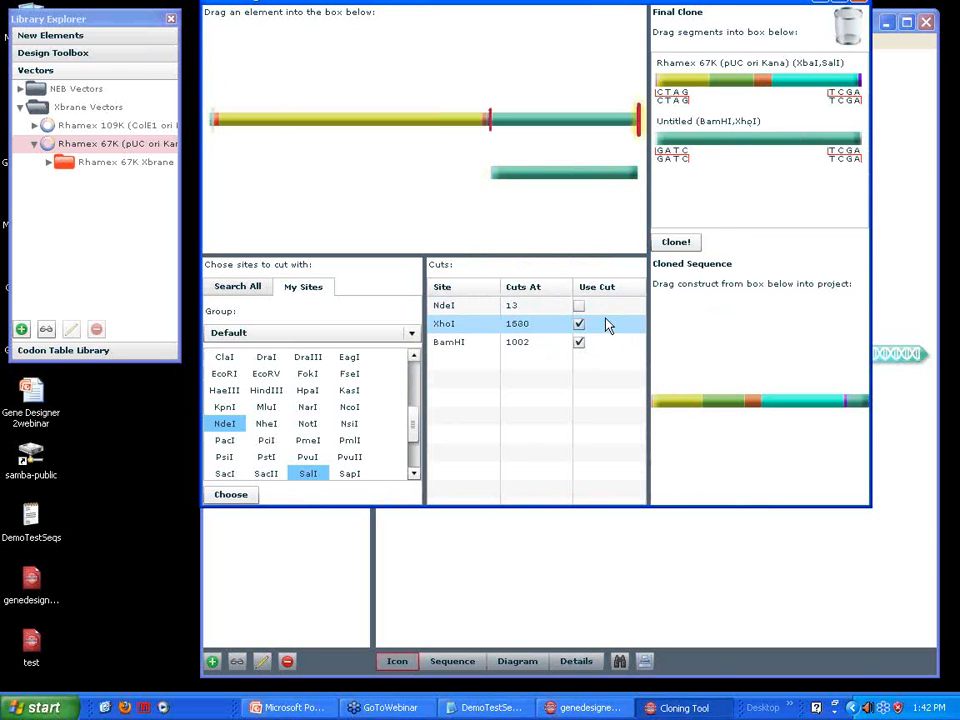
Try to clone with the construct's NdeI–XhoI segment added to the final clone, using the NdeI cut instead of BamHI
left_click(578, 305)
left_click(578, 342)
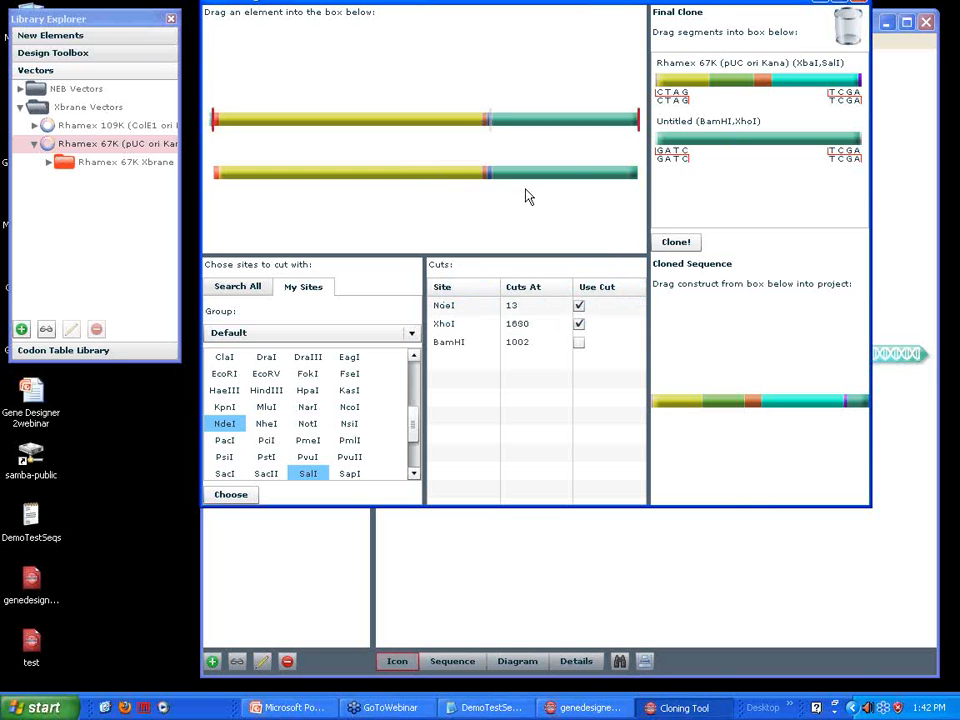
mouse_move(475, 201)
left_mouse_down()
mouse_move(690, 214)
mouse_move(715, 205)
left_mouse_up()
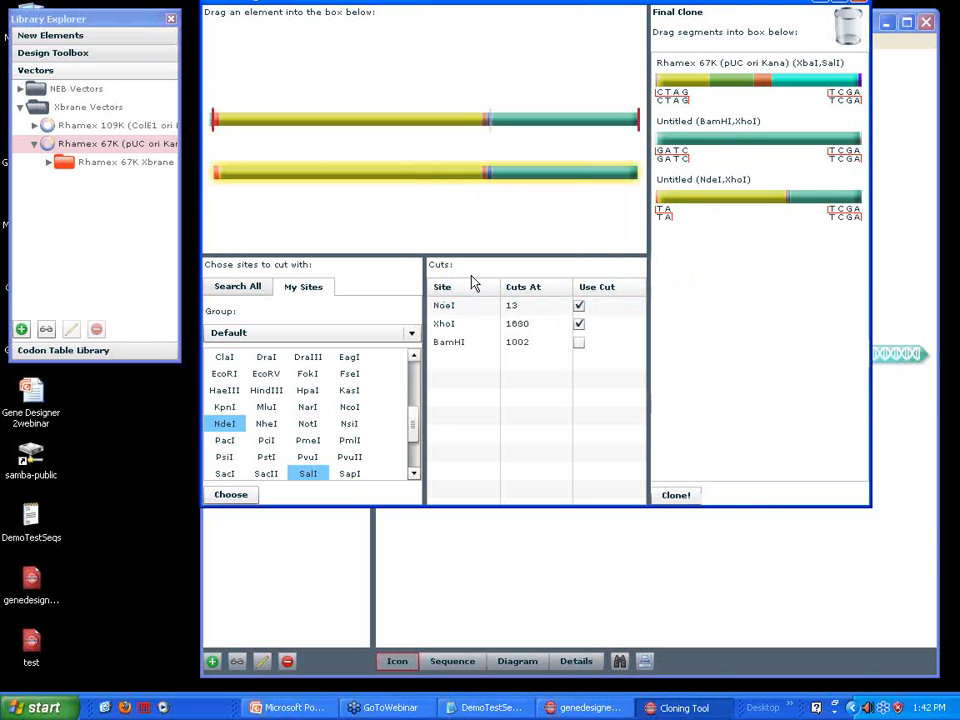
left_click(675, 497)
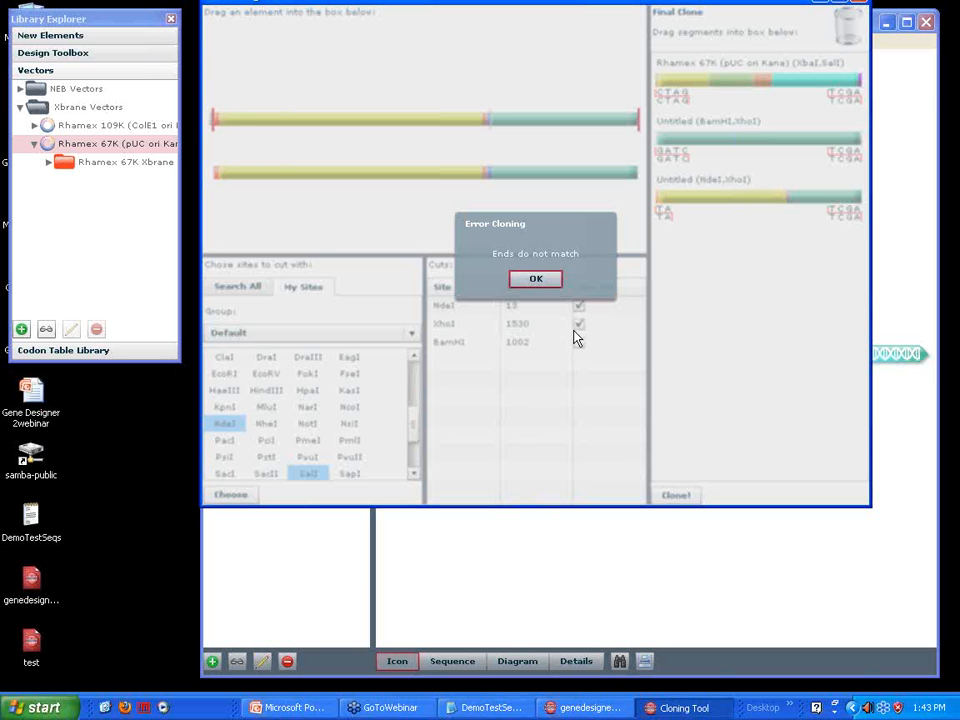
left_click(535, 280)
Discard the NdeI–XhoI segment from the final clone and clone the remaining vector and BamHI–XhoI segments
left_click(735, 206)
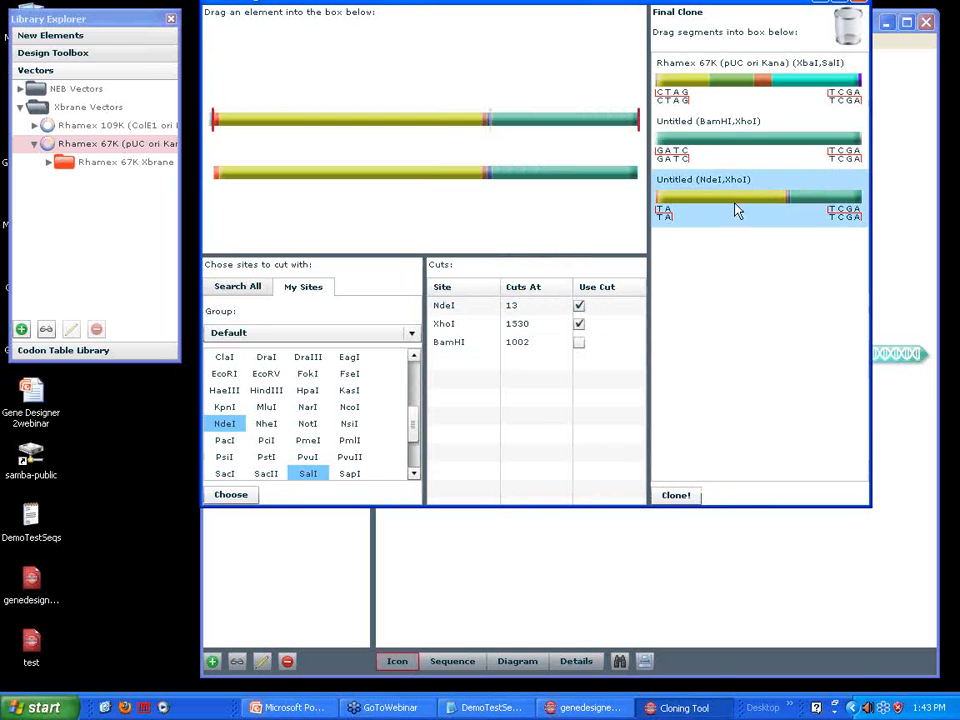
left_click_drag(731, 204, 855, 40)
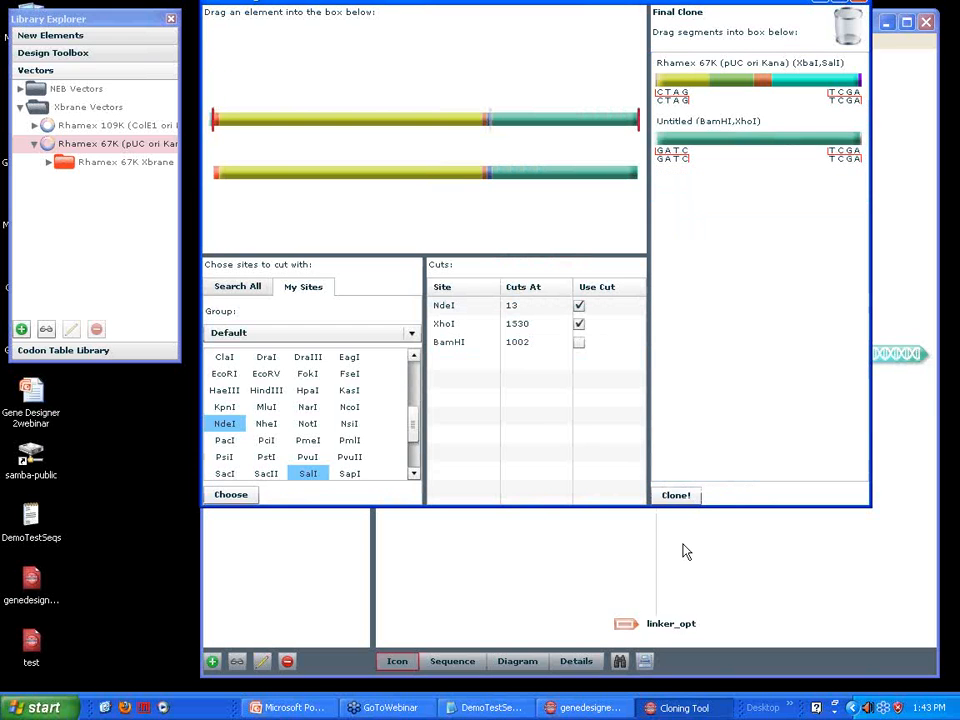
left_click(674, 496)
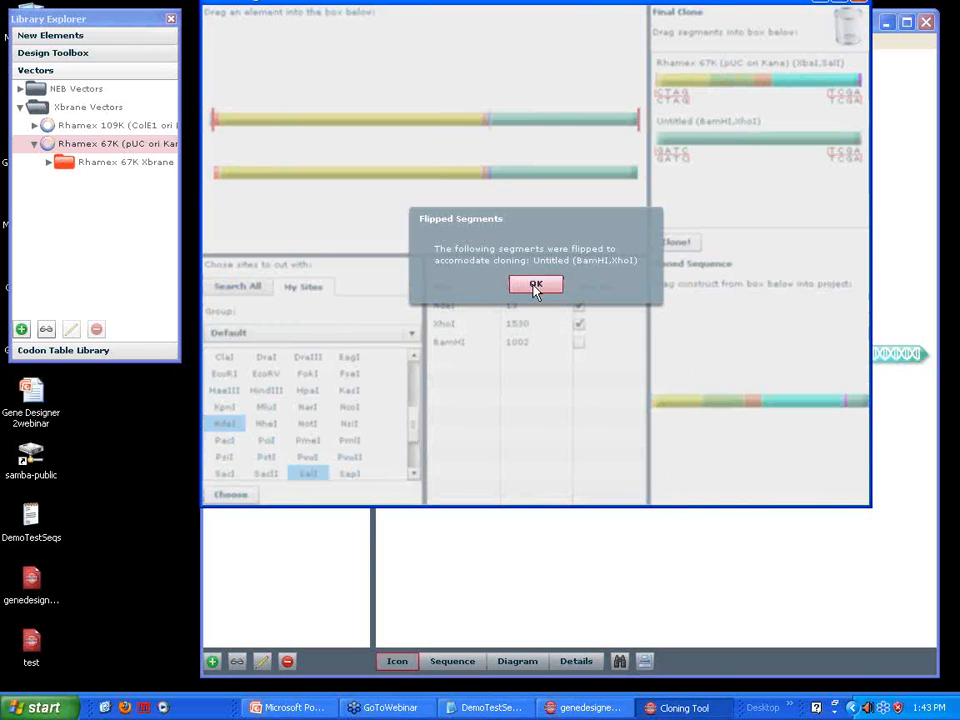
left_click(535, 289)
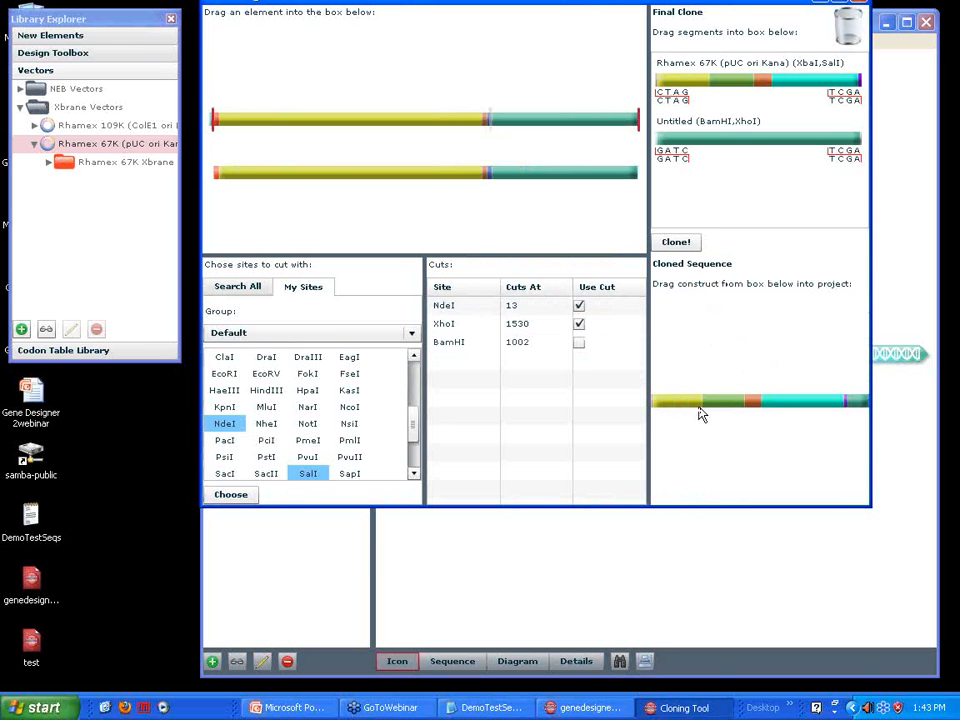
Add the cloned sequence from the Cloning Tool to the genedesignerdemofile project as a construct
left_click_drag(630, 11, 696, 50)
mouse_move(789, 446)
left_mouse_down()
mouse_move(640, 445)
mouse_move(213, 313)
mouse_move(268, 268)
left_mouse_up()
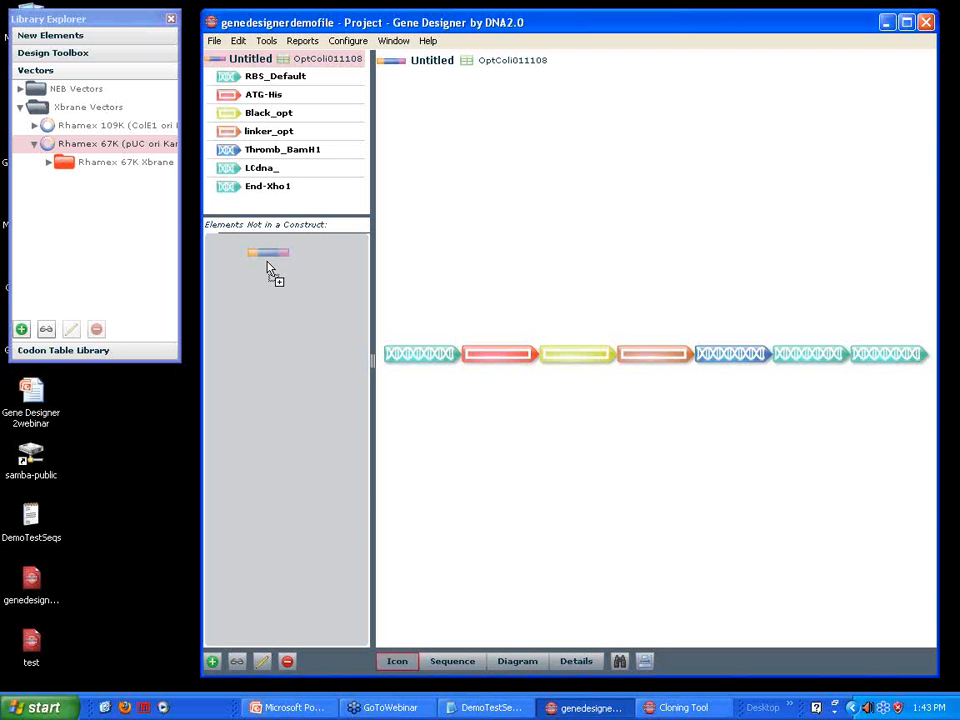
left_click_drag(268, 268, 270, 268)
Display the Cloned Sequence construct in the sequence view and inspect its first elements
left_click(452, 661)
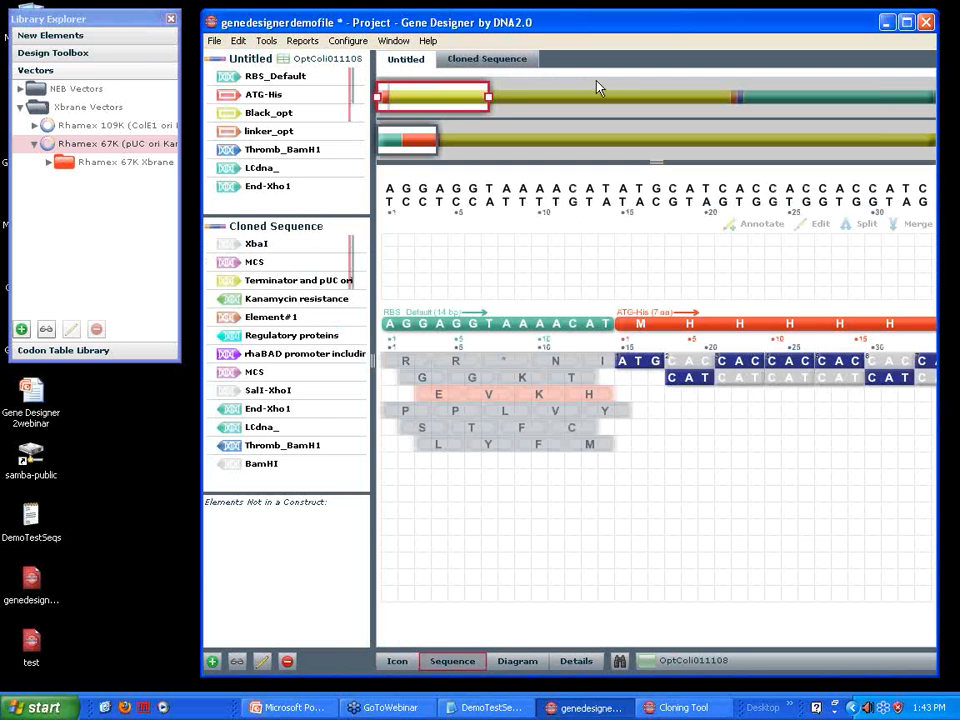
left_click(506, 64)
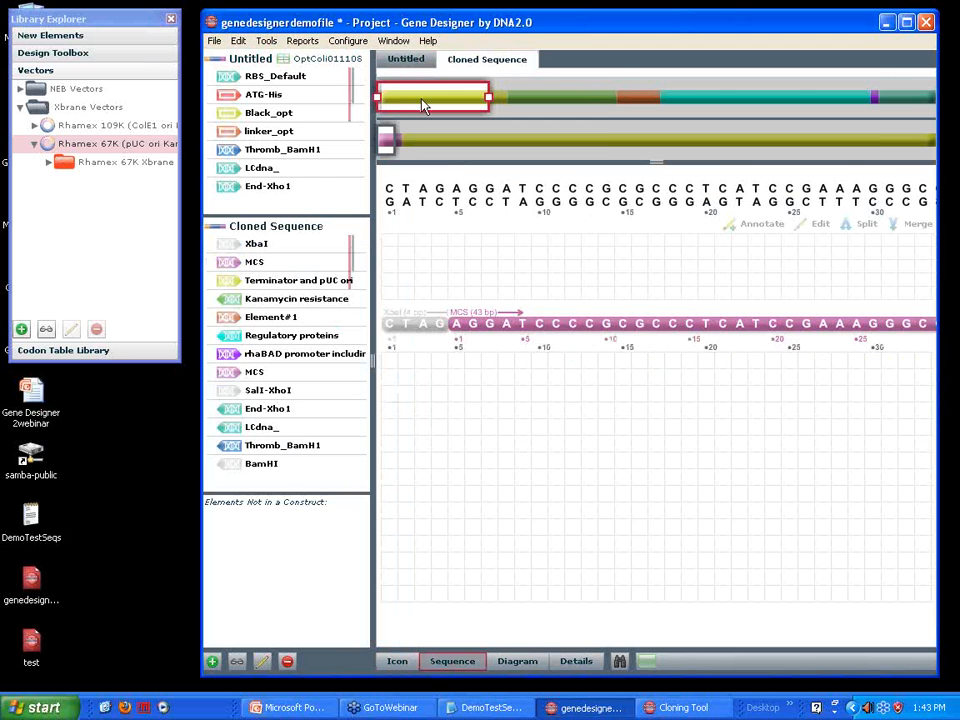
left_click(422, 101)
left_click_drag(470, 110, 388, 105)
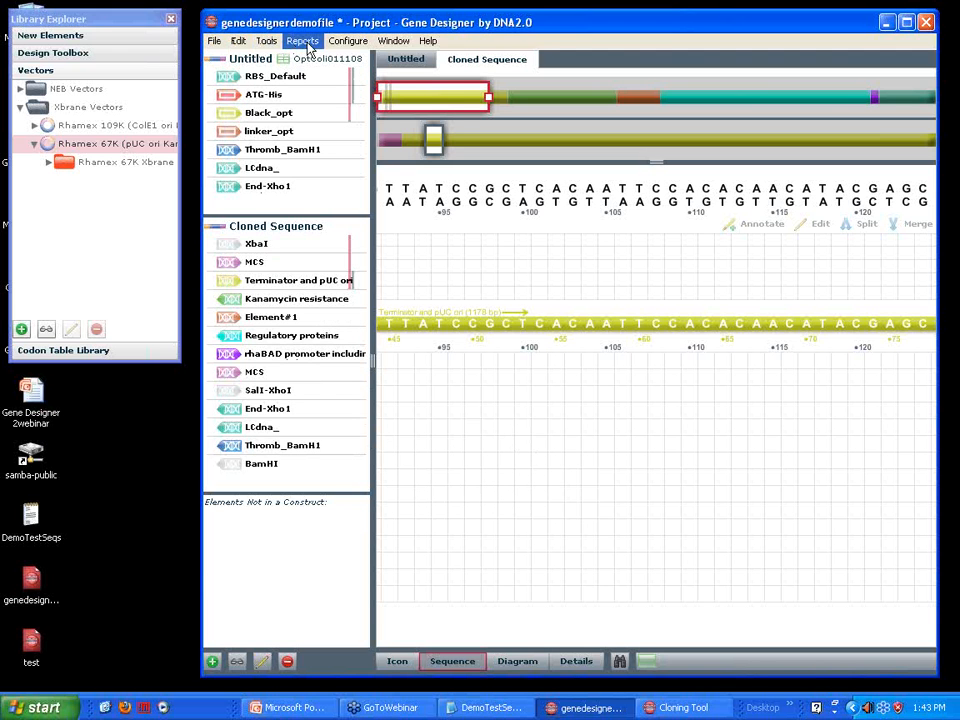
Start a gene quote request with In-house cloning vector - Ampicillin, Large Scale Plasmid Prep, Endo Free DNA, Rush Delivery and the notes "add notes"
left_click(266, 41)
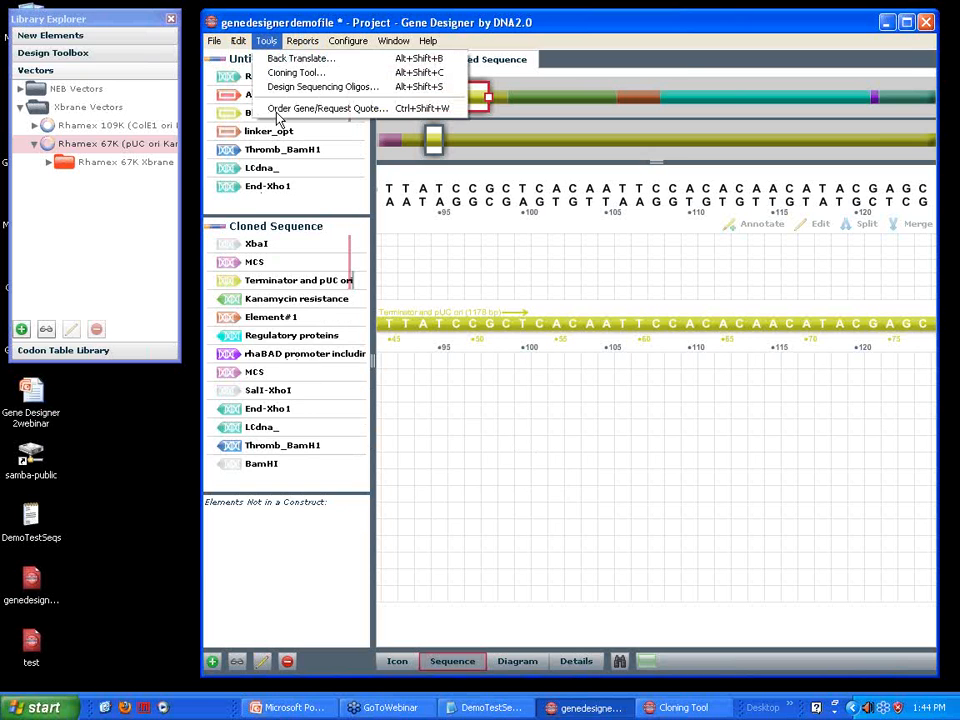
left_click(290, 108)
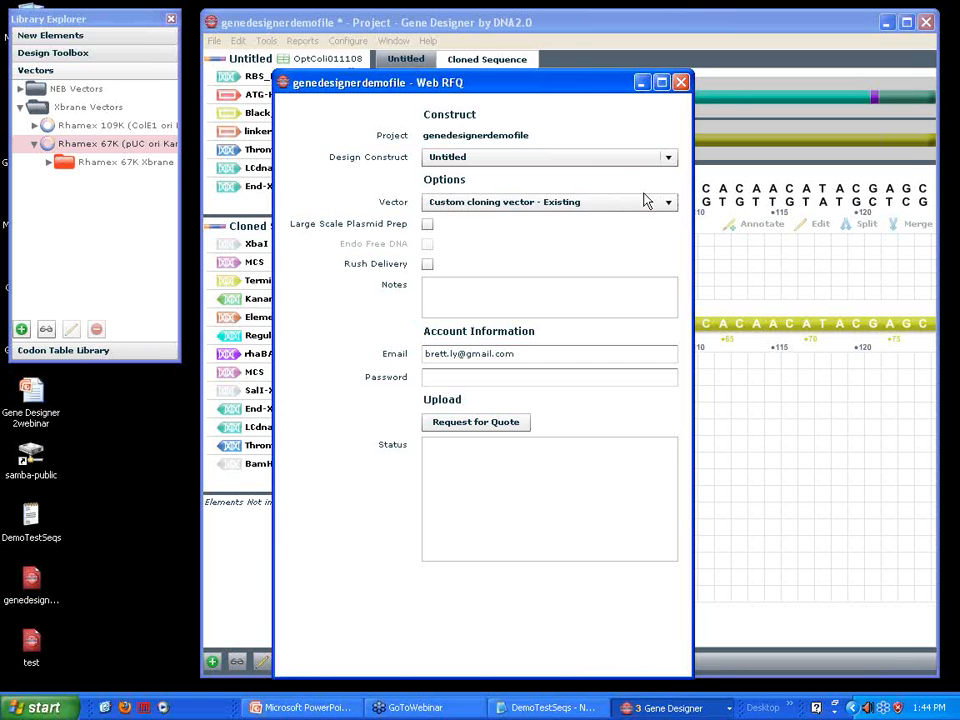
left_click(668, 203)
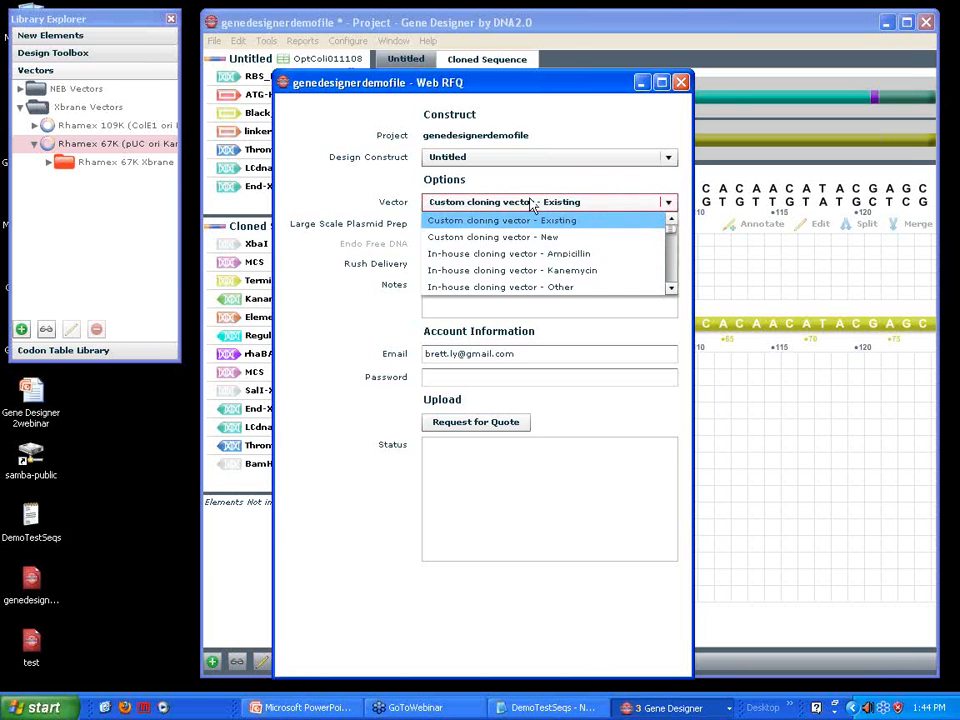
left_click(508, 253)
left_click(427, 227)
left_click(428, 245)
left_click(432, 268)
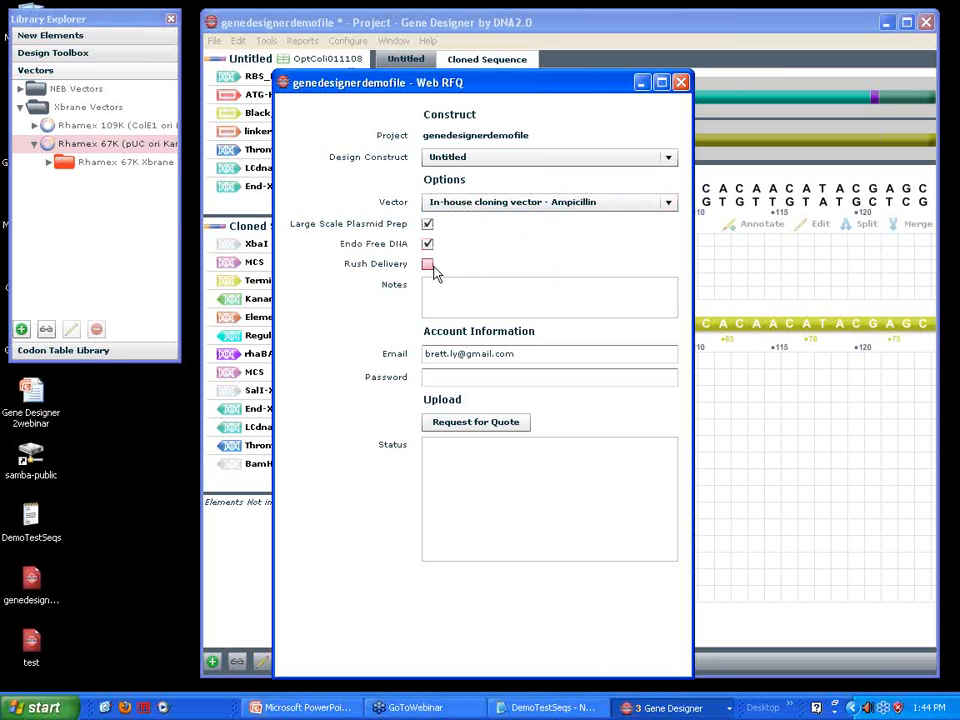
left_click(448, 296)
type("add notes")
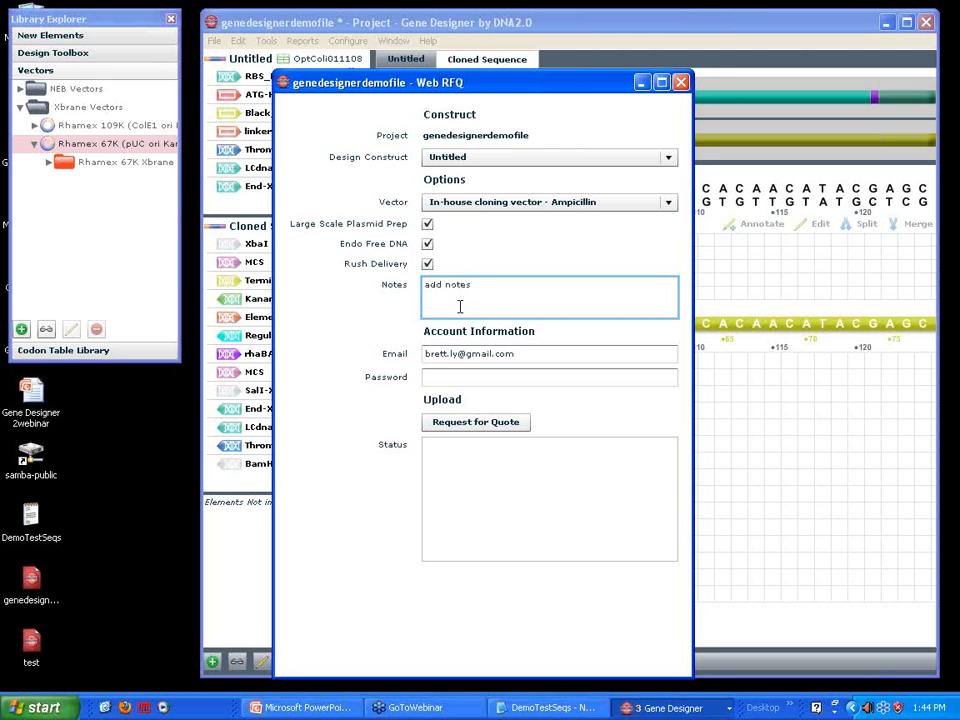
Replace the account e-mail, enter the account password, and submit the request for quote
left_click(525, 352)
key("BackSpace")
key("BackSpace")
key("BackSpace")
key("BackSpace")
key("BackSpace")
key("BackSpace")
key("BackSpace")
key("BackSpace")
key("BackSpace")
key("BackSpace")
key("BackSpace")
key("BackSpace")
key("BackSpace")
key("BackSpace")
key("BackSpace")
key("BackSpace")
key("BackSpace")
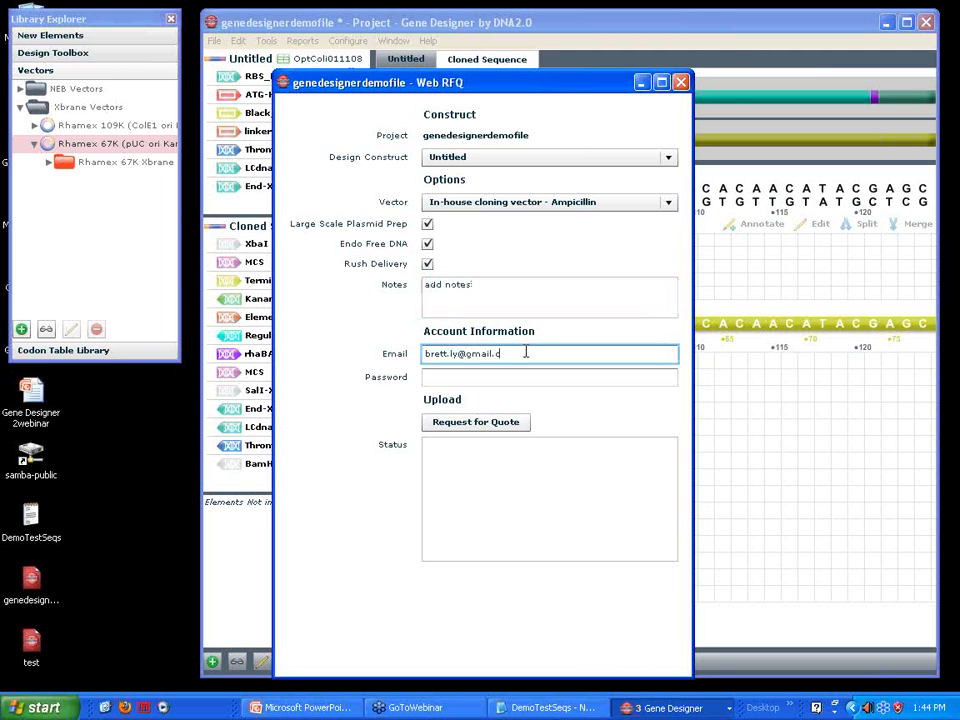
key("BackSpace")
left_click(491, 377)
type("*****")
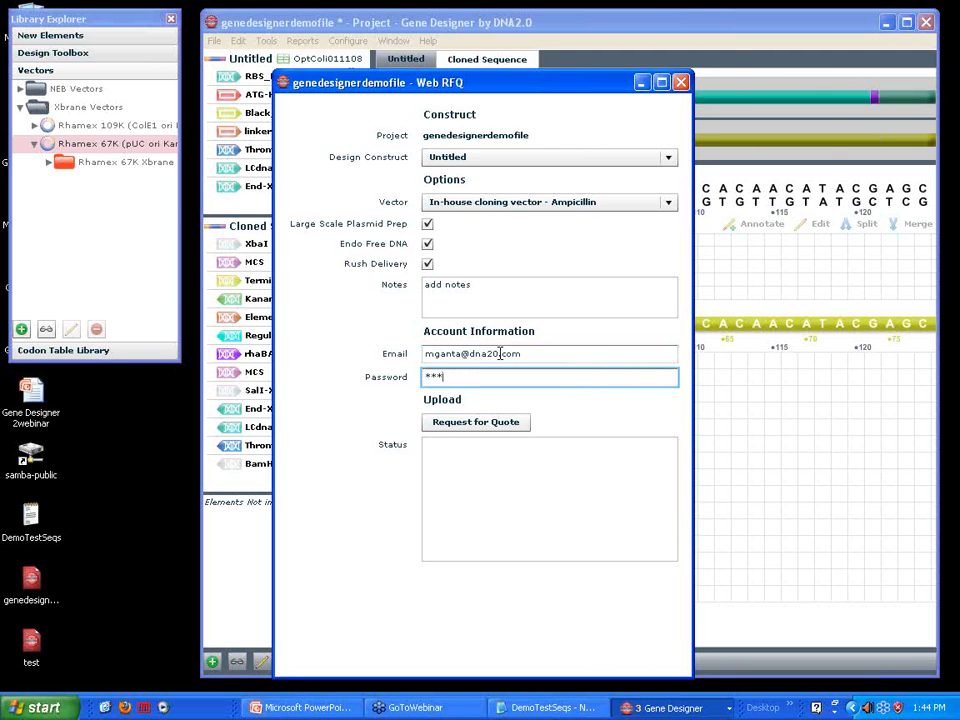
left_click(476, 422)
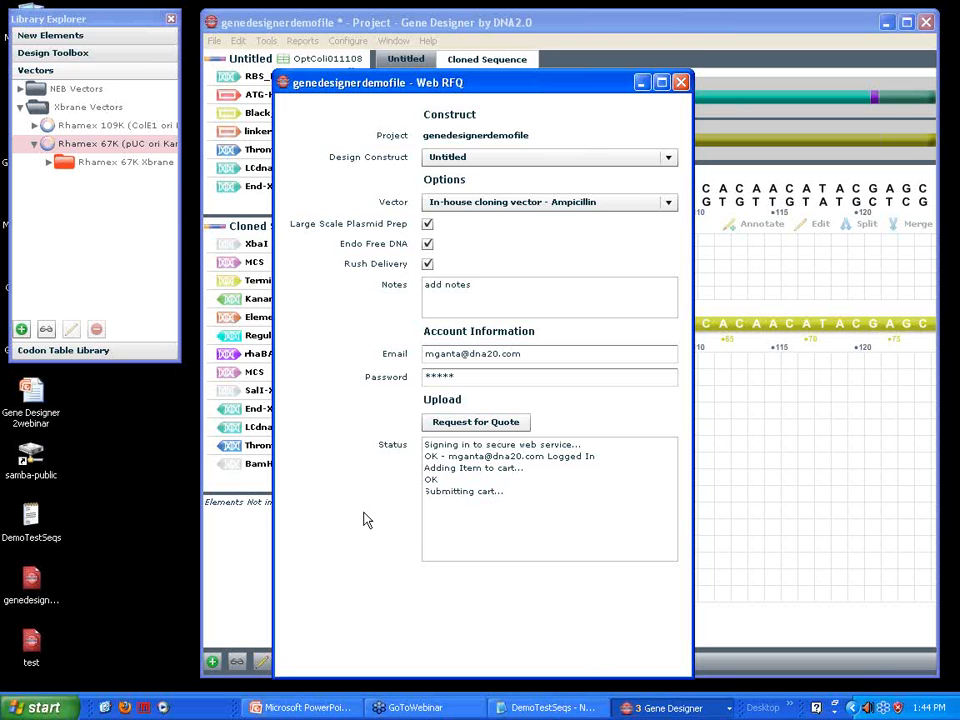
Reposition the Web RFQ window and highlight the reference number in the upload status
left_click_drag(475, 87, 483, 39)
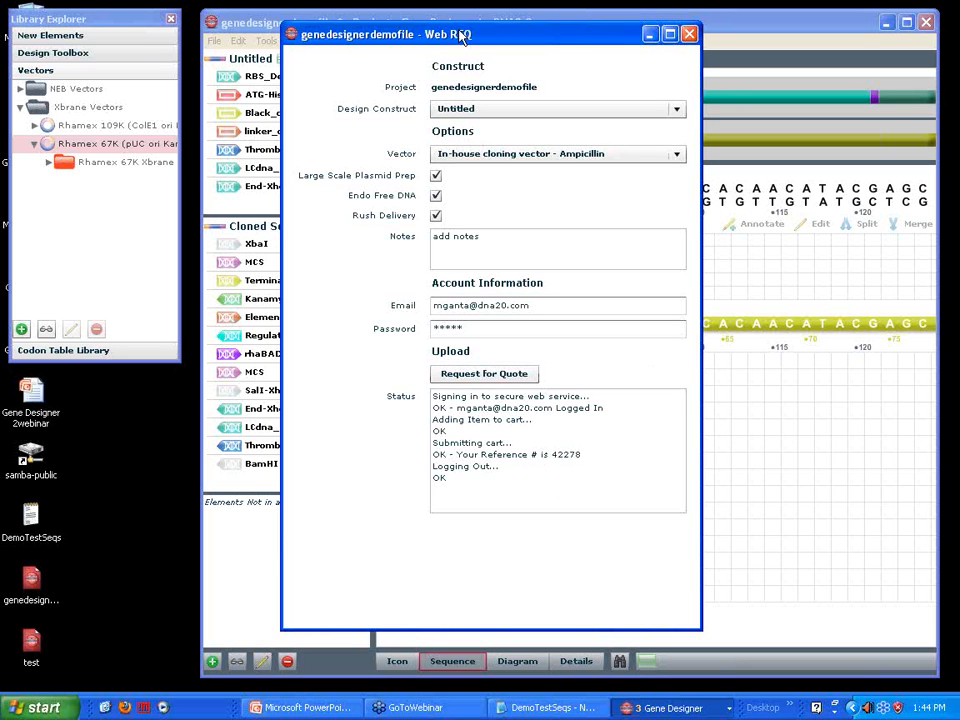
left_click_drag(467, 40, 454, 32)
left_click_drag(544, 446, 574, 448)
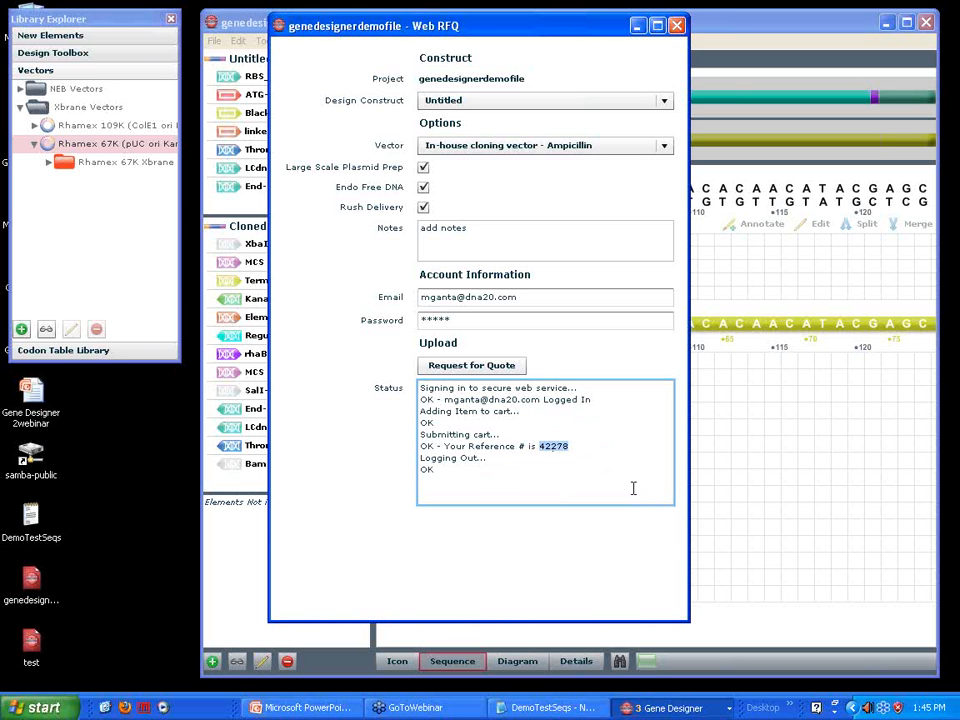
Close the quote request and display the project's constructs in the icon view
left_click(677, 27)
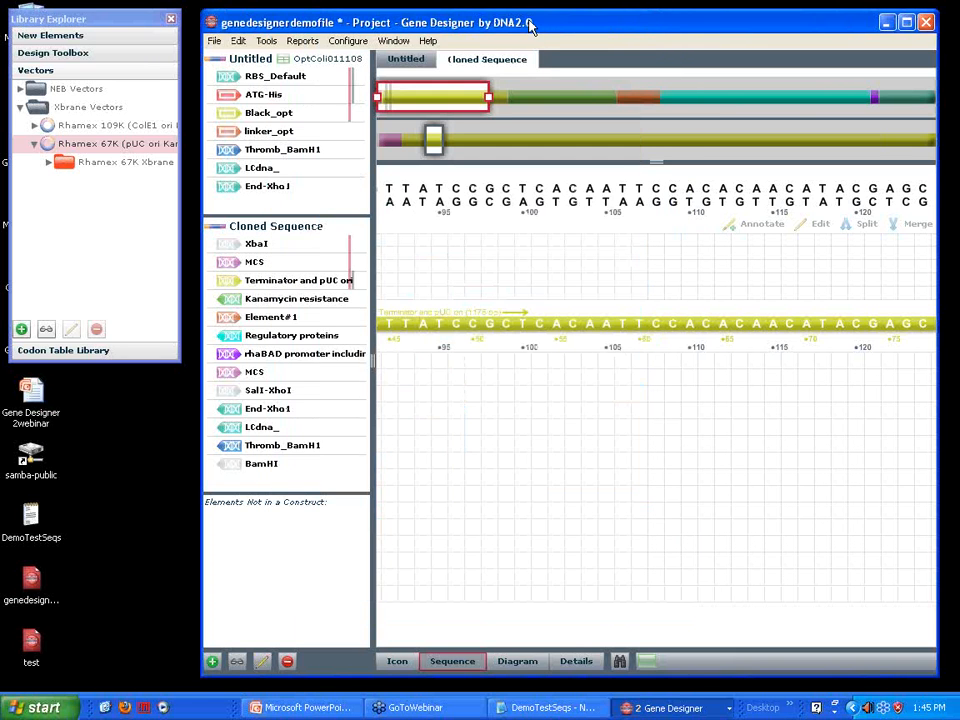
left_click_drag(513, 24, 506, 21)
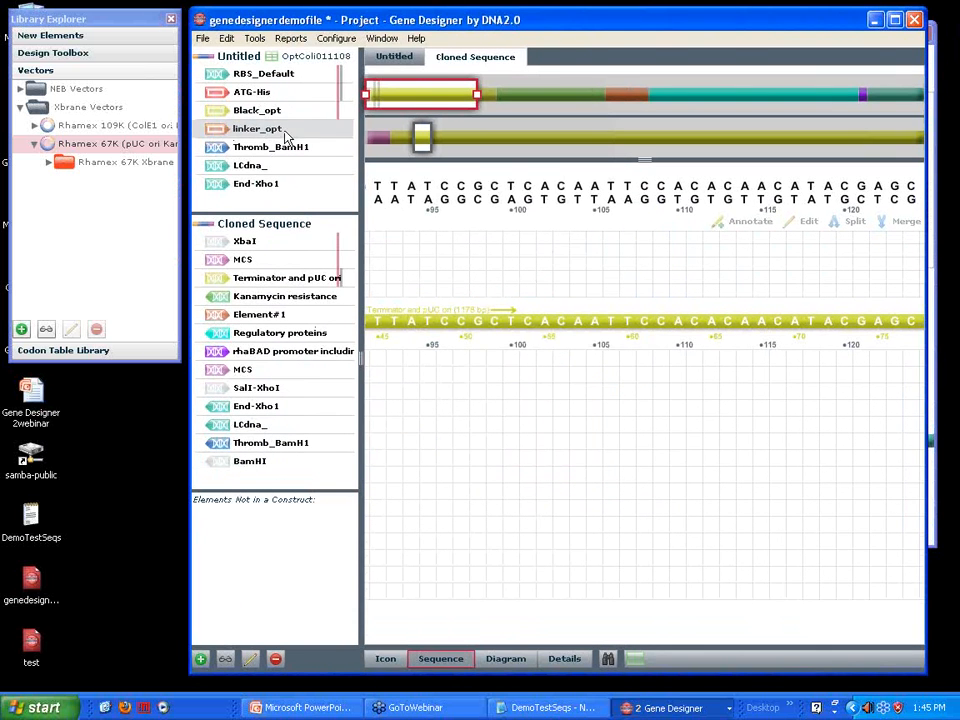
left_click(385, 658)
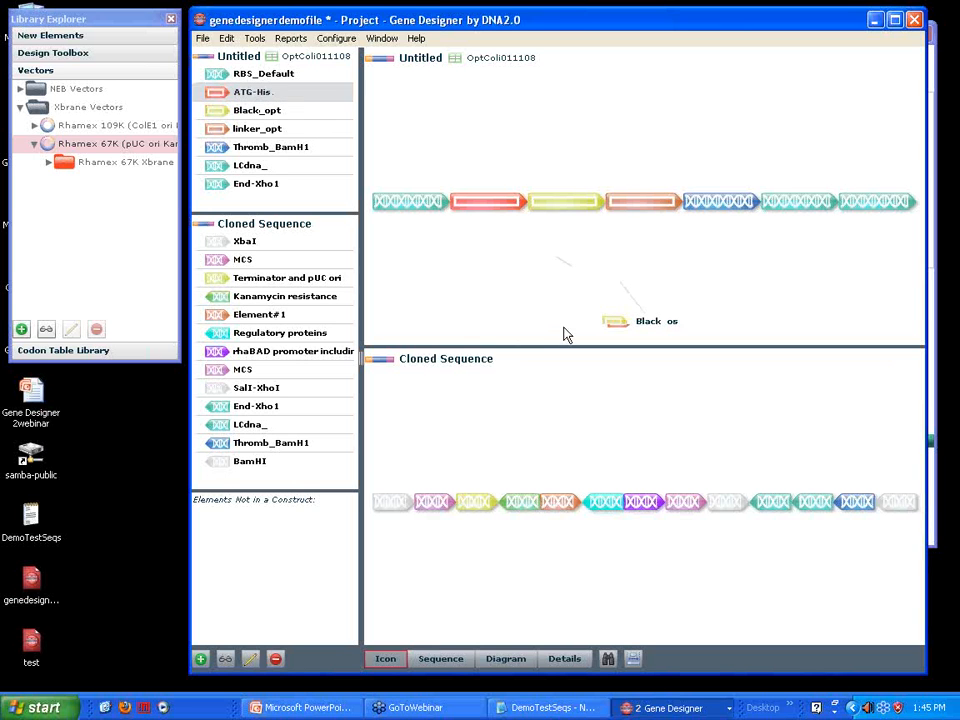
Collapse the Xbrane Vectors folder in the library and show the Untitled construct in the sequence view
left_click_drag(435, 22, 440, 14)
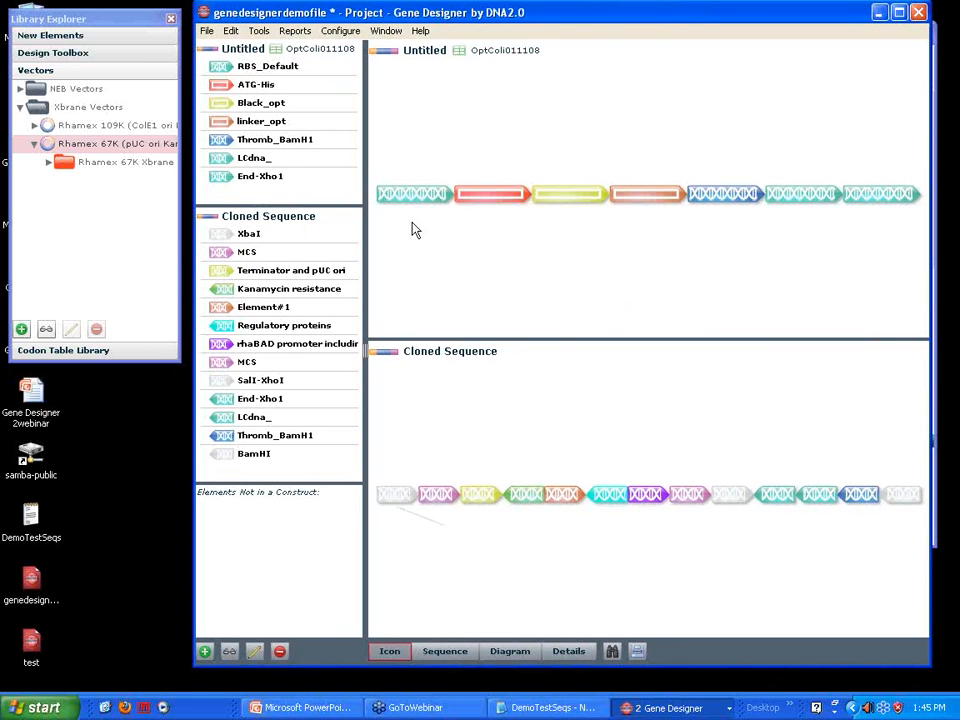
left_click(20, 108)
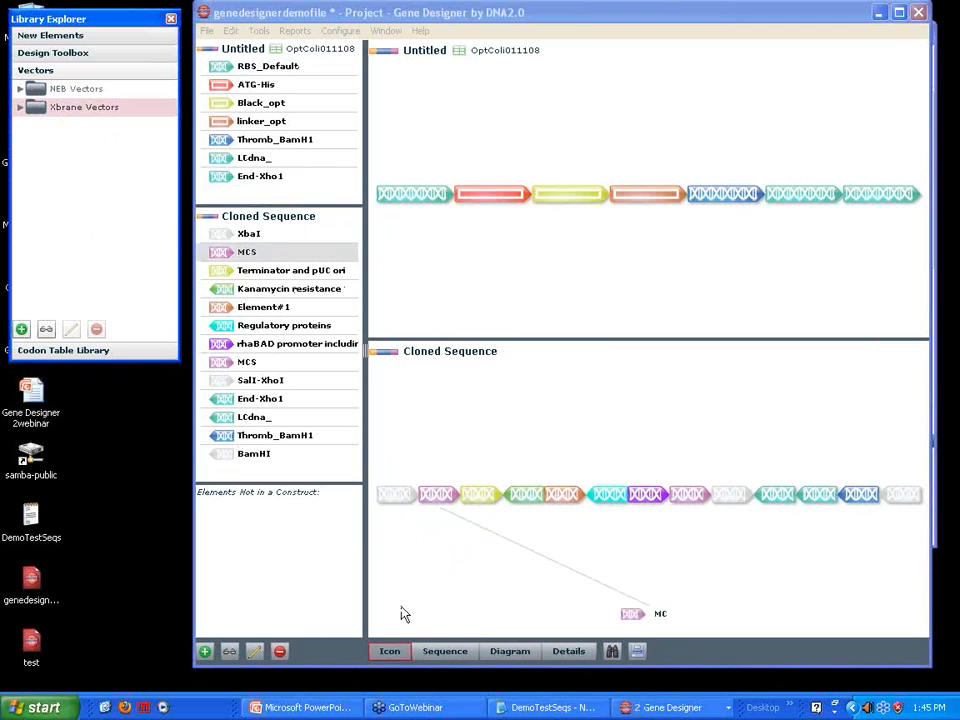
left_click(446, 655)
left_click(405, 49)
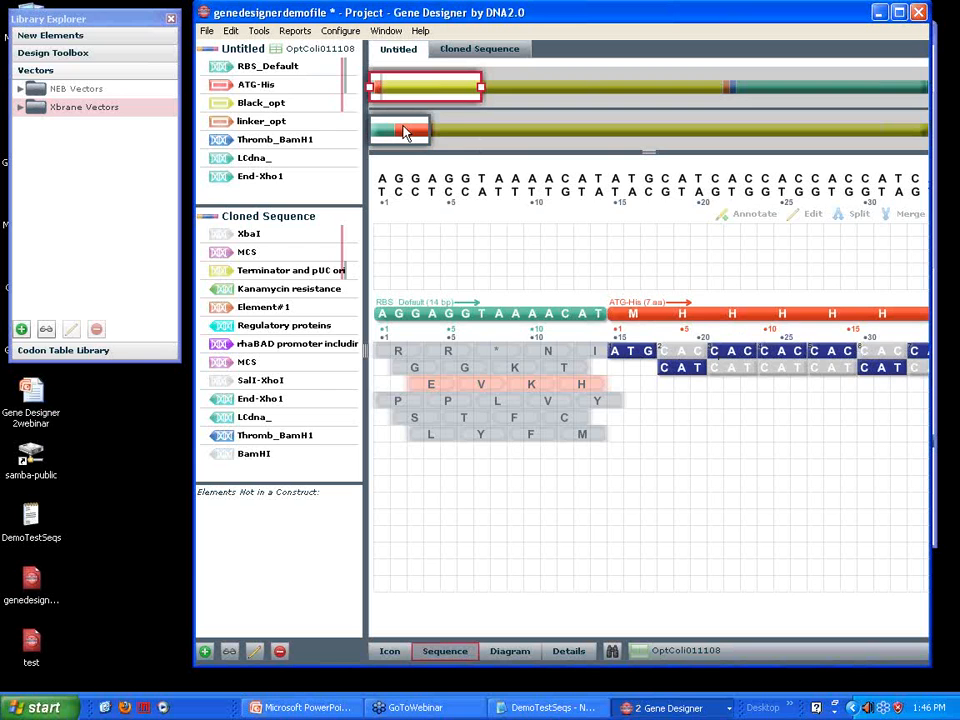
Clear the codons from the Black_opt amino acid element in the Untitled construct
left_click_drag(405, 133, 443, 137)
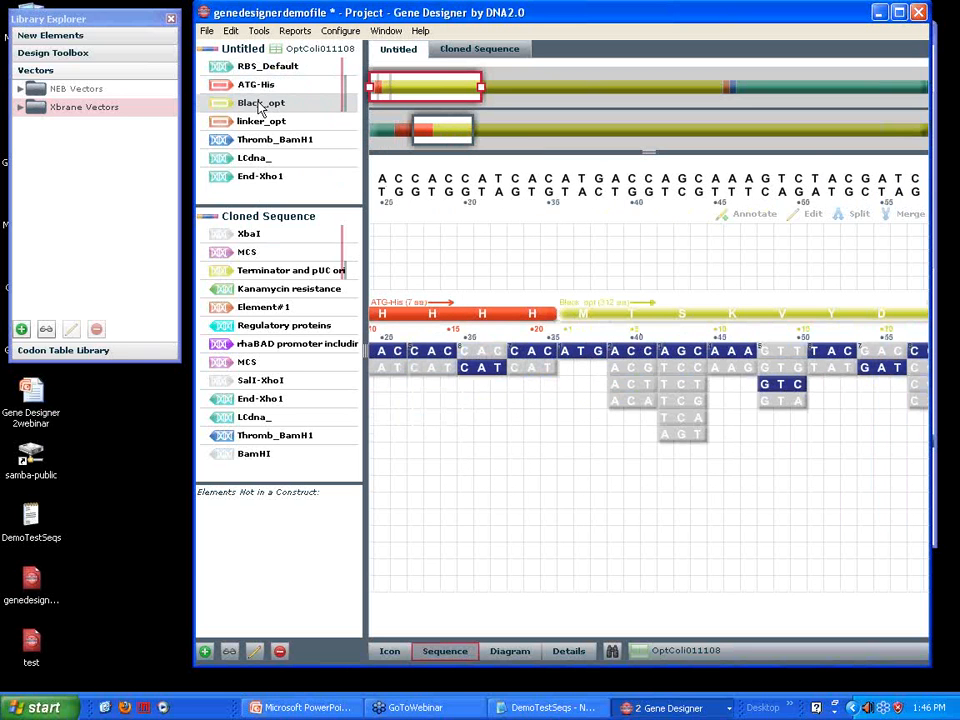
left_click(231, 33)
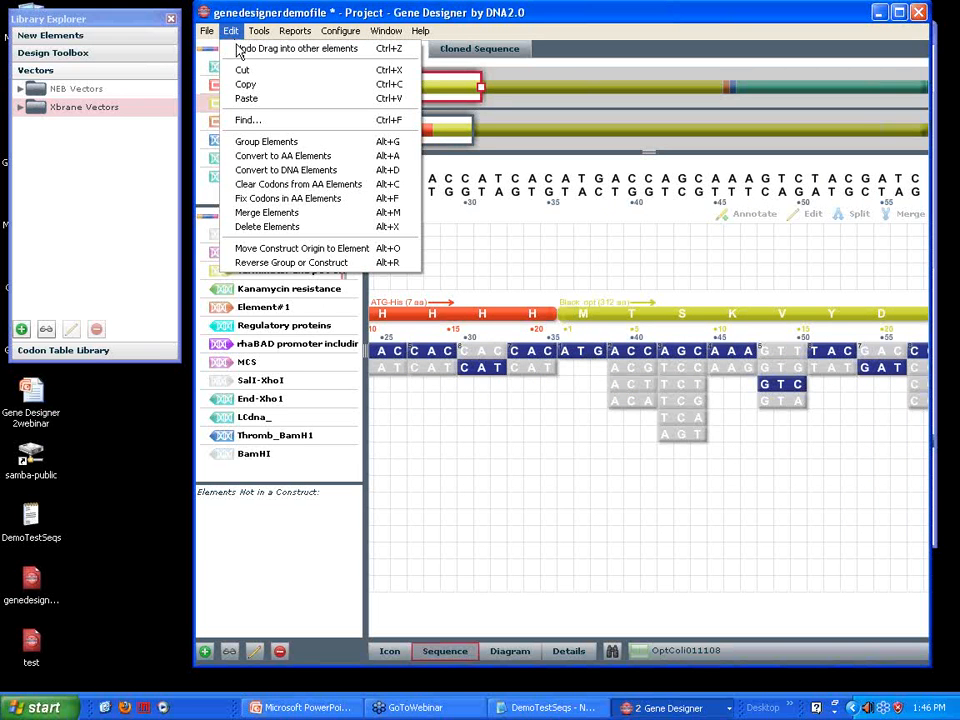
left_click(272, 185)
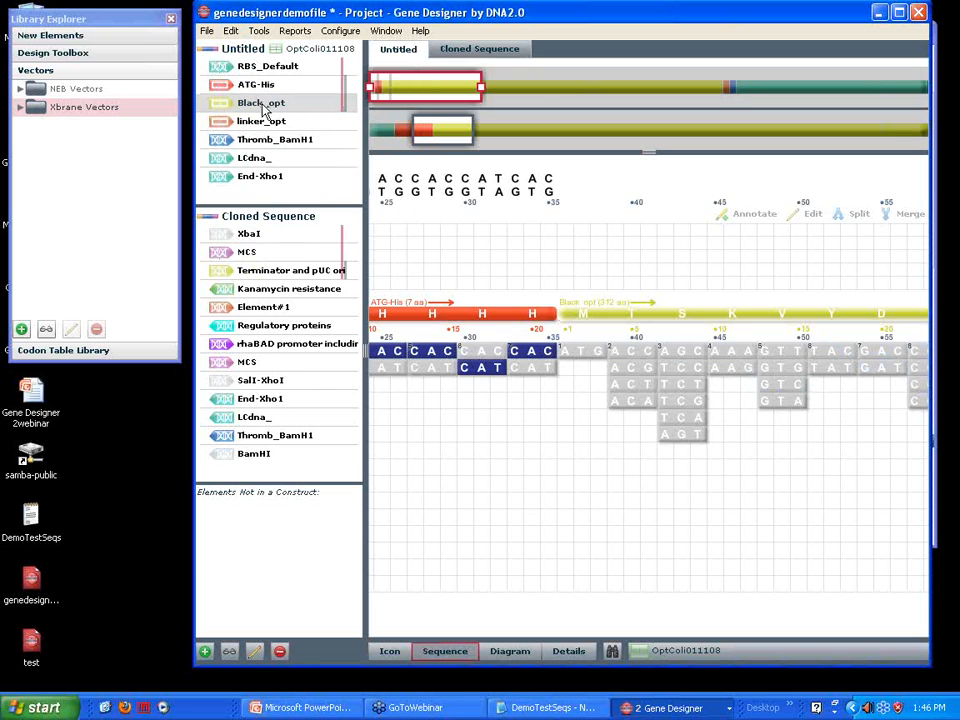
left_click_drag(450, 135, 476, 134)
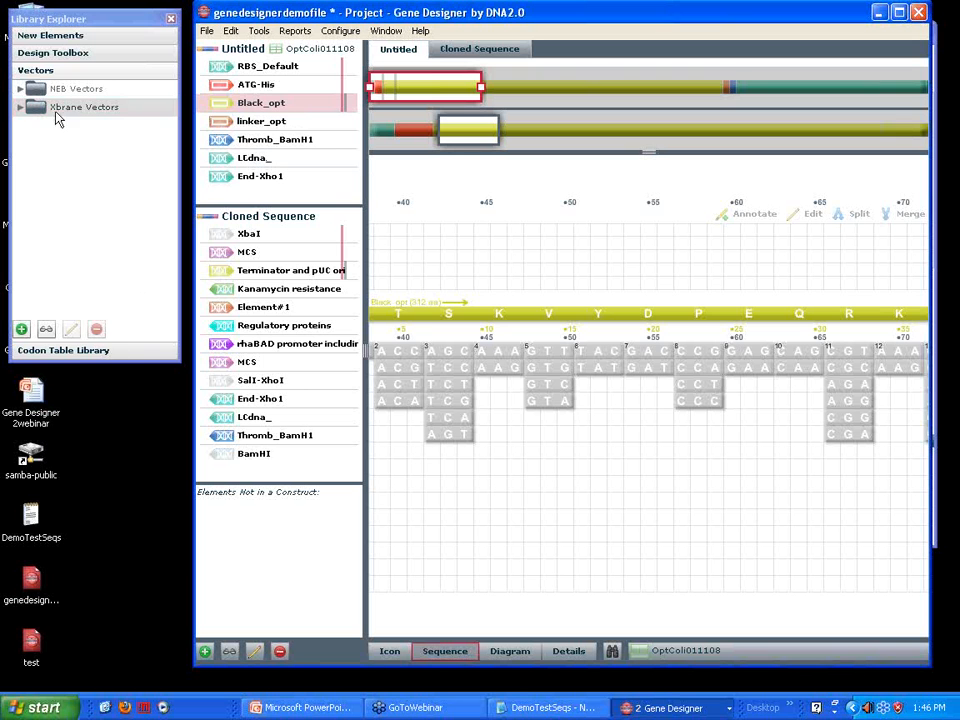
List the imported tables in the Codon Table Library and start importing another codon table
left_click(63, 350)
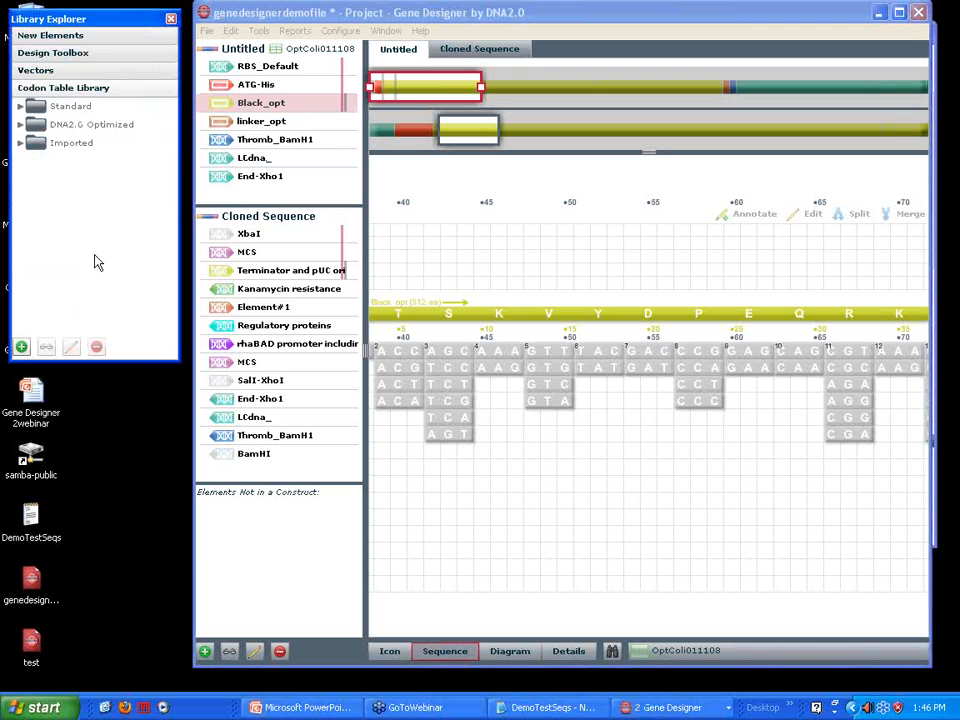
left_click(19, 145)
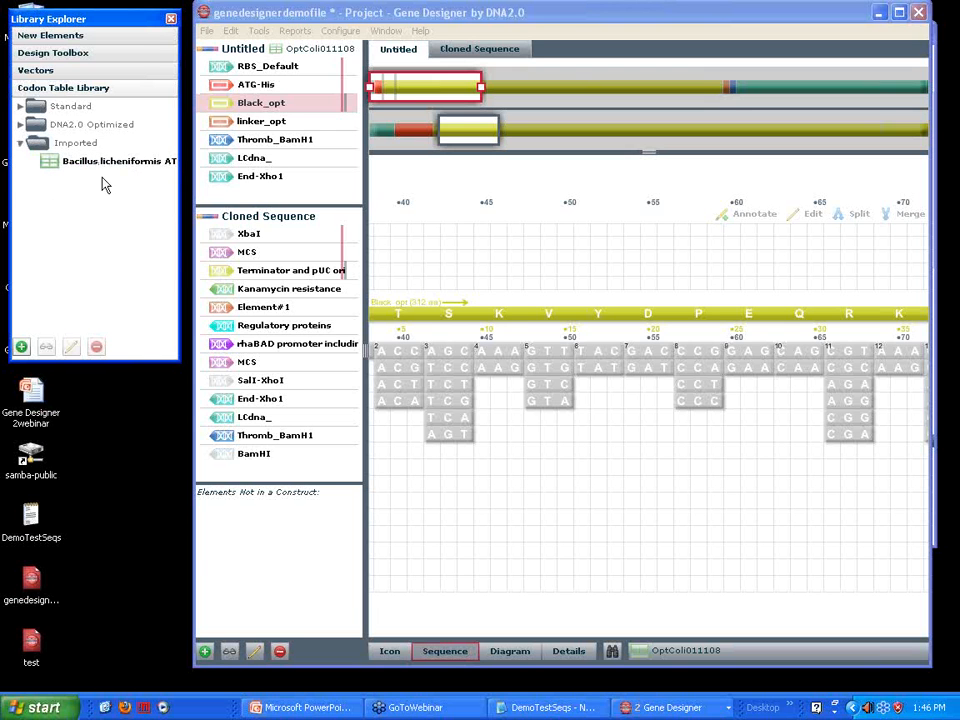
left_click(207, 32)
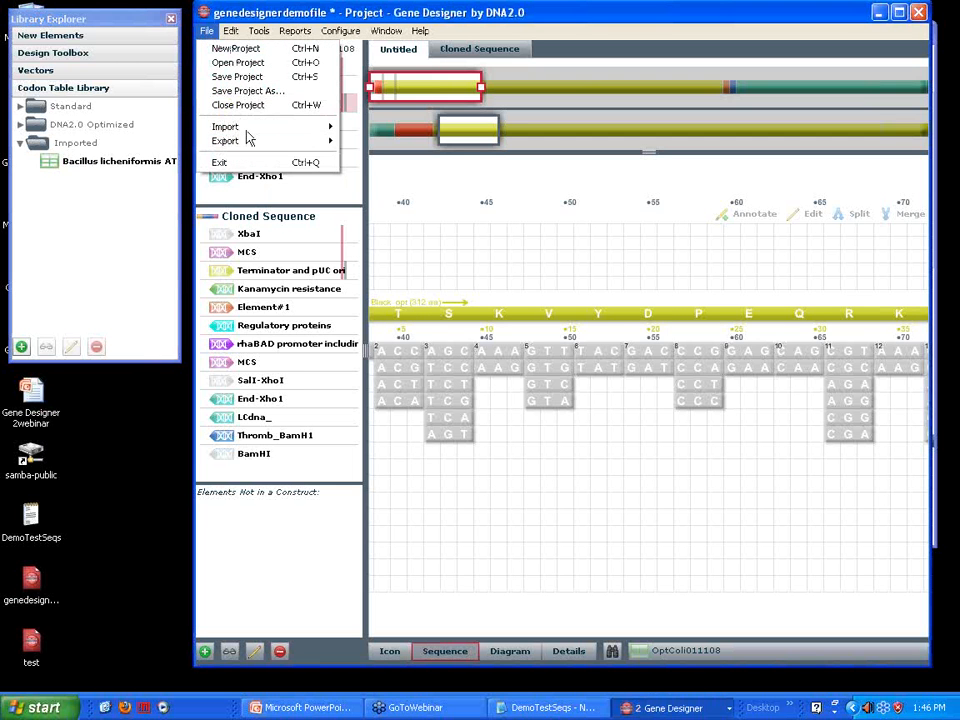
mouse_move(240, 127)
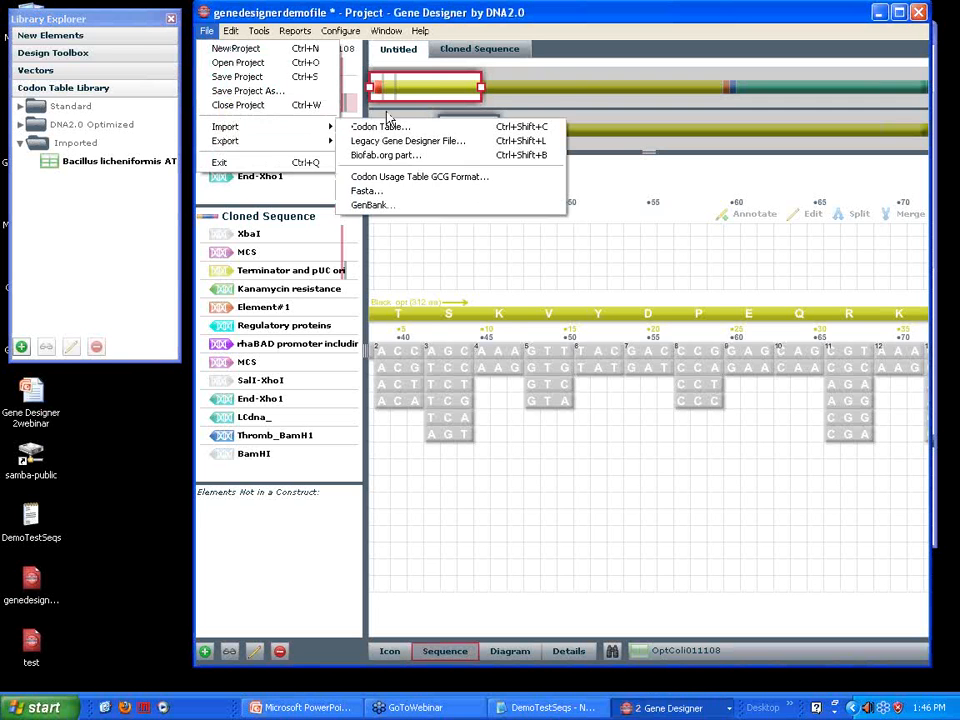
mouse_move(300, 130)
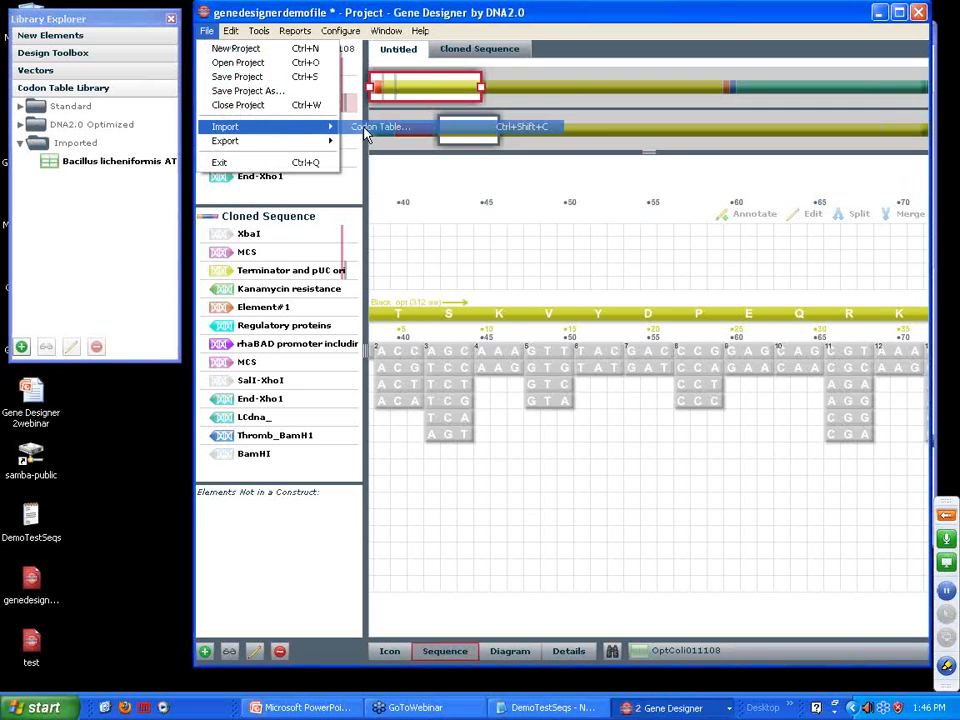
left_click(366, 130)
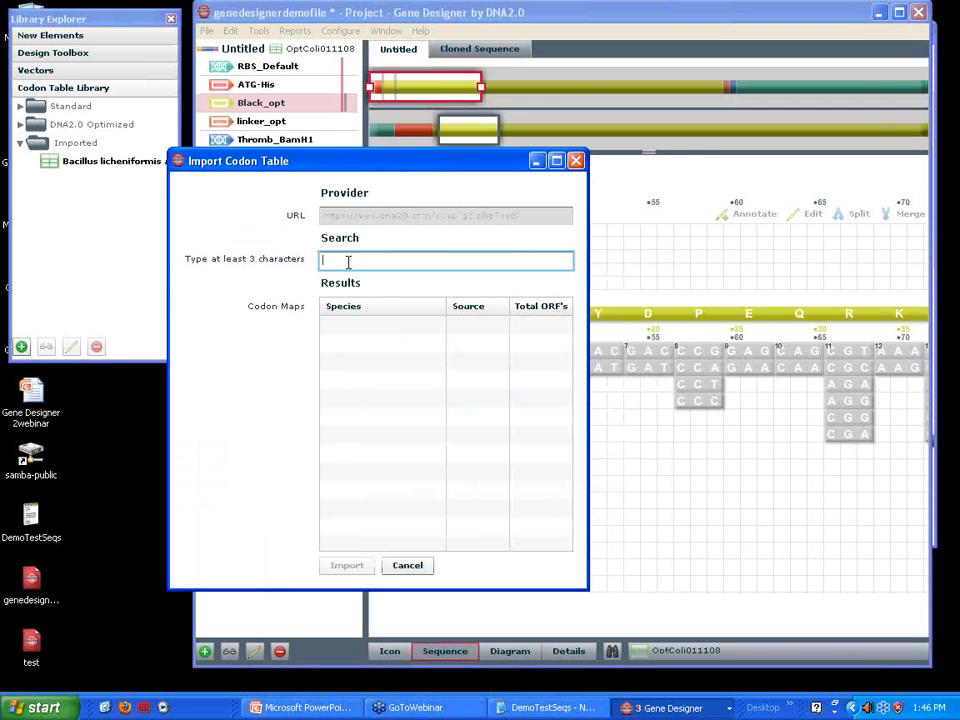
Search the species for "pse" and import the Burkholderia pseudomallei 668 codon table with 7230 ORFs
type("pse")
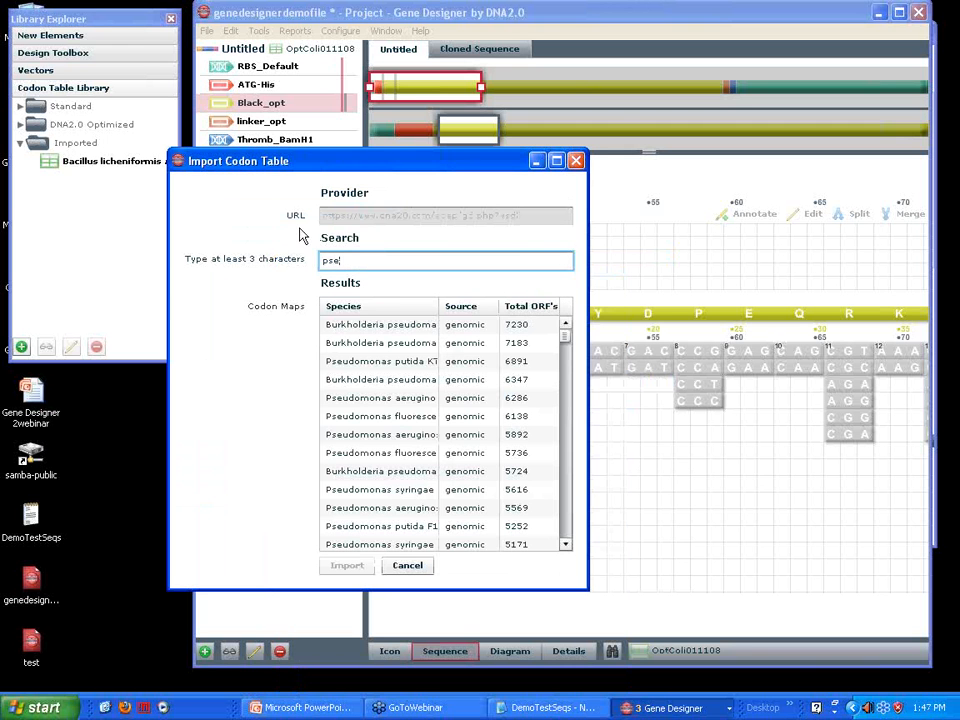
scroll(566, 352, "down", 2)
mouse_move(566, 350)
left_mouse_down()
mouse_move(569, 472)
mouse_move(568, 330)
left_mouse_up()
left_click(553, 361)
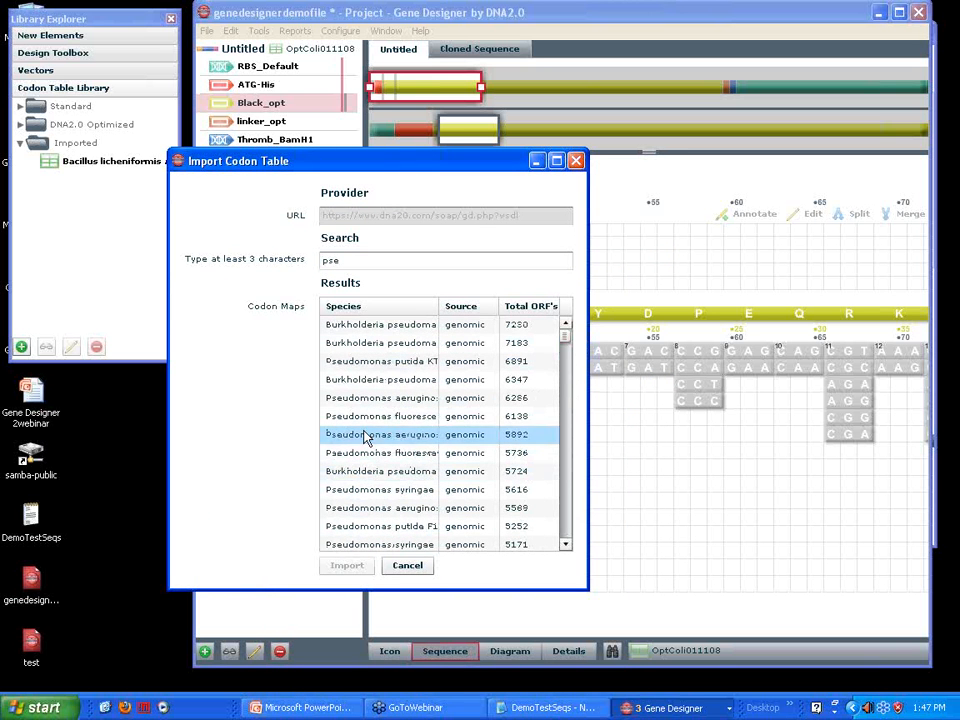
left_click(362, 336)
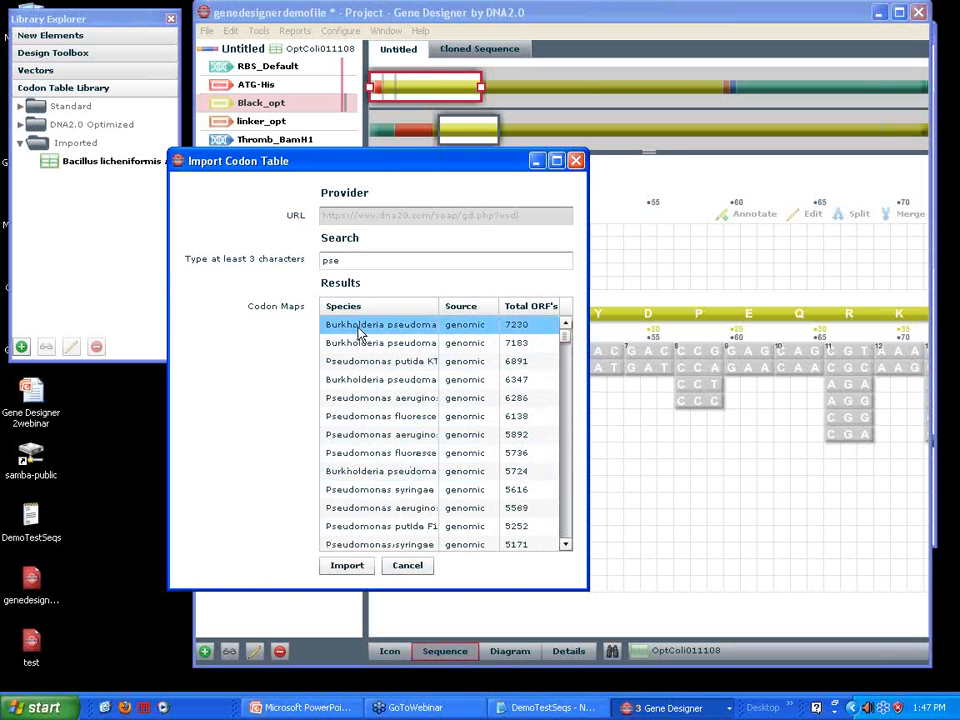
left_click(346, 566)
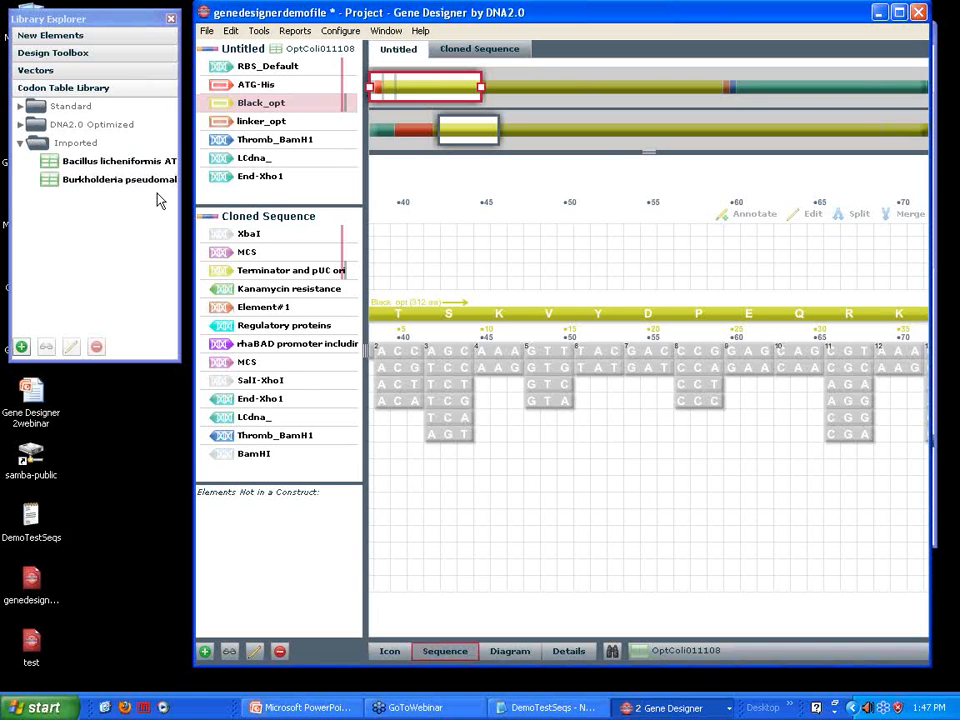
Open the Bacillus backtranslation profile for editing and set its profile name to "Pseudomonas"
left_click(342, 31)
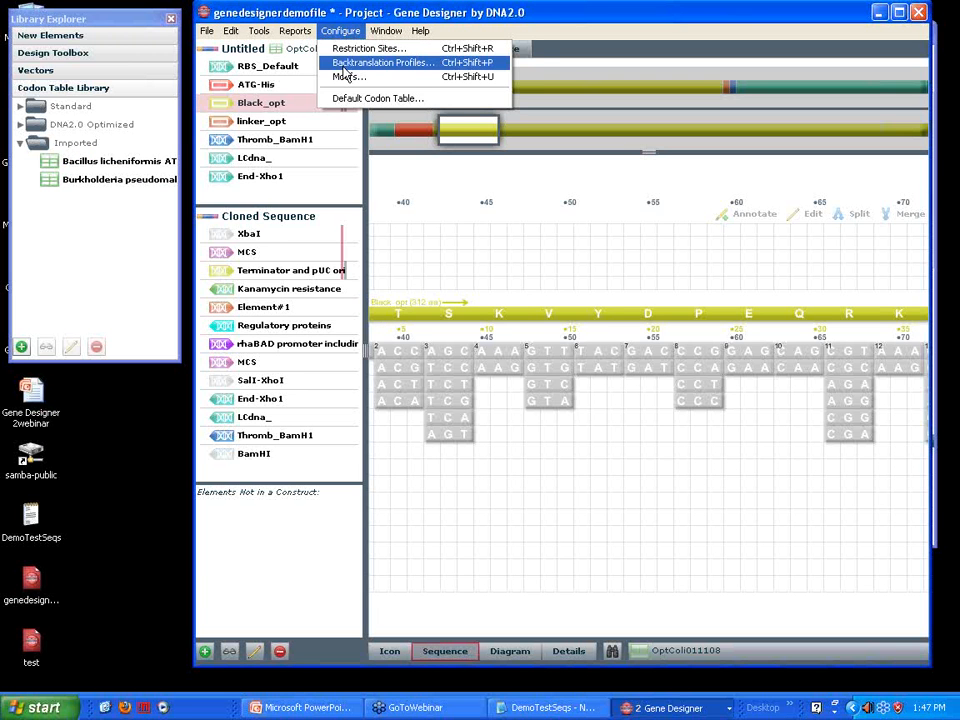
left_click(343, 68)
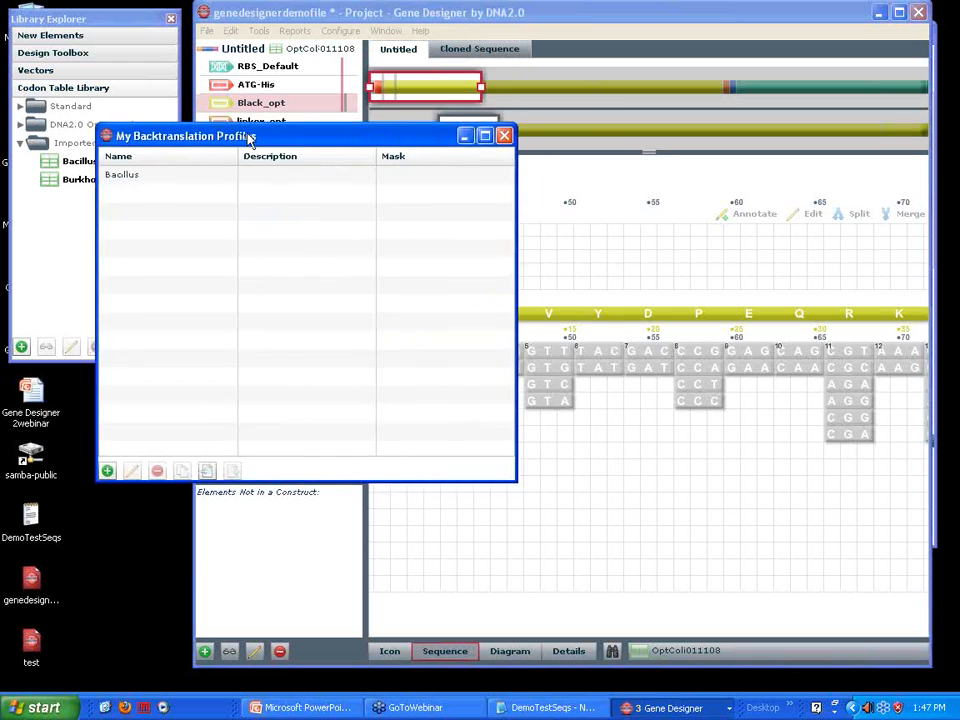
left_click_drag(249, 133, 357, 121)
double_click(253, 160)
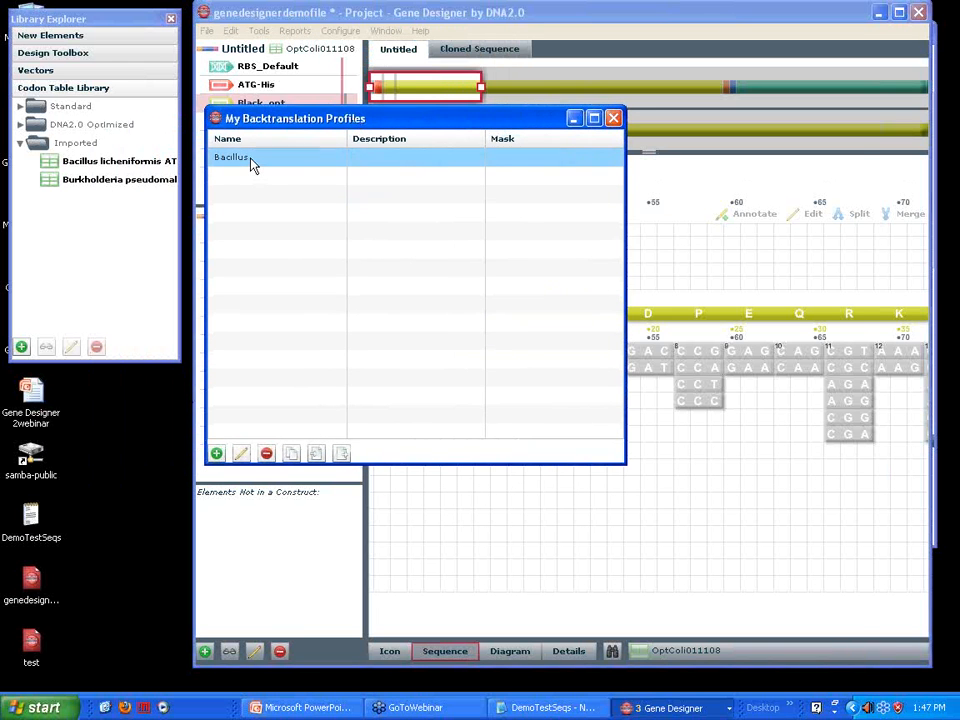
left_click(390, 213)
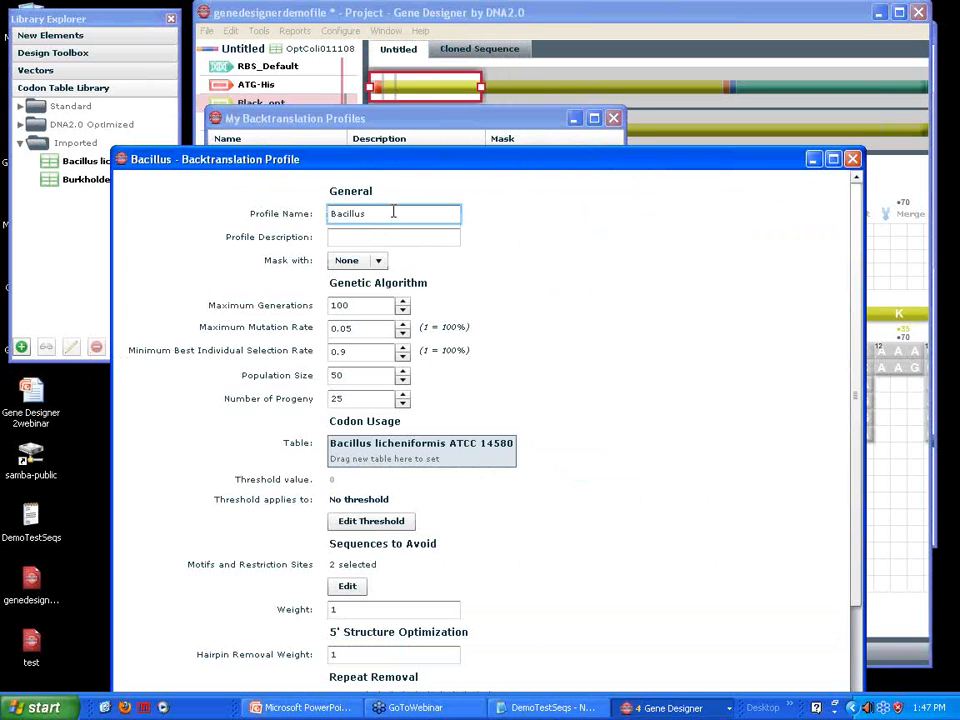
key("BackSpace")
key("BackSpace")
key("BackSpace")
key("BackSpace")
key("BackSpace")
type("Pseudomonas,")
Set the profile's codon usage table to the imported Burkholderia pseudomallei 668 table
left_click_drag(358, 166, 405, 46)
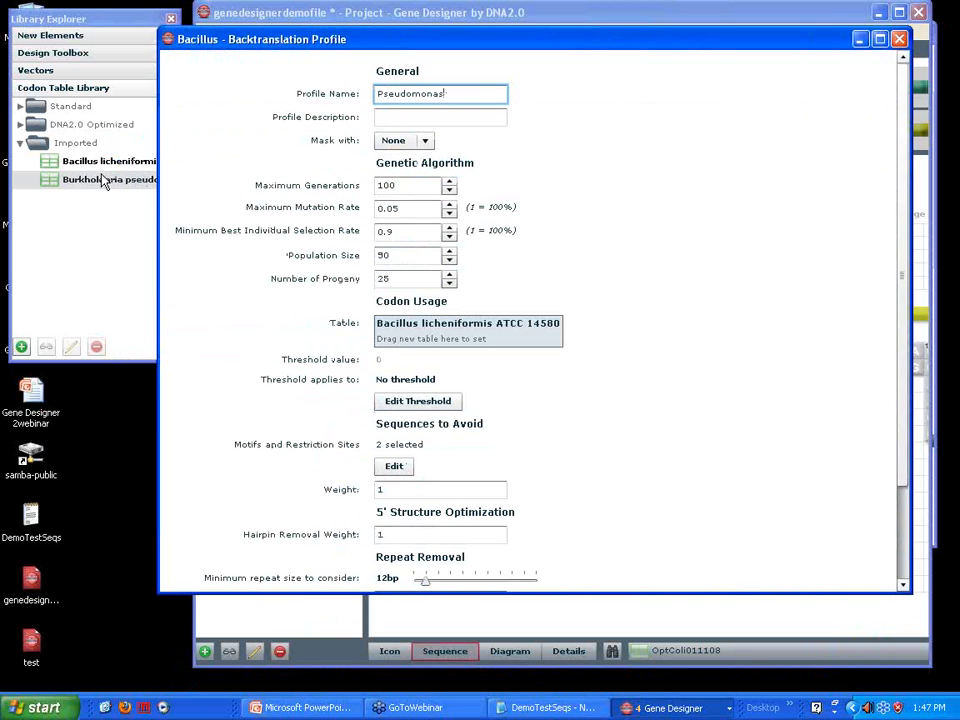
left_click(72, 183)
left_click_drag(72, 183, 429, 341)
Open the profile's sequences to avoid and add ApaLI from the Default group of My Restriction Sites
scroll(530, 435, "down", 1)
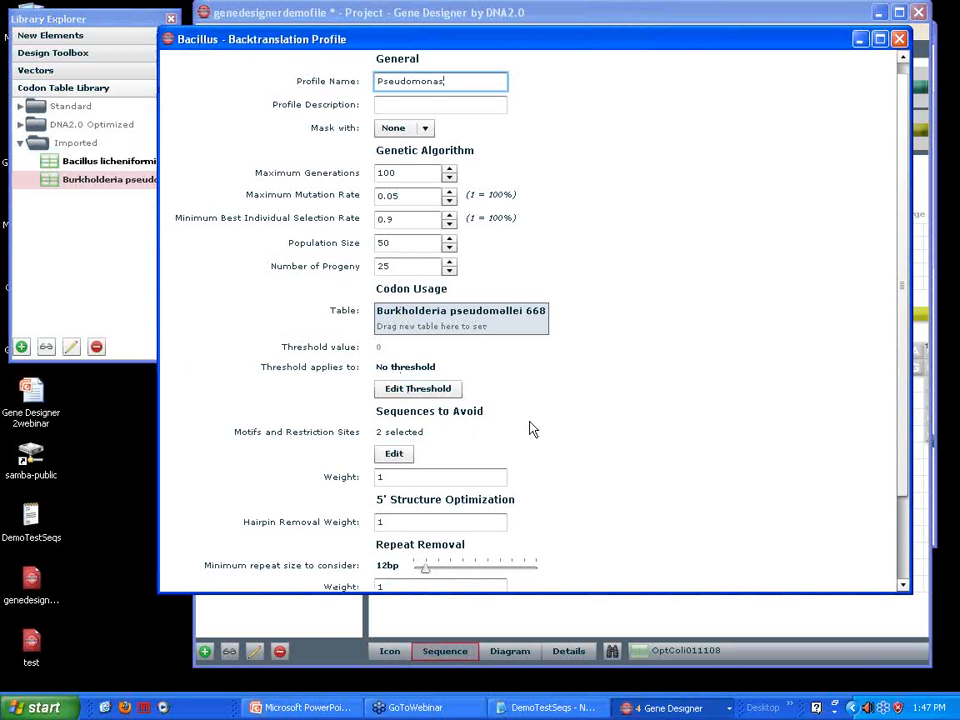
scroll(527, 430, "down", 3)
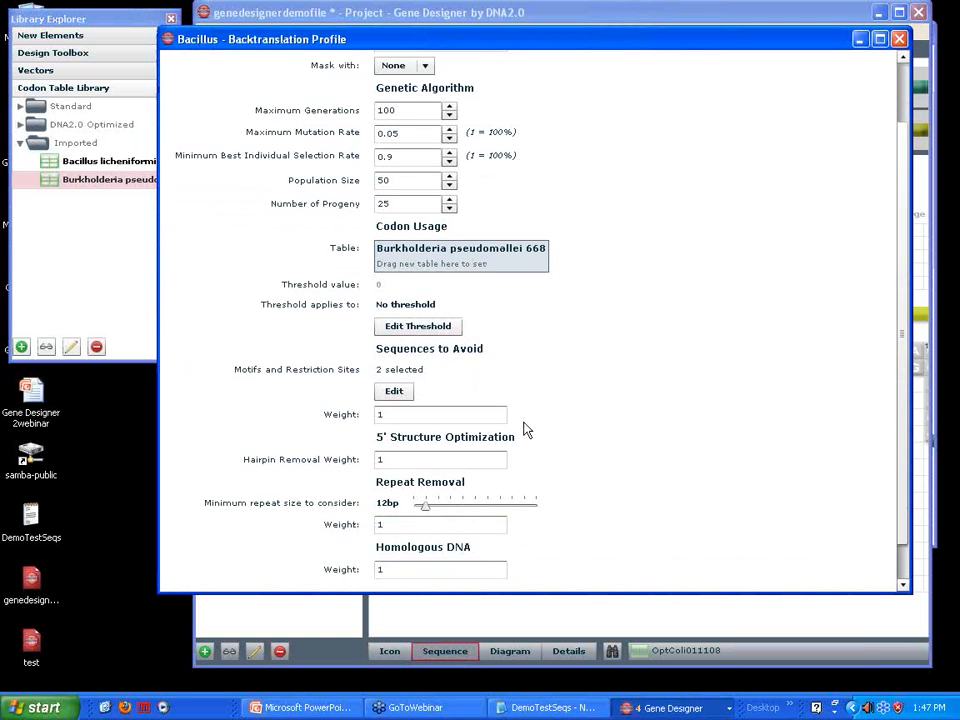
scroll(527, 430, "down", 2)
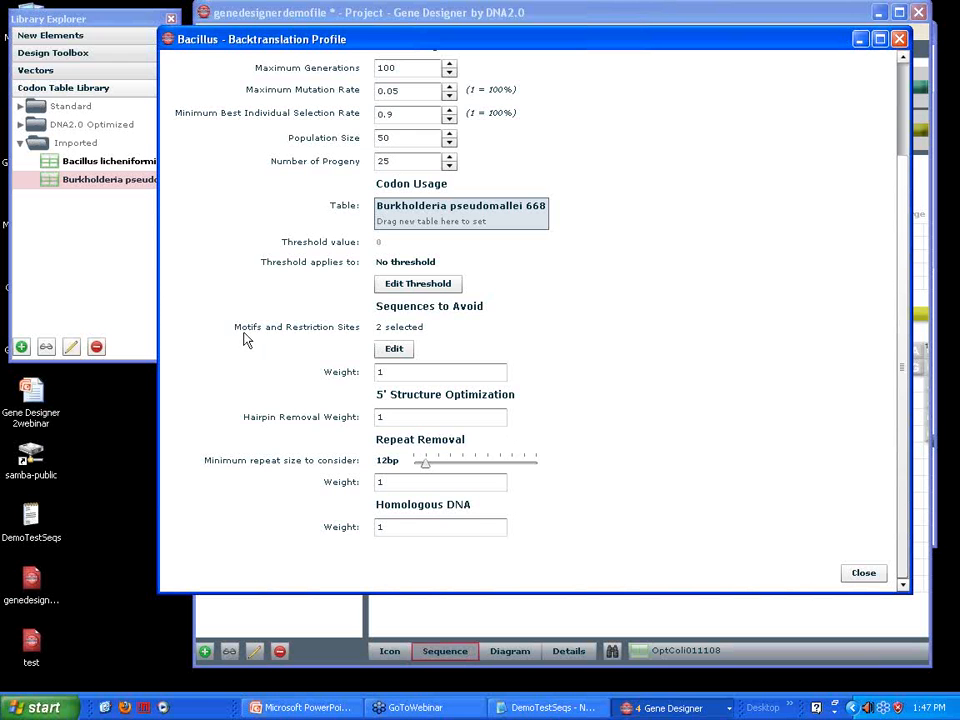
left_click(390, 347)
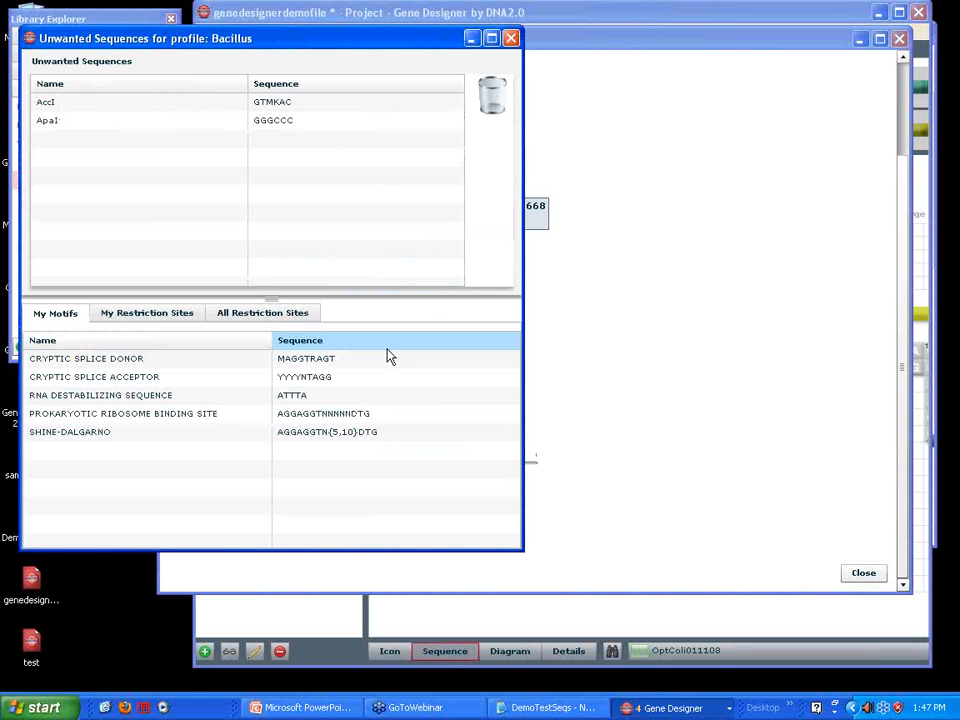
left_click_drag(199, 34, 293, 49)
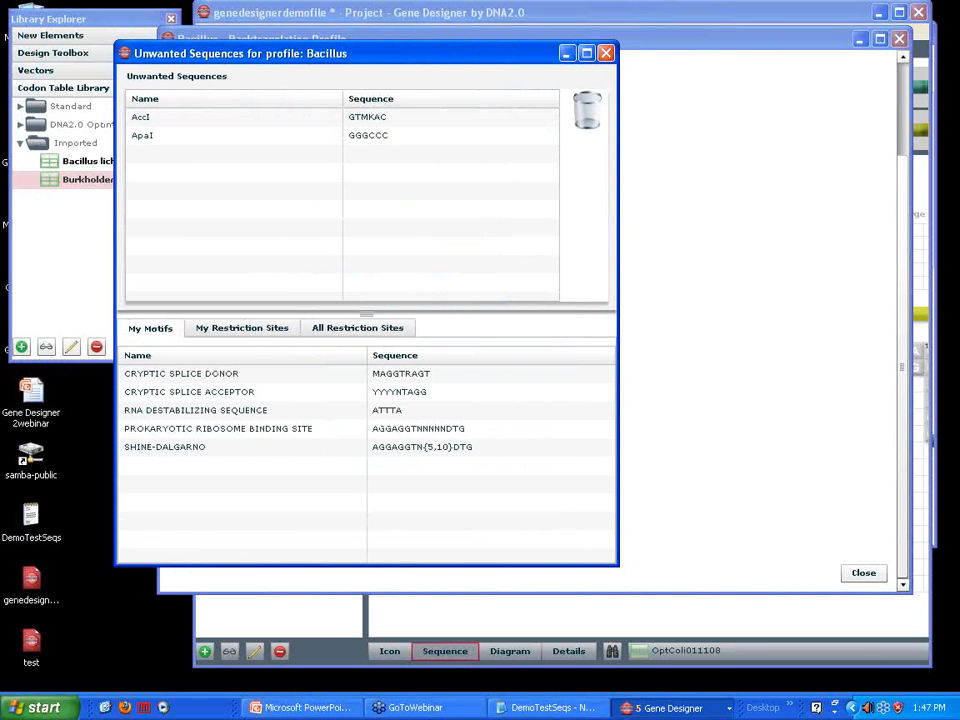
left_click(240, 337)
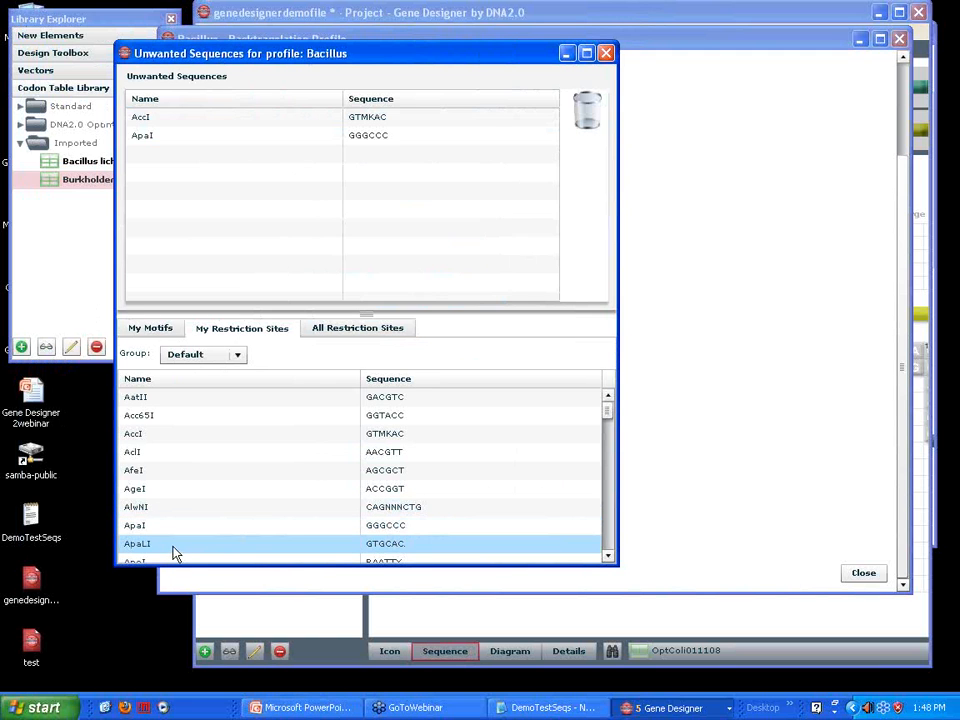
left_click_drag(146, 549, 178, 198)
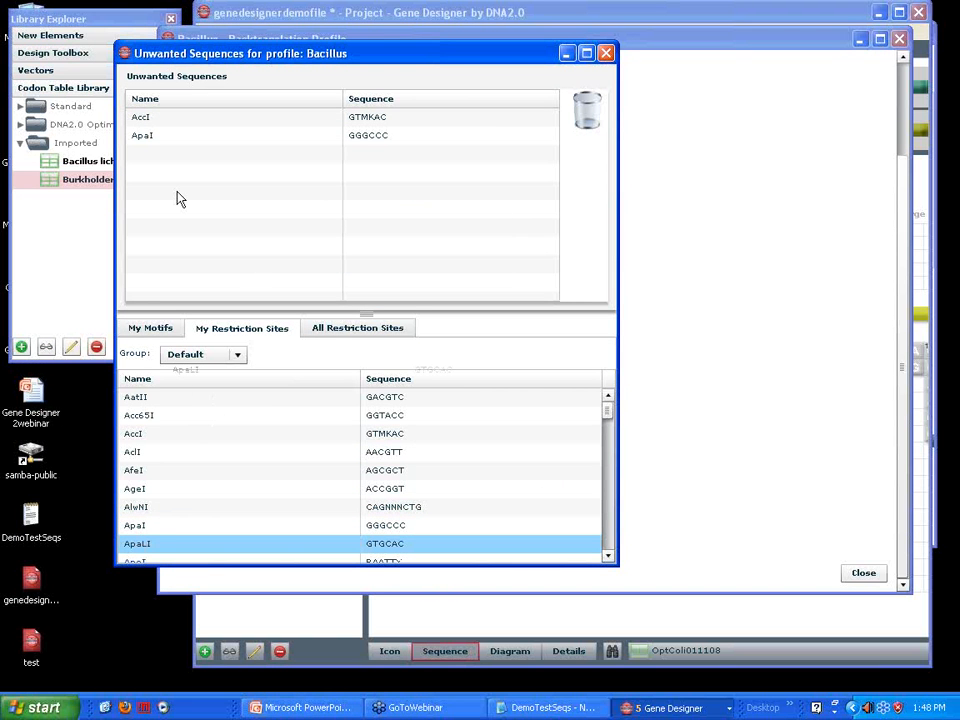
left_click_drag(178, 198, 178, 200)
Add the BclI, BamHI and BsrDI restriction sites to the profile's unwanted sequences
scroll(360, 470, "down", 3)
left_click_drag(180, 527, 178, 205)
left_click_drag(146, 452, 178, 212)
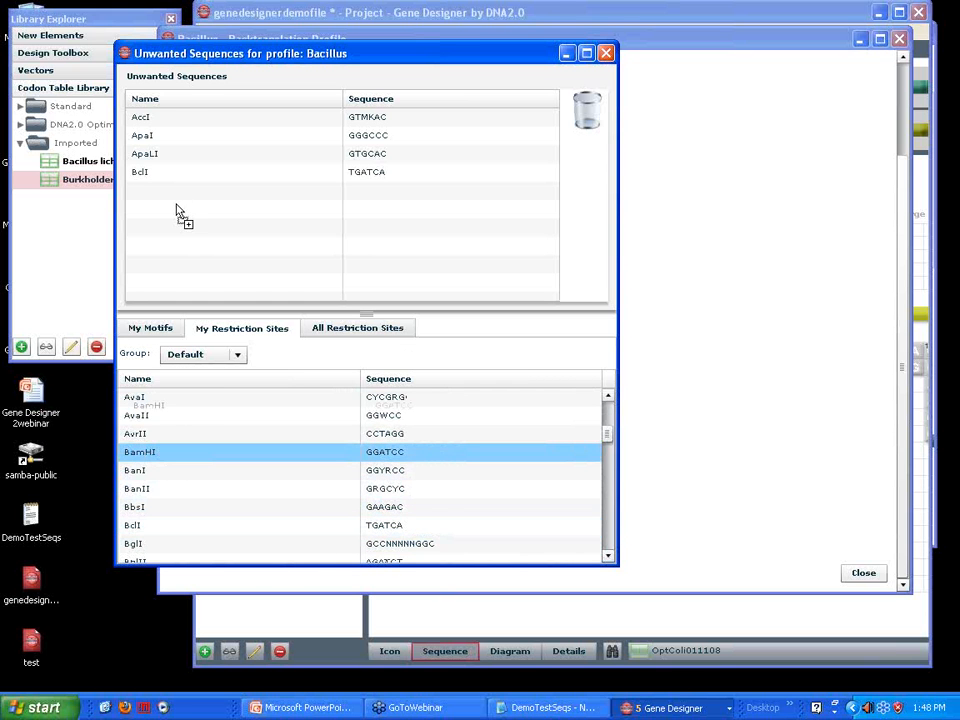
left_click_drag(178, 212, 178, 212)
scroll(150, 500, "down", 3)
left_click_drag(148, 527, 168, 210)
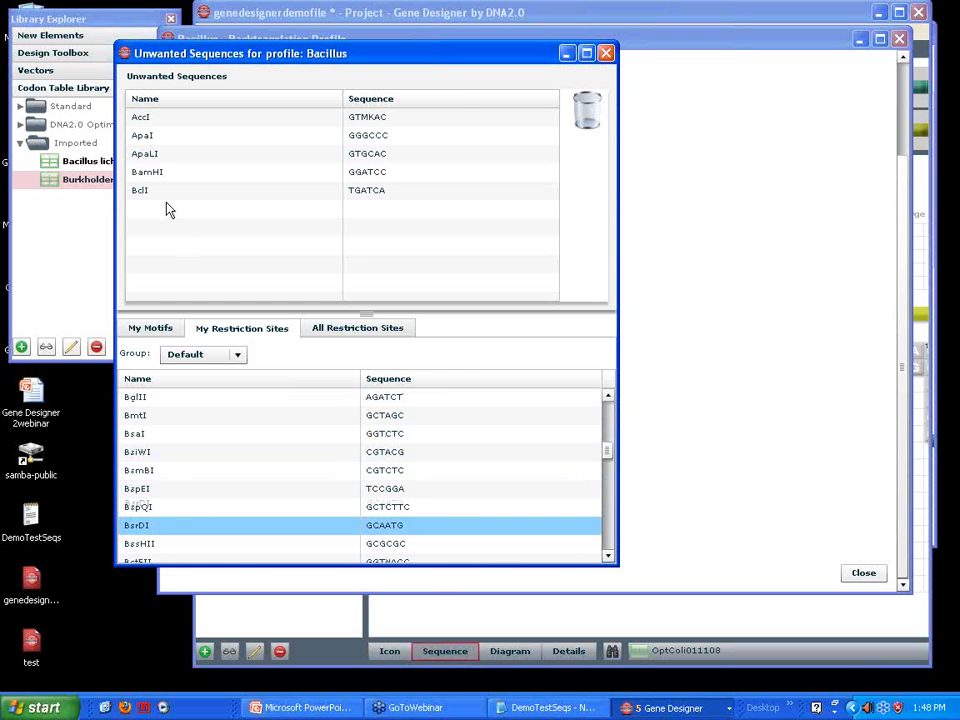
mouse_move(168, 210)
left_mouse_down()
mouse_move(238, 167)
mouse_move(182, 212)
left_mouse_up()
Remove ApaLI from the profile's unwanted sequences and close the unwanted sequences editor
left_click(175, 199)
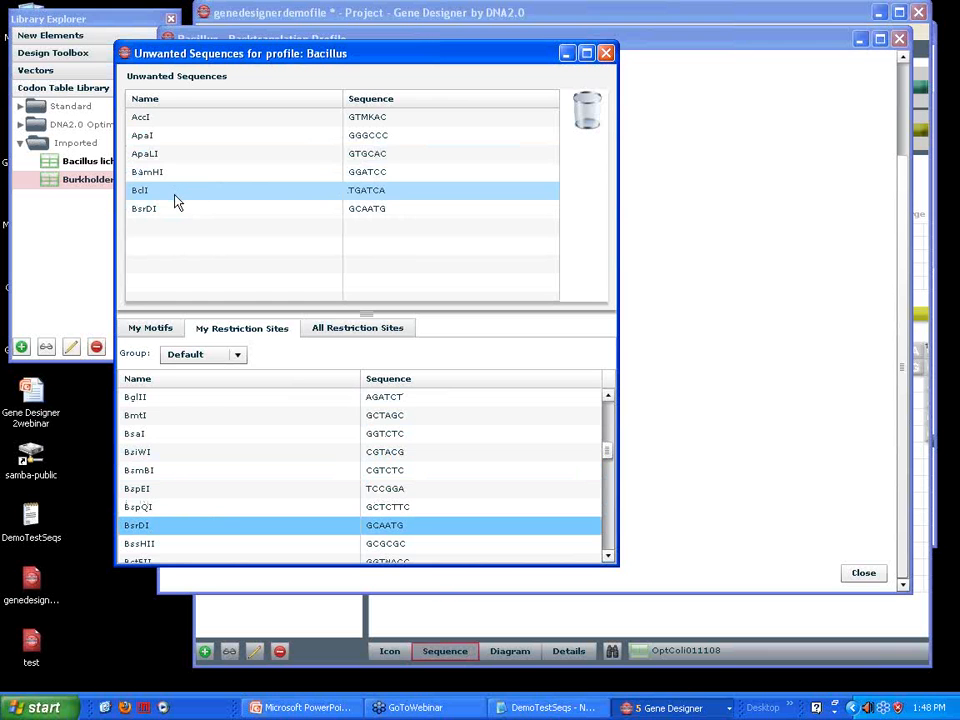
left_click(176, 157)
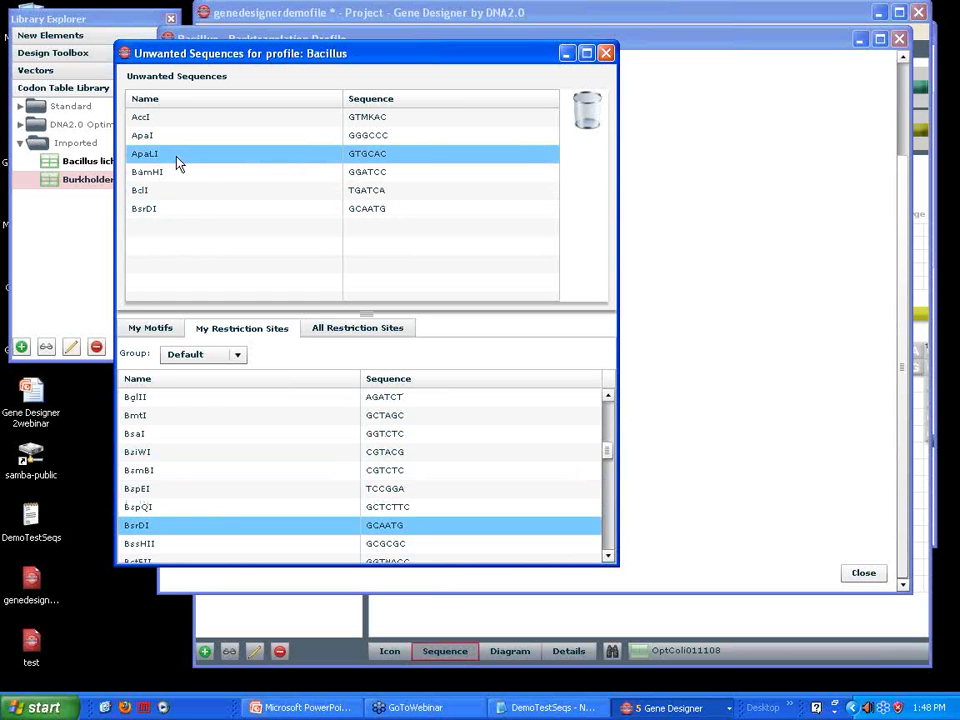
left_click_drag(180, 165, 586, 111)
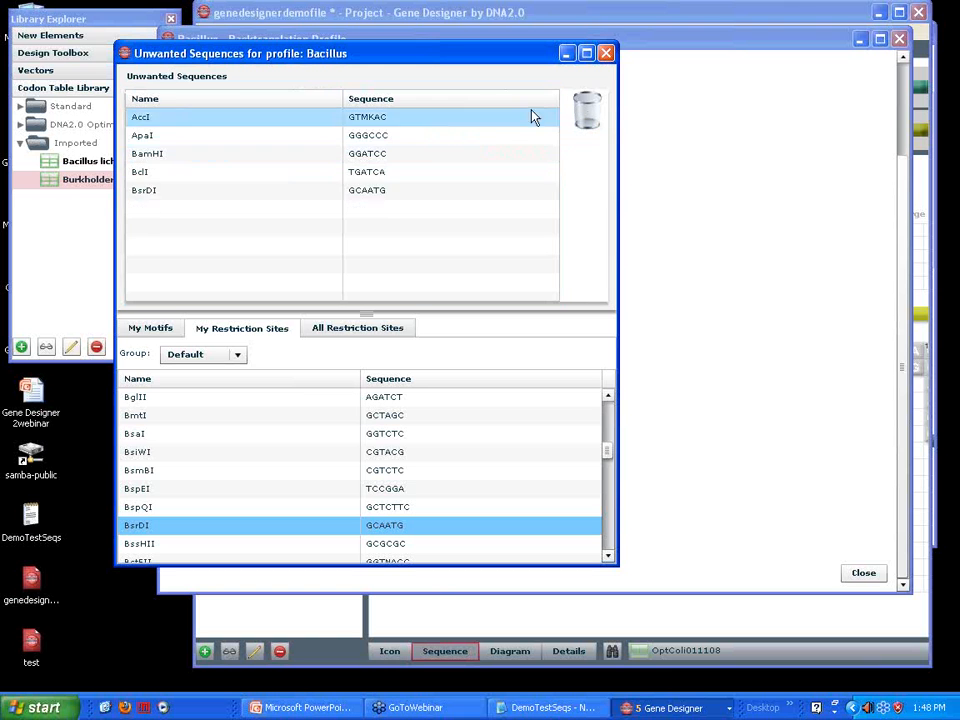
left_click(609, 56)
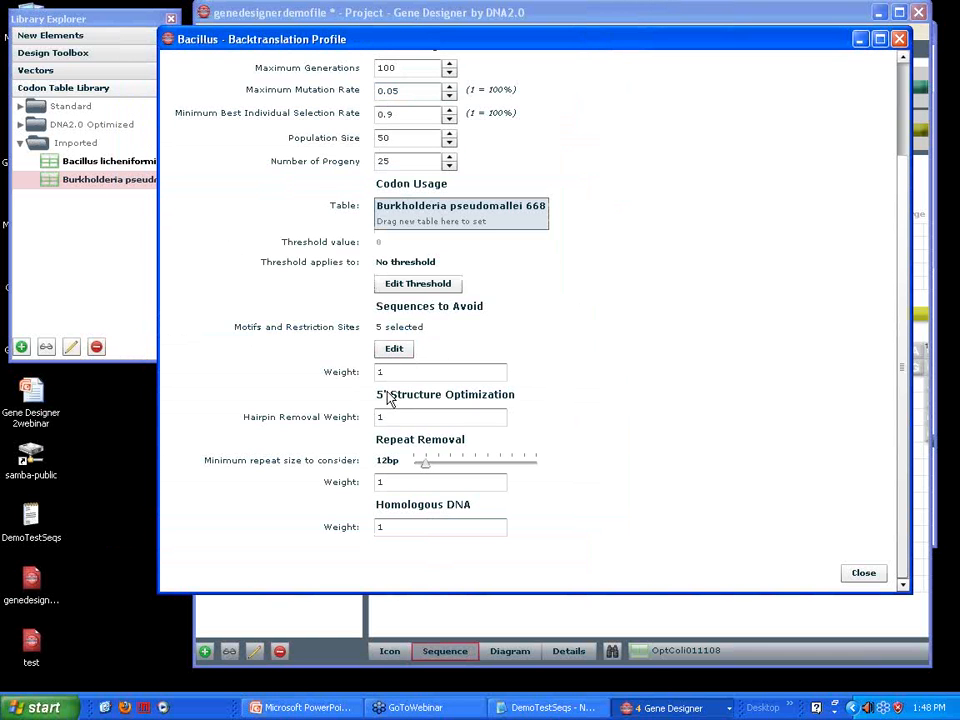
Set the profile's minimum repeat size to consider to 10 bp and close the profile and the backtranslation profiles list
left_click(426, 464)
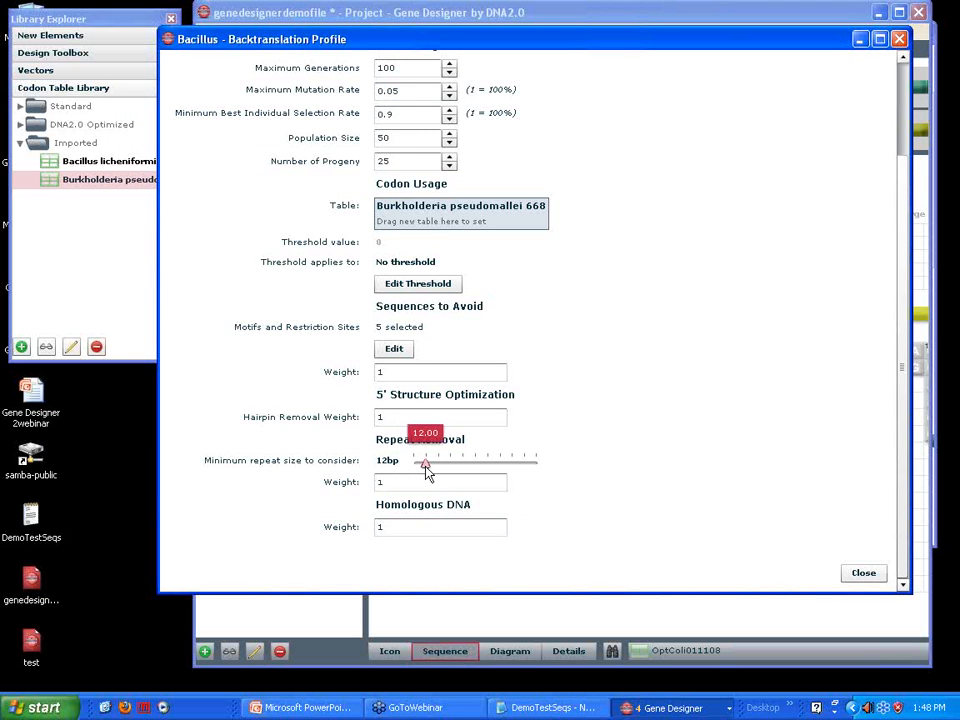
left_click_drag(425, 466, 416, 470)
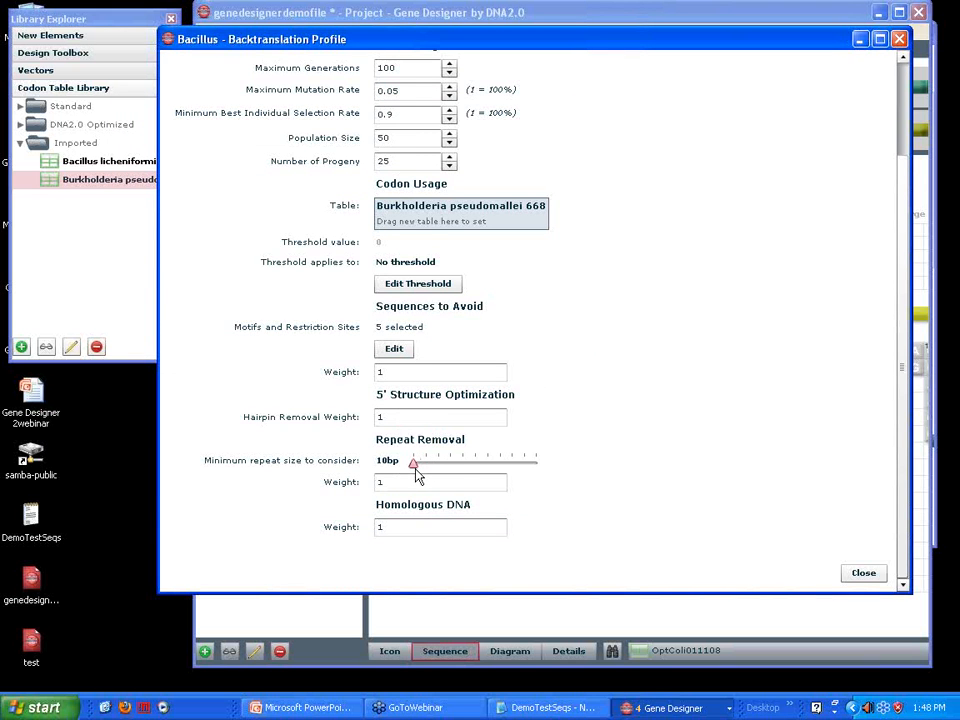
left_click(860, 574)
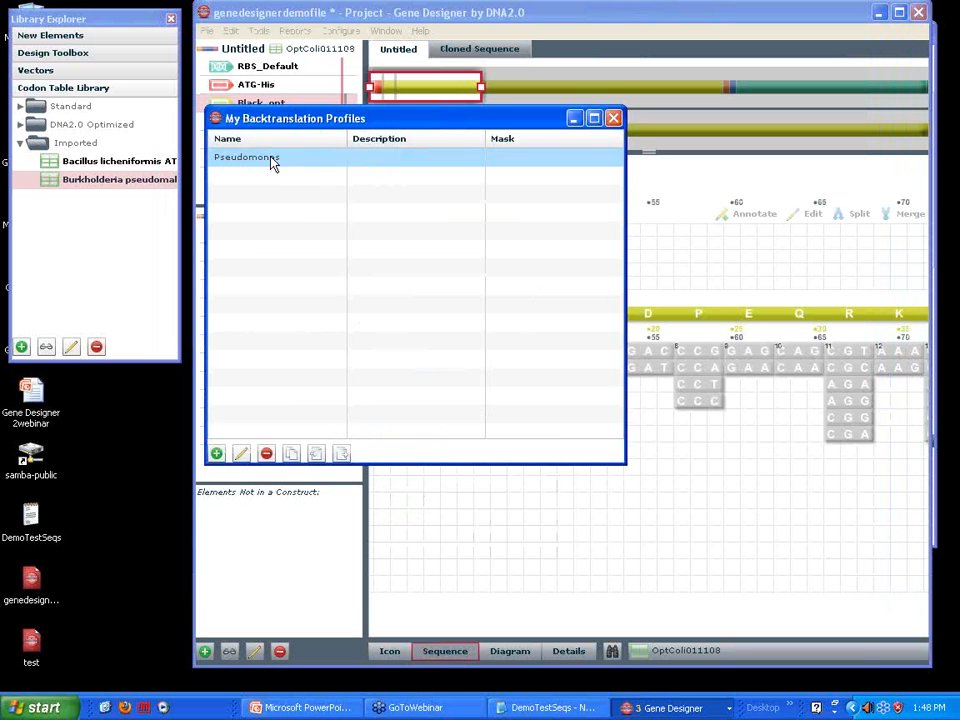
left_click(613, 119)
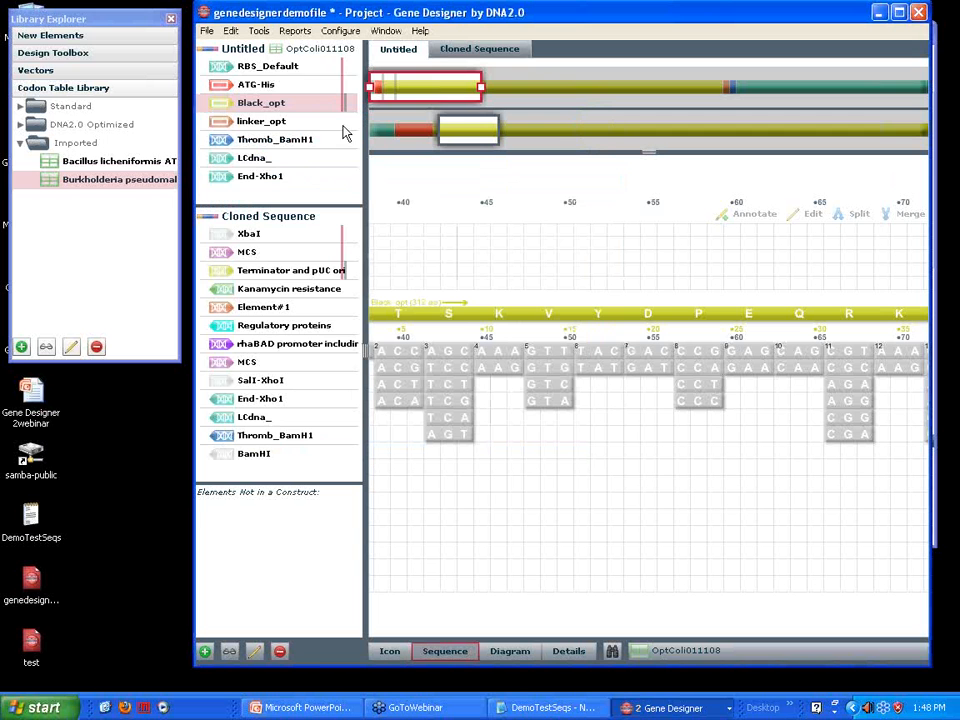
Back translate the Untitled construct using the Pseudomonas profile and accept the current best result before all generations have run
left_click(259, 32)
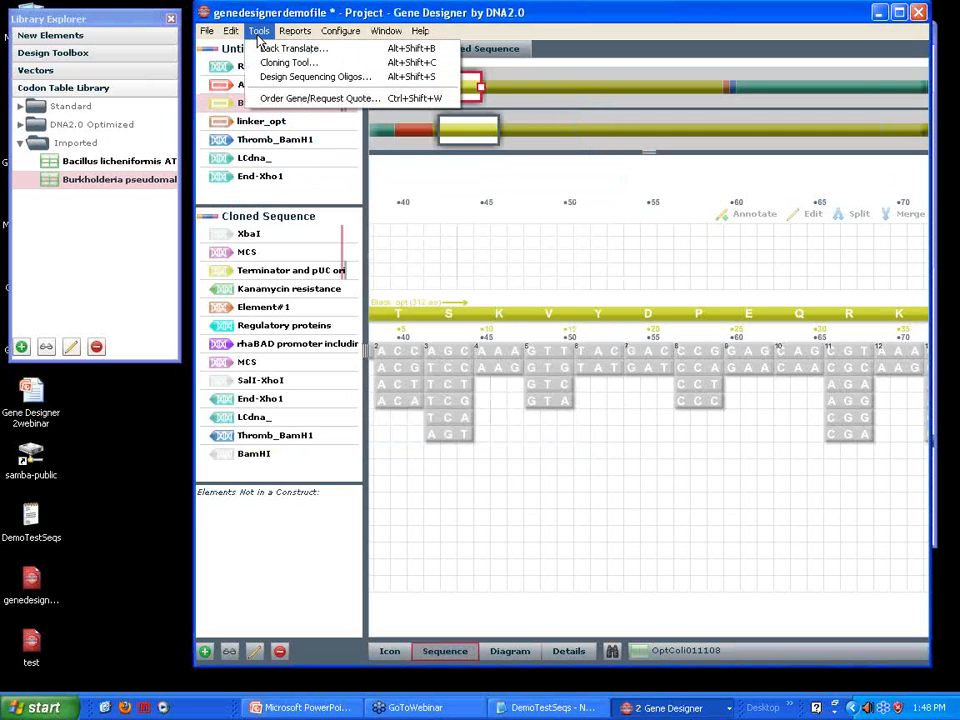
left_click(270, 48)
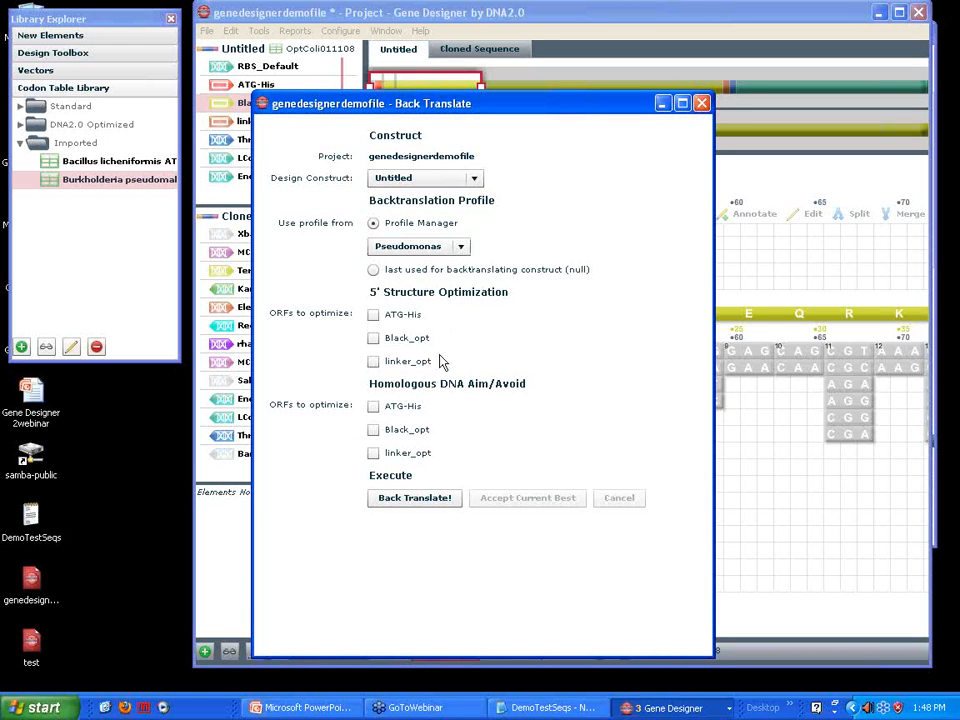
left_click(407, 500)
left_click_drag(435, 105, 413, 37)
left_click_drag(685, 544, 684, 566)
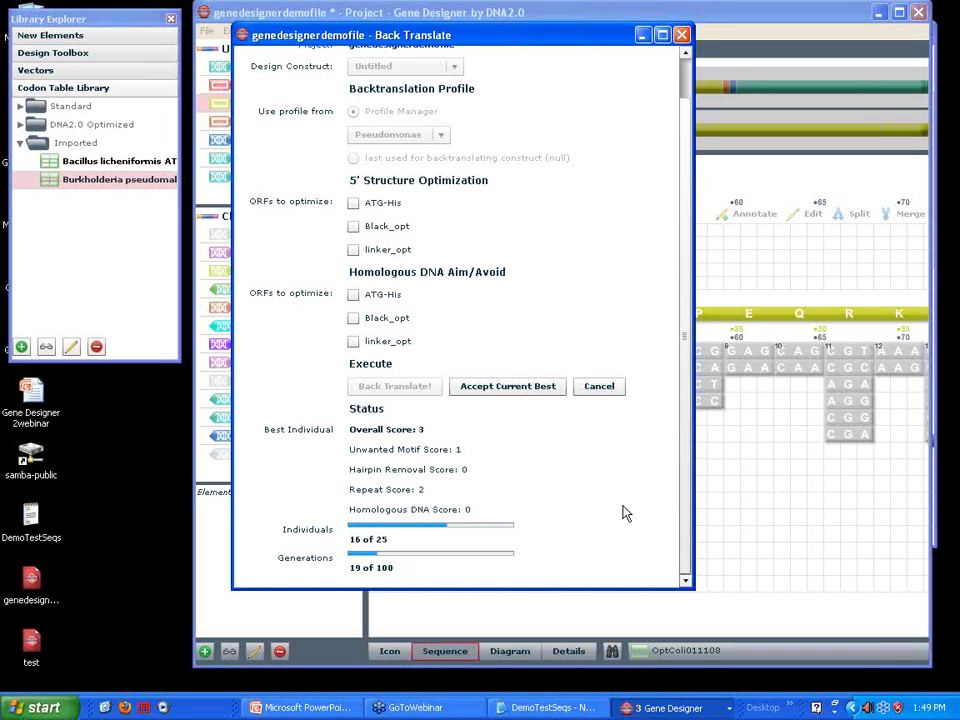
left_click(485, 395)
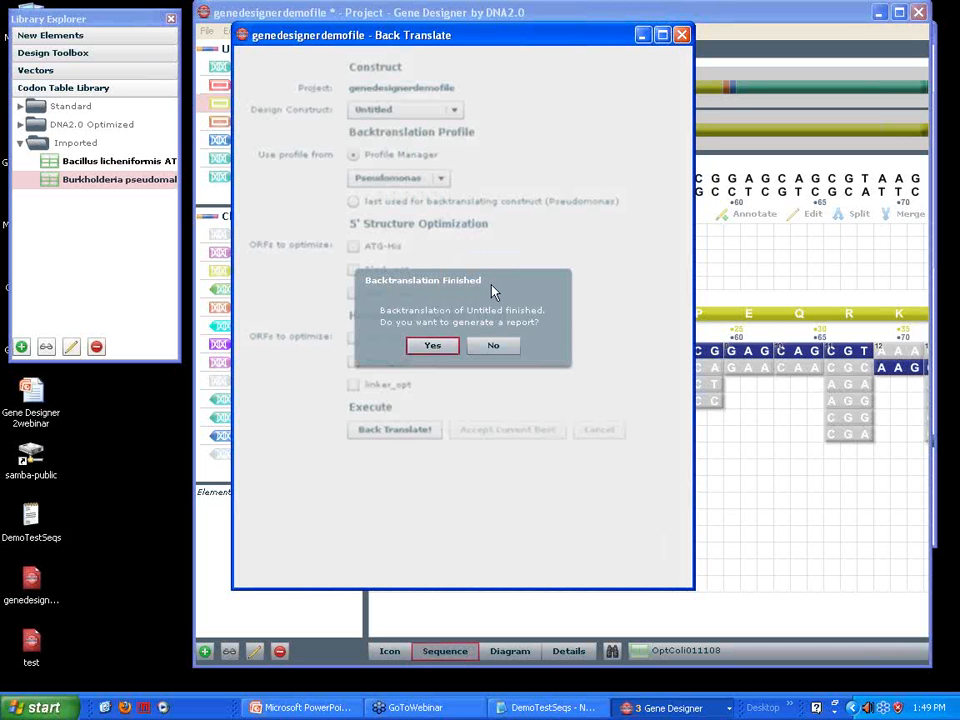
Request a backtranslation report and include whole construct, elements, translational map, motifs and restriction sites, repeats, GC content and notes
left_click_drag(512, 44, 500, 106)
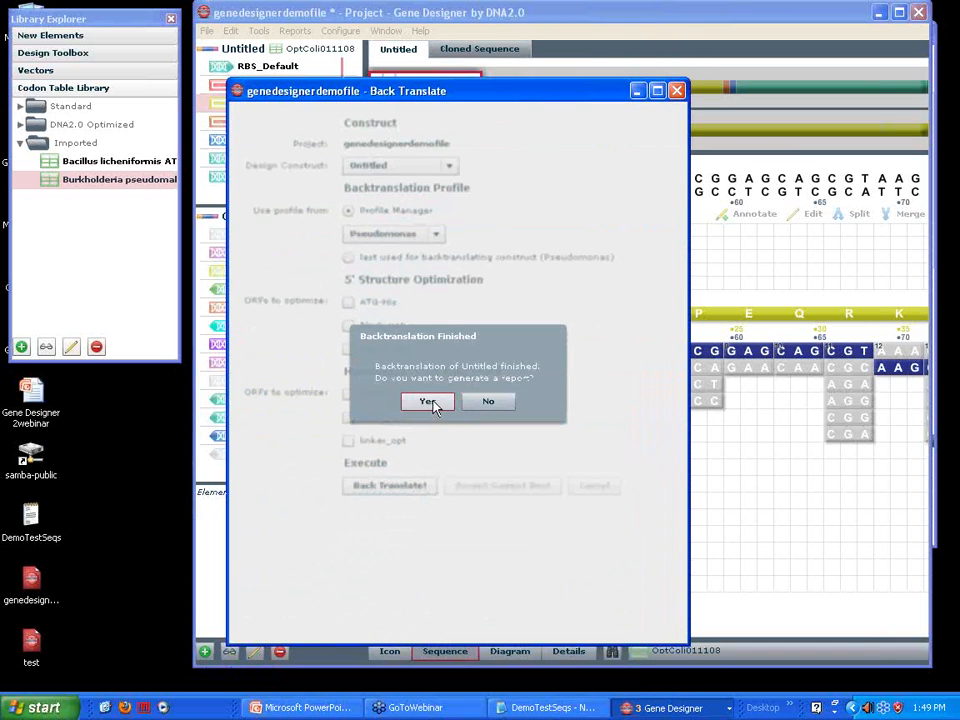
left_click(427, 402)
left_click_drag(435, 185, 473, 50)
left_click(314, 288)
left_click(314, 308)
left_click(314, 350)
left_click(314, 392)
left_click(314, 433)
left_click(314, 475)
left_click(314, 495)
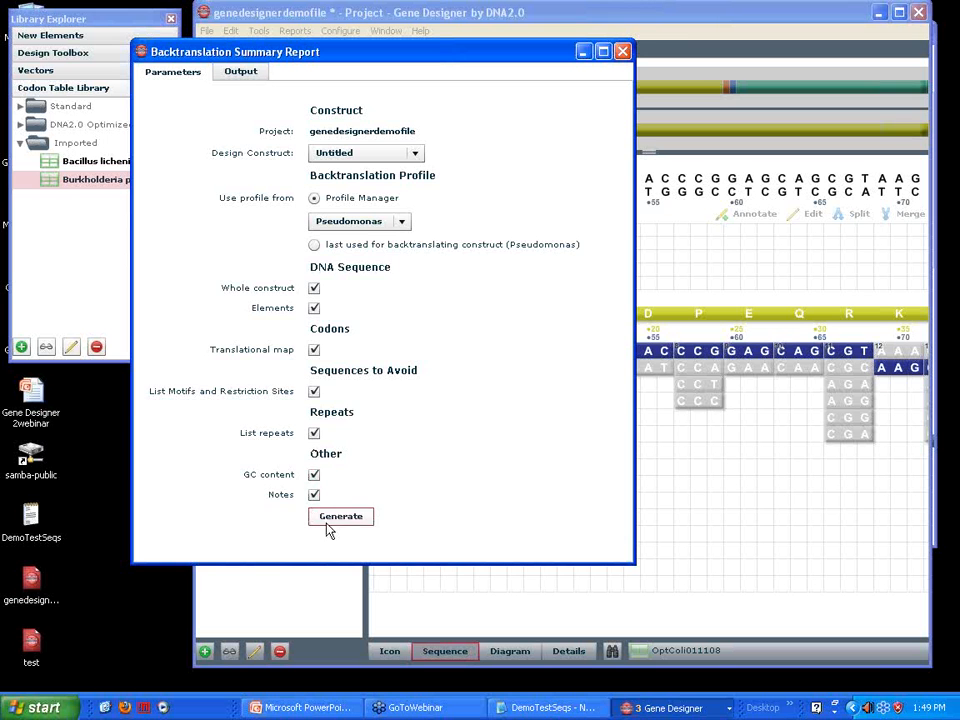
Generate the backtranslation summary report, review its output down to the sequences to avoid, and close it
left_click(340, 517)
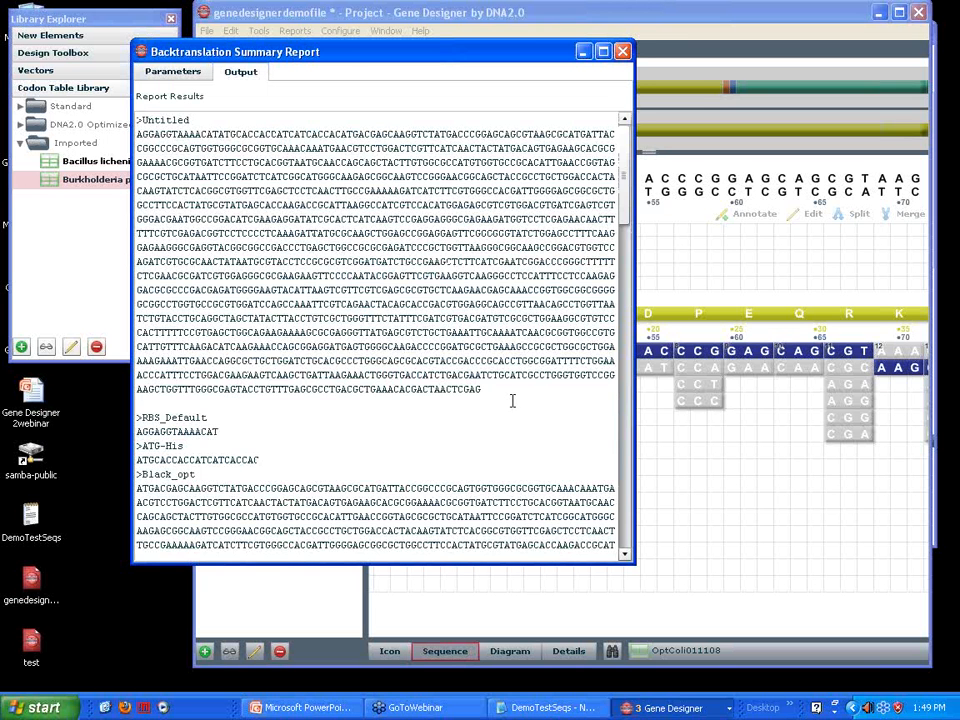
scroll(517, 400, "down", 20)
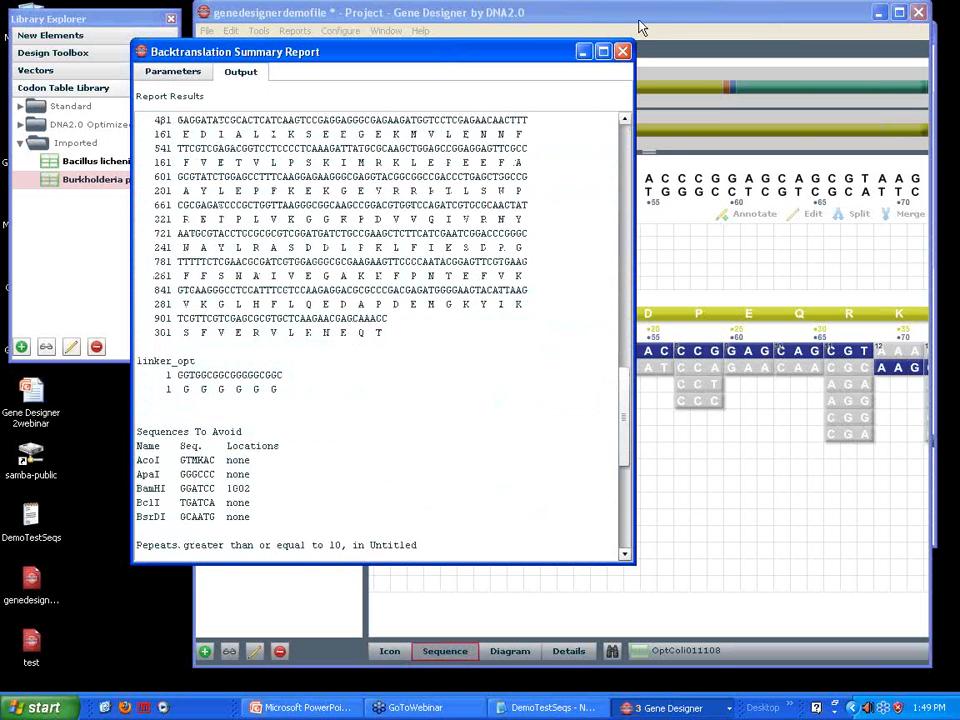
left_click(623, 53)
Close the genedesignerdemofile project without saving the changes and switch to the Gene Designer 2webinar presentation in PowerPoint
left_click_drag(615, 14, 569, 38)
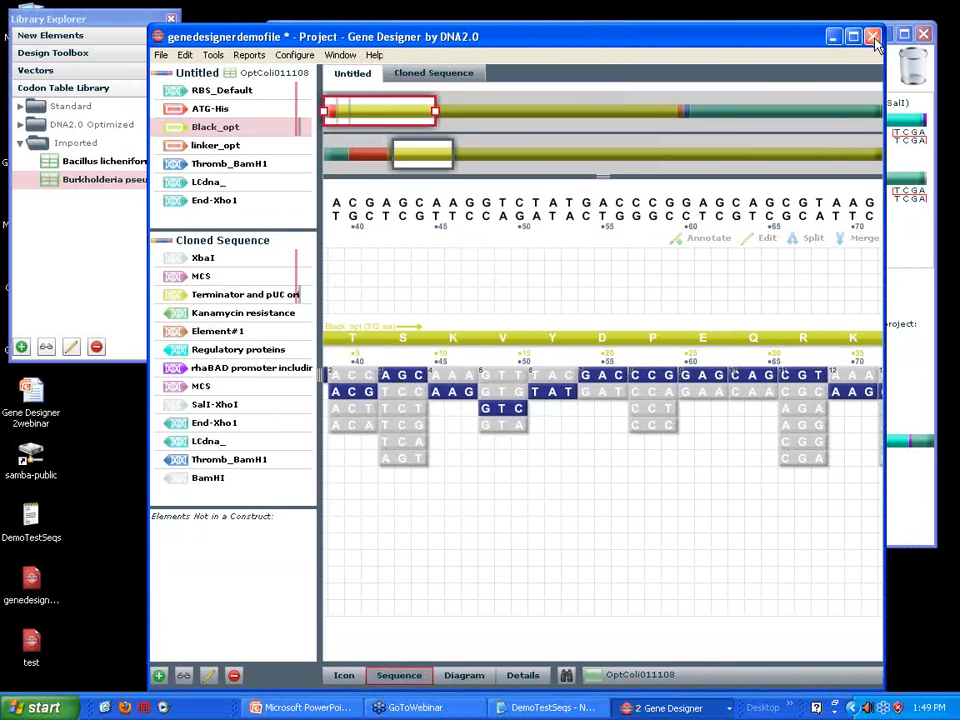
left_click(873, 37)
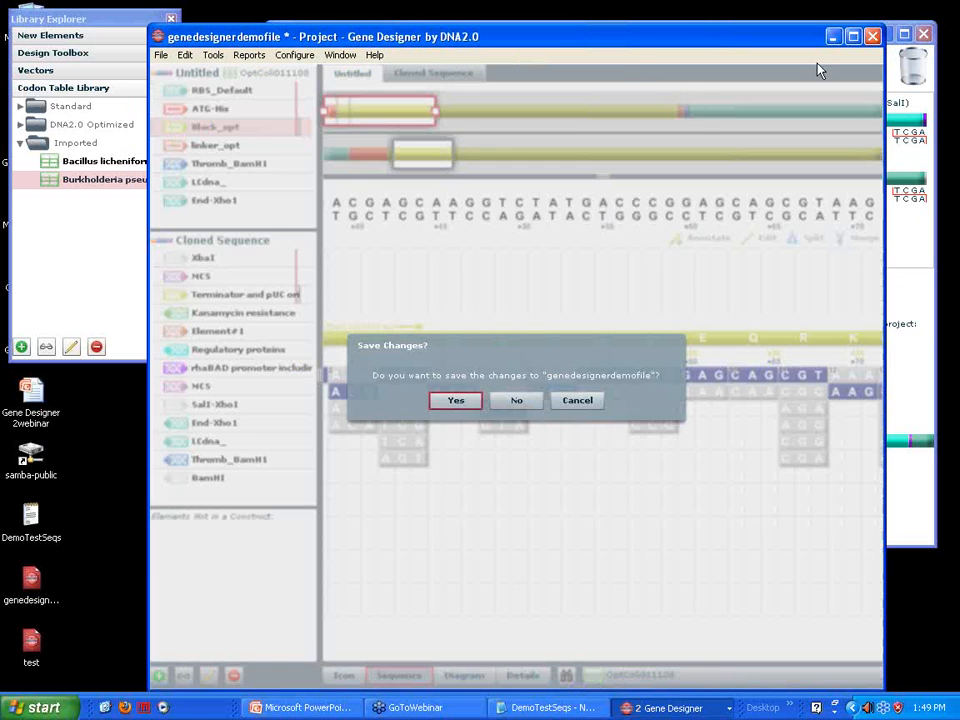
left_click(516, 400)
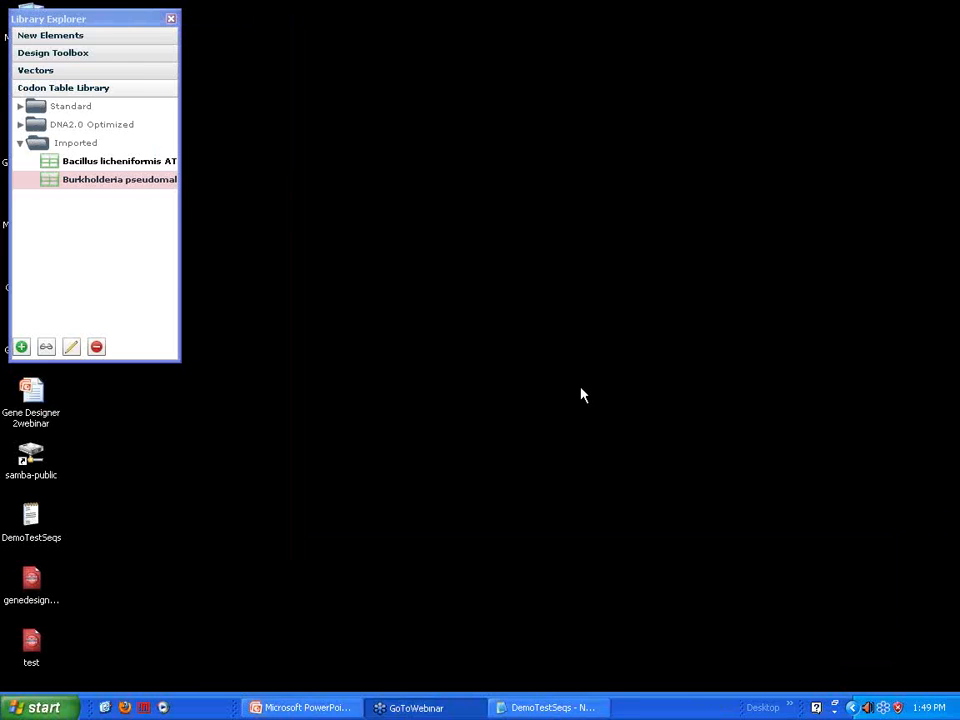
left_click(303, 710)
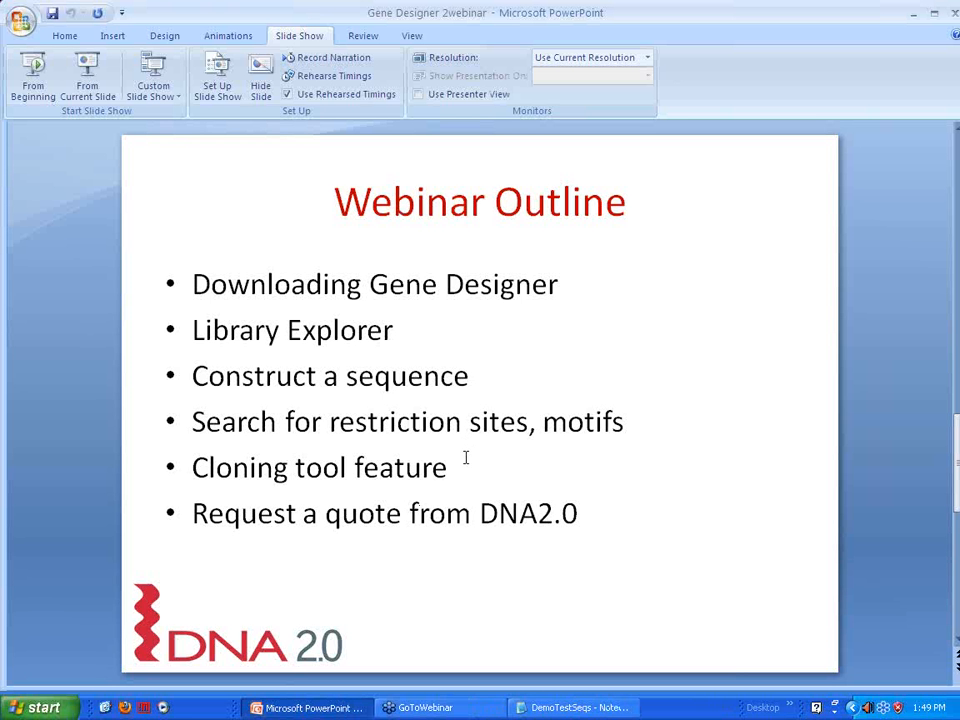